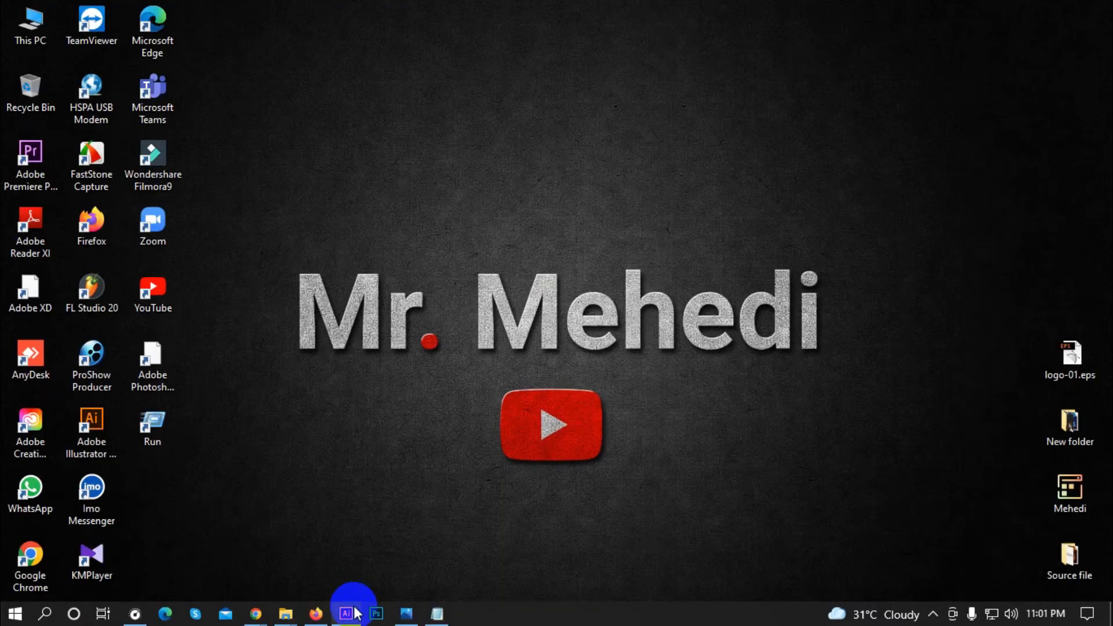
Step: Launch Adobe Illustrator from the taskbar and begin a new document
{"action": "left_click", "coordinate": [347, 612]}
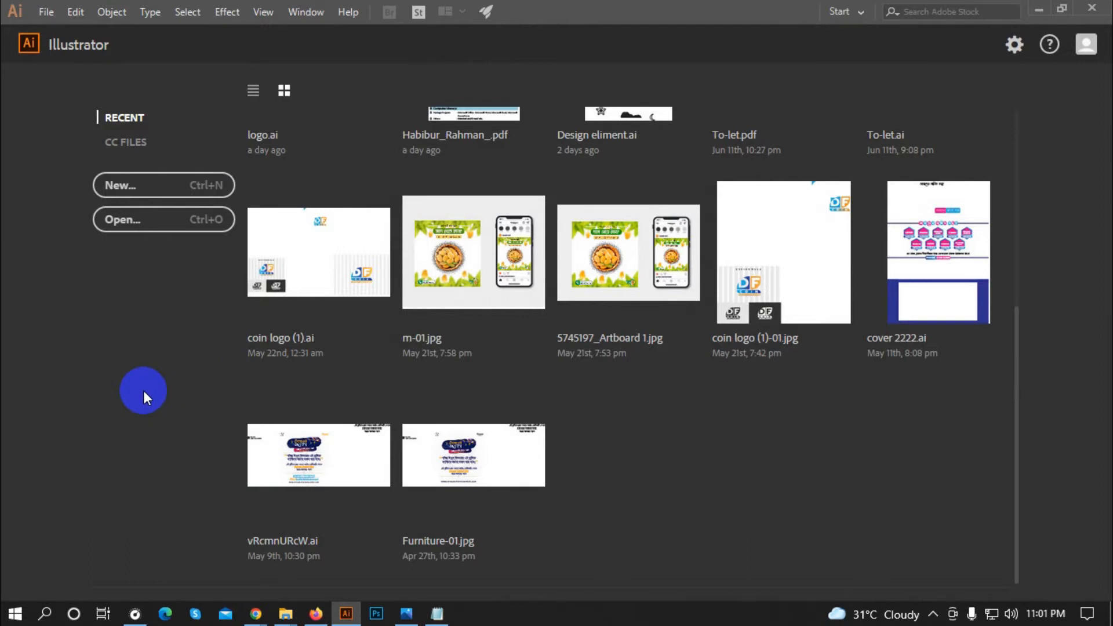
{"action": "left_click", "coordinate": [134, 187]}
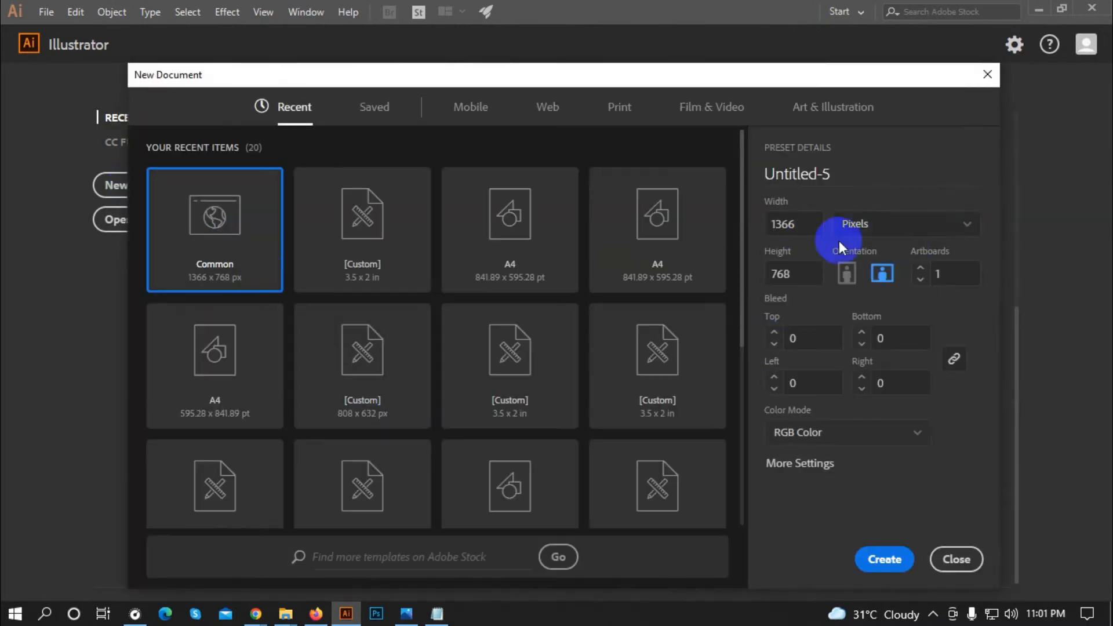
Step: Create 'Business card' in inches, 3.5 × 2, 0.125 in bleed all round, CMYK Color
{"action": "left_click", "coordinate": [848, 223]}
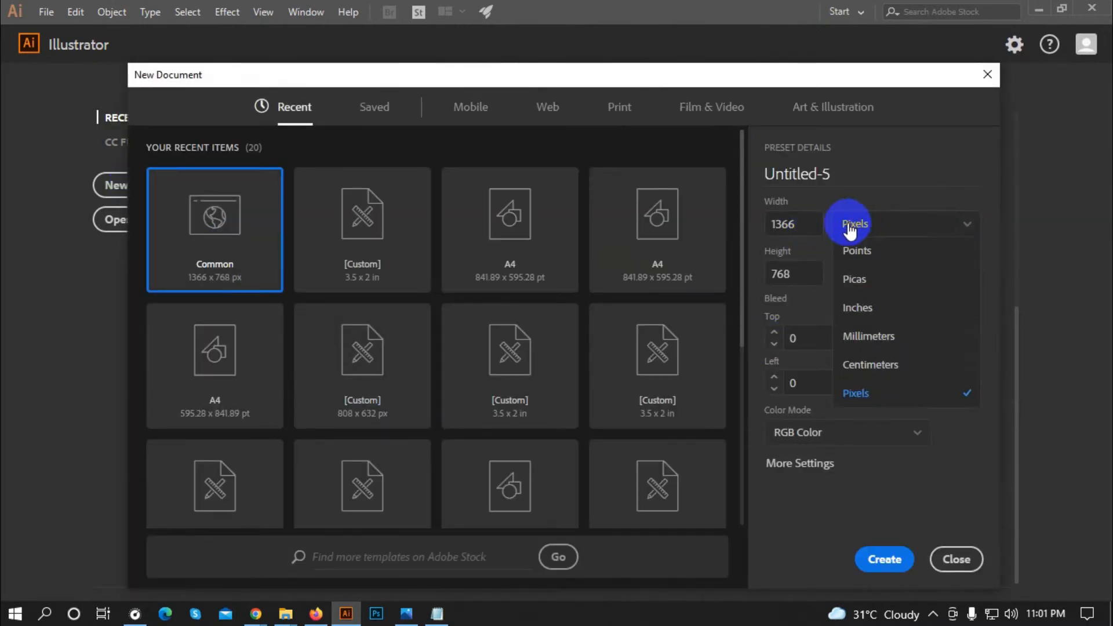
{"action": "left_click", "coordinate": [881, 310]}
{"action": "left_click_drag", "start_coordinate": [835, 172], "coordinate": [739, 185]}
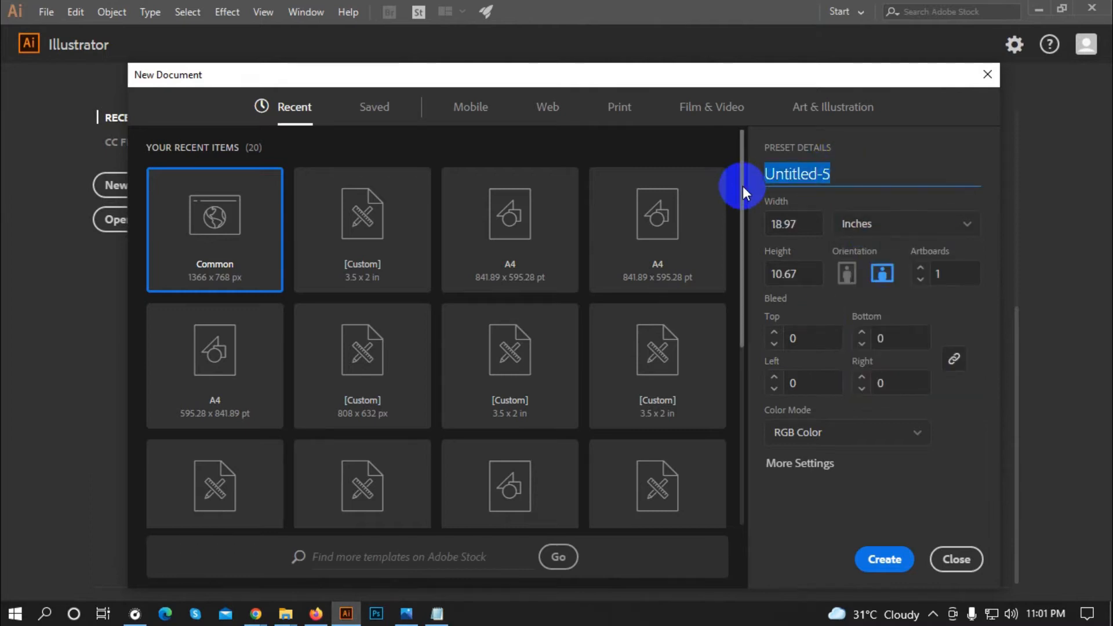
{"action": "type", "text": "Busine"}
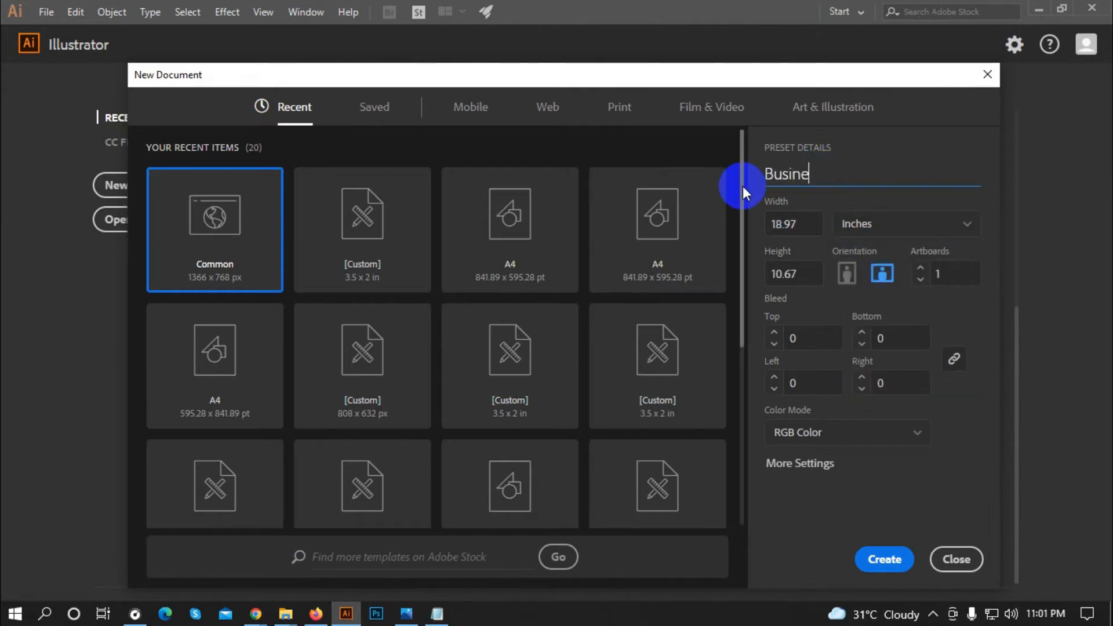
{"action": "type", "text": "ss card"}
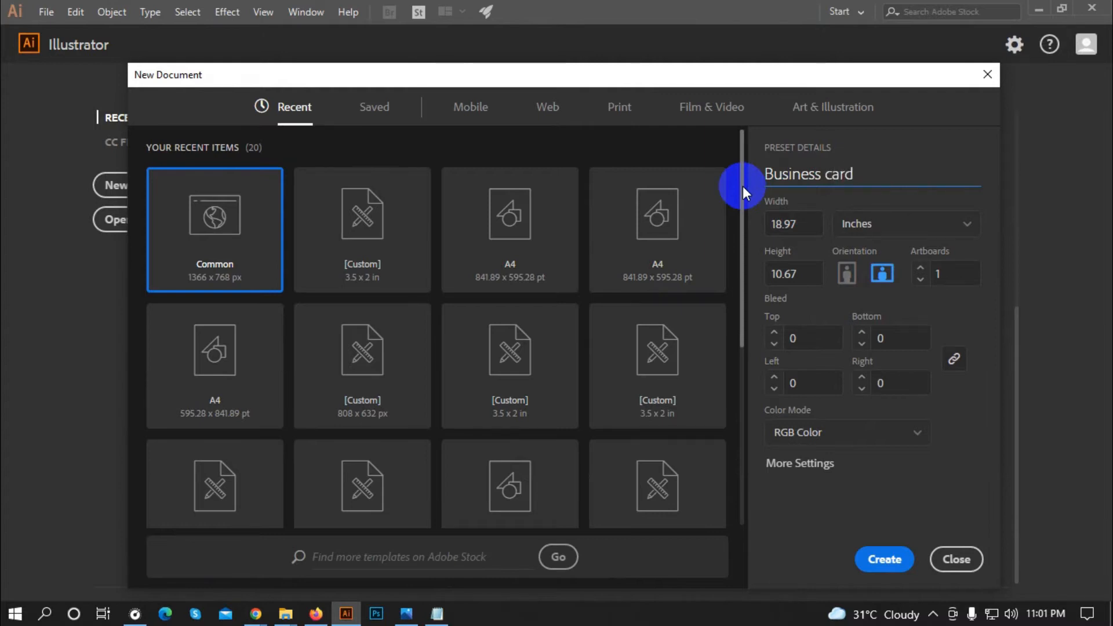
{"action": "left_click", "coordinate": [814, 225]}
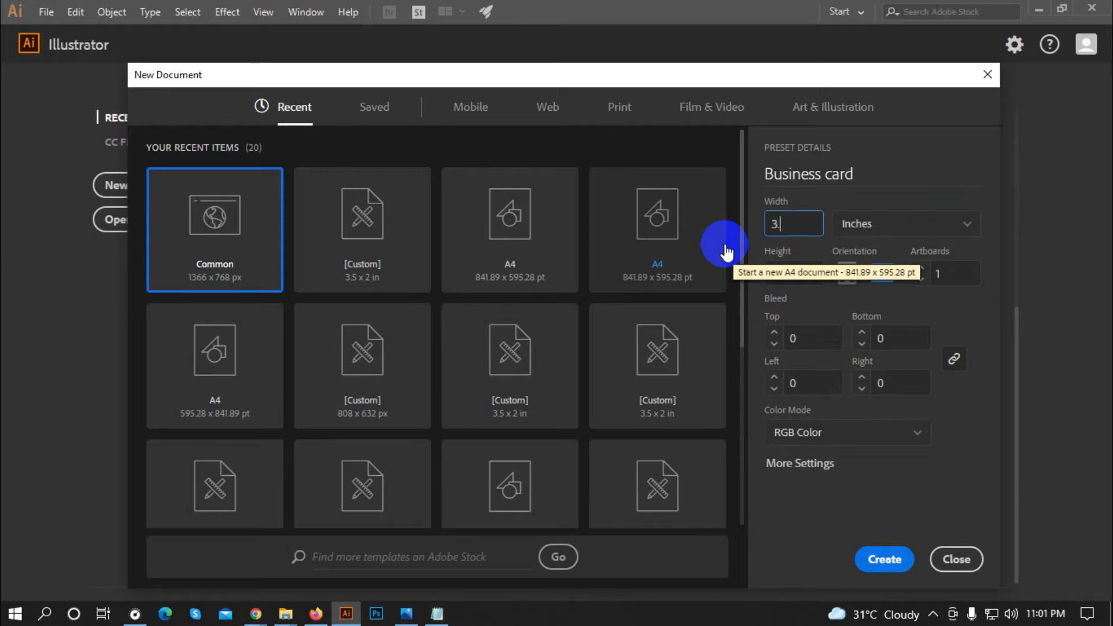
{"action": "left_click", "coordinate": [782, 271]}
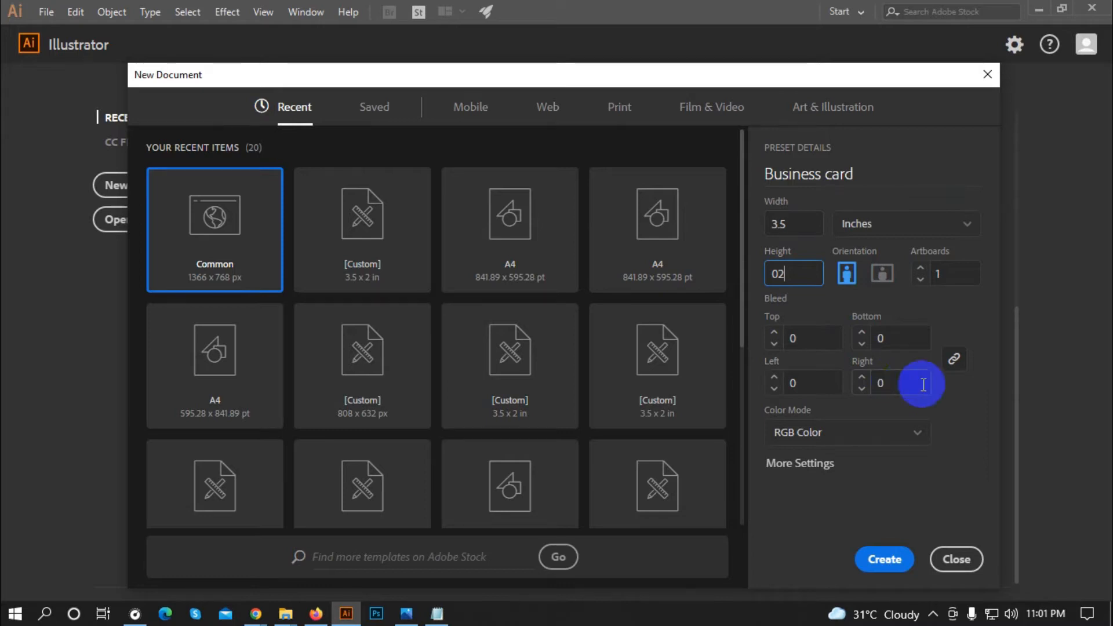
{"action": "left_click", "coordinate": [808, 335]}
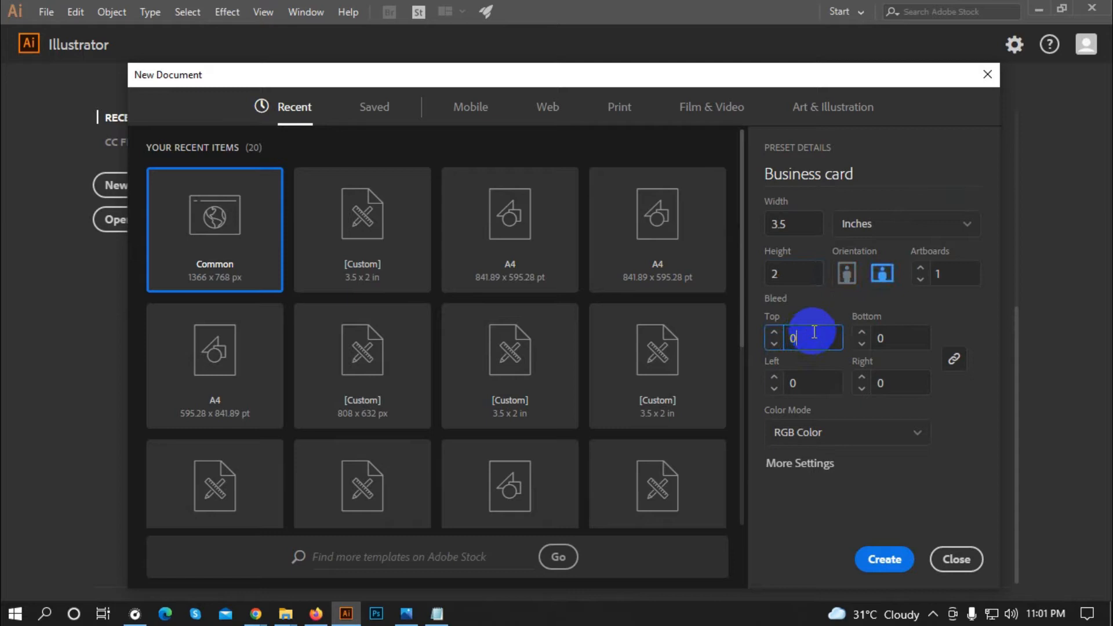
{"action": "left_click", "coordinate": [867, 477]}
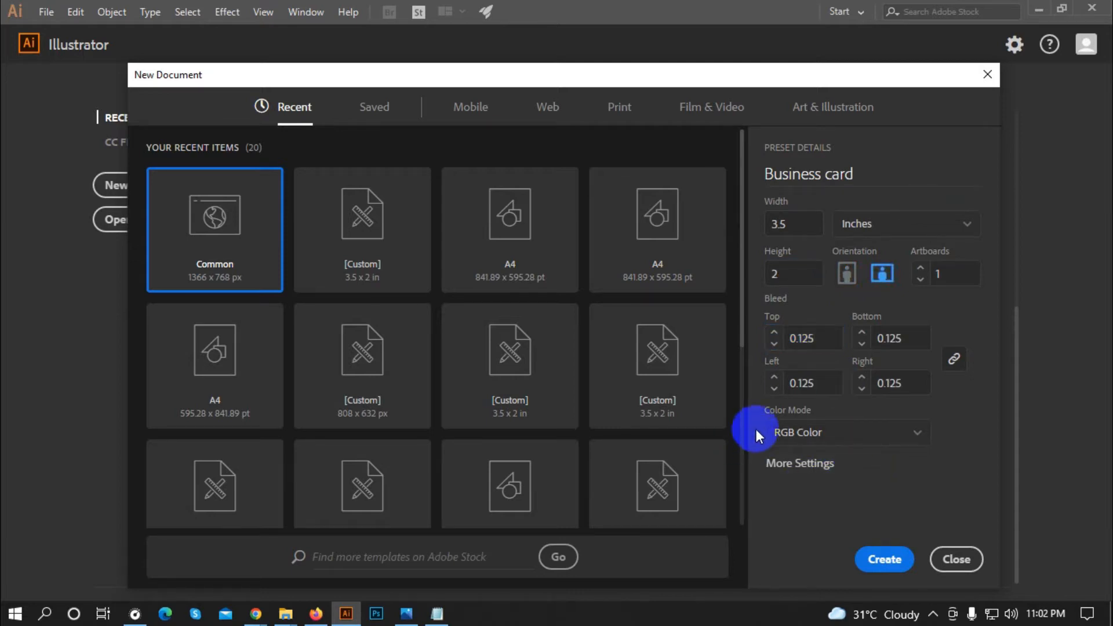
{"action": "left_click", "coordinate": [805, 432]}
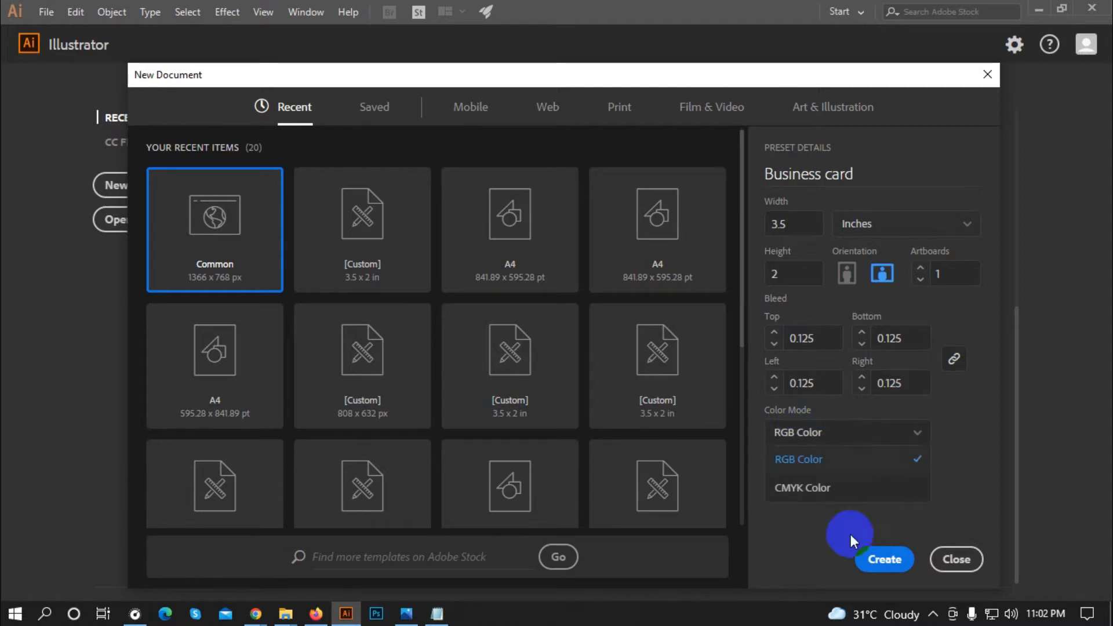
{"action": "left_click", "coordinate": [799, 490]}
{"action": "left_click", "coordinate": [880, 562]}
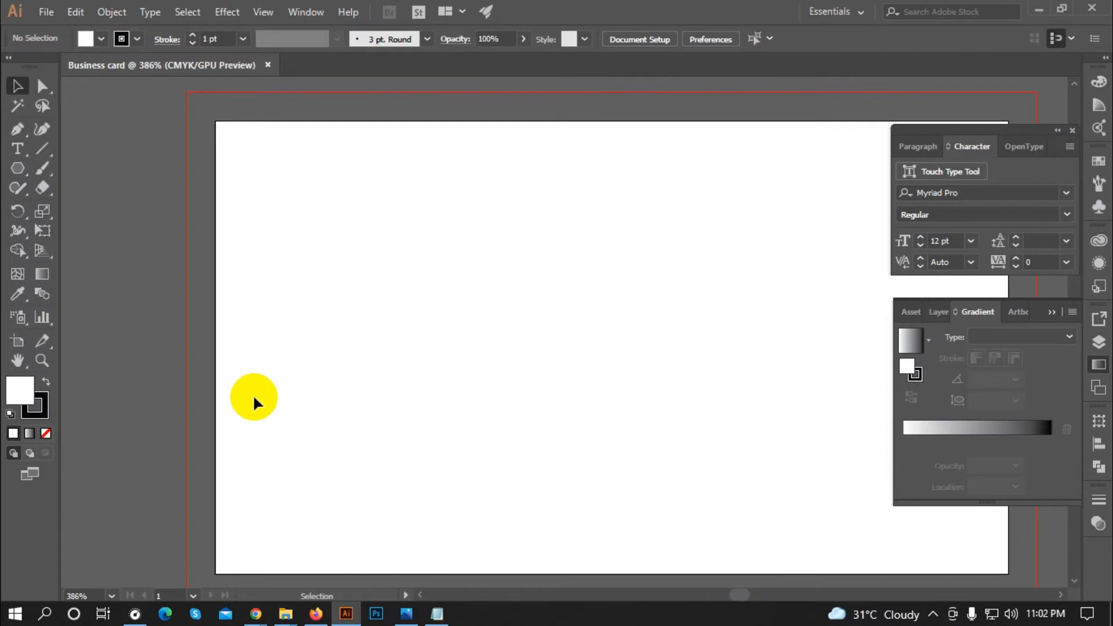
Step: Duplicate Artboard 1 with the Artboard tool, placing the copy to its right
{"action": "scroll", "coordinate": [238, 397], "scroll_direction": "down", "scroll_amount": 3}
{"action": "scroll", "coordinate": [415, 427], "scroll_direction": "up", "scroll_amount": 1}
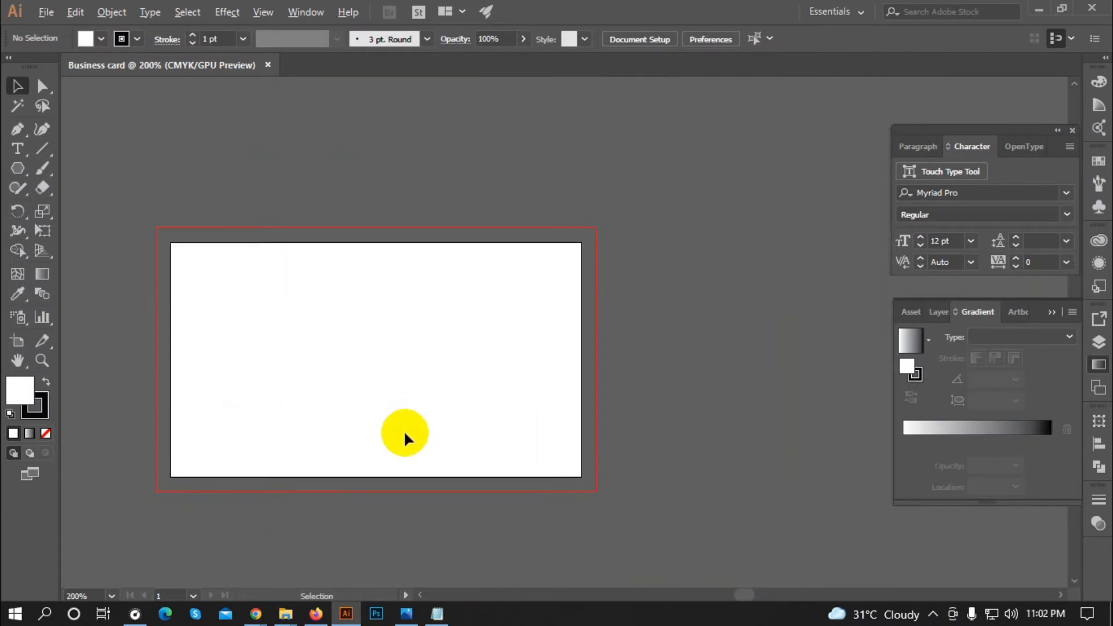
{"action": "scroll", "coordinate": [207, 351], "scroll_direction": "down", "scroll_amount": 2}
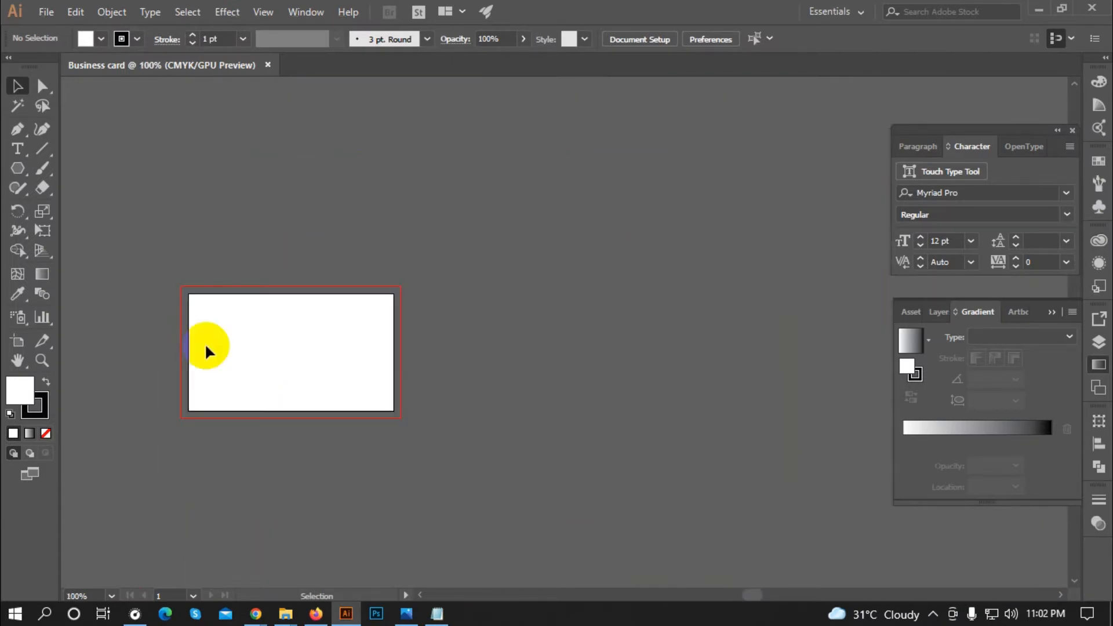
{"action": "scroll", "coordinate": [229, 351], "scroll_direction": "down", "scroll_amount": 1}
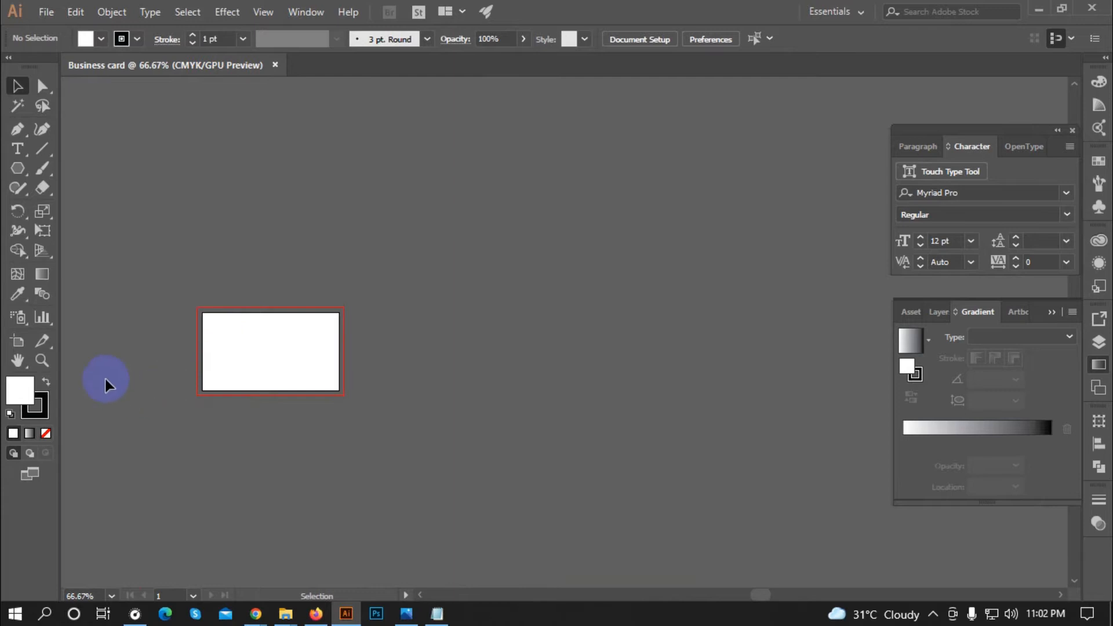
{"action": "left_click", "coordinate": [32, 349]}
{"action": "scroll", "coordinate": [193, 373], "scroll_direction": "up", "scroll_amount": 1}
{"action": "left_click_drag", "start_coordinate": [206, 375], "coordinate": [430, 336]}
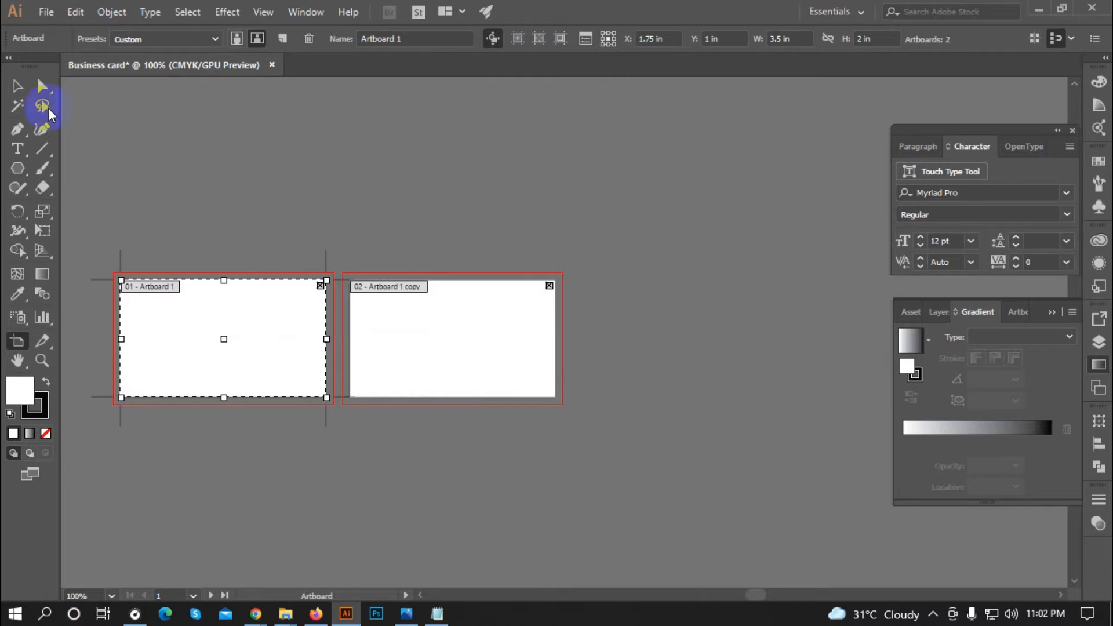
{"action": "left_click", "coordinate": [18, 86]}
Step: Shift the copied artboard slightly further right to leave a gap between the cards
{"action": "scroll", "coordinate": [462, 315], "scroll_direction": "down", "scroll_amount": 1}
{"action": "scroll", "coordinate": [297, 318], "scroll_direction": "up", "scroll_amount": 1}
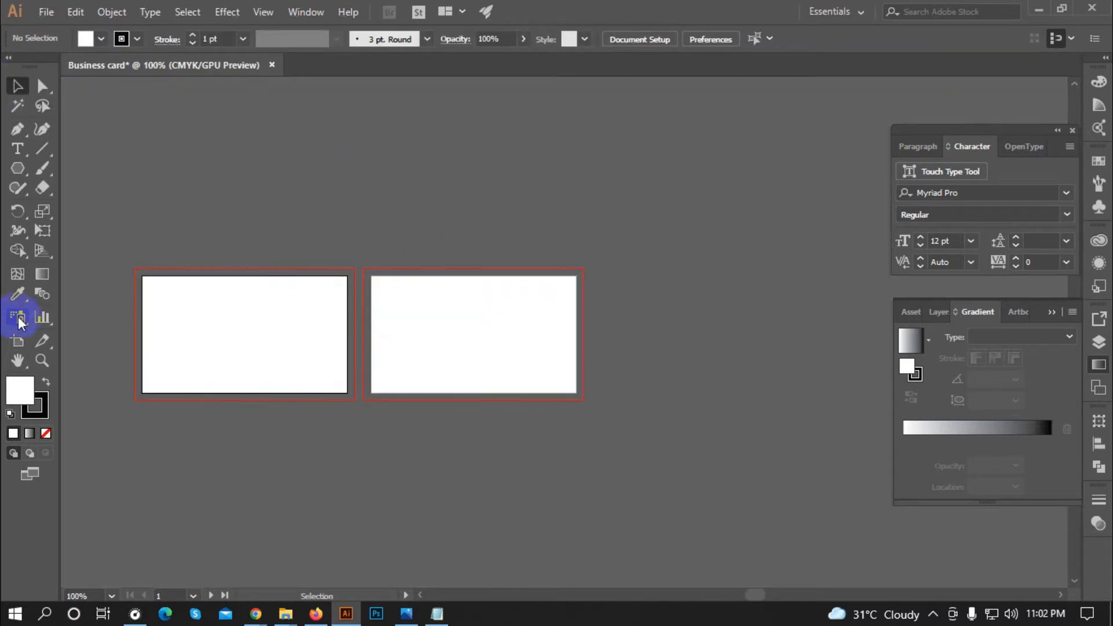
{"action": "left_click", "coordinate": [17, 340]}
{"action": "left_click_drag", "start_coordinate": [472, 336], "coordinate": [508, 337]}
{"action": "left_click", "coordinate": [17, 86]}
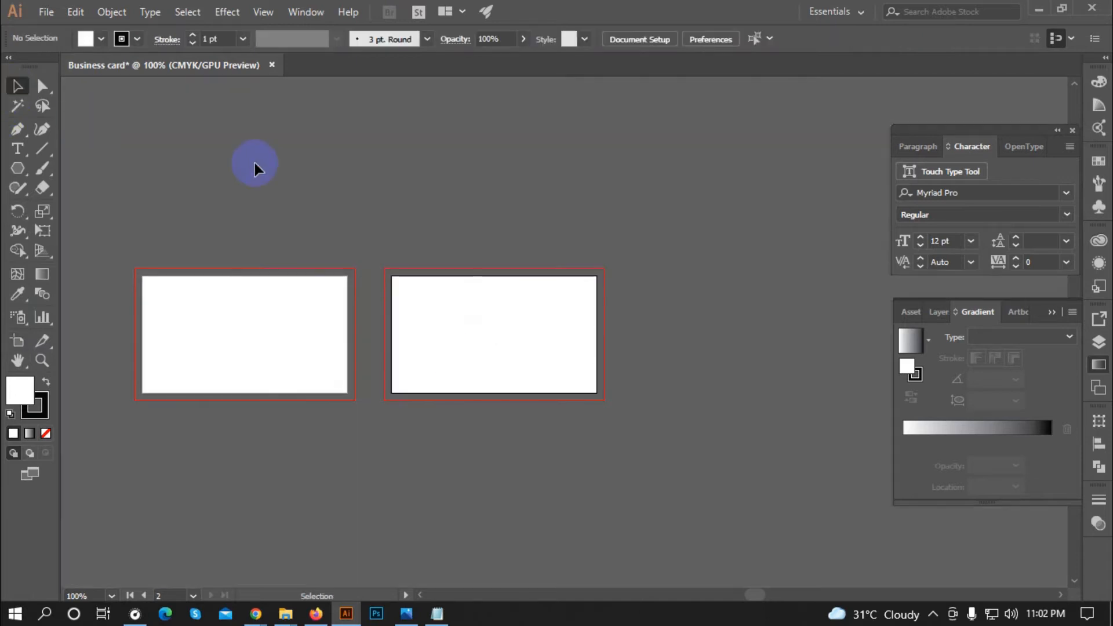
{"action": "scroll", "coordinate": [308, 184], "scroll_direction": "down", "scroll_amount": 2}
{"action": "scroll", "coordinate": [316, 191], "scroll_direction": "up", "scroll_amount": 3}
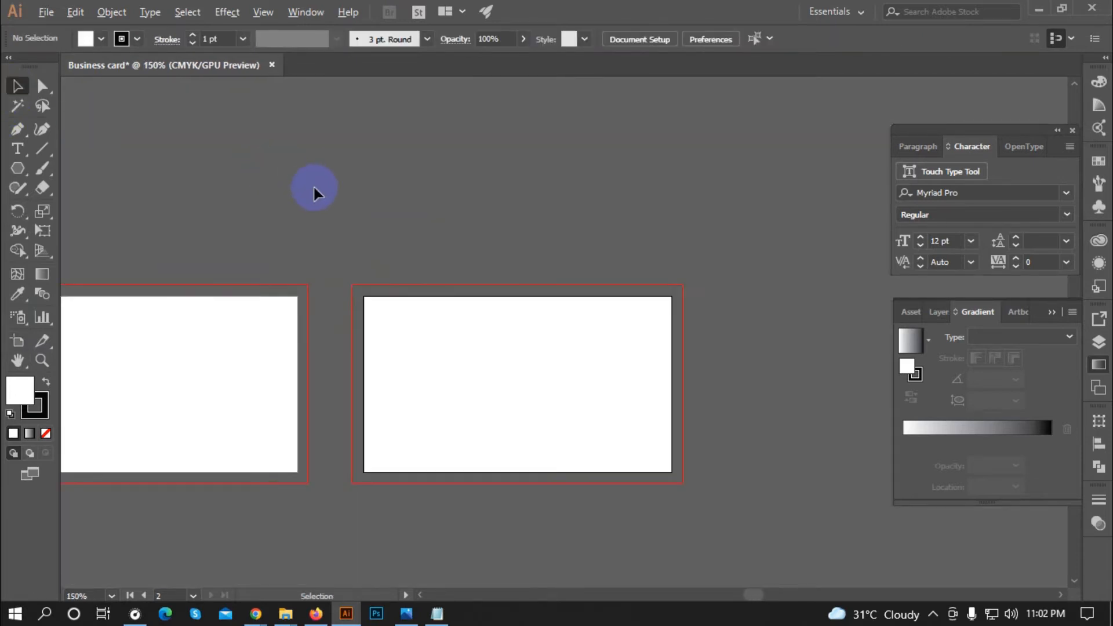
{"action": "scroll", "coordinate": [659, 289], "scroll_direction": "down", "scroll_amount": 1}
{"action": "scroll", "coordinate": [240, 314], "scroll_direction": "up", "scroll_amount": 1}
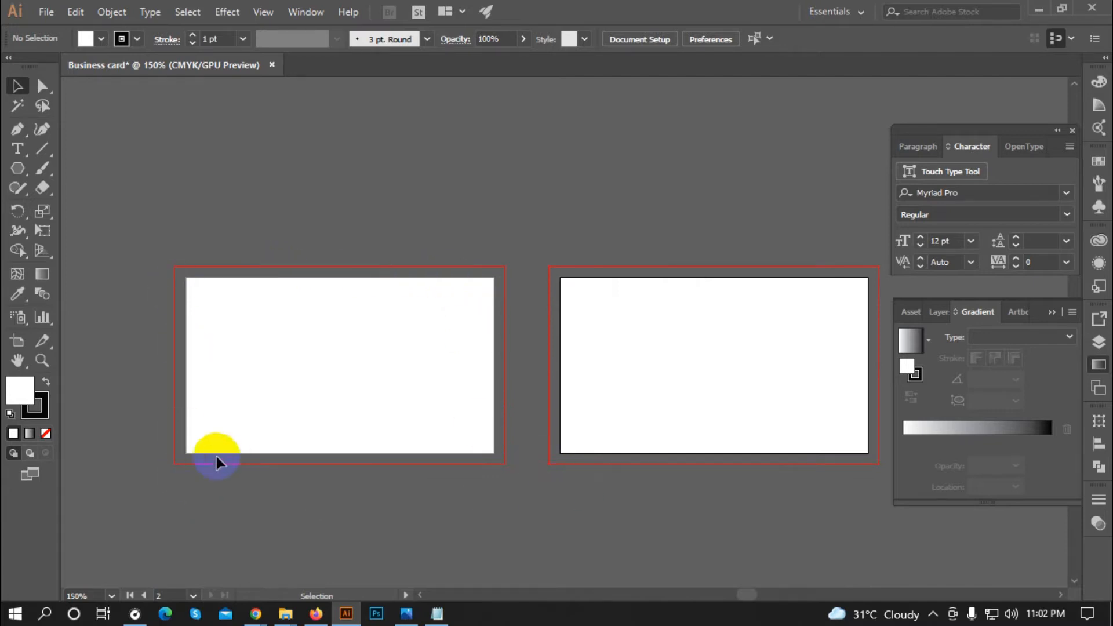
{"action": "scroll", "coordinate": [191, 449], "scroll_direction": "up", "scroll_amount": 2}
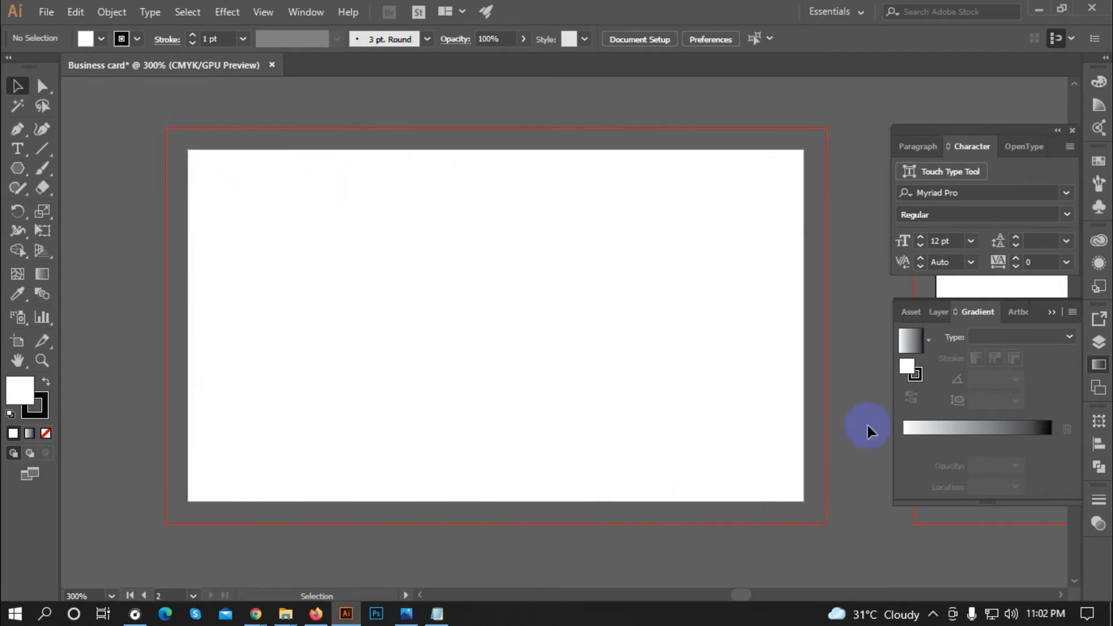
{"action": "scroll", "coordinate": [281, 301], "scroll_direction": "down", "scroll_amount": 2}
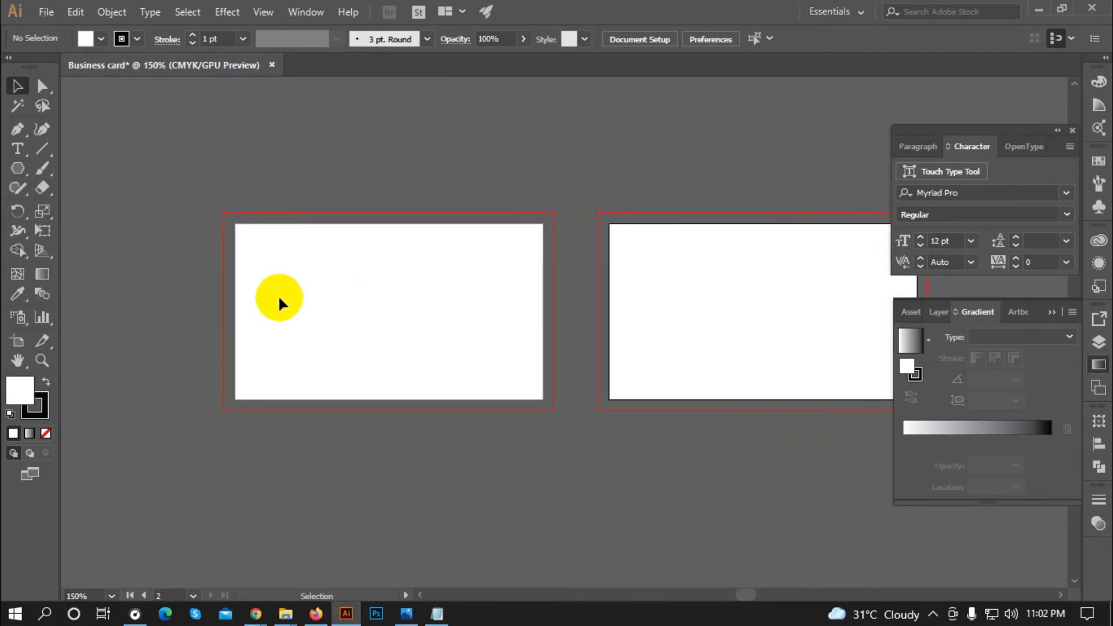
{"action": "scroll", "coordinate": [202, 327], "scroll_direction": "down", "scroll_amount": 1}
{"action": "scroll", "coordinate": [311, 365], "scroll_direction": "down", "scroll_amount": 1}
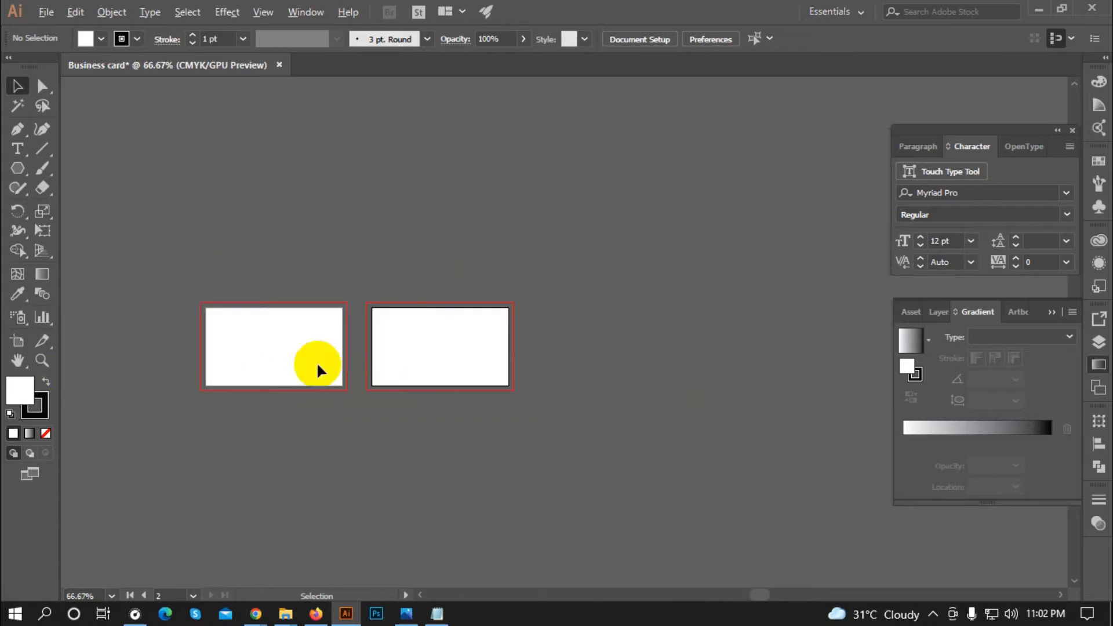
{"action": "scroll", "coordinate": [369, 351], "scroll_direction": "up", "scroll_amount": 3}
{"action": "scroll", "coordinate": [370, 351], "scroll_direction": "down", "scroll_amount": 2}
{"action": "scroll", "coordinate": [266, 311], "scroll_direction": "up", "scroll_amount": 2}
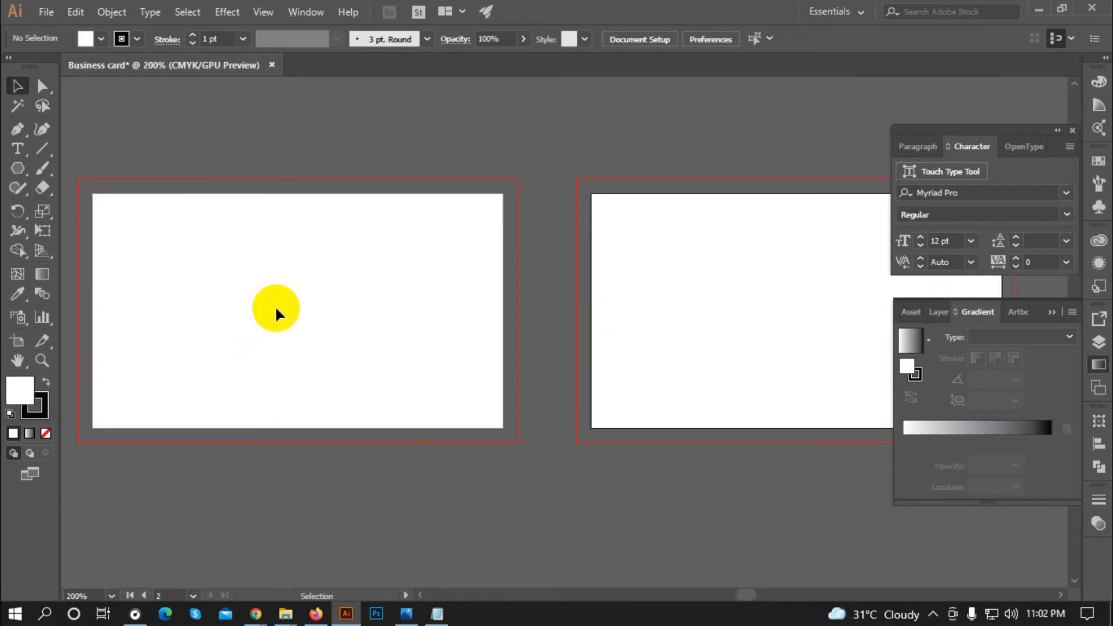
{"action": "scroll", "coordinate": [288, 225], "scroll_direction": "down", "scroll_amount": 1}
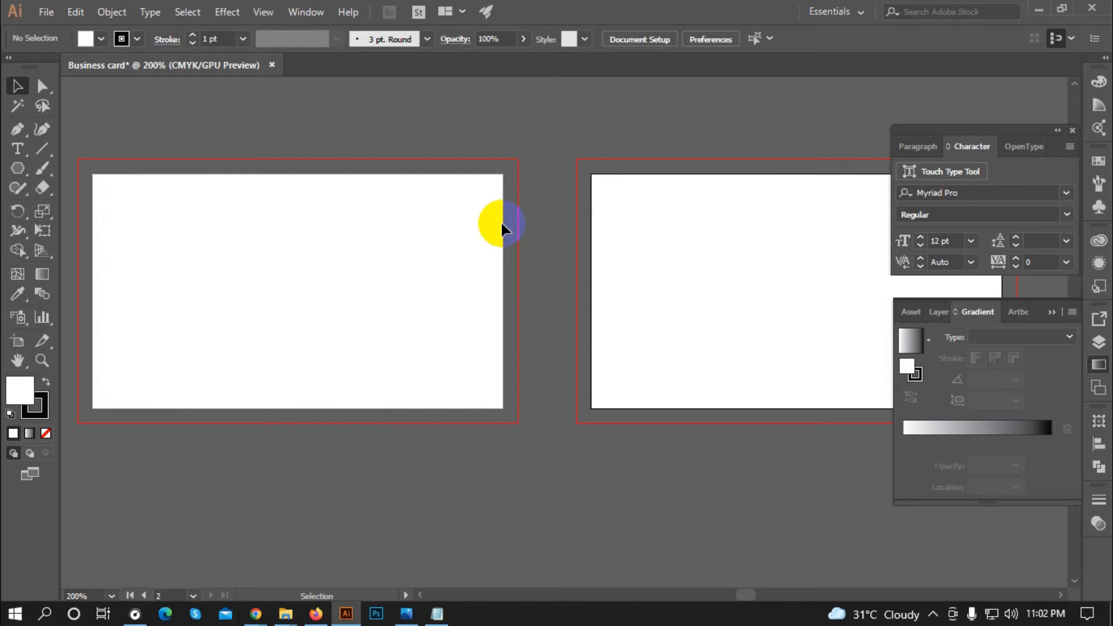
{"action": "scroll", "coordinate": [462, 273], "scroll_direction": "down", "scroll_amount": 1}
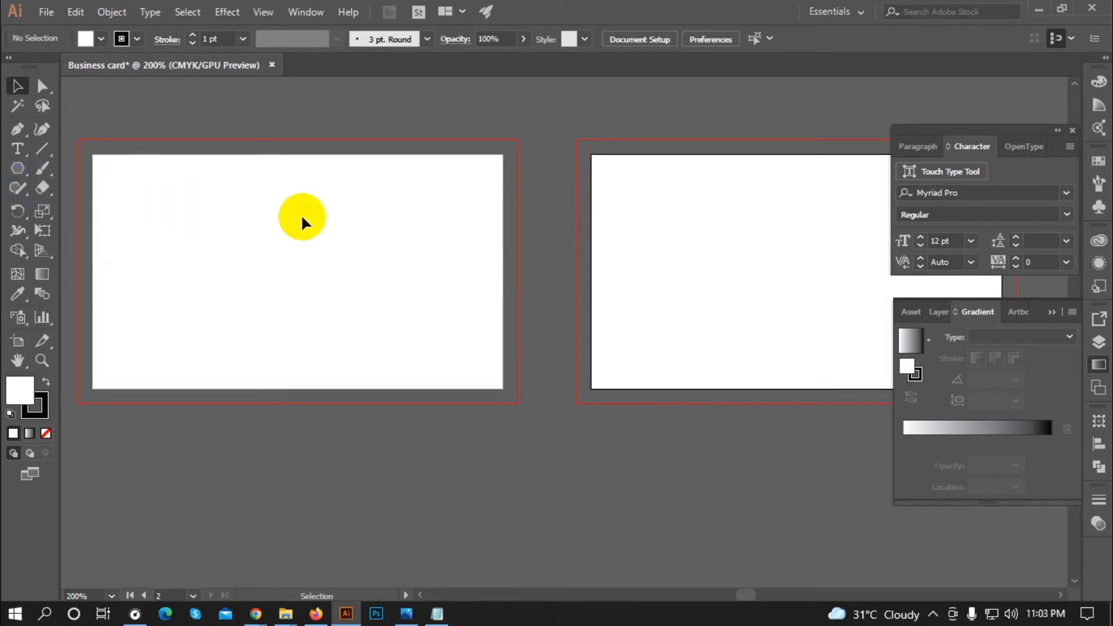
{"action": "scroll", "coordinate": [321, 215], "scroll_direction": "up", "scroll_amount": 3}
Step: Create a rectangle of exactly 3.25 × 1.75 in
{"action": "left_click", "coordinate": [18, 168]}
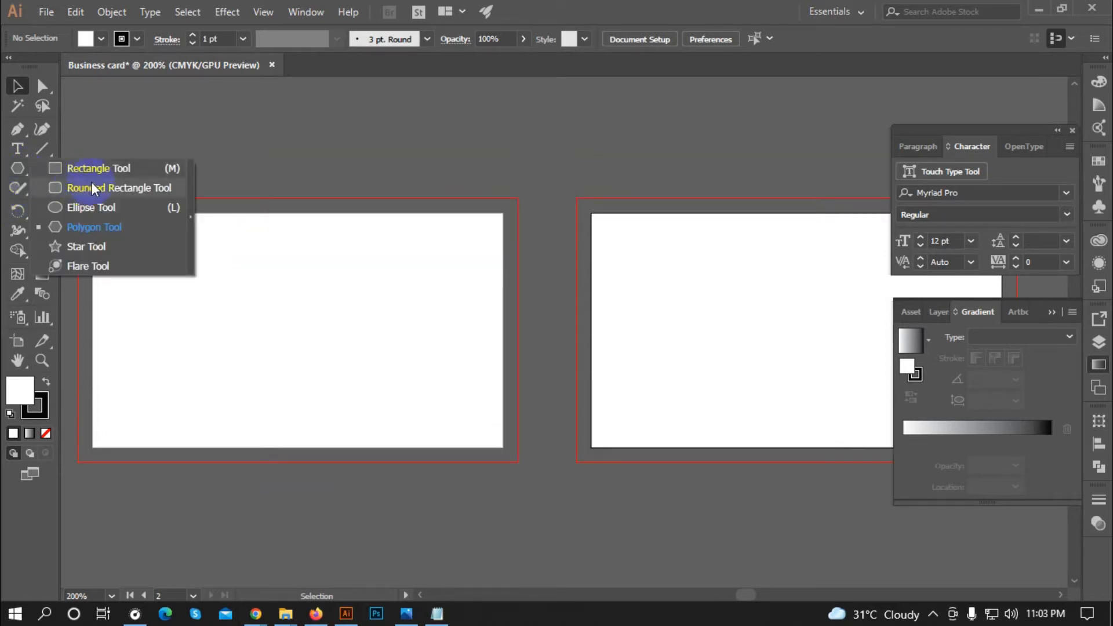
{"action": "left_click", "coordinate": [95, 168]}
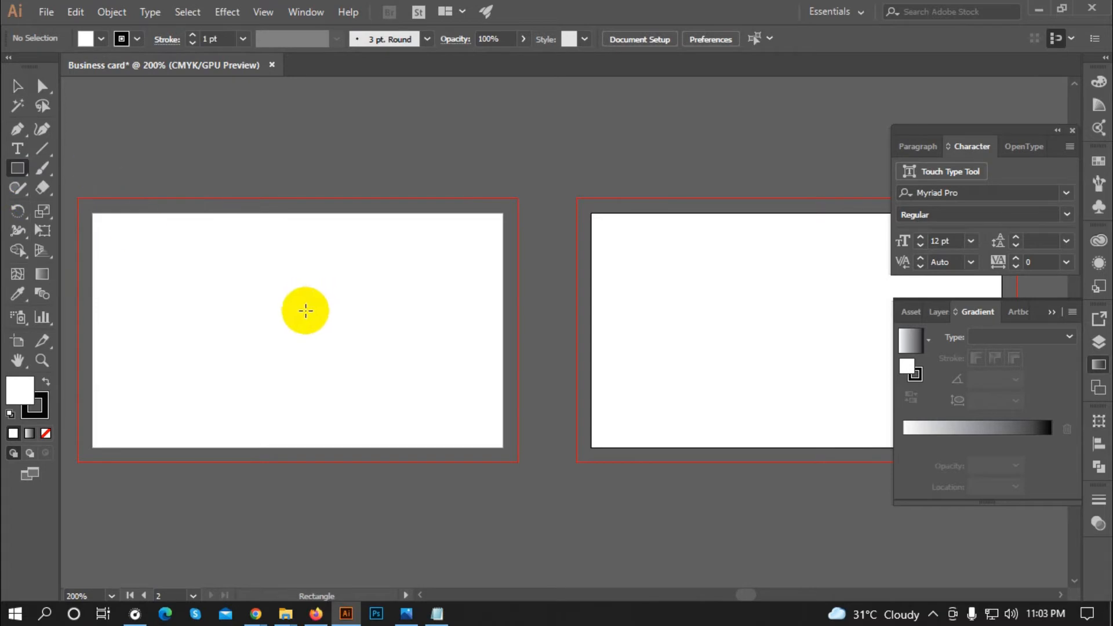
{"action": "left_click", "coordinate": [374, 296]}
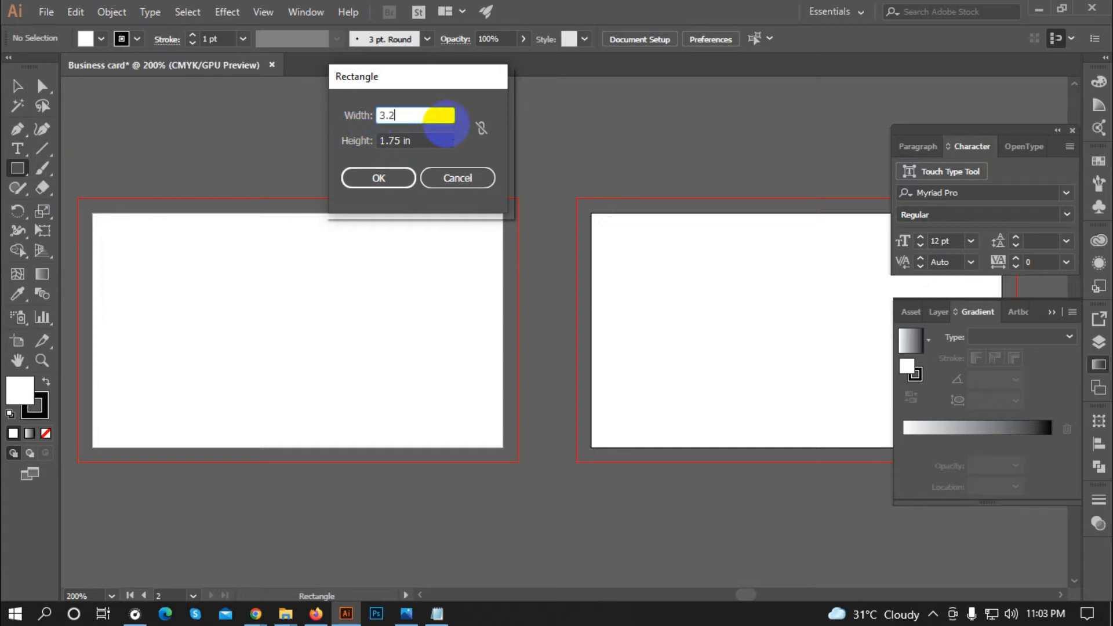
{"action": "type", "text": "3.25"}
{"action": "key", "text": "Tab"}
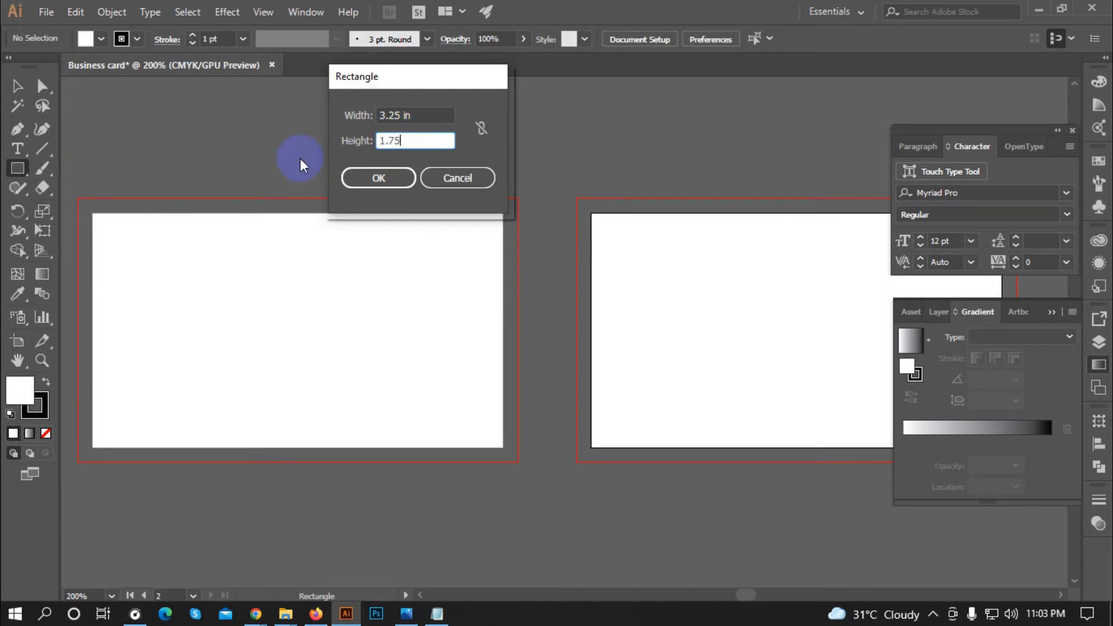
{"action": "type", "text": "1.75in"}
{"action": "left_click", "coordinate": [384, 177]}
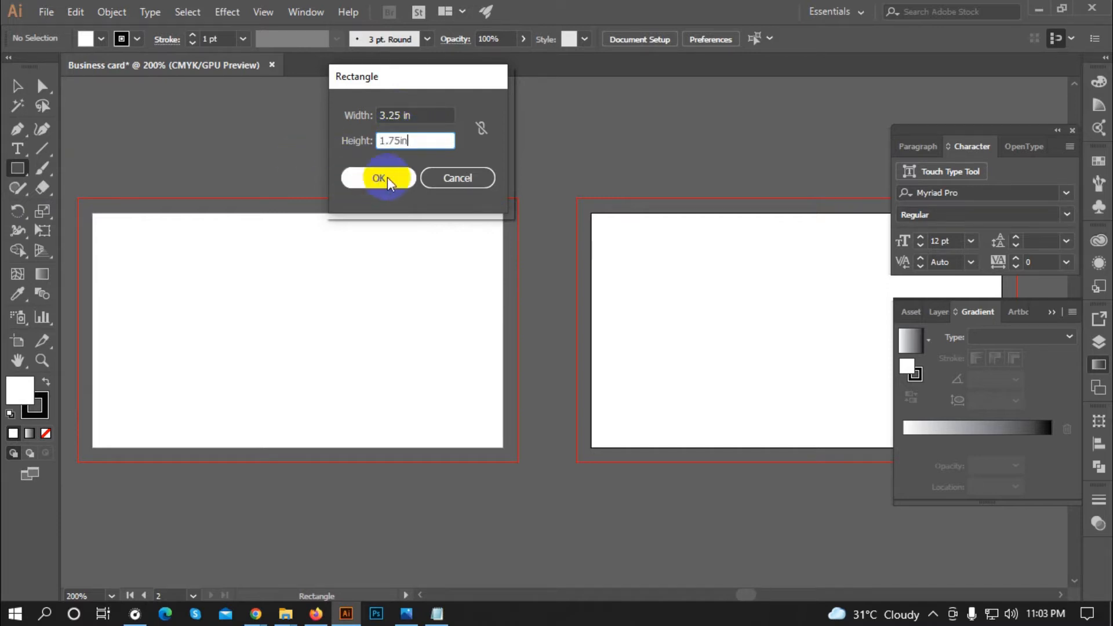
Step: Set the rectangle's stroke and fill to None and centre it in the left card
{"action": "left_click", "coordinate": [9, 86]}
{"action": "left_click_drag", "start_coordinate": [533, 337], "coordinate": [487, 367]}
{"action": "left_click", "coordinate": [125, 40]}
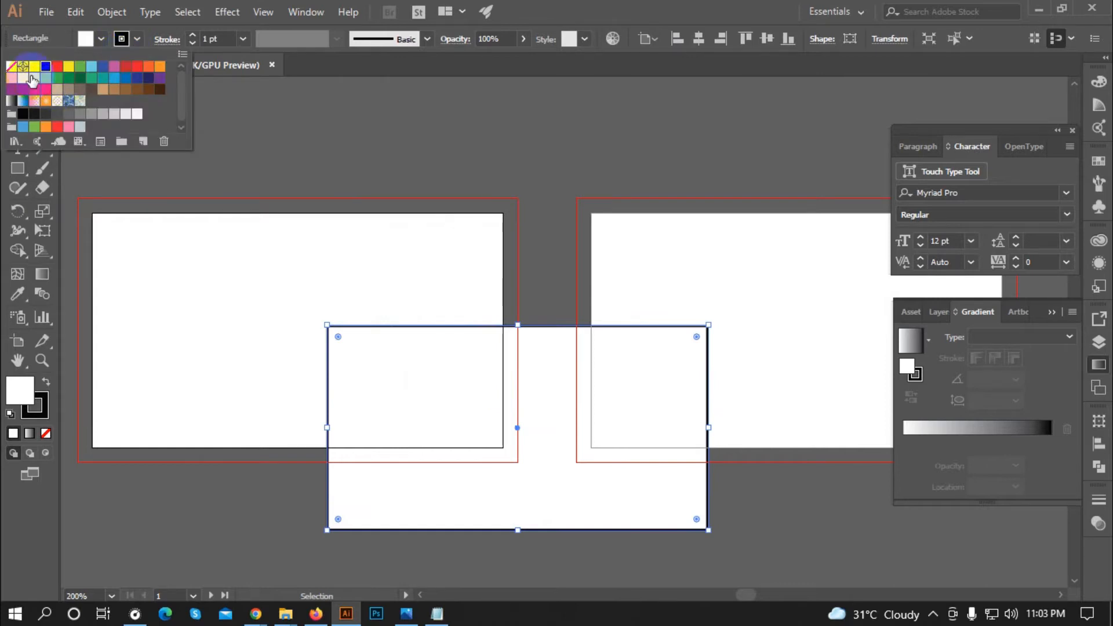
{"action": "left_click", "coordinate": [11, 67]}
{"action": "left_click", "coordinate": [88, 38]}
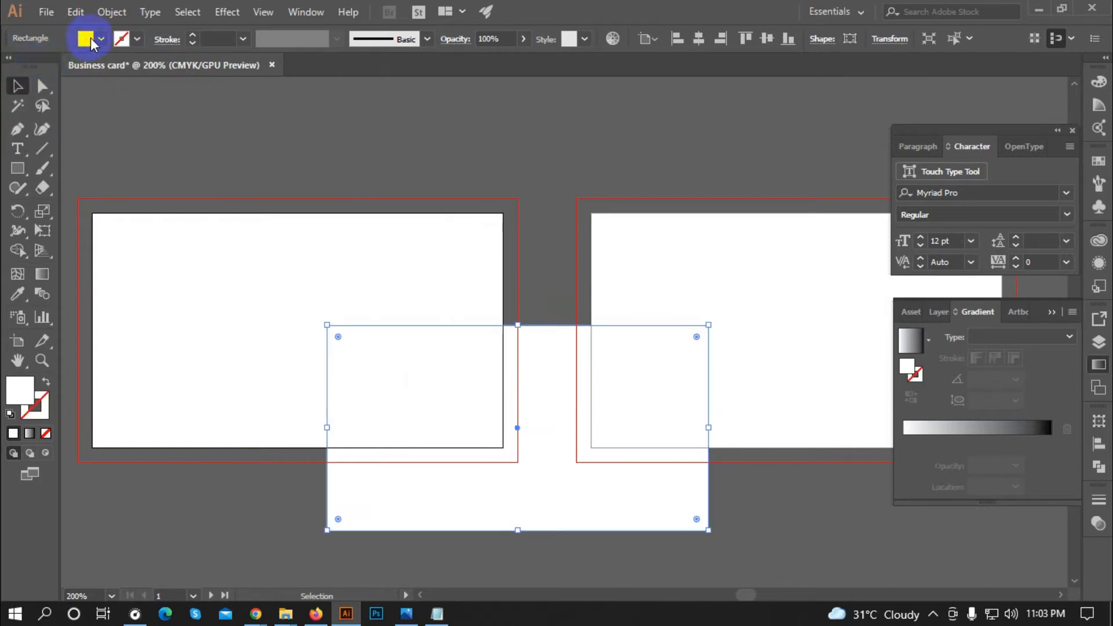
{"action": "left_click", "coordinate": [88, 39]}
{"action": "left_click", "coordinate": [14, 65]}
{"action": "left_click_drag", "start_coordinate": [564, 324], "coordinate": [345, 234]}
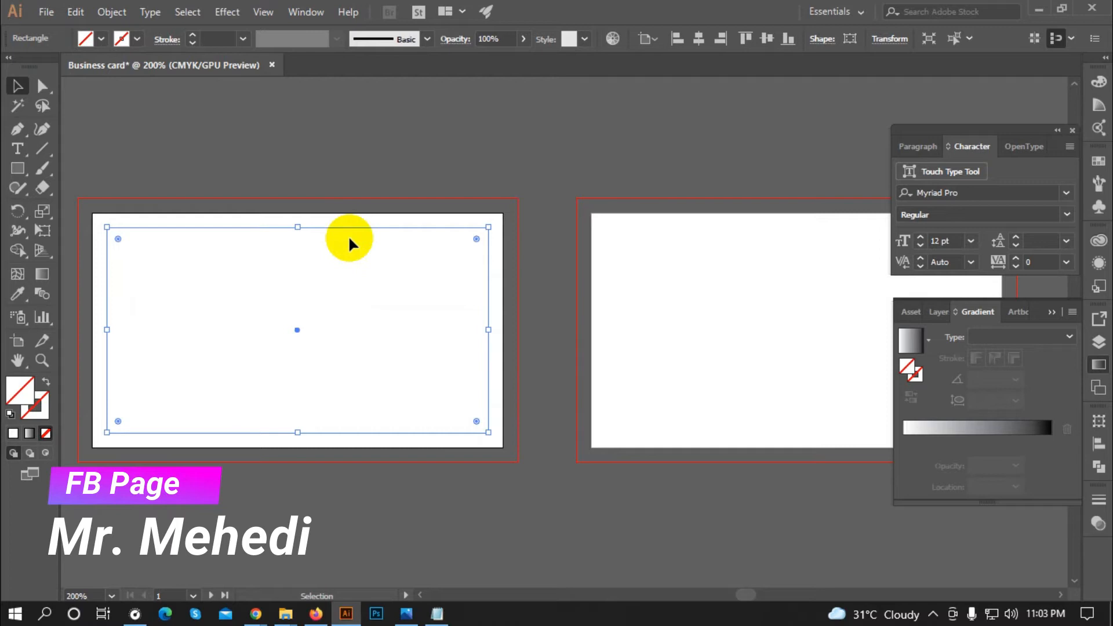
Step: Convert the inset rectangle on the left card into a guide with Make Guides
{"action": "left_click", "coordinate": [262, 12]}
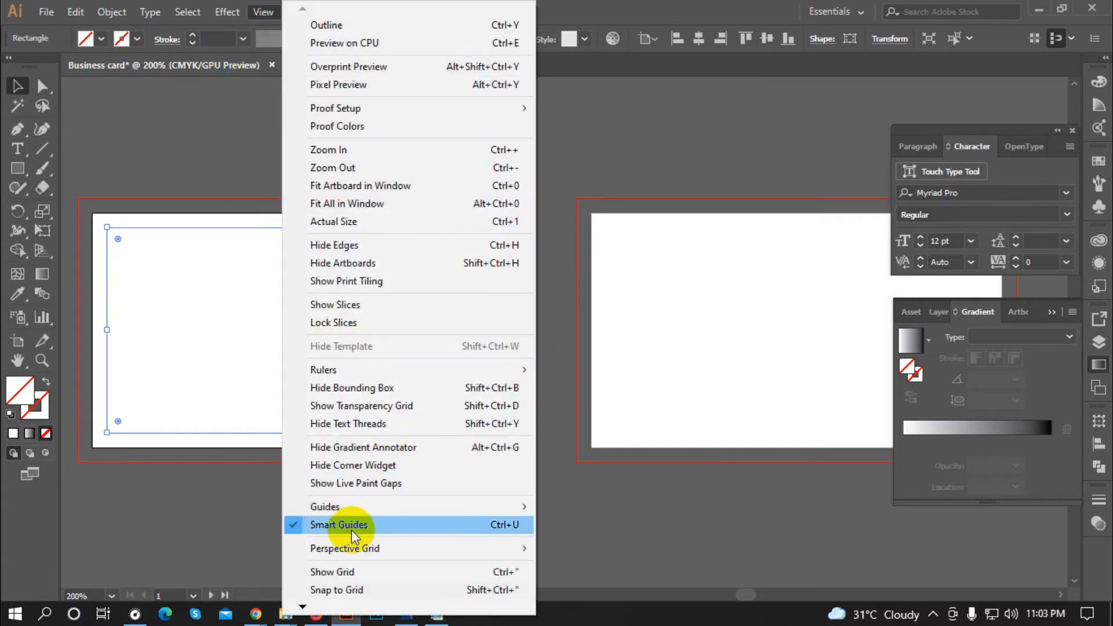
{"action": "left_click", "coordinate": [154, 500]}
{"action": "left_click", "coordinate": [330, 228]}
{"action": "left_click", "coordinate": [85, 343]}
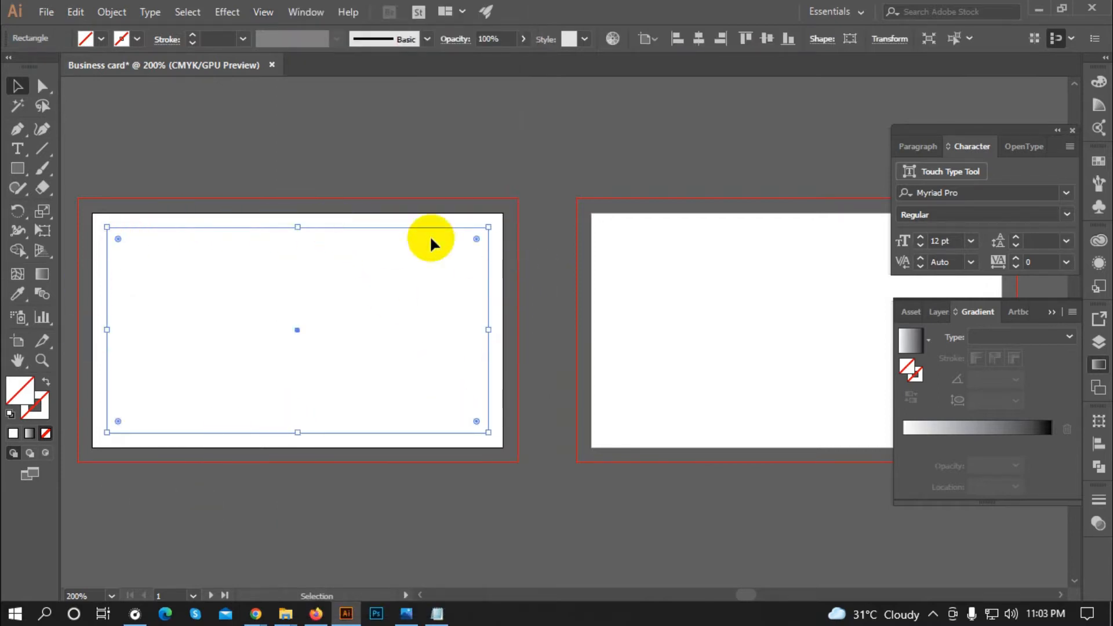
{"action": "left_click", "coordinate": [303, 216]}
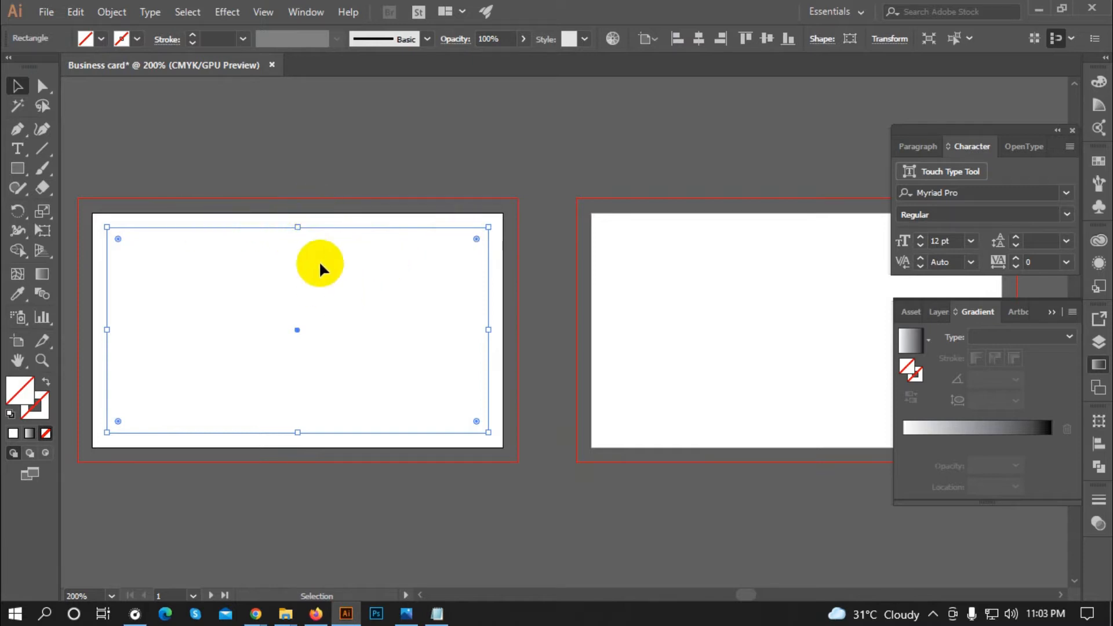
{"action": "left_click", "coordinate": [210, 237]}
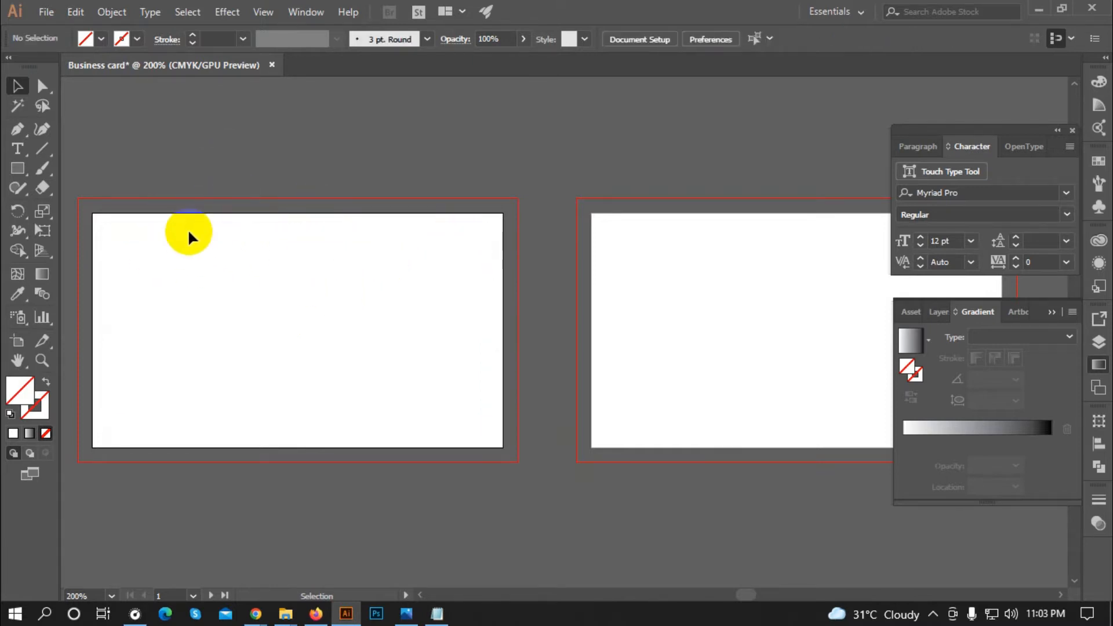
{"action": "left_click", "coordinate": [193, 230]}
{"action": "left_click", "coordinate": [207, 166]}
{"action": "right_click", "coordinate": [241, 232]}
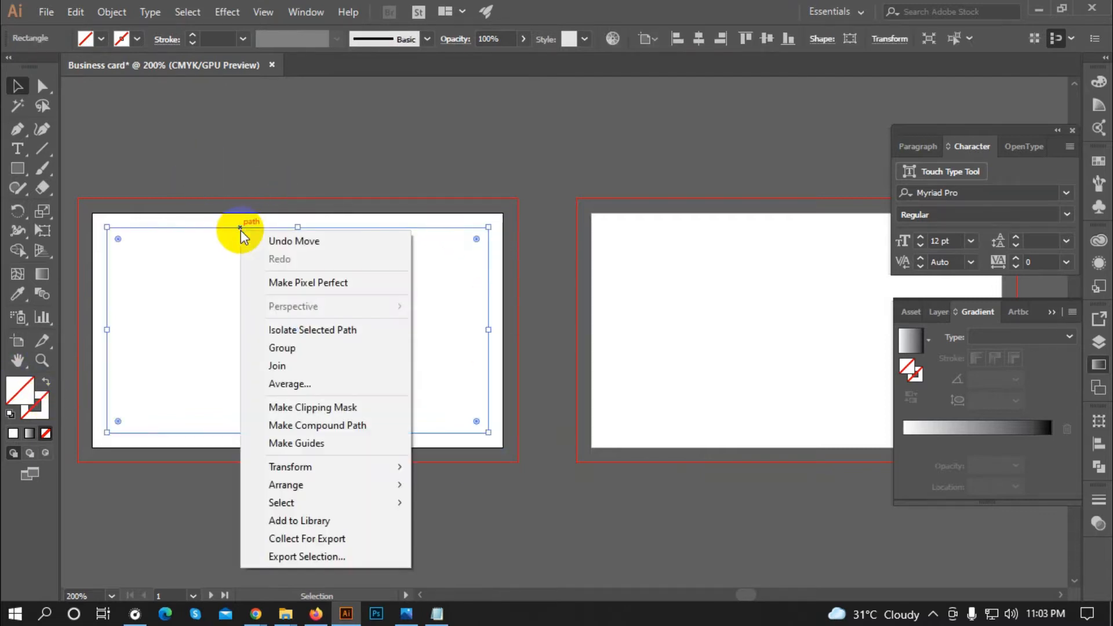
{"action": "left_click", "coordinate": [285, 442]}
{"action": "left_click", "coordinate": [296, 177]}
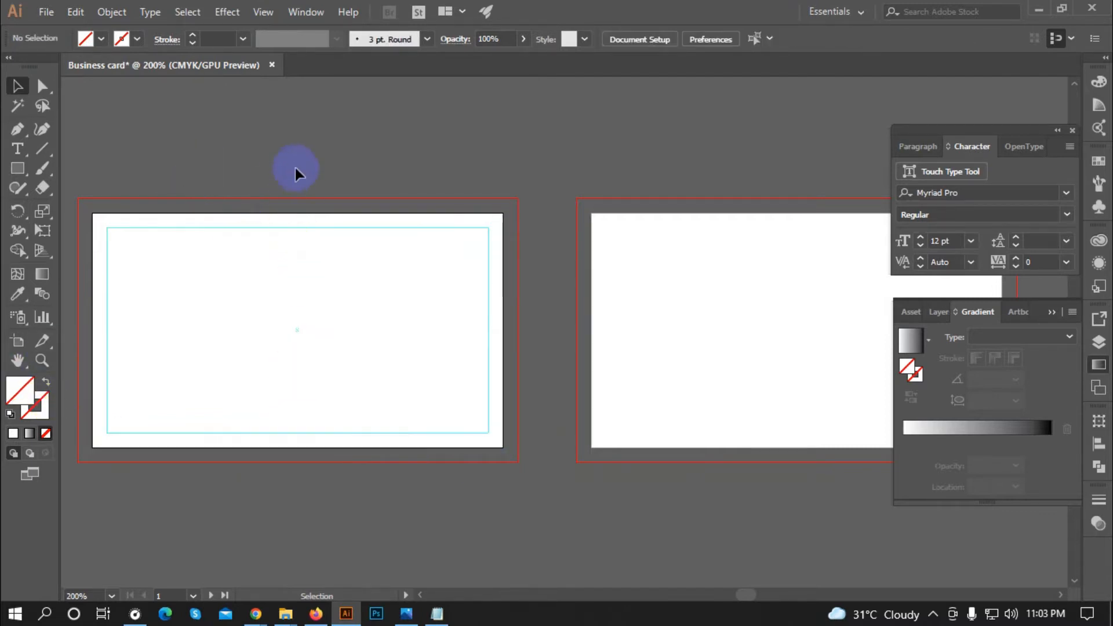
Step: Release the guide back to a rectangle and Alt-copy it into the right card
{"action": "scroll", "coordinate": [215, 236], "scroll_direction": "down", "scroll_amount": 1}
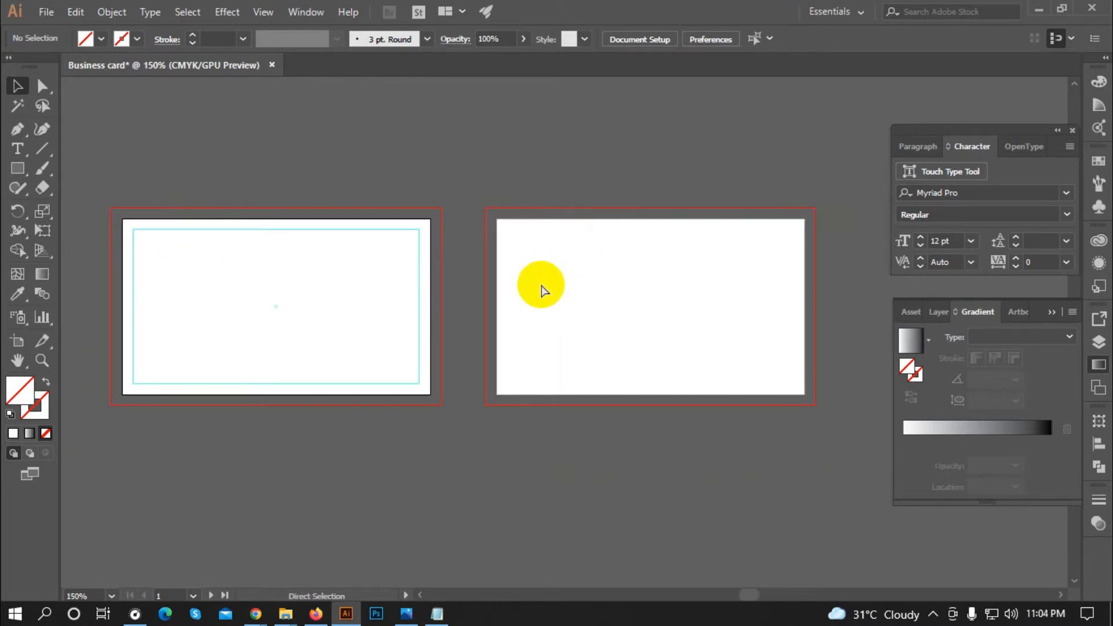
{"action": "key", "text": "ctrl+alt+5"}
{"action": "key", "text": "v"}
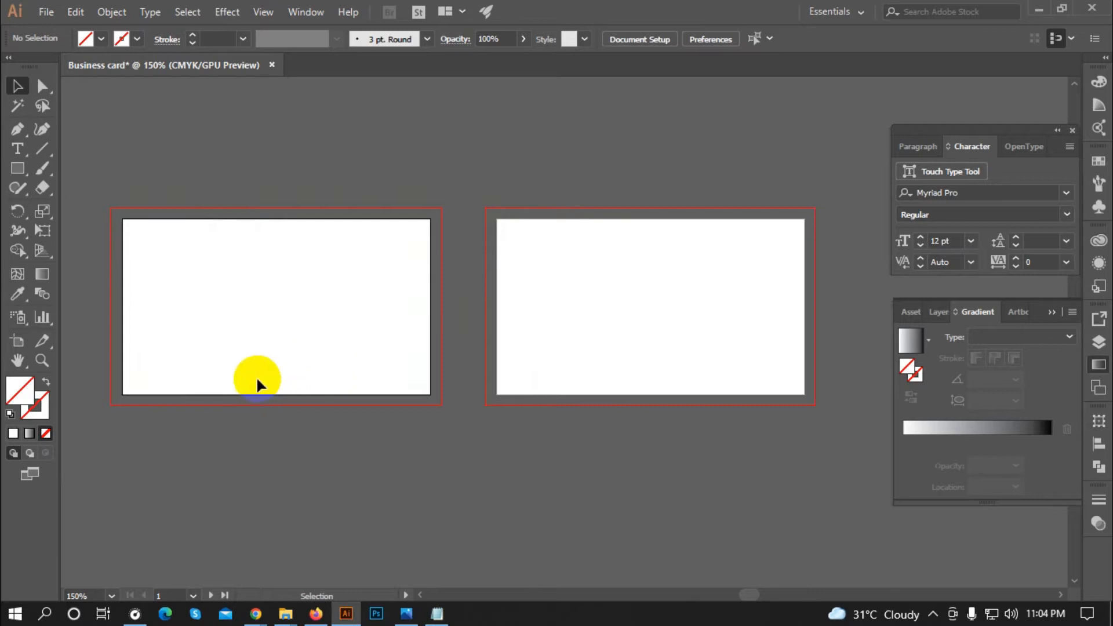
{"action": "left_click_drag", "start_coordinate": [235, 385], "coordinate": [614, 369]}
{"action": "left_click", "coordinate": [711, 448]}
{"action": "left_click_drag", "start_coordinate": [711, 449], "coordinate": [586, 266]}
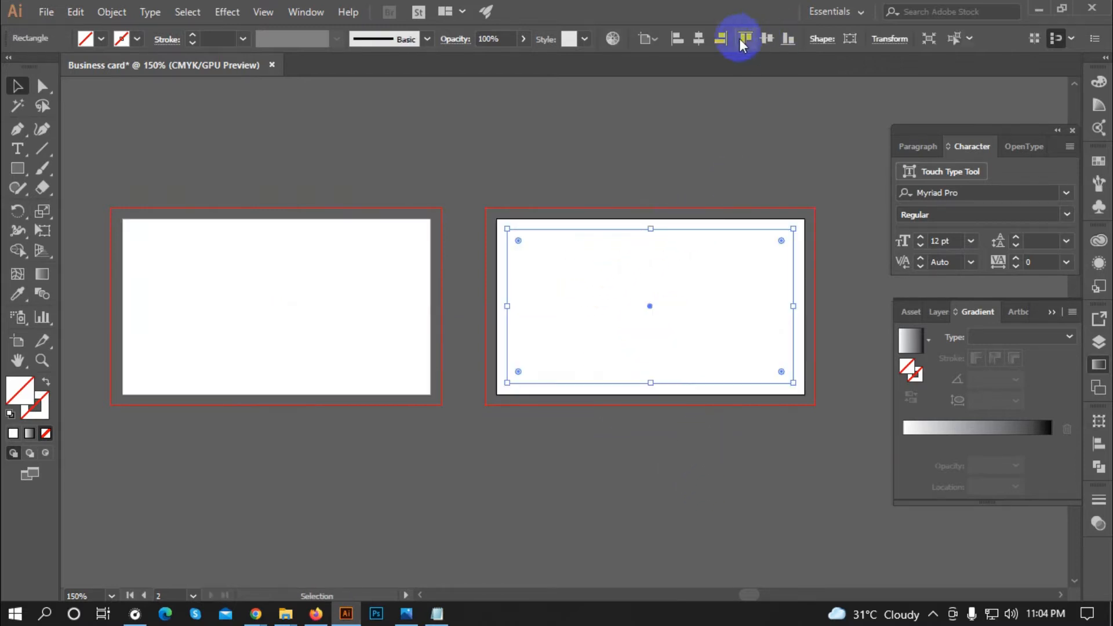
{"action": "left_click", "coordinate": [691, 177]}
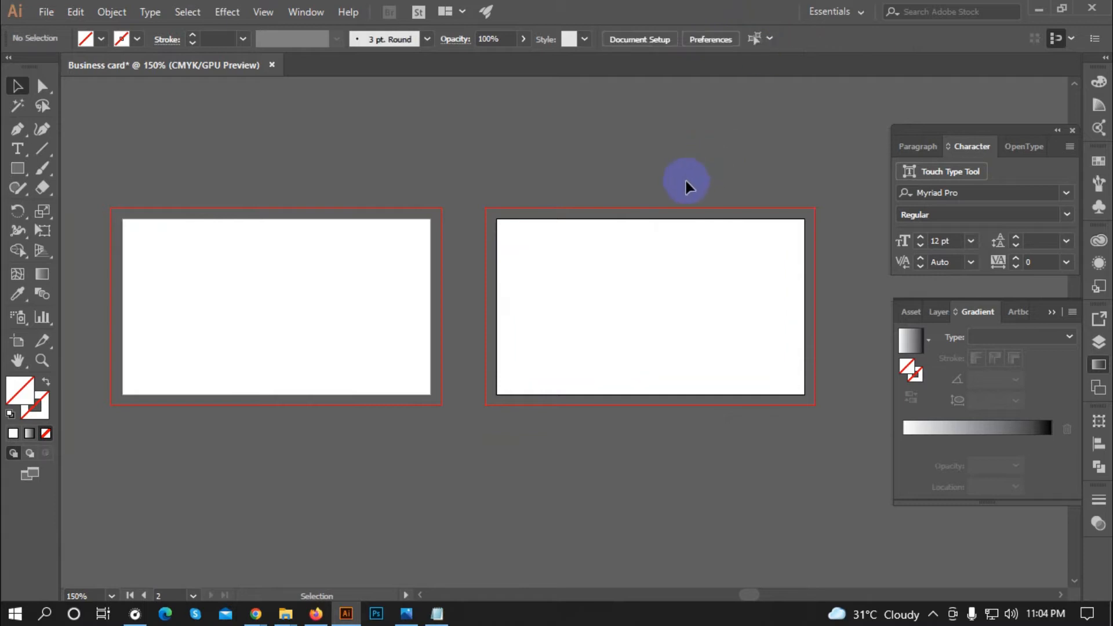
Step: Turn both inset rectangles into guides and zoom out to view both cards
{"action": "left_click_drag", "start_coordinate": [255, 164], "coordinate": [616, 336]}
{"action": "right_click", "coordinate": [390, 256]}
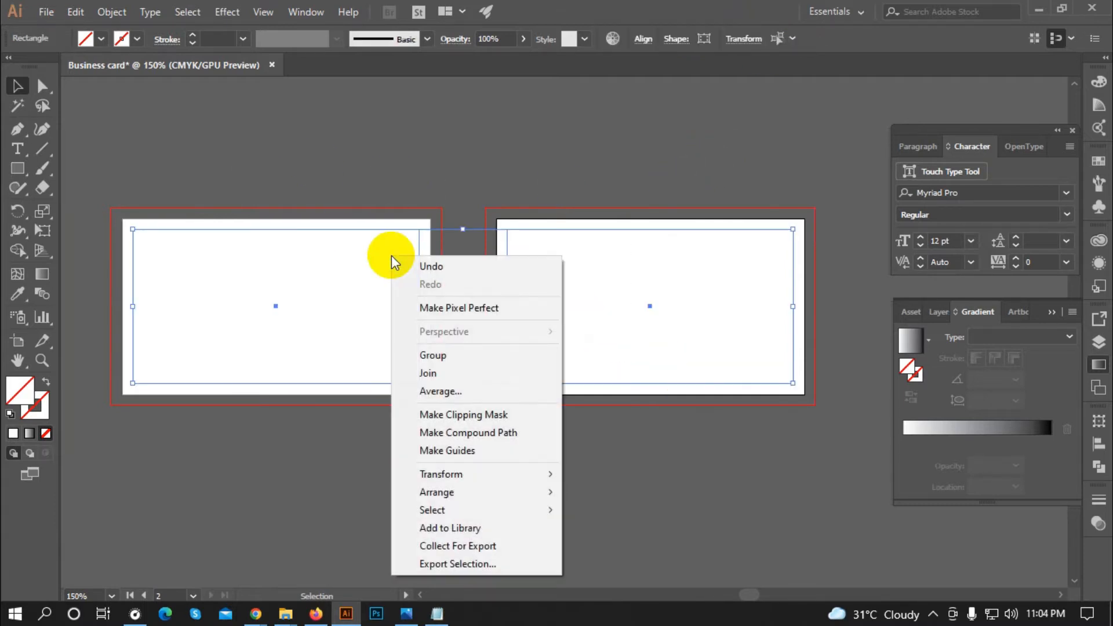
{"action": "left_click", "coordinate": [458, 451]}
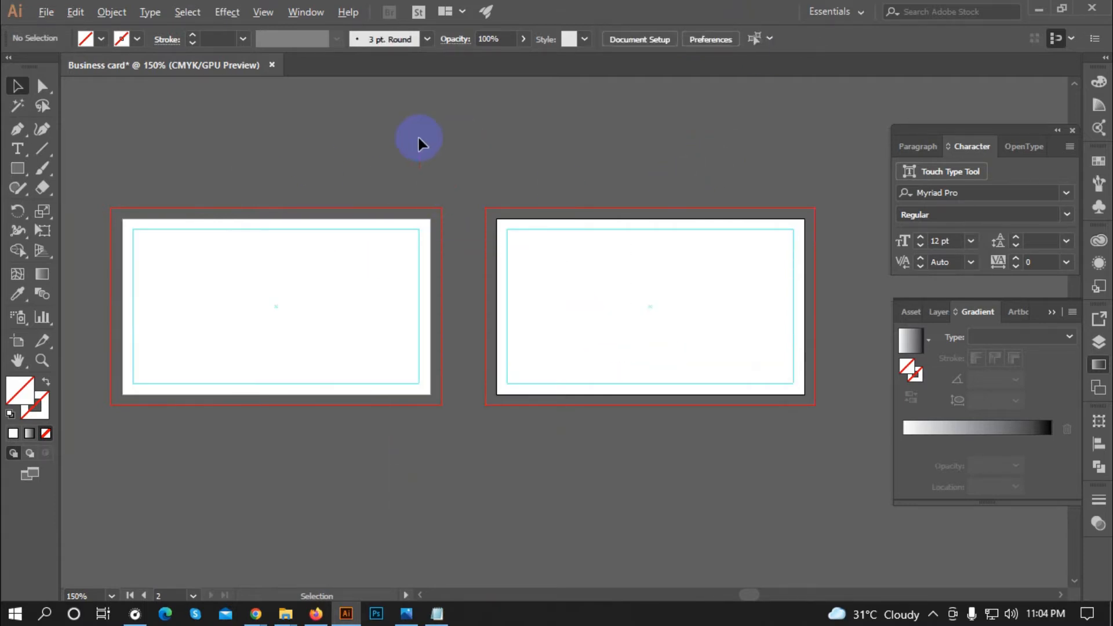
{"action": "key", "text": "ctrl+minus"}
{"action": "scroll", "coordinate": [280, 226], "scroll_direction": "up", "scroll_amount": 2, "text": "alt"}
{"action": "scroll", "coordinate": [133, 346], "scroll_direction": "down", "scroll_amount": 1, "text": "alt"}
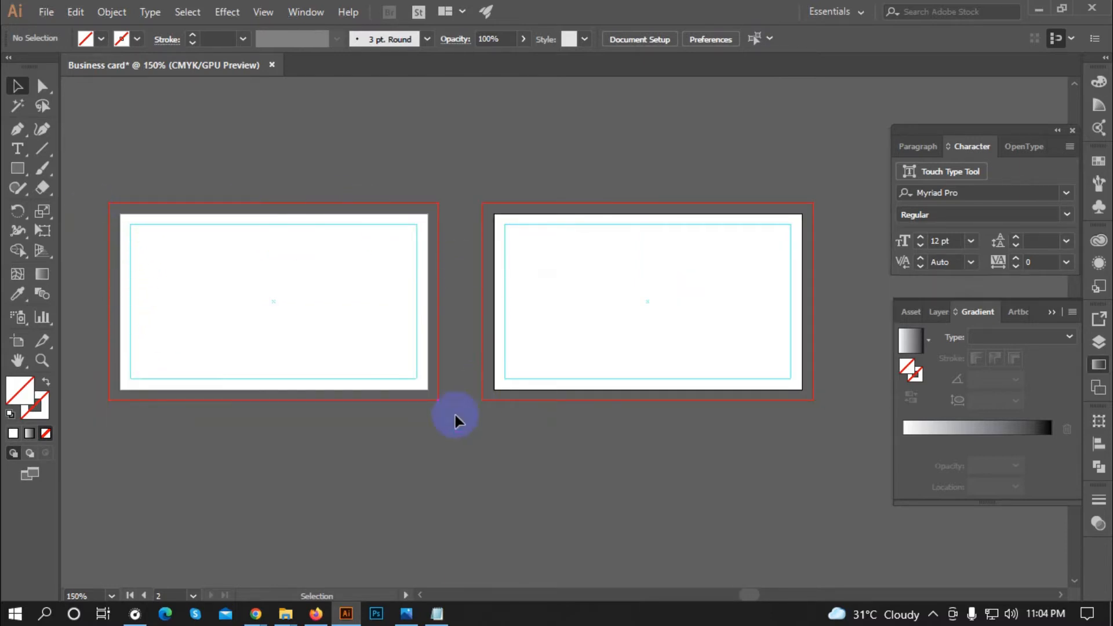
{"action": "scroll", "coordinate": [255, 230], "scroll_direction": "up", "scroll_amount": 1, "text": "alt"}
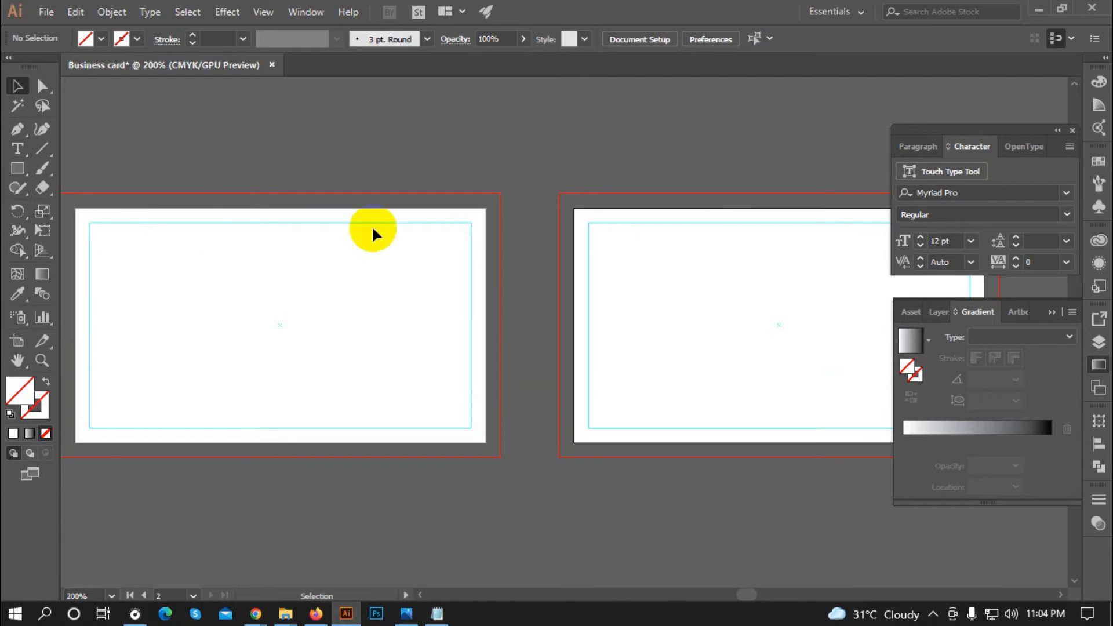
{"action": "scroll", "coordinate": [200, 296], "scroll_direction": "down", "scroll_amount": 1, "text": "alt"}
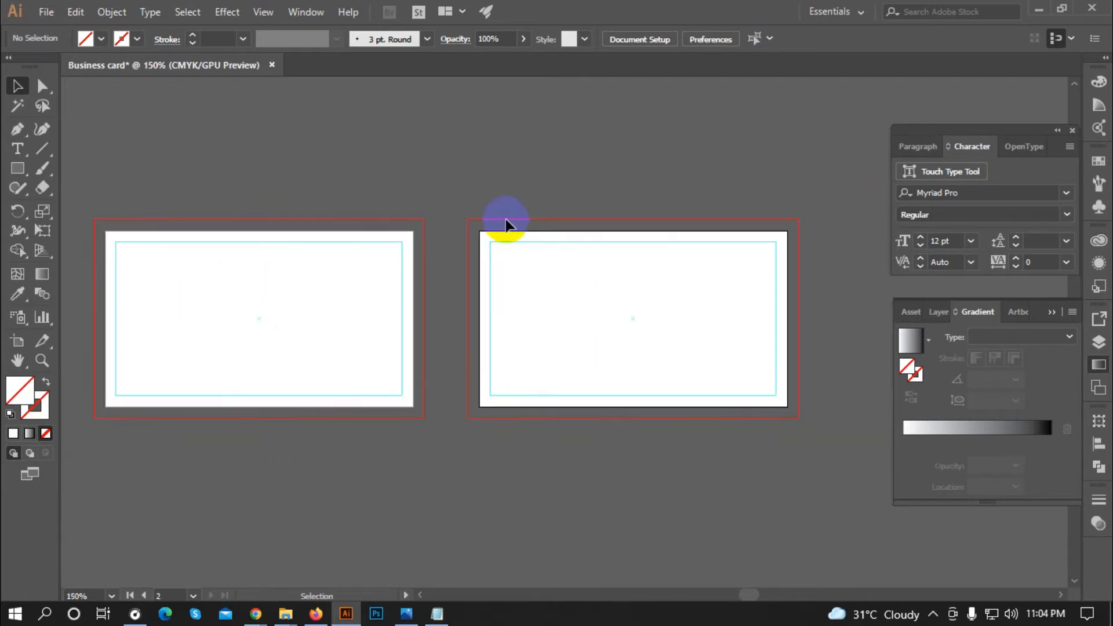
{"action": "scroll", "coordinate": [334, 250], "scroll_direction": "down", "scroll_amount": 1}
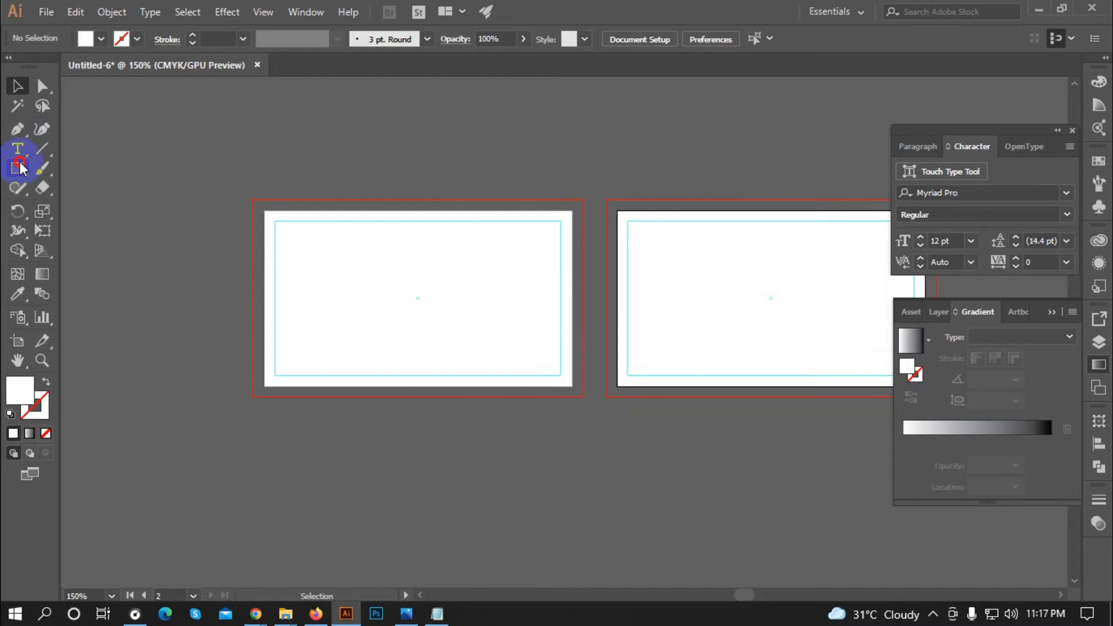
Step: Draw a white background rectangle covering the left card out to its bleed
{"action": "scroll", "coordinate": [289, 233], "scroll_direction": "up", "scroll_amount": 1}
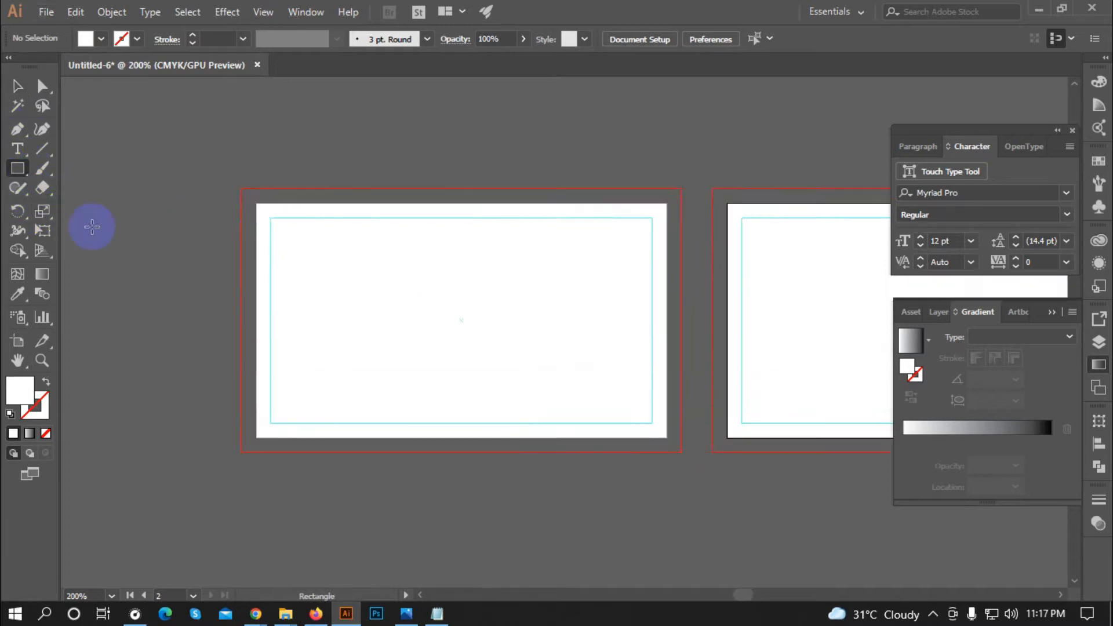
{"action": "scroll", "coordinate": [71, 226], "scroll_direction": "down", "scroll_amount": 1}
{"action": "left_click_drag", "start_coordinate": [198, 196], "coordinate": [524, 393]}
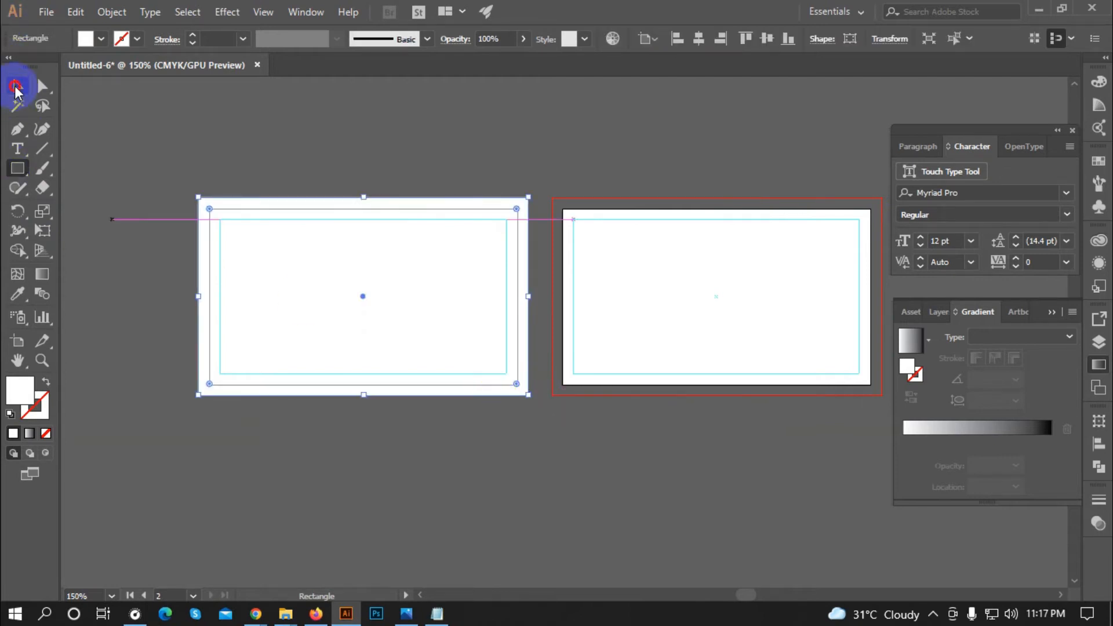
{"action": "left_click", "coordinate": [15, 87]}
{"action": "left_click", "coordinate": [313, 149]}
{"action": "scroll", "coordinate": [248, 316], "scroll_direction": "down", "scroll_amount": 1}
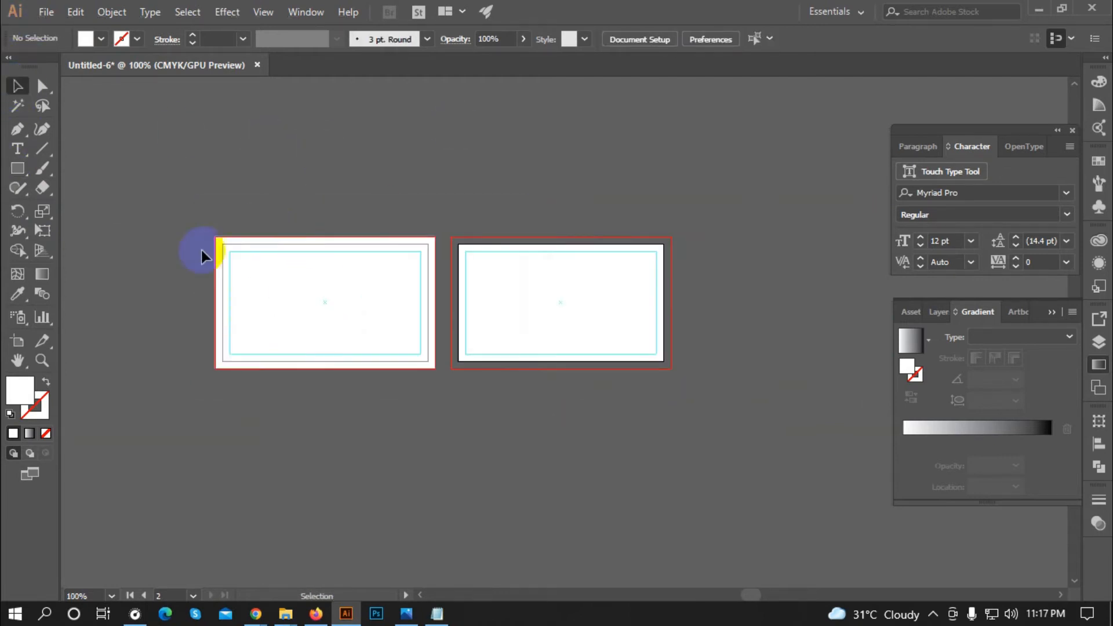
{"action": "scroll", "coordinate": [200, 249], "scroll_direction": "down", "scroll_amount": 1}
{"action": "scroll", "coordinate": [290, 372], "scroll_direction": "up", "scroll_amount": 2}
{"action": "scroll", "coordinate": [332, 394], "scroll_direction": "down", "scroll_amount": 1}
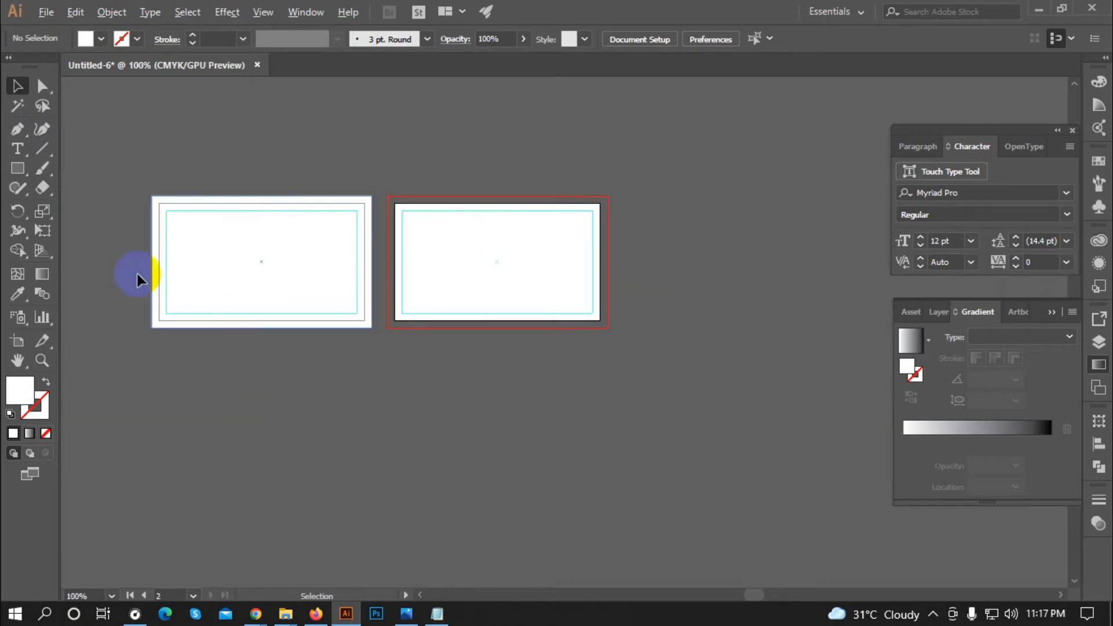
Step: Draw a rectangle over the left card's lower half and fill it dark navy
{"action": "left_click", "coordinate": [21, 174]}
{"action": "scroll", "coordinate": [169, 315], "scroll_direction": "up", "scroll_amount": 1}
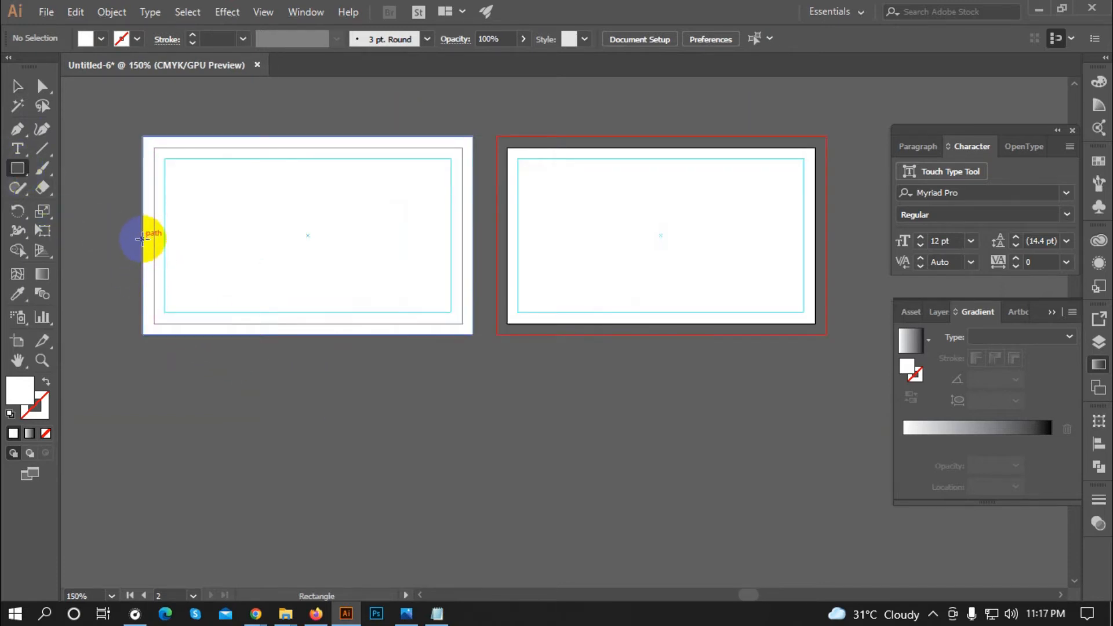
{"action": "mouse_move", "coordinate": [144, 237]}
{"action": "left_mouse_down"}
{"action": "mouse_move", "coordinate": [415, 308]}
{"action": "mouse_move", "coordinate": [472, 335]}
{"action": "left_mouse_up"}
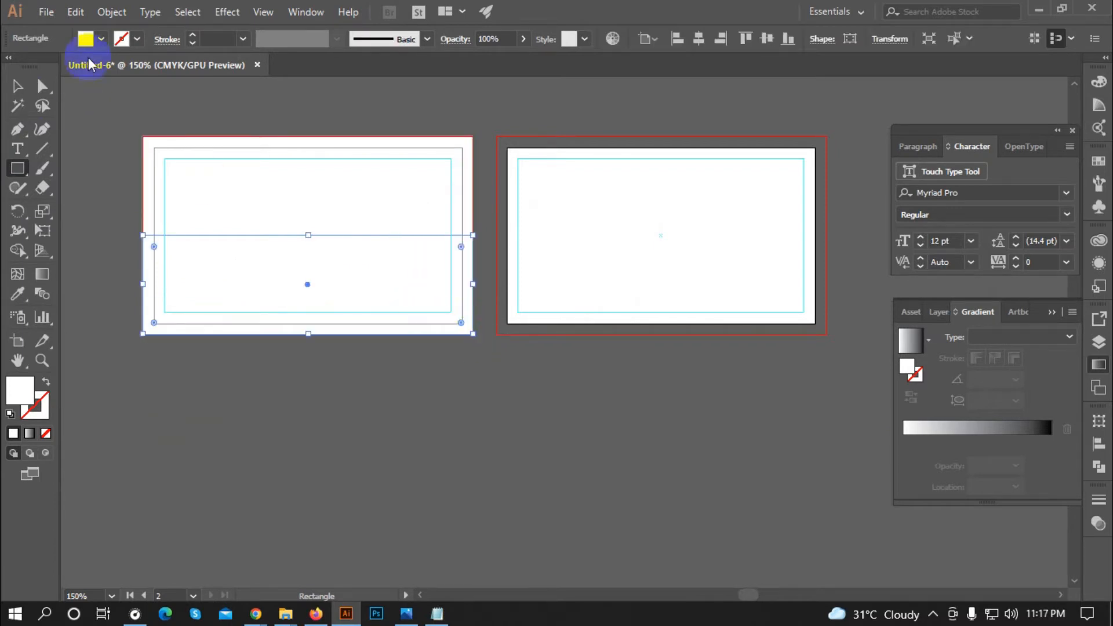
{"action": "left_click", "coordinate": [121, 38]}
{"action": "left_click", "coordinate": [149, 78]}
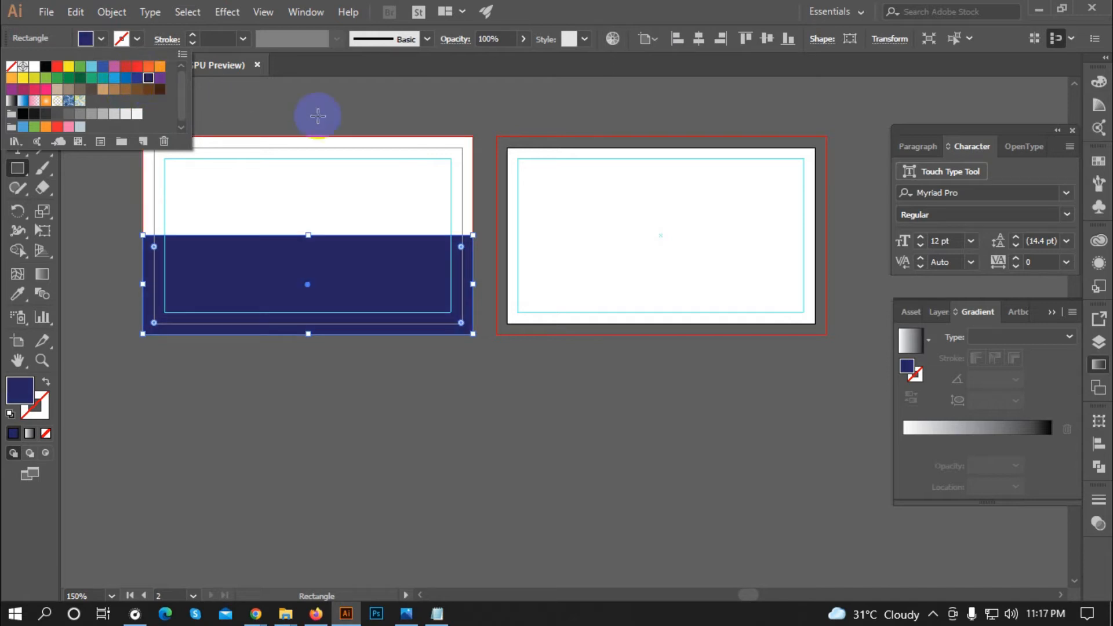
{"action": "left_click", "coordinate": [17, 86]}
{"action": "left_click", "coordinate": [142, 99]}
{"action": "scroll", "coordinate": [341, 335], "scroll_direction": "up", "scroll_amount": 1}
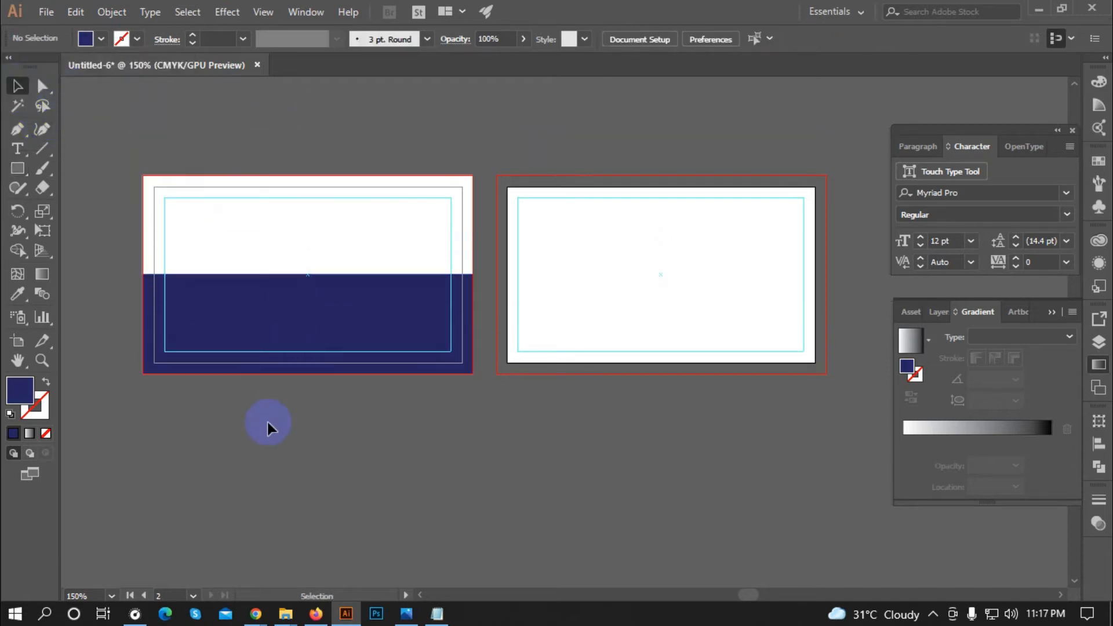
{"action": "scroll", "coordinate": [266, 422], "scroll_direction": "up", "scroll_amount": 1}
{"action": "scroll", "coordinate": [236, 419], "scroll_direction": "down", "scroll_amount": 1}
{"action": "left_click_drag", "start_coordinate": [17, 168], "coordinate": [80, 232]}
Step: Create a navy hexagon and scale it down to a smaller size
{"action": "left_click", "coordinate": [299, 440]}
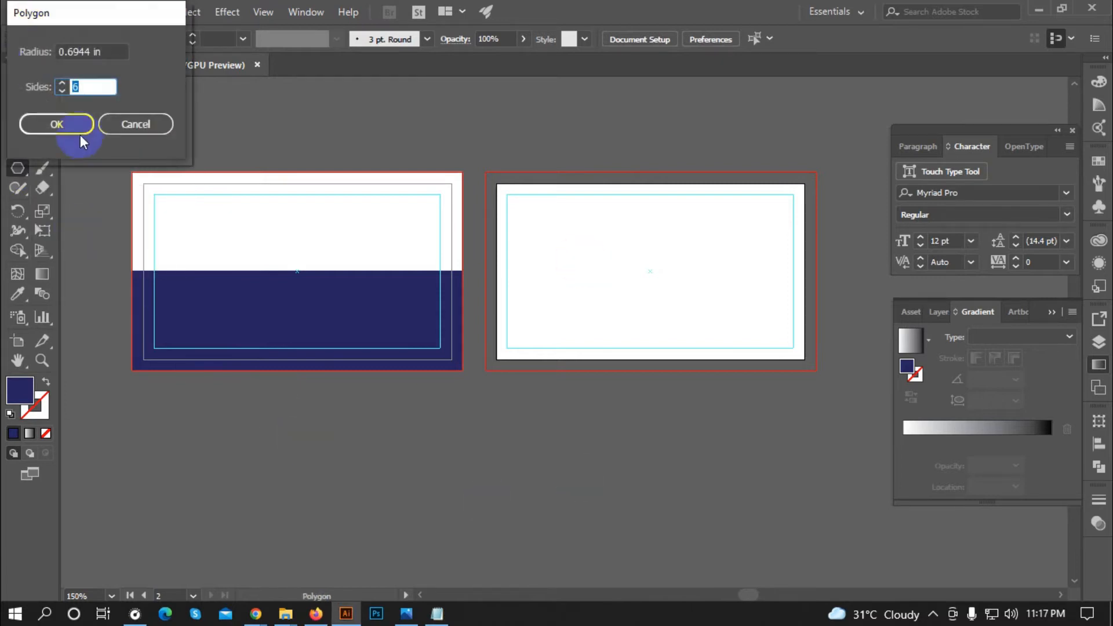
{"action": "left_click", "coordinate": [40, 122]}
{"action": "left_click", "coordinate": [16, 87]}
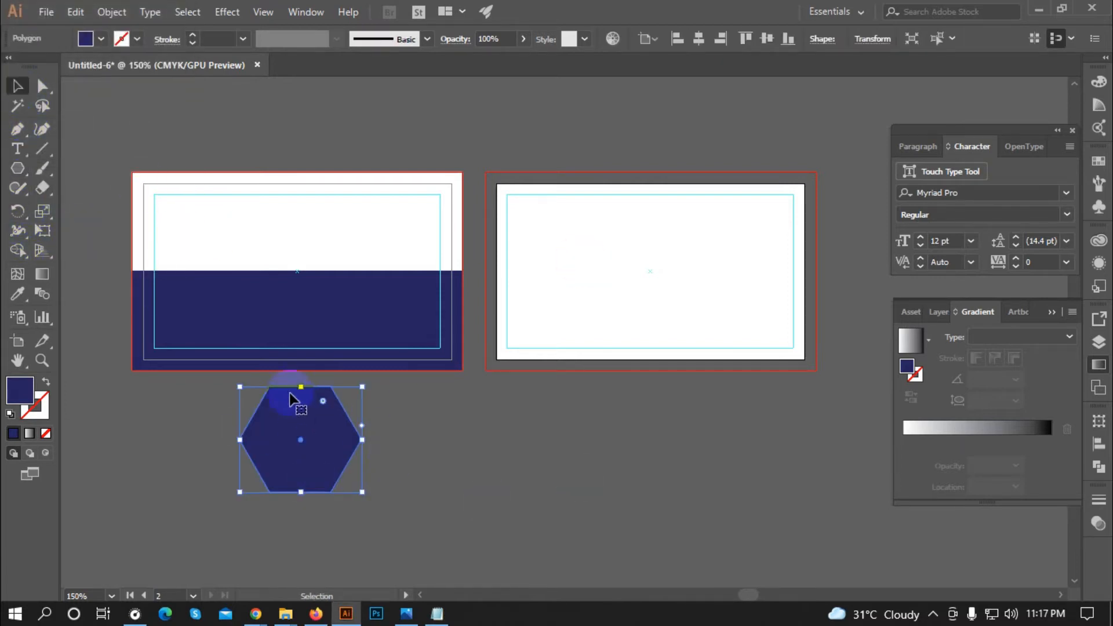
{"action": "left_click_drag", "start_coordinate": [301, 395], "coordinate": [321, 427]}
{"action": "key", "text": "a"}
{"action": "key", "text": "Delete"}
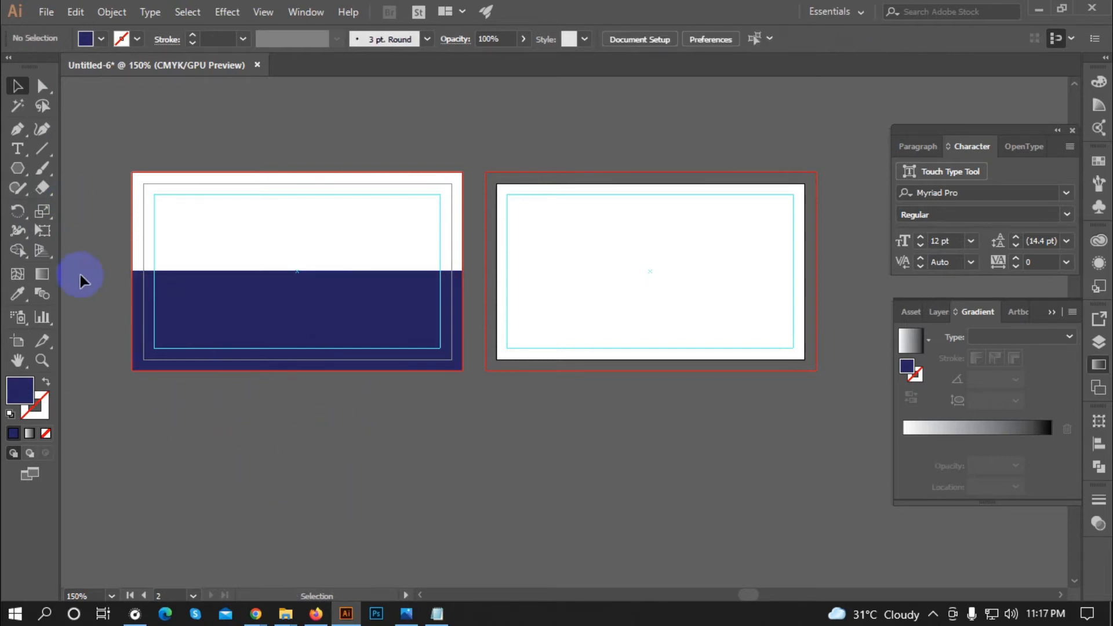
{"action": "key", "text": "ctrl+z"}
{"action": "left_click_drag", "start_coordinate": [360, 387], "coordinate": [325, 397]}
{"action": "left_click", "coordinate": [437, 455]}
{"action": "scroll", "coordinate": [129, 331], "scroll_direction": "down", "scroll_amount": 2}
{"action": "scroll", "coordinate": [241, 412], "scroll_direction": "up", "scroll_amount": 2}
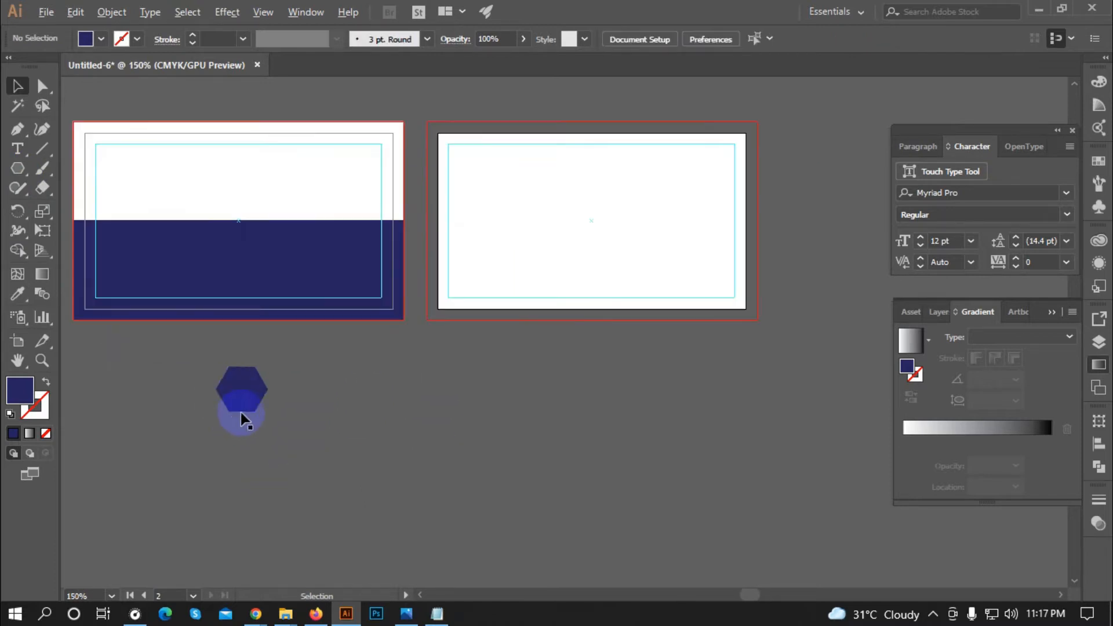
{"action": "left_click", "coordinate": [241, 410]}
Step: Stretch the hexagon's right anchors into a long banner and move it across the card's divide
{"action": "left_click", "coordinate": [42, 87]}
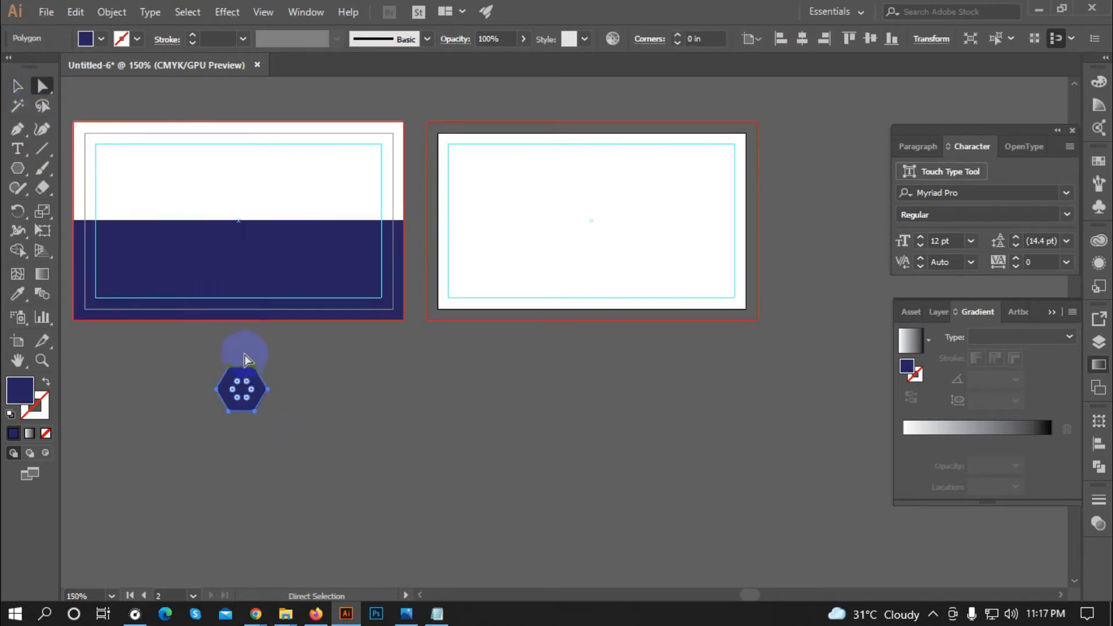
{"action": "left_click_drag", "start_coordinate": [302, 447], "coordinate": [301, 413]}
{"action": "key", "text": "shift+Right"}
{"action": "key", "text": "shift+Right"}
{"action": "key", "text": "shift+Right"}
{"action": "key", "text": "shift+Right"}
{"action": "key", "text": "shift+Right"}
{"action": "key", "text": "shift+Right"}
{"action": "key", "text": "shift+Right"}
{"action": "key", "text": "shift+Right"}
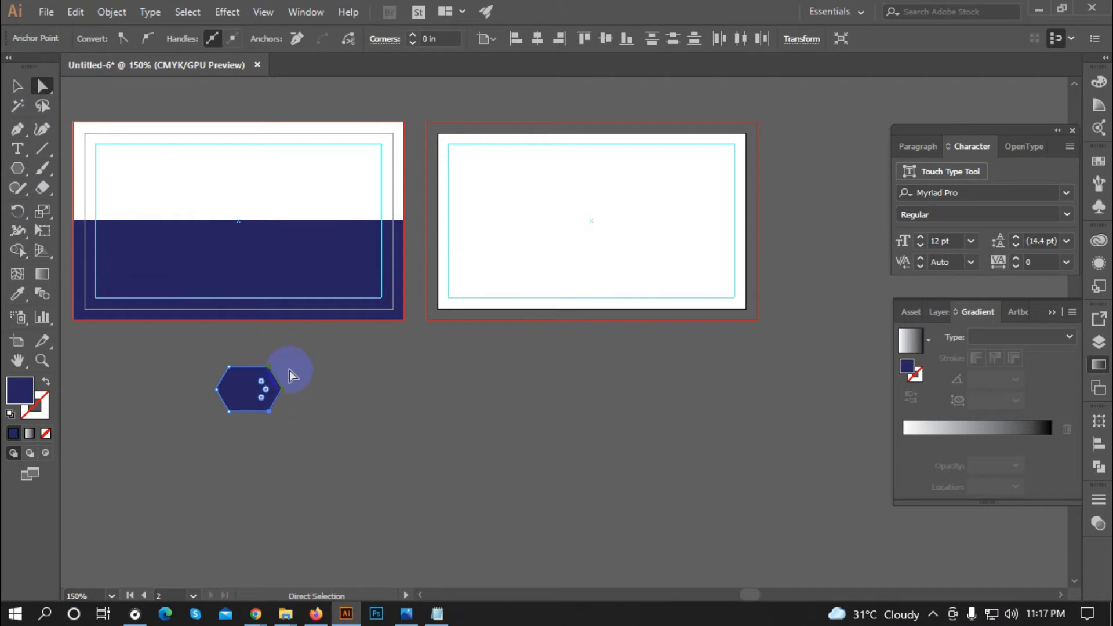
{"action": "key", "text": "shift+Right"}
{"action": "key", "text": "shift+Right"}
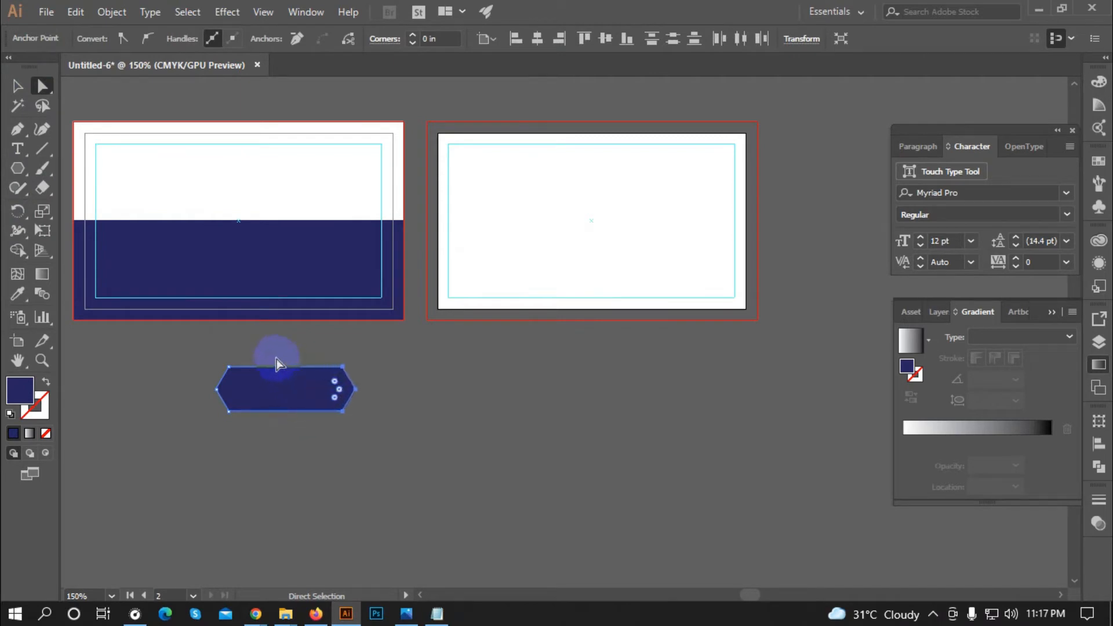
{"action": "key", "text": "shift+Right"}
{"action": "key", "text": "shift+Right"}
{"action": "key", "text": "shift+Right"}
{"action": "key", "text": "v"}
{"action": "left_click_drag", "start_coordinate": [261, 390], "coordinate": [194, 240]}
{"action": "left_click", "coordinate": [323, 430]}
Step: Fill the banner with a light blue swatch
{"action": "left_click", "coordinate": [227, 227]}
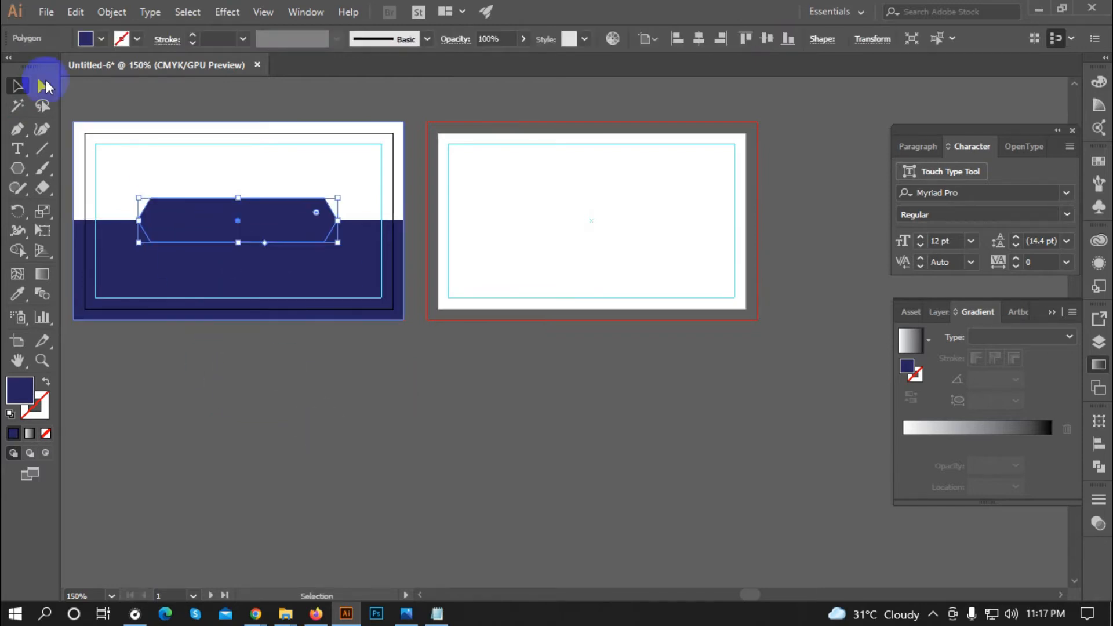
{"action": "left_click", "coordinate": [100, 38]}
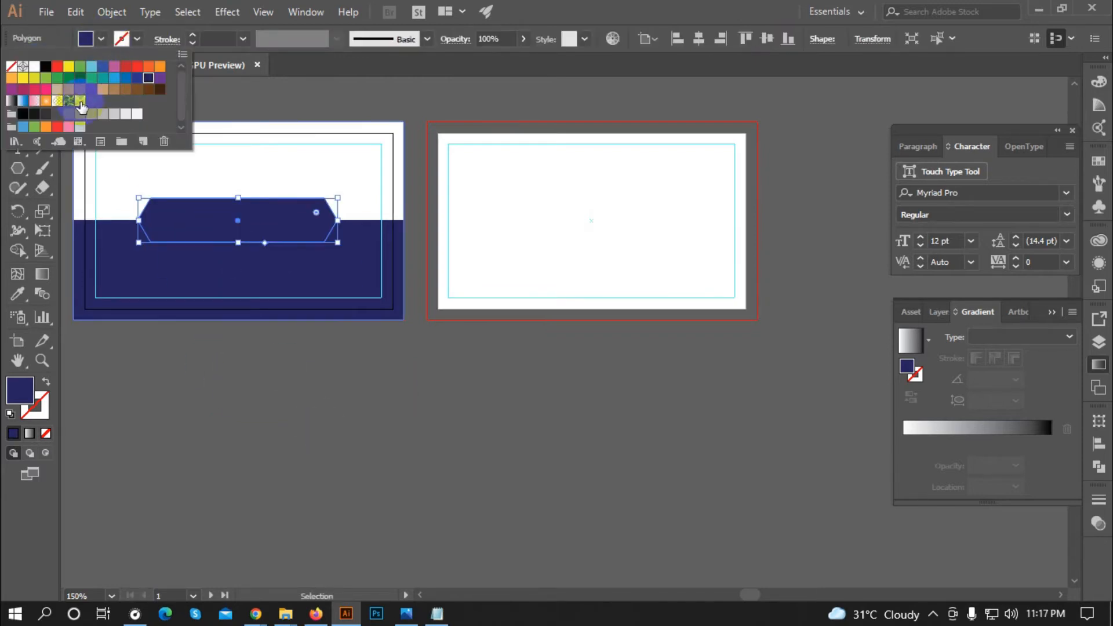
{"action": "left_click", "coordinate": [116, 81]}
{"action": "scroll", "coordinate": [303, 397], "scroll_direction": "down", "scroll_amount": 2}
{"action": "scroll", "coordinate": [258, 285], "scroll_direction": "up", "scroll_amount": 4}
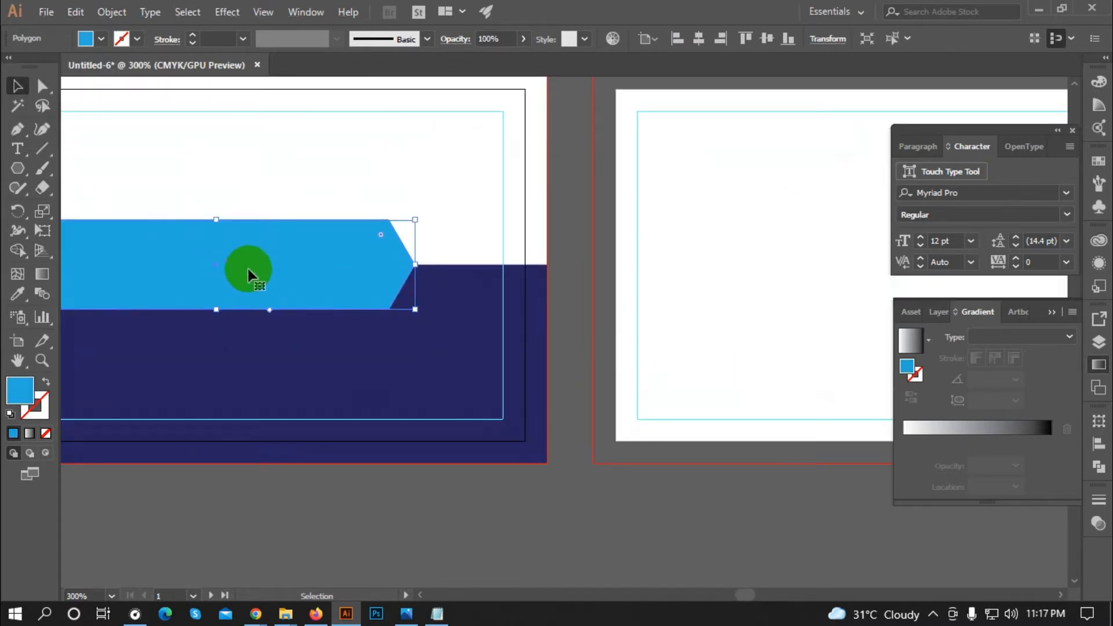
{"action": "scroll", "coordinate": [248, 270], "scroll_direction": "down", "scroll_amount": 1}
Step: Shorten the banner slightly and nudge it up over the white/navy boundary
{"action": "left_click_drag", "start_coordinate": [246, 234], "coordinate": [266, 240]}
{"action": "left_click", "coordinate": [321, 506]}
{"action": "left_click", "coordinate": [199, 254]}
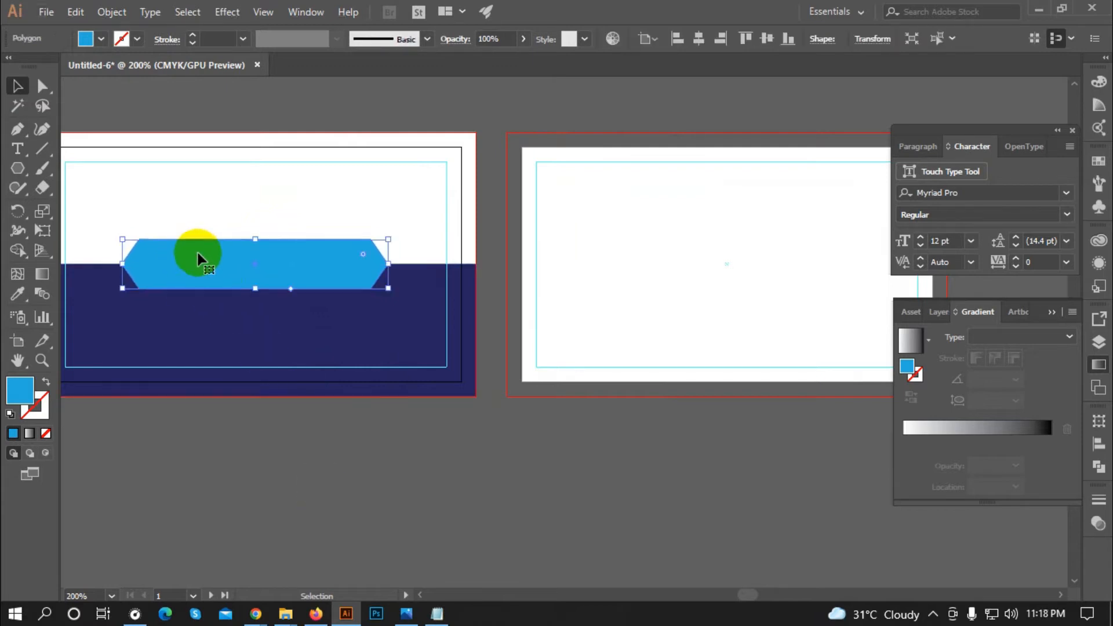
{"action": "key", "text": "Up"}
{"action": "key", "text": "Up"}
{"action": "key", "text": "Up"}
{"action": "key", "text": "Up"}
{"action": "key", "text": "Up"}
{"action": "key", "text": "Up"}
{"action": "key", "text": "Up"}
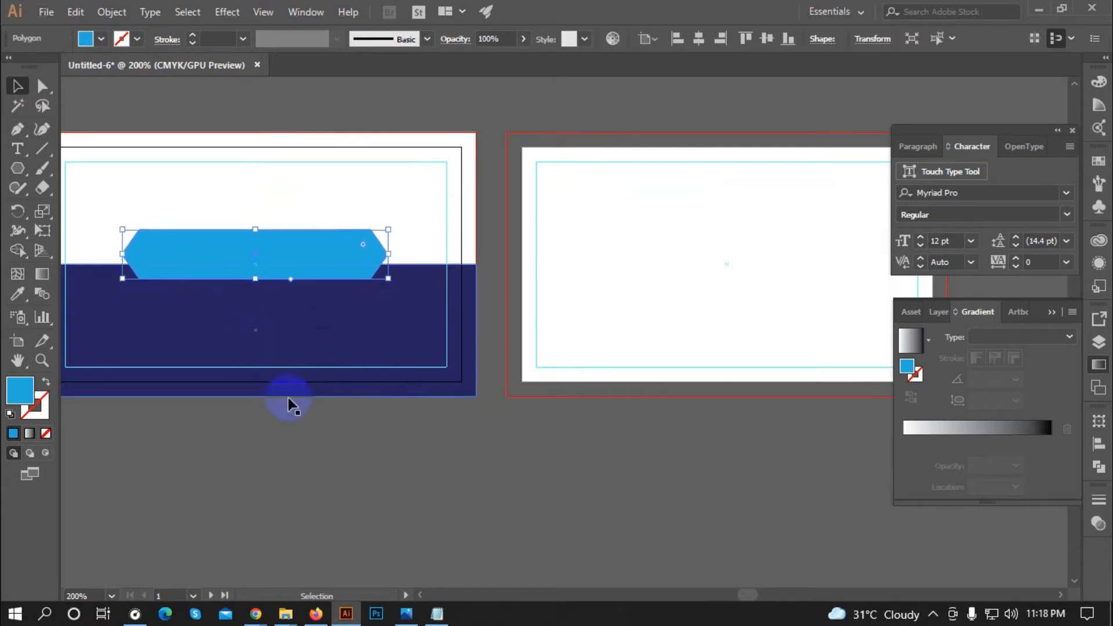
{"action": "left_click", "coordinate": [301, 432]}
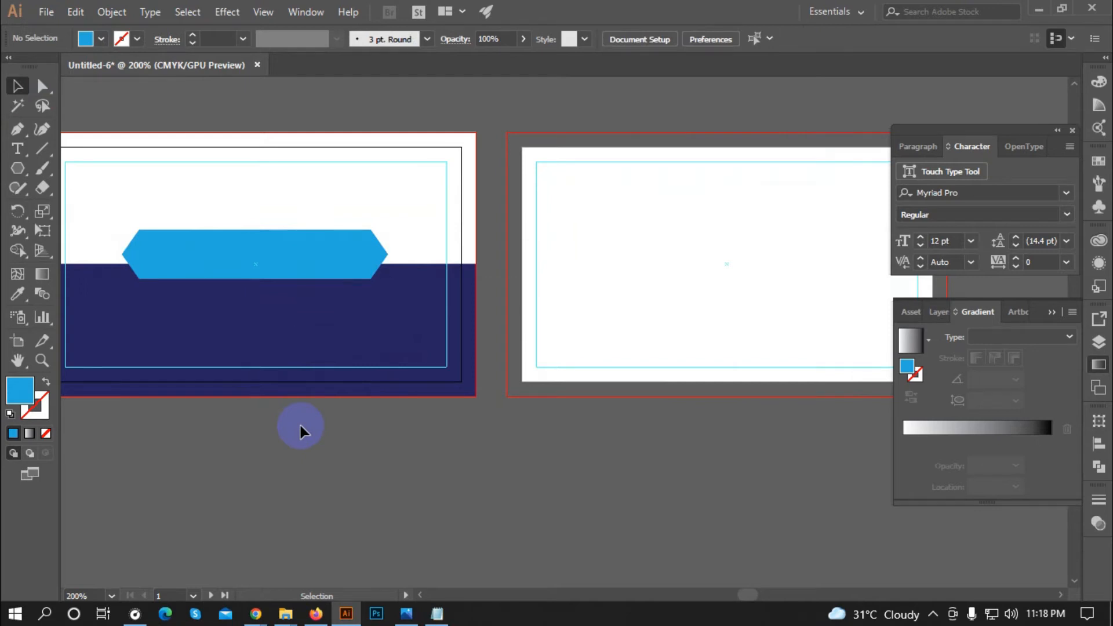
{"action": "scroll", "coordinate": [287, 287], "scroll_direction": "left", "scroll_amount": 3}
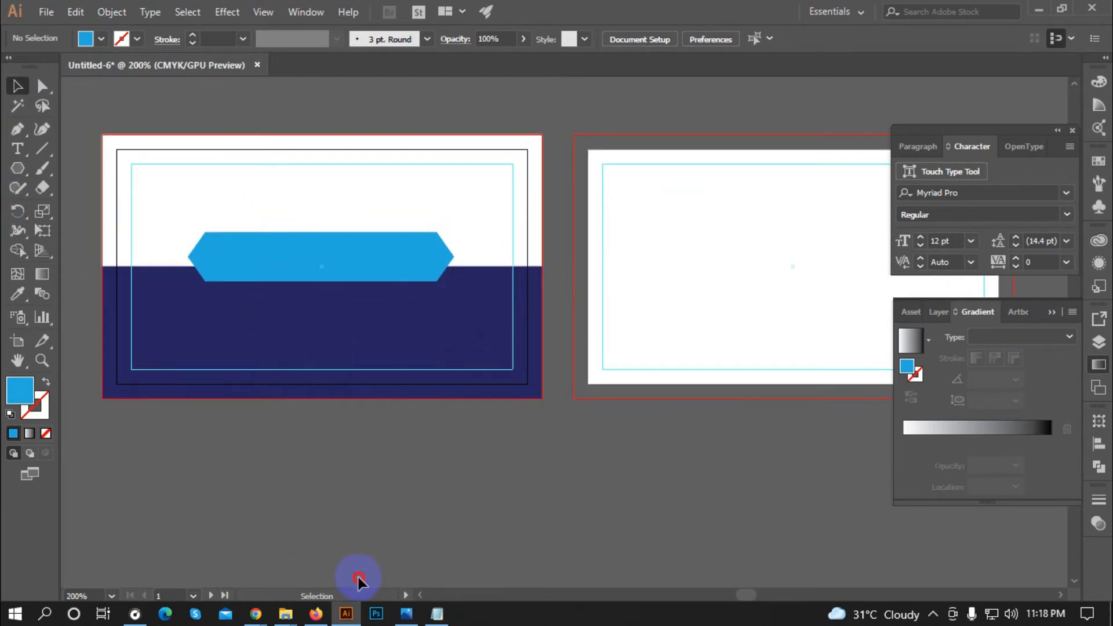
Step: Draw a straight horizontal path across the card's full width just above the navy area
{"action": "left_click", "coordinate": [42, 149]}
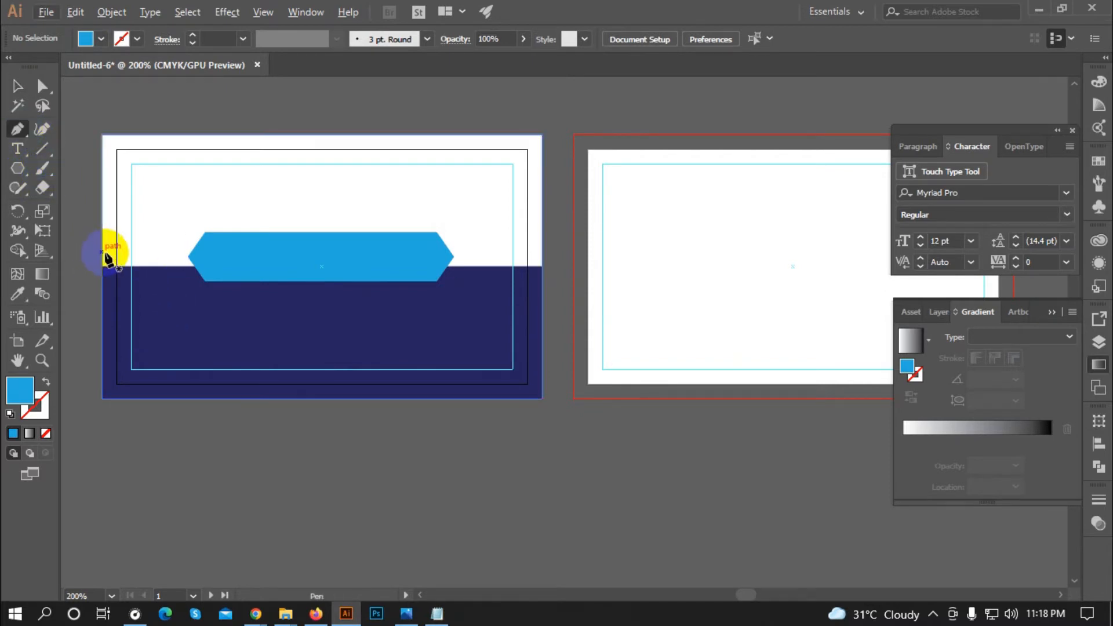
{"action": "left_click", "coordinate": [188, 256]}
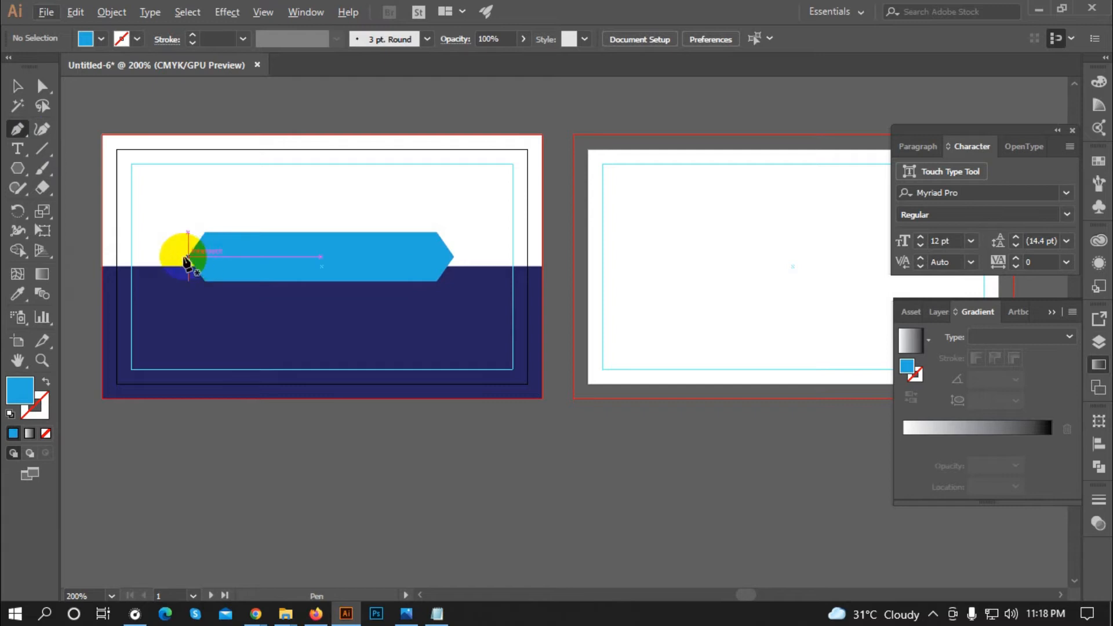
{"action": "left_click", "coordinate": [102, 256]}
{"action": "left_click", "coordinate": [531, 257]}
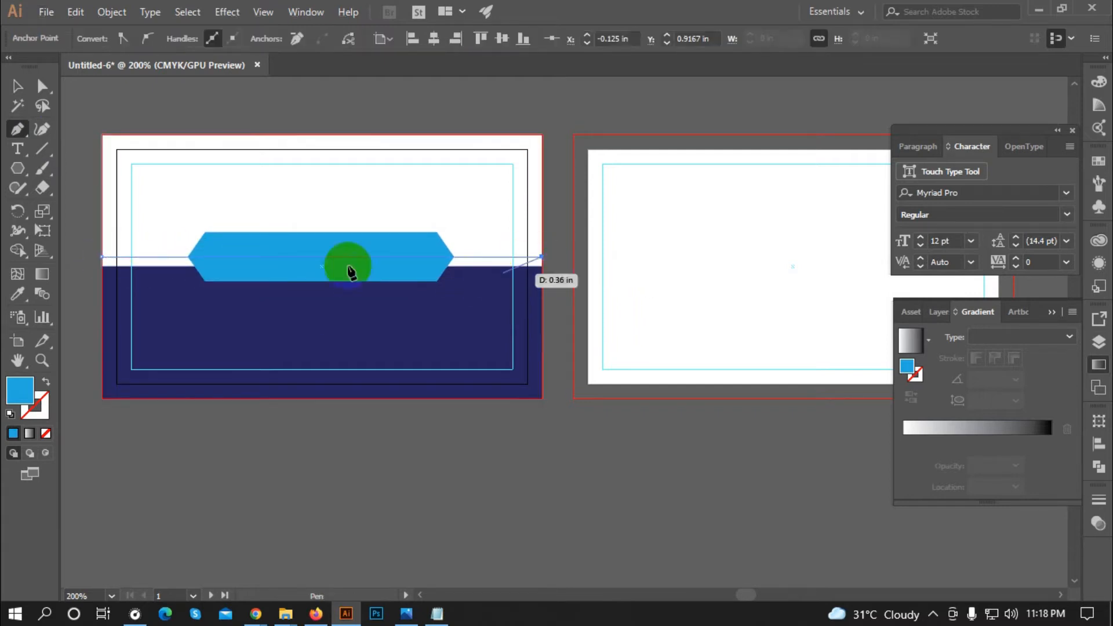
{"action": "left_click", "coordinate": [36, 85]}
Step: Give the new line a navy 1 pt stroke
{"action": "left_click", "coordinate": [124, 272]}
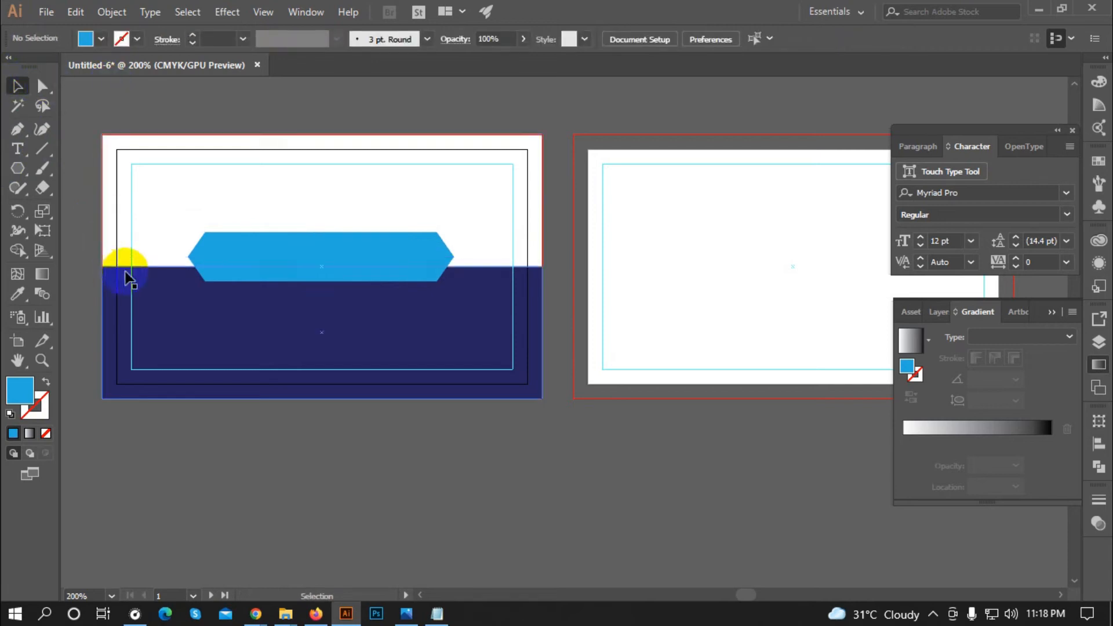
{"action": "left_click", "coordinate": [146, 254]}
{"action": "left_click", "coordinate": [147, 256]}
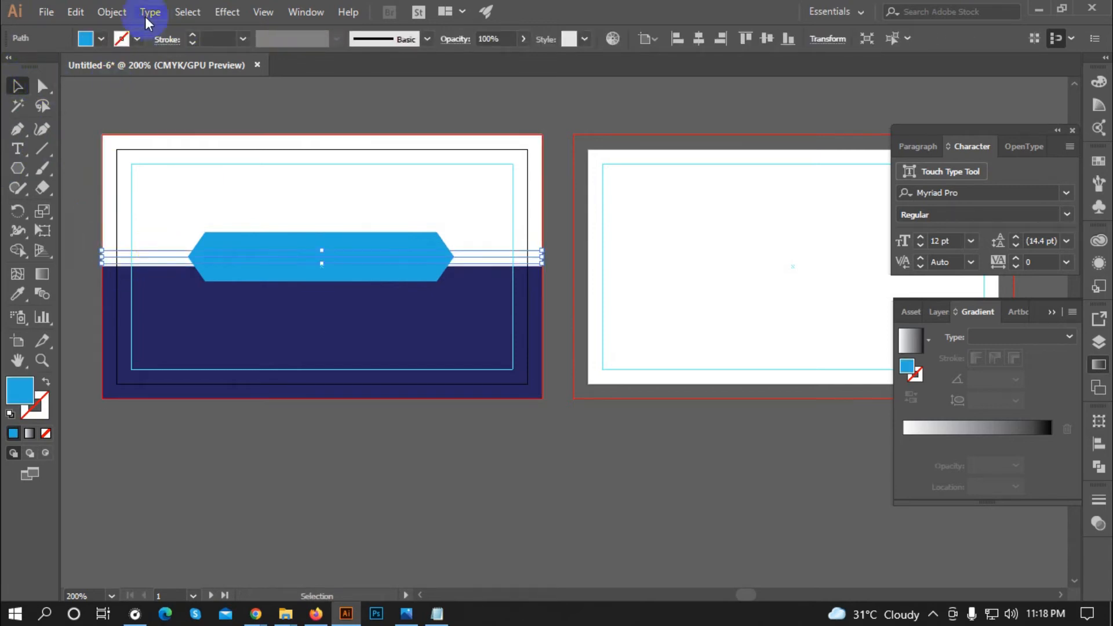
{"action": "left_click", "coordinate": [121, 39]}
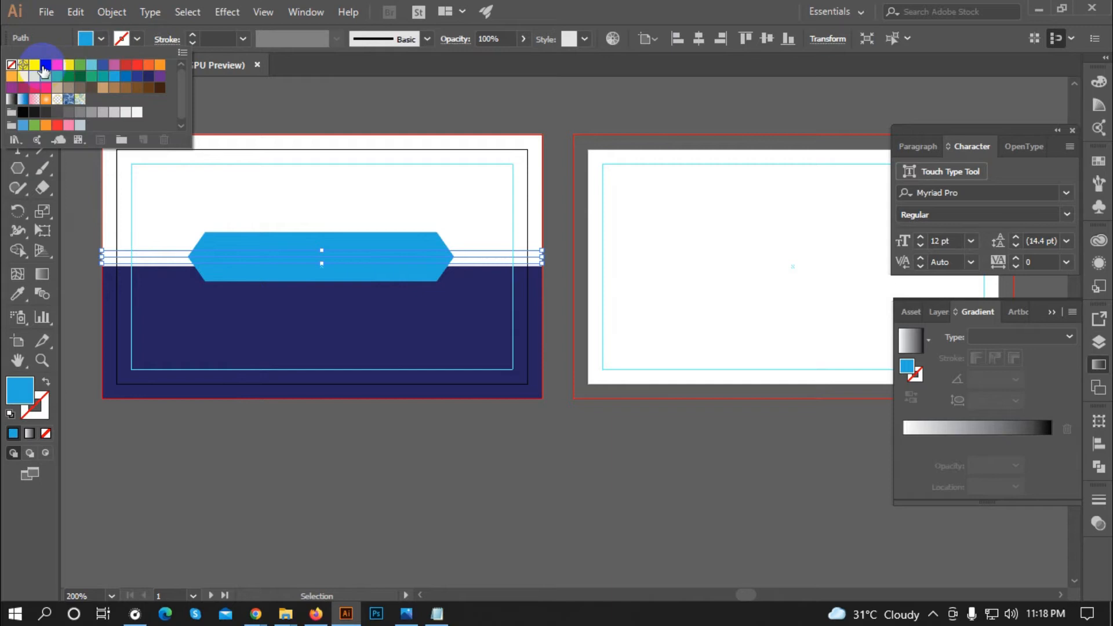
{"action": "left_click", "coordinate": [148, 80]}
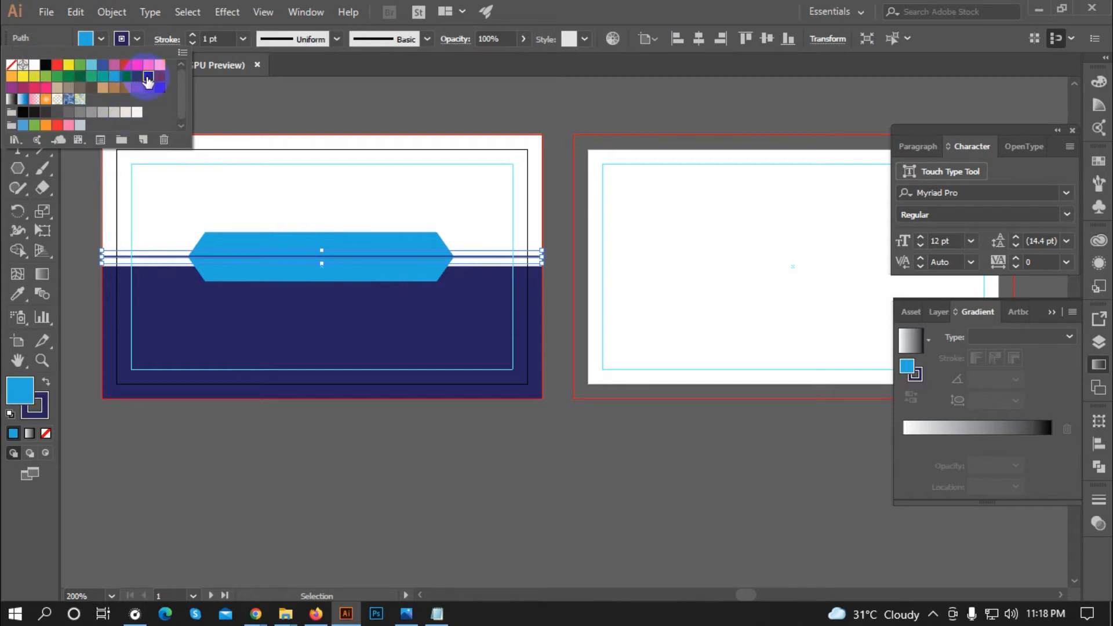
{"action": "left_click", "coordinate": [241, 92]}
Step: Expand the line's fill and stroke into a filled shape with Object > Expand
{"action": "left_click_drag", "start_coordinate": [164, 257], "coordinate": [176, 267]}
{"action": "left_click", "coordinate": [167, 257]}
{"action": "left_click", "coordinate": [112, 12]}
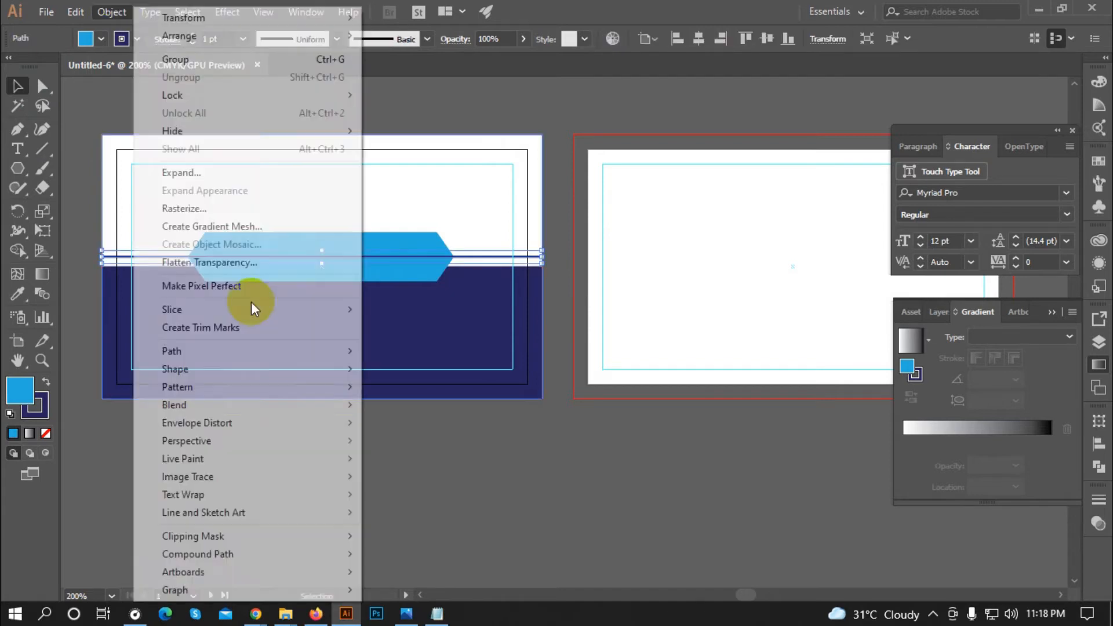
{"action": "left_click", "coordinate": [180, 173]}
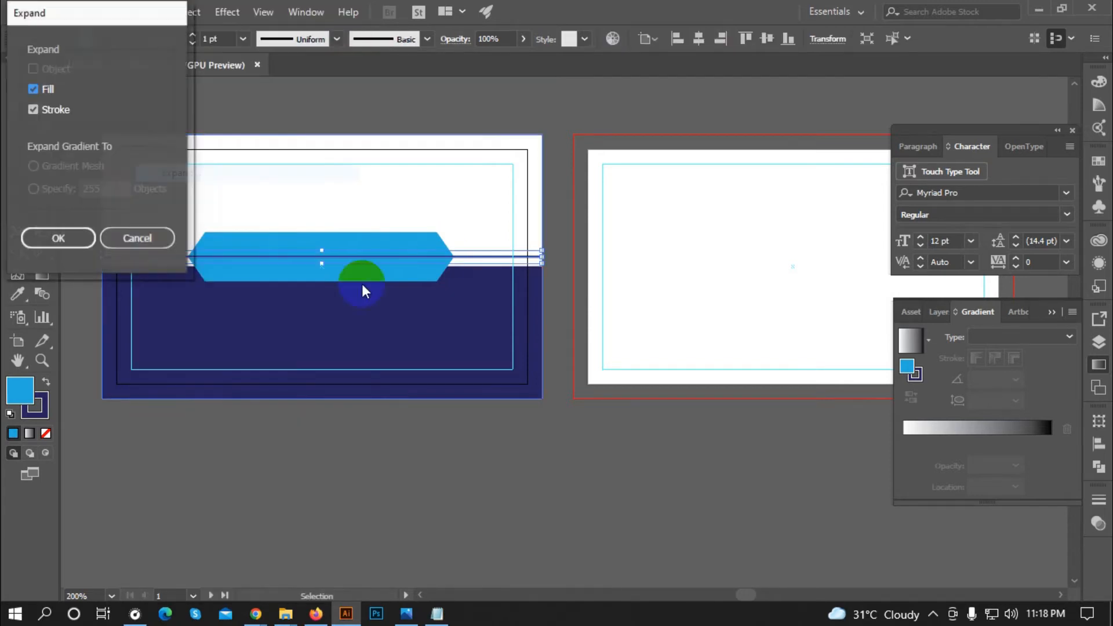
{"action": "left_click", "coordinate": [75, 238]}
{"action": "left_click", "coordinate": [447, 188]}
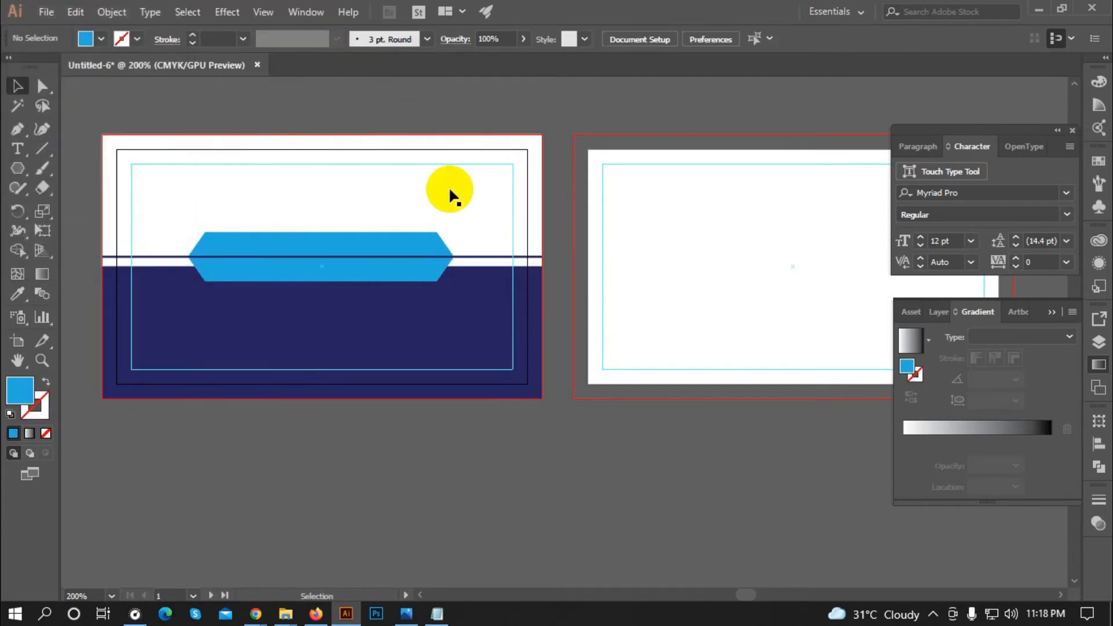
{"action": "left_click", "coordinate": [241, 244]}
Step: Bring the light-blue banner to the front so the navy line runs behind it
{"action": "right_click", "coordinate": [248, 244]}
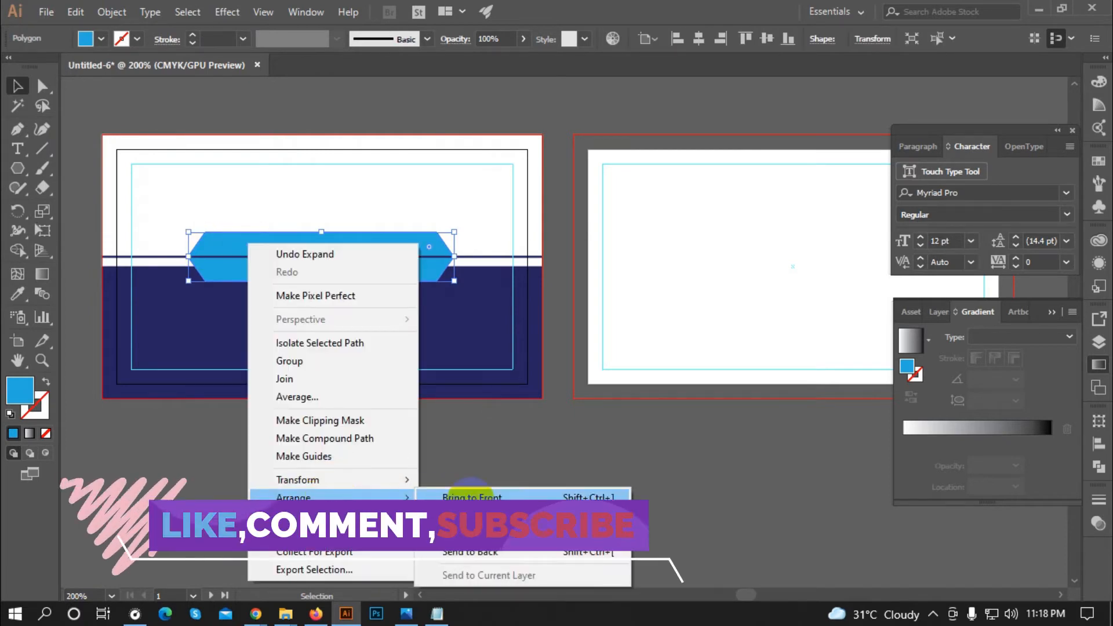
{"action": "left_click", "coordinate": [360, 449]}
{"action": "left_click", "coordinate": [360, 449]}
{"action": "scroll", "coordinate": [228, 223], "scroll_direction": "up", "scroll_amount": 5}
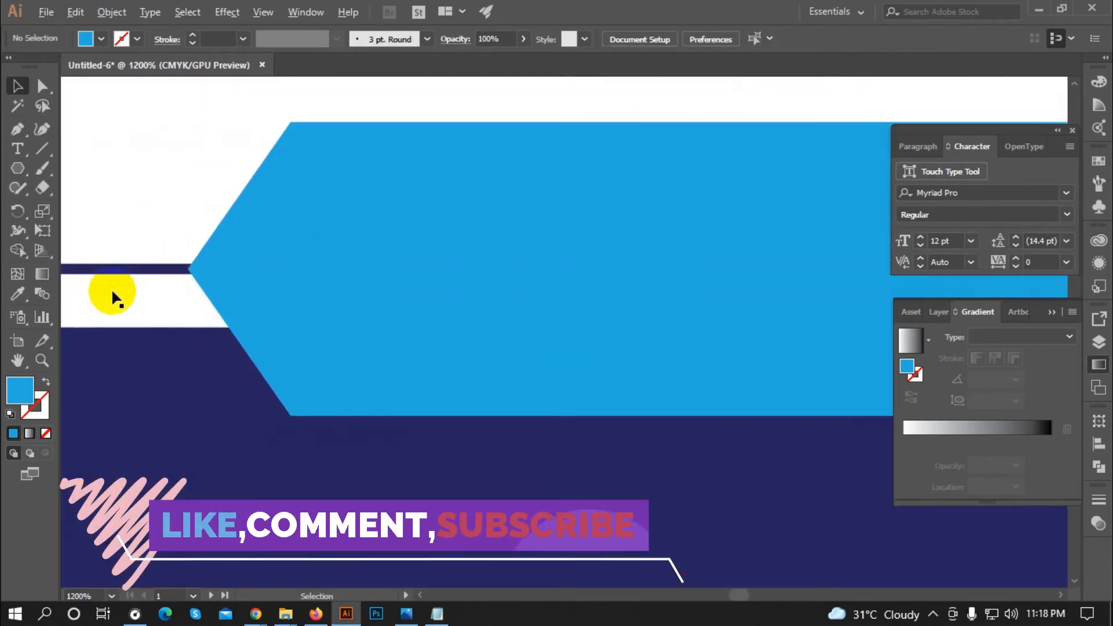
{"action": "scroll", "coordinate": [112, 296], "scroll_direction": "down", "scroll_amount": 3}
{"action": "scroll", "coordinate": [397, 493], "scroll_direction": "down", "scroll_amount": 3}
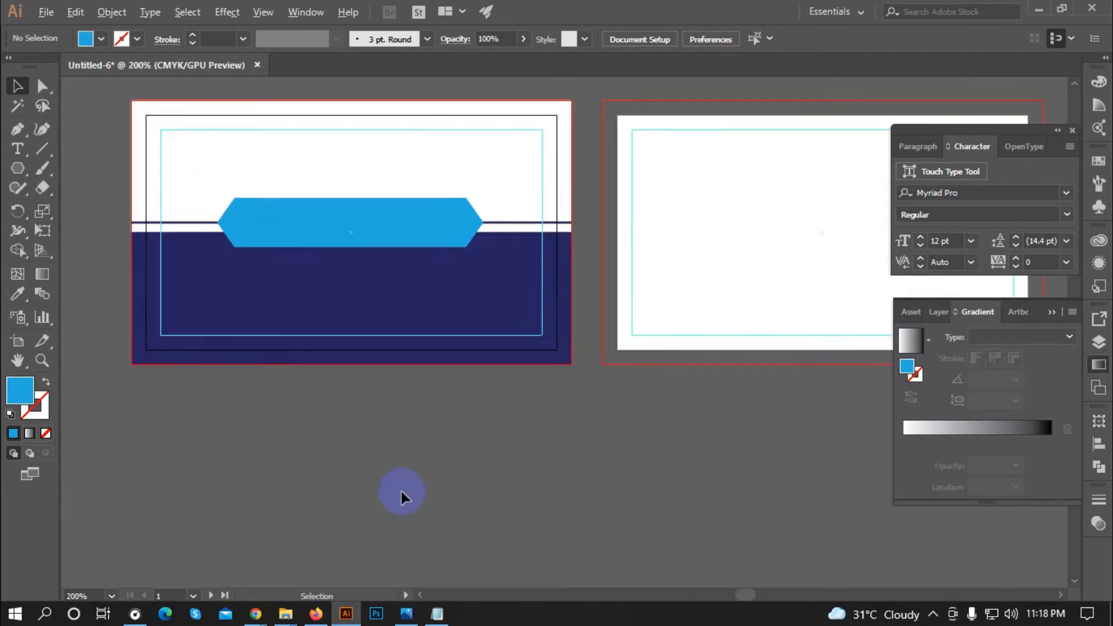
{"action": "scroll", "coordinate": [216, 381], "scroll_direction": "down", "scroll_amount": 2}
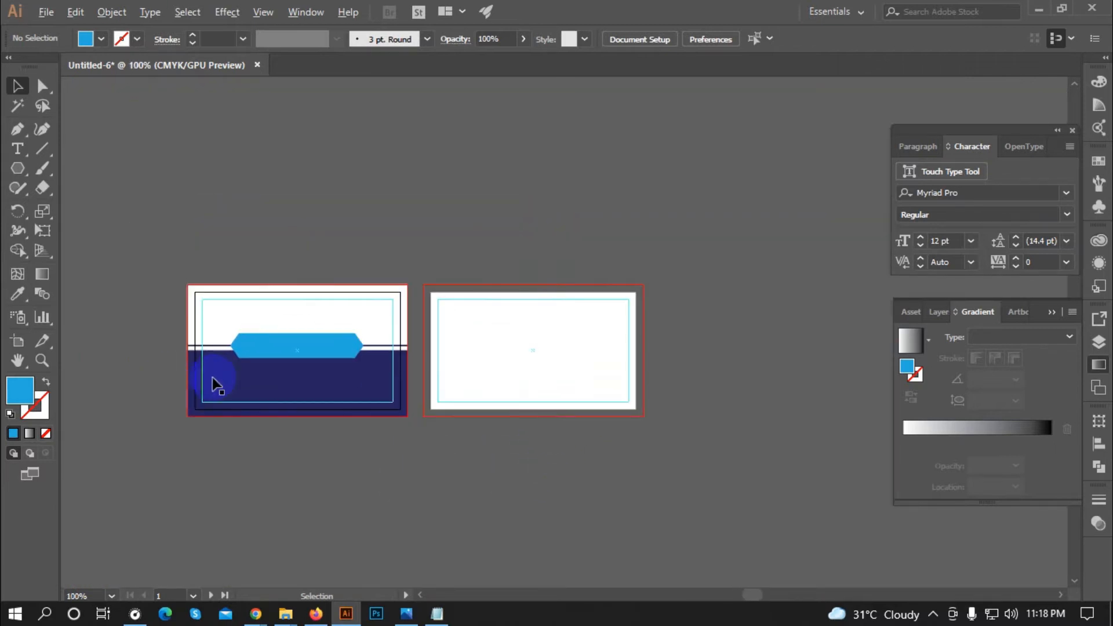
{"action": "scroll", "coordinate": [228, 294], "scroll_direction": "up", "scroll_amount": 3}
{"action": "scroll", "coordinate": [427, 117], "scroll_direction": "down", "scroll_amount": 1}
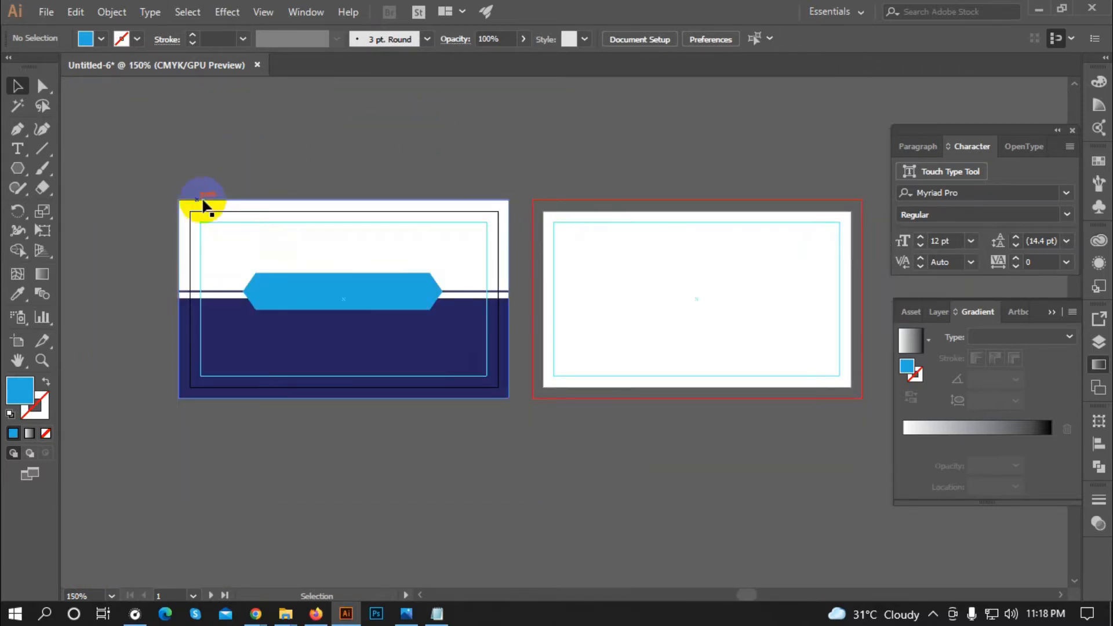
Step: Choose the Rectangle tool from the shape tool flyout
{"action": "left_click", "coordinate": [377, 362]}
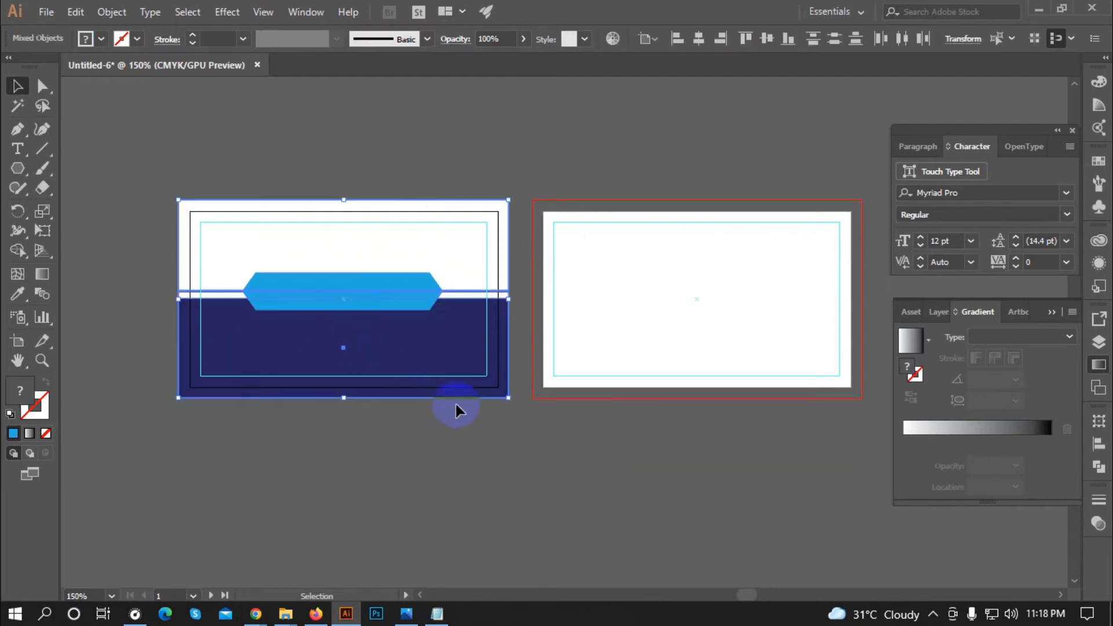
{"action": "left_click", "coordinate": [530, 392]}
{"action": "scroll", "coordinate": [269, 313], "scroll_direction": "up", "scroll_amount": 1}
{"action": "left_click_drag", "start_coordinate": [19, 169], "coordinate": [70, 166]}
{"action": "scroll", "coordinate": [160, 170], "scroll_direction": "up", "scroll_amount": 2}
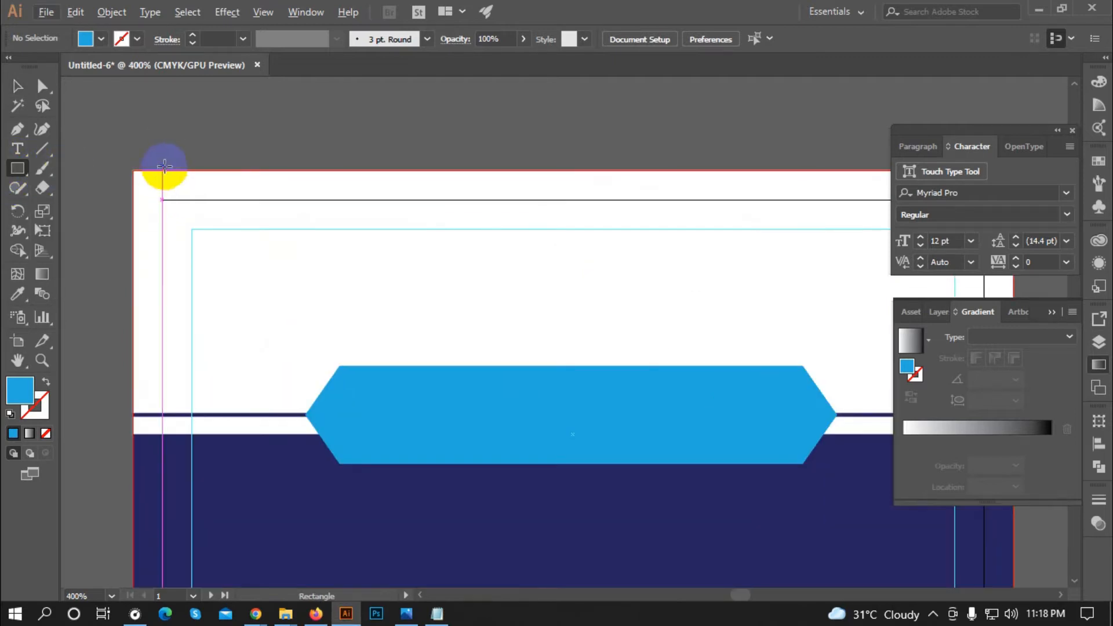
Step: Draw a thin vertical blue bar from the card's top-left corner
{"action": "left_click_drag", "start_coordinate": [164, 170], "coordinate": [203, 414]}
{"action": "scroll", "coordinate": [164, 322], "scroll_direction": "down", "scroll_amount": 2}
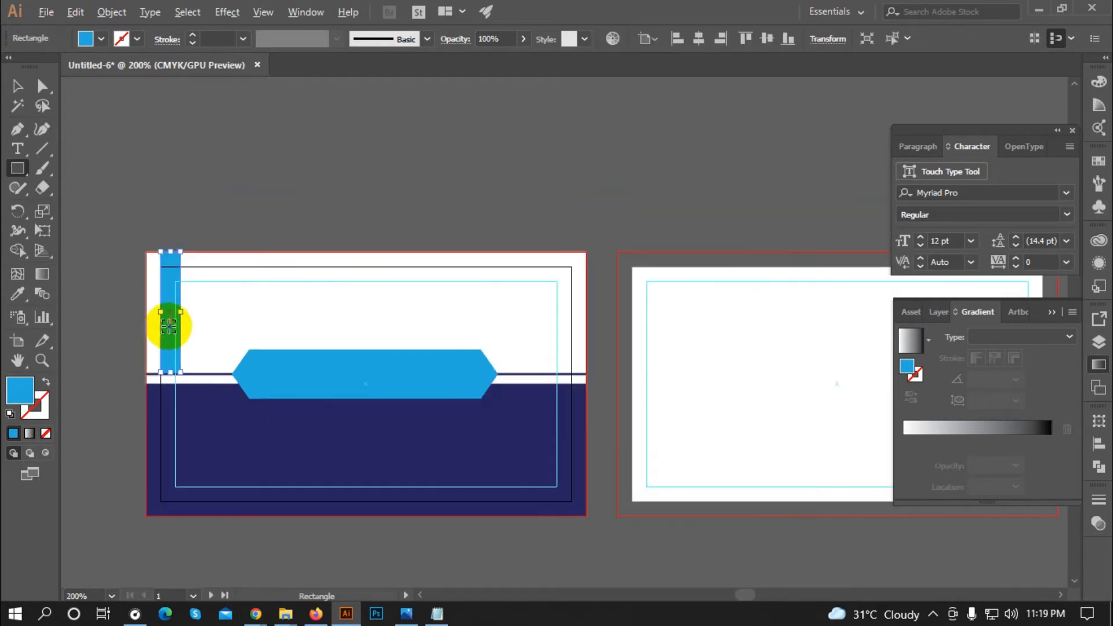
{"action": "left_click", "coordinate": [17, 86]}
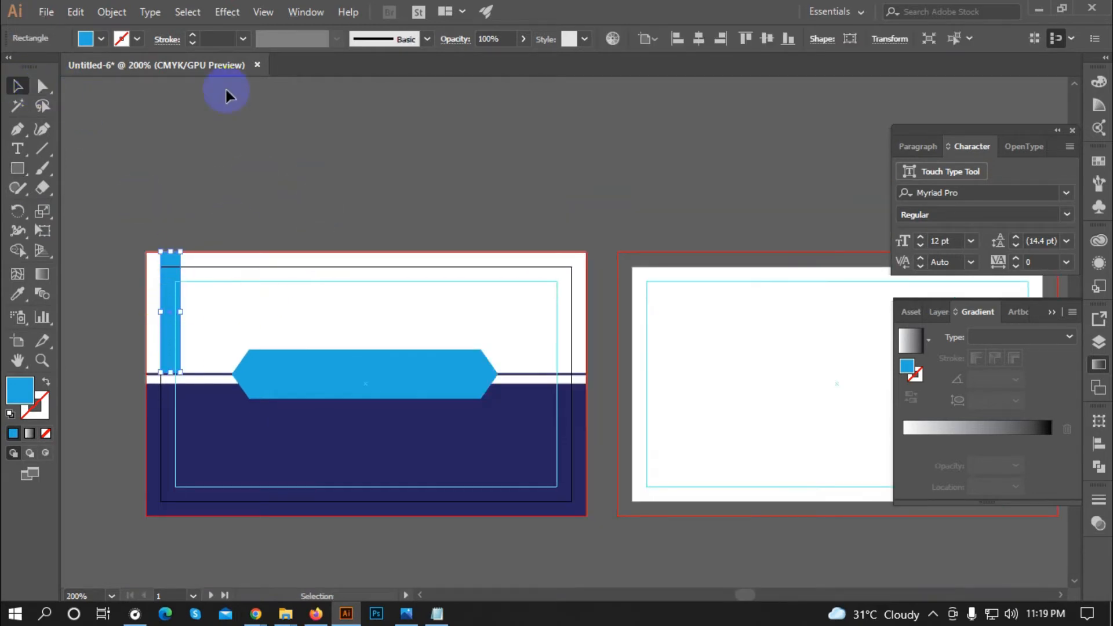
{"action": "scroll", "coordinate": [190, 324], "scroll_direction": "up", "scroll_amount": 1}
{"action": "scroll", "coordinate": [191, 331], "scroll_direction": "down", "scroll_amount": 1}
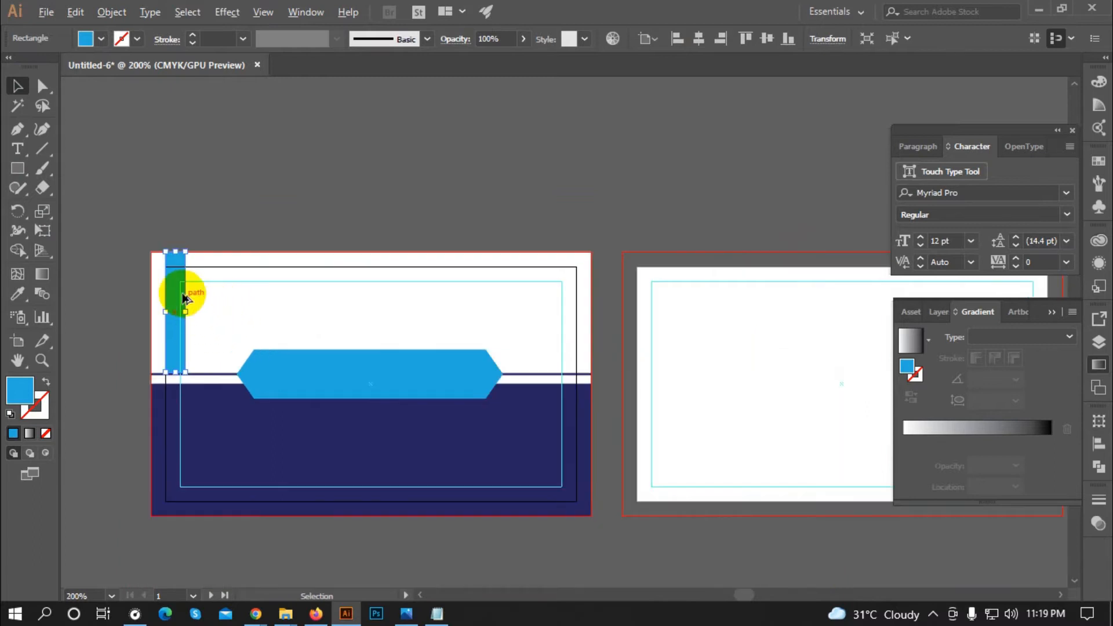
{"action": "left_click", "coordinate": [216, 290]}
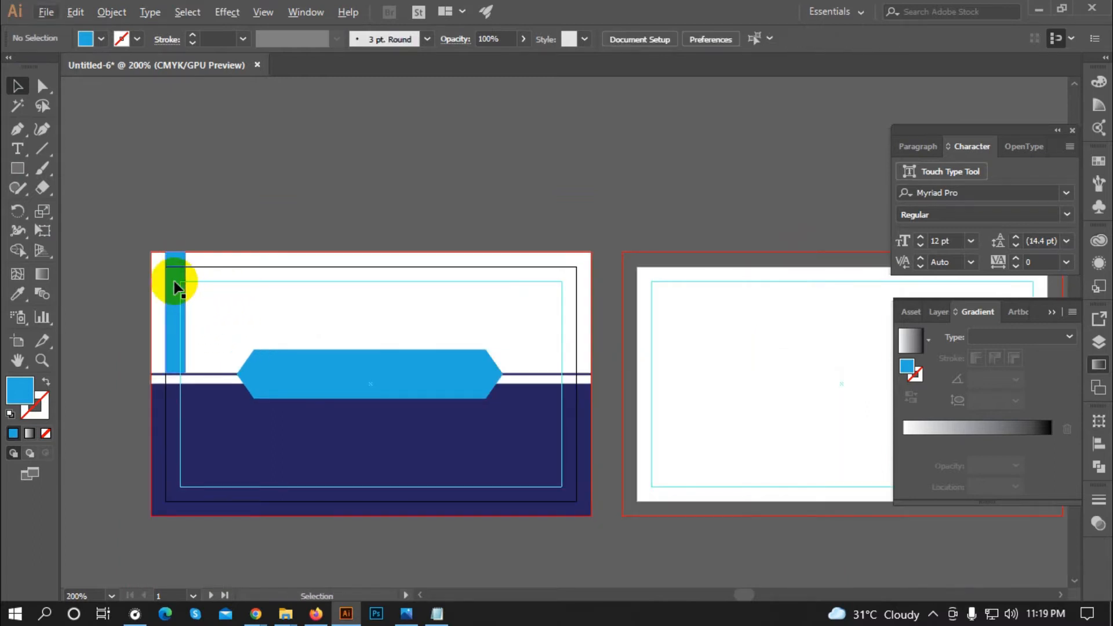
Step: Duplicate the bar into an evenly spaced row with Ctrl+D and centre the row horizontally
{"action": "left_click_drag", "start_coordinate": [171, 284], "coordinate": [210, 292]}
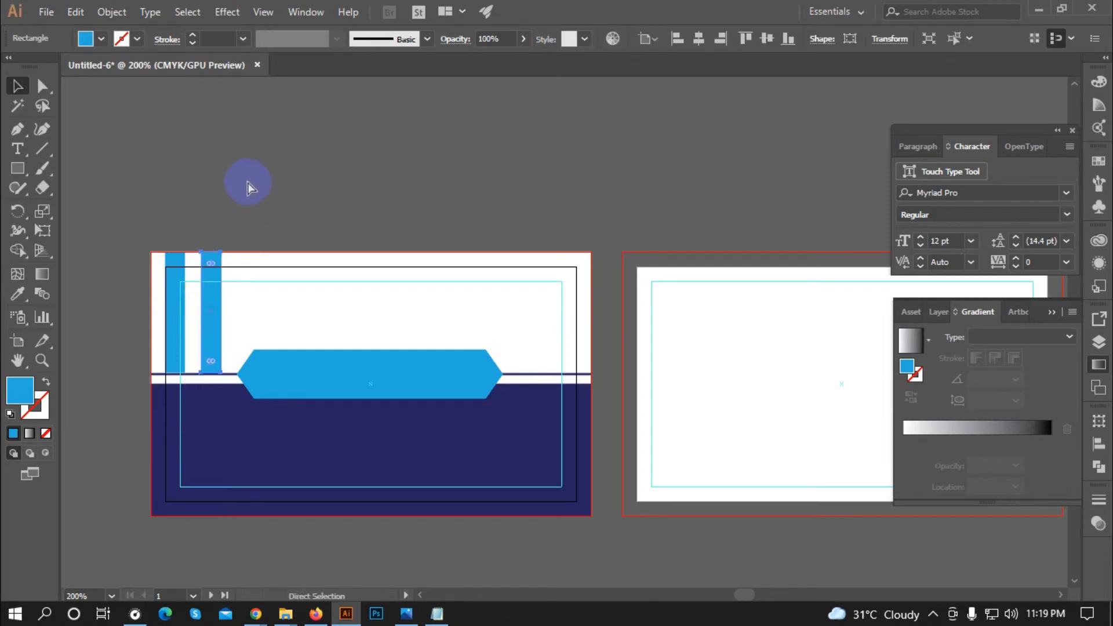
{"action": "key", "text": "ctrl+d"}
{"action": "key", "text": "ctrl+d"}
{"action": "key", "text": "ctrl+d"}
{"action": "key", "text": "ctrl+d"}
{"action": "key", "text": "ctrl+d"}
{"action": "key", "text": "ctrl+d"}
{"action": "key", "text": "ctrl+d"}
{"action": "key", "text": "ctrl+d"}
{"action": "key", "text": "ctrl+d"}
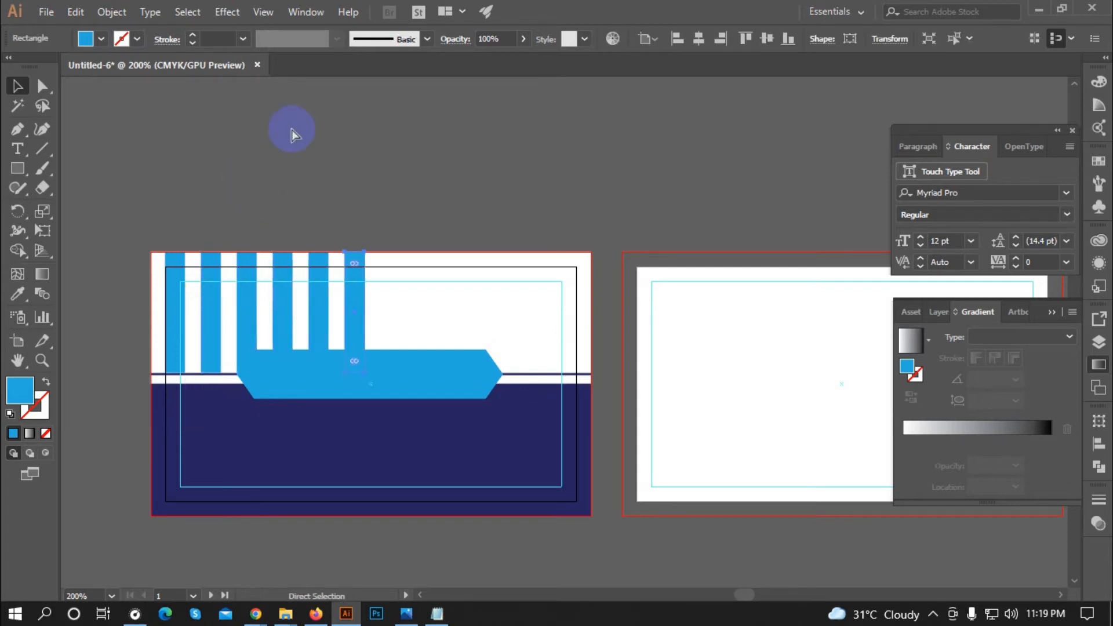
{"action": "key", "text": "ctrl+d"}
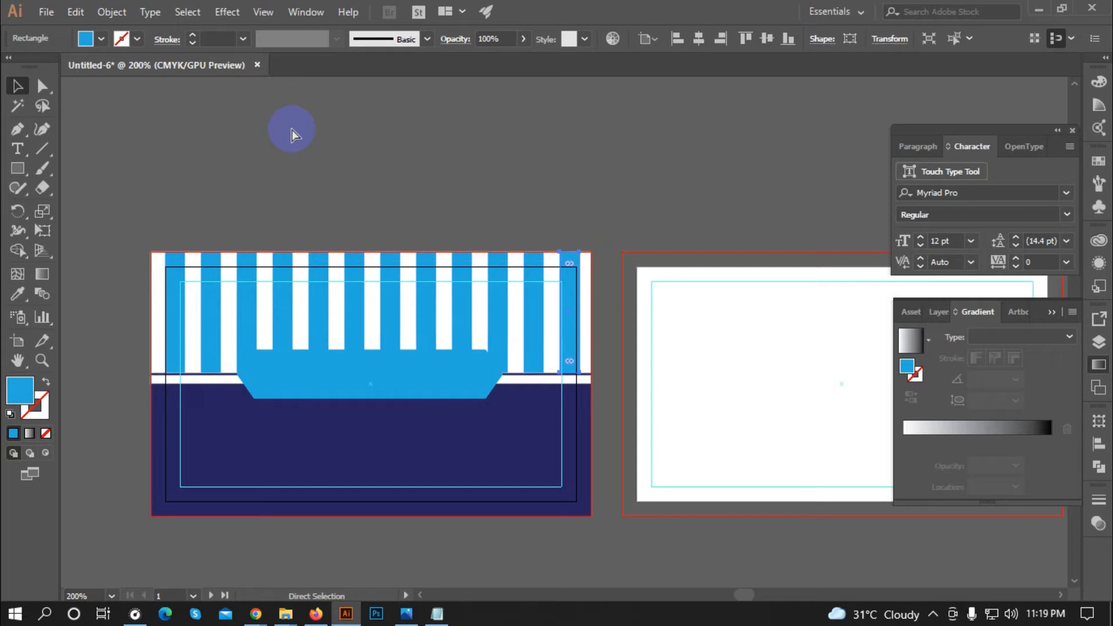
{"action": "left_click_drag", "start_coordinate": [138, 225], "coordinate": [576, 294]}
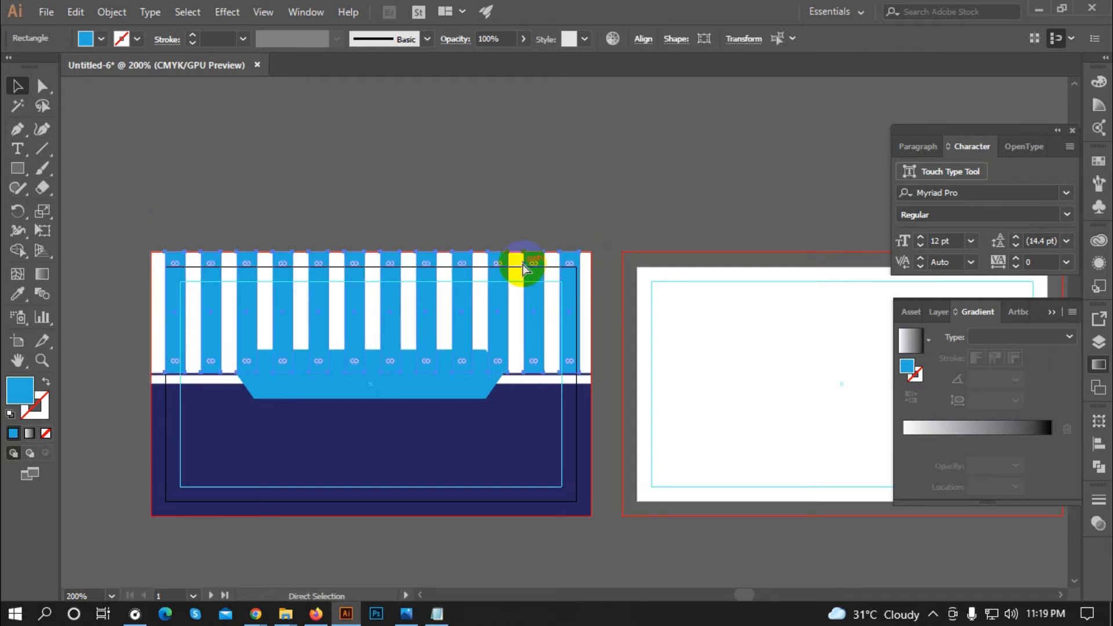
{"action": "left_click", "coordinate": [695, 42]}
{"action": "left_click", "coordinate": [559, 167]}
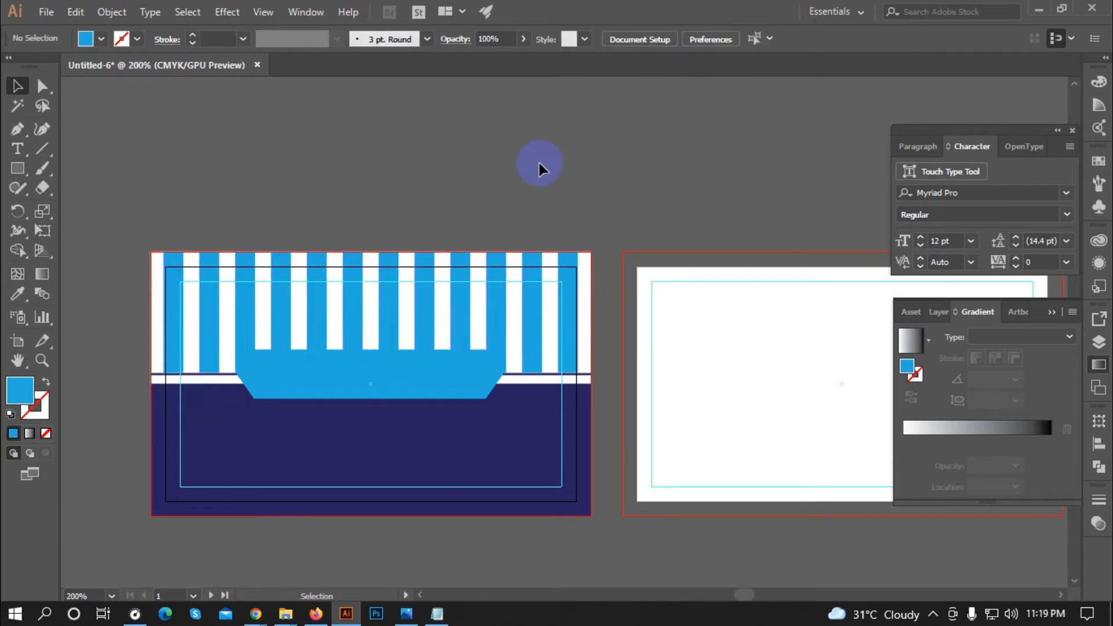
{"action": "left_click", "coordinate": [576, 290]}
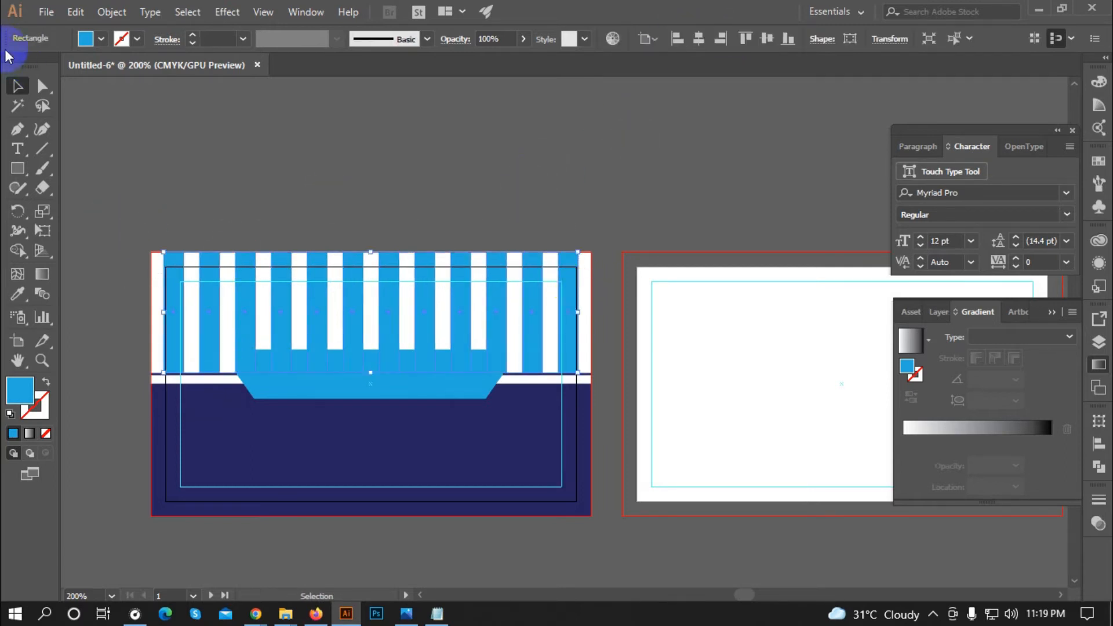
{"action": "left_click", "coordinate": [85, 39]}
Step: Fill the row of stripes with black
{"action": "left_click", "coordinate": [27, 119]}
{"action": "left_click", "coordinate": [458, 202]}
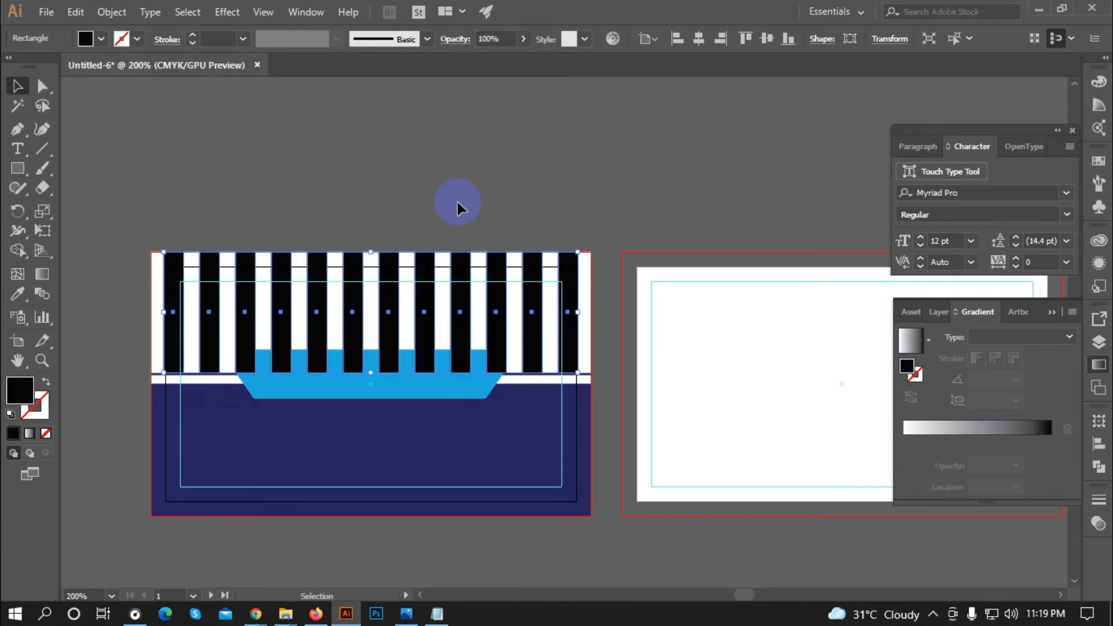
{"action": "left_click", "coordinate": [133, 392]}
{"action": "scroll", "coordinate": [171, 375], "scroll_direction": "up", "scroll_amount": 2}
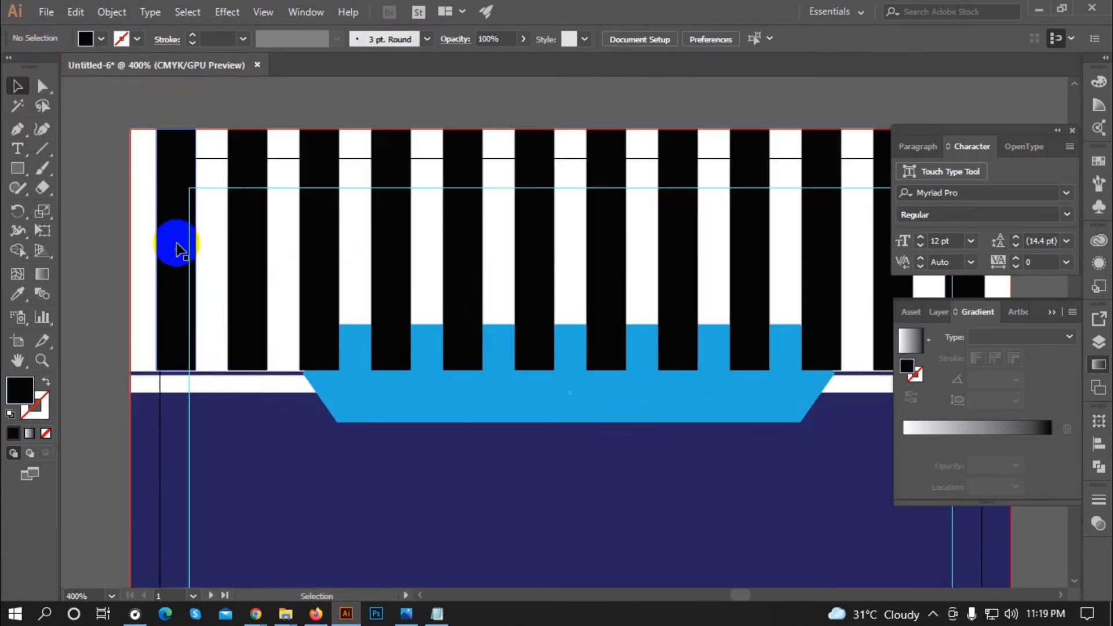
{"action": "scroll", "coordinate": [149, 281], "scroll_direction": "down", "scroll_amount": 1}
{"action": "left_click", "coordinate": [502, 188]}
{"action": "left_click", "coordinate": [514, 143]}
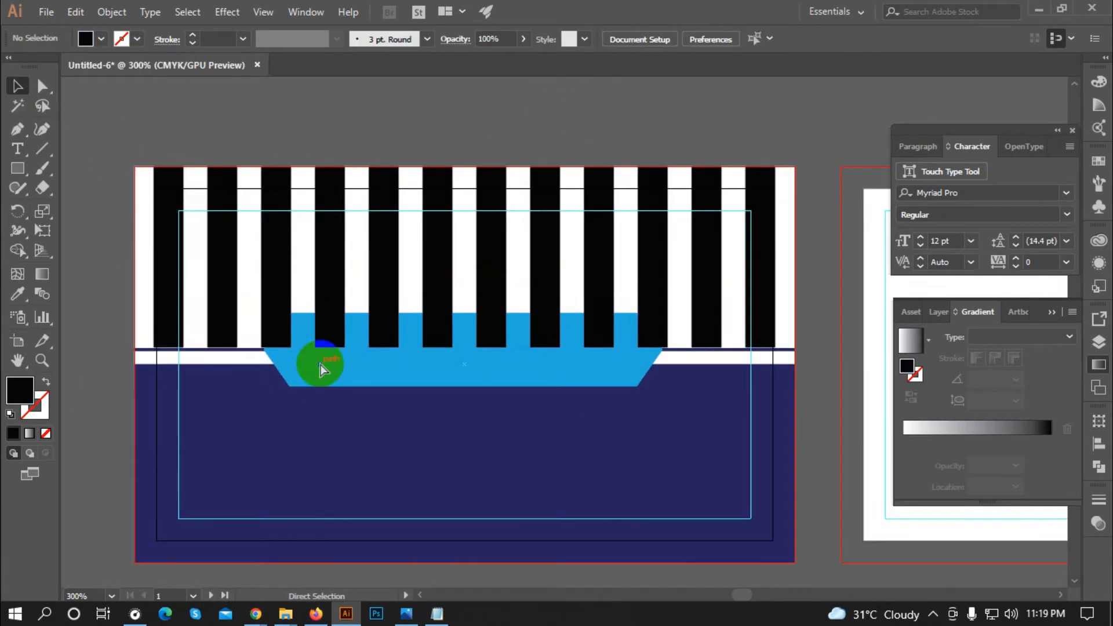
{"action": "left_click", "coordinate": [320, 366]}
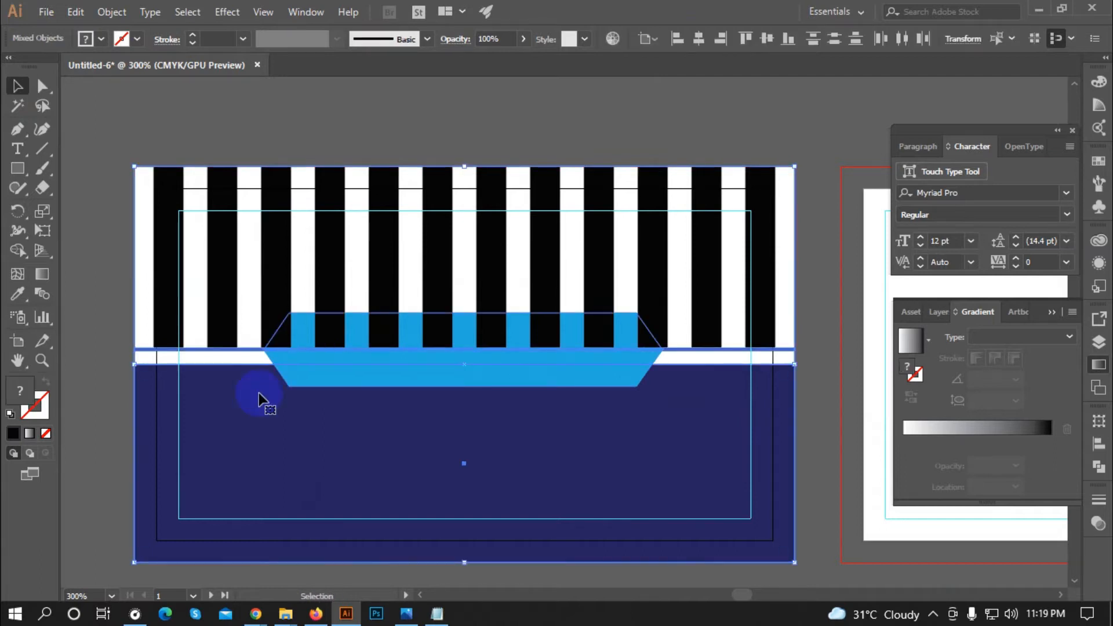
{"action": "left_click", "coordinate": [96, 462]}
Step: Bring the blue banner forward so it covers the stripes' lower ends
{"action": "scroll", "coordinate": [186, 360], "scroll_direction": "up", "scroll_amount": 3}
{"action": "left_click", "coordinate": [294, 335]}
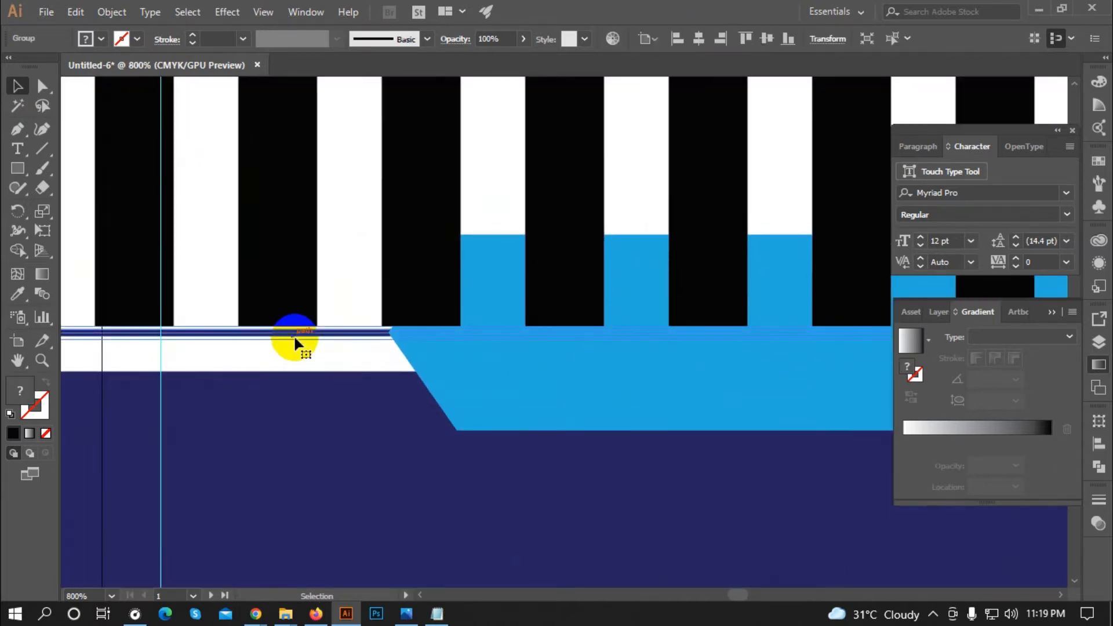
{"action": "scroll", "coordinate": [442, 362], "scroll_direction": "down", "scroll_amount": 2}
{"action": "right_click", "coordinate": [442, 362]}
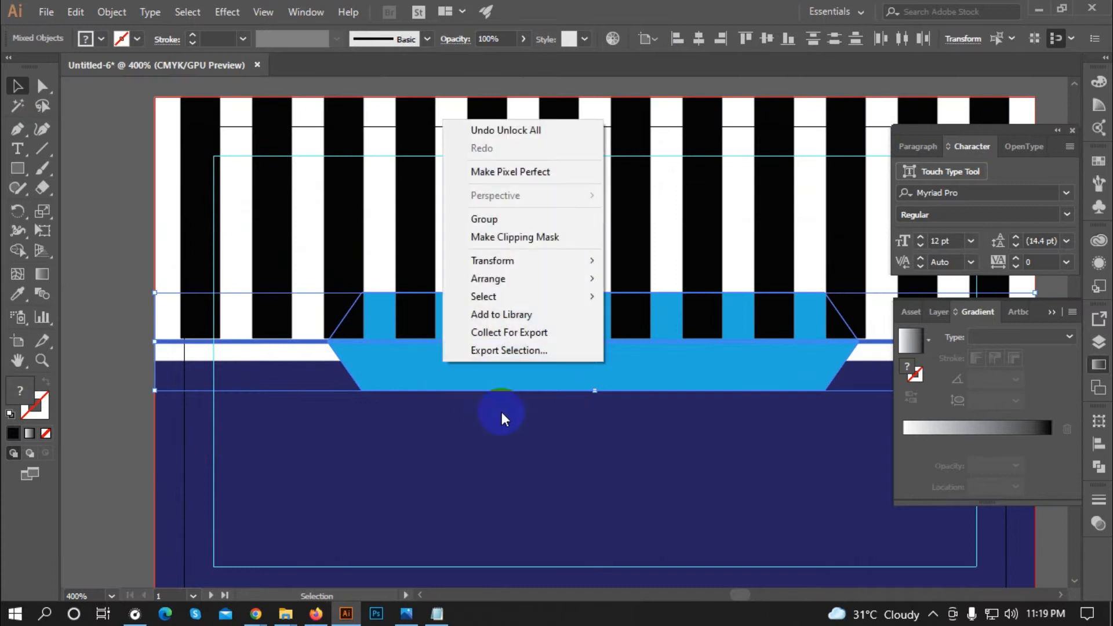
{"action": "left_click", "coordinate": [688, 294]}
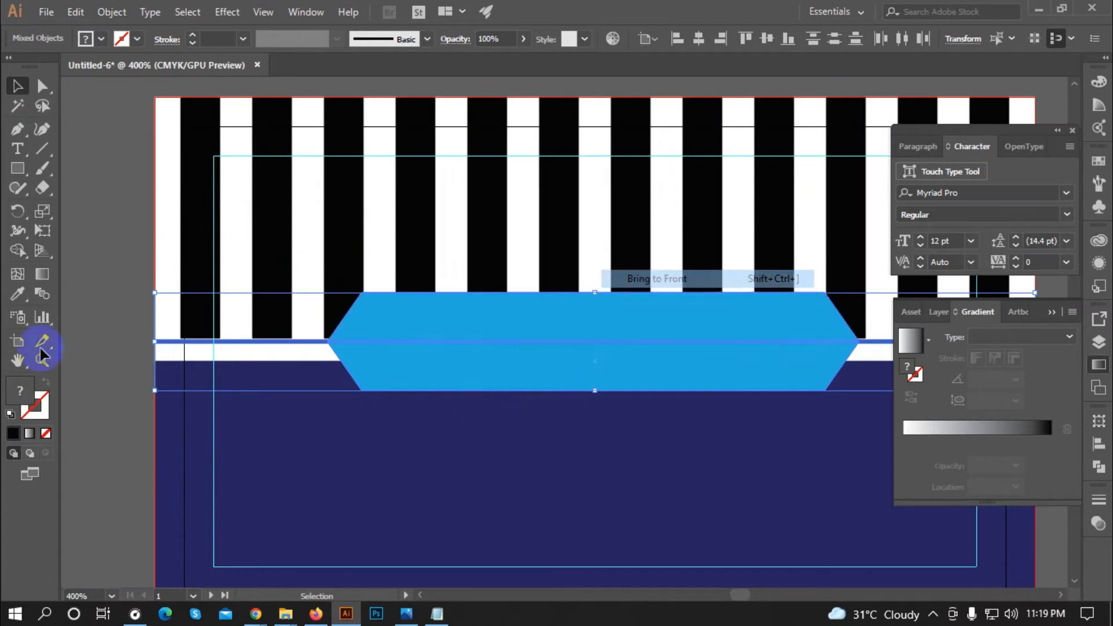
{"action": "left_click", "coordinate": [89, 325]}
Step: Select the black stripes and check how they sit behind the banner
{"action": "scroll", "coordinate": [205, 323], "scroll_direction": "up", "scroll_amount": 4}
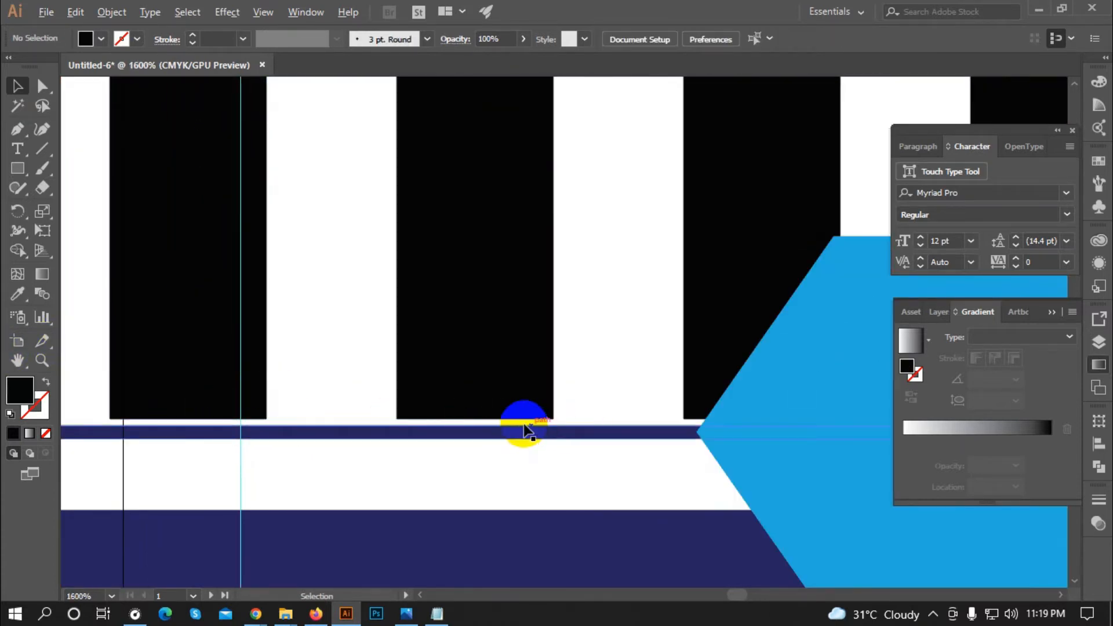
{"action": "scroll", "coordinate": [481, 356], "scroll_direction": "down", "scroll_amount": 5}
{"action": "left_click", "coordinate": [481, 355]}
{"action": "scroll", "coordinate": [546, 373], "scroll_direction": "up", "scroll_amount": 2}
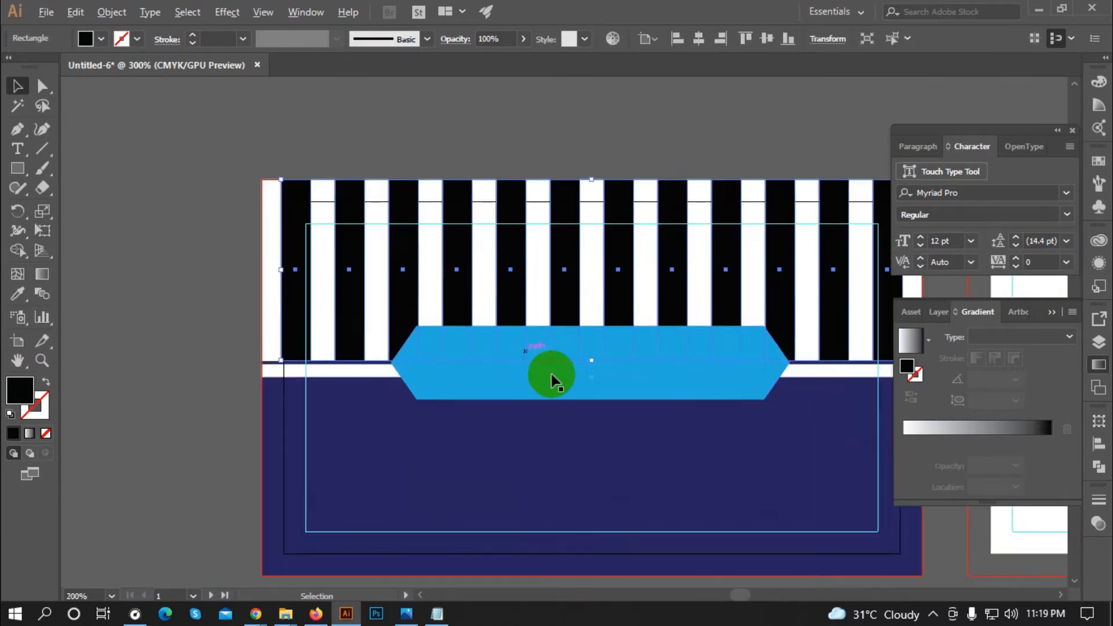
{"action": "scroll", "coordinate": [246, 360], "scroll_direction": "up", "scroll_amount": 1}
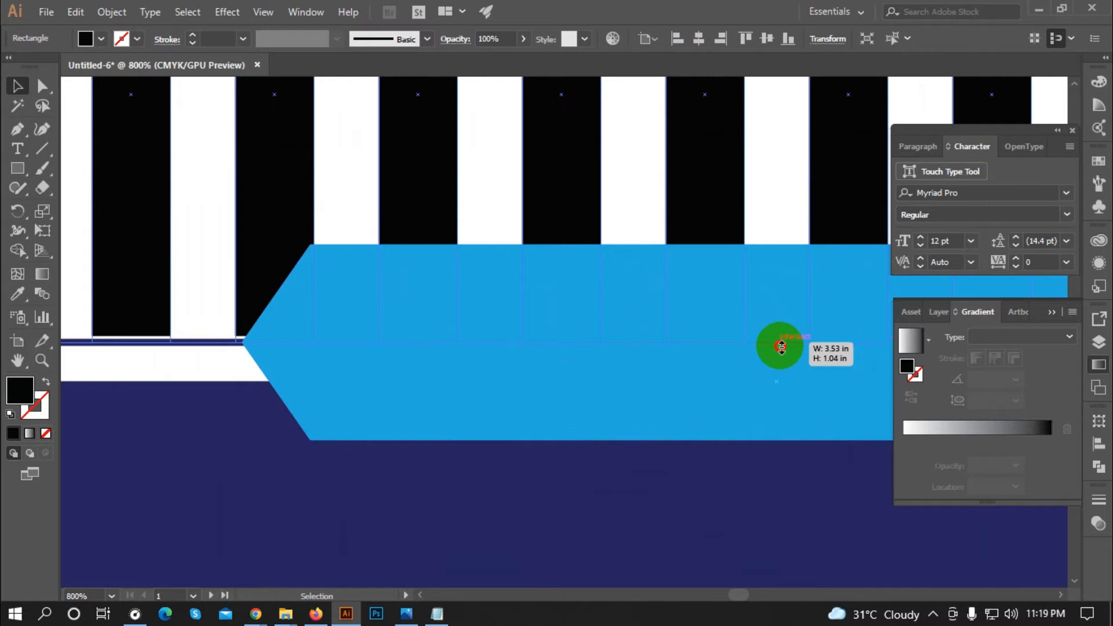
{"action": "scroll", "coordinate": [377, 348], "scroll_direction": "down", "scroll_amount": 4}
{"action": "left_click", "coordinate": [256, 308]}
{"action": "scroll", "coordinate": [220, 314], "scroll_direction": "down", "scroll_amount": 1}
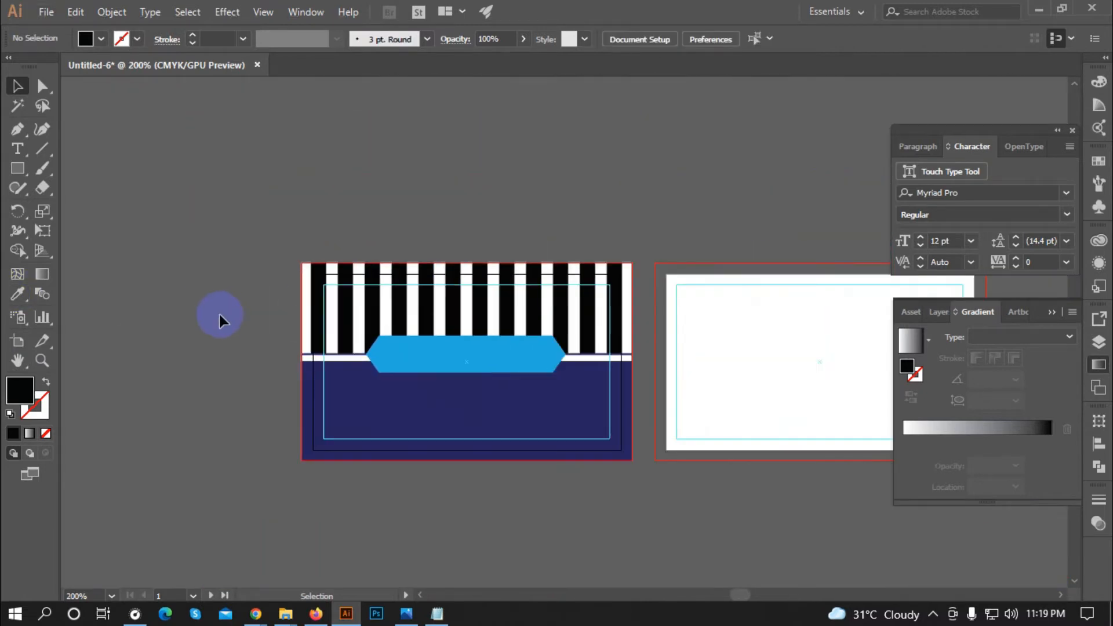
{"action": "scroll", "coordinate": [238, 265], "scroll_direction": "right", "scroll_amount": 2}
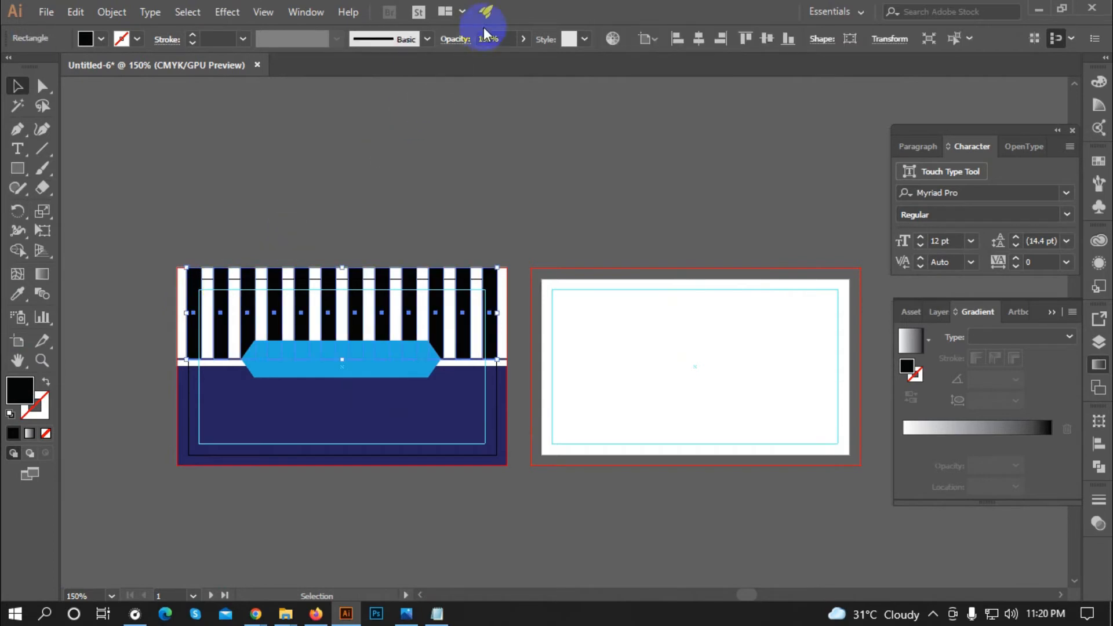
Step: Set the black stripes' opacity to about 10% so they turn pale grey
{"action": "left_click", "coordinate": [468, 59]}
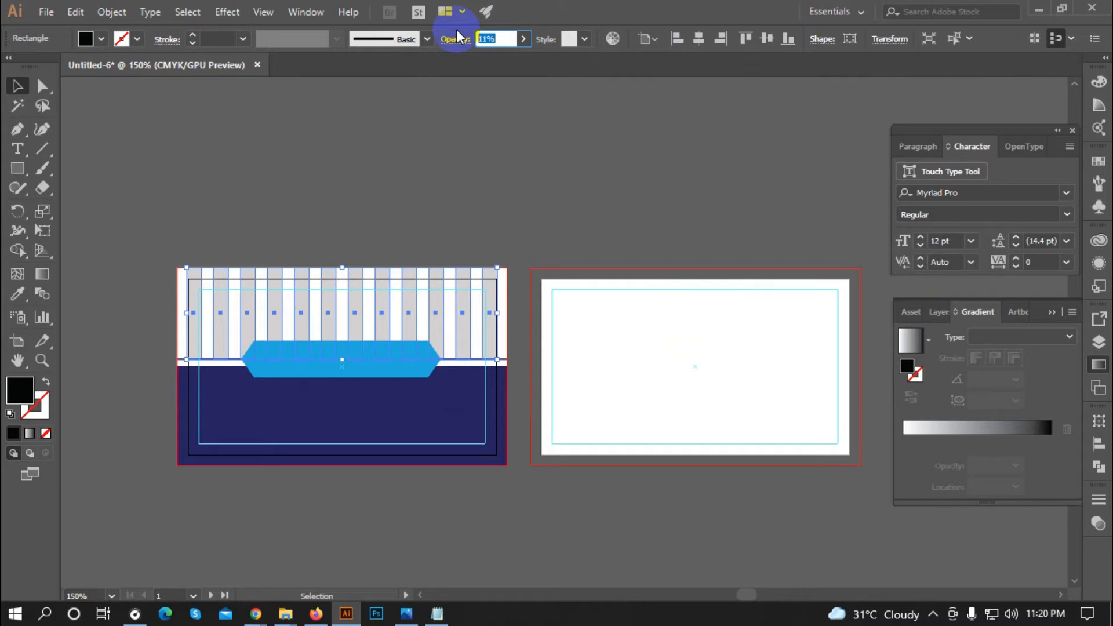
{"action": "key", "text": "Return"}
{"action": "left_click", "coordinate": [425, 148]}
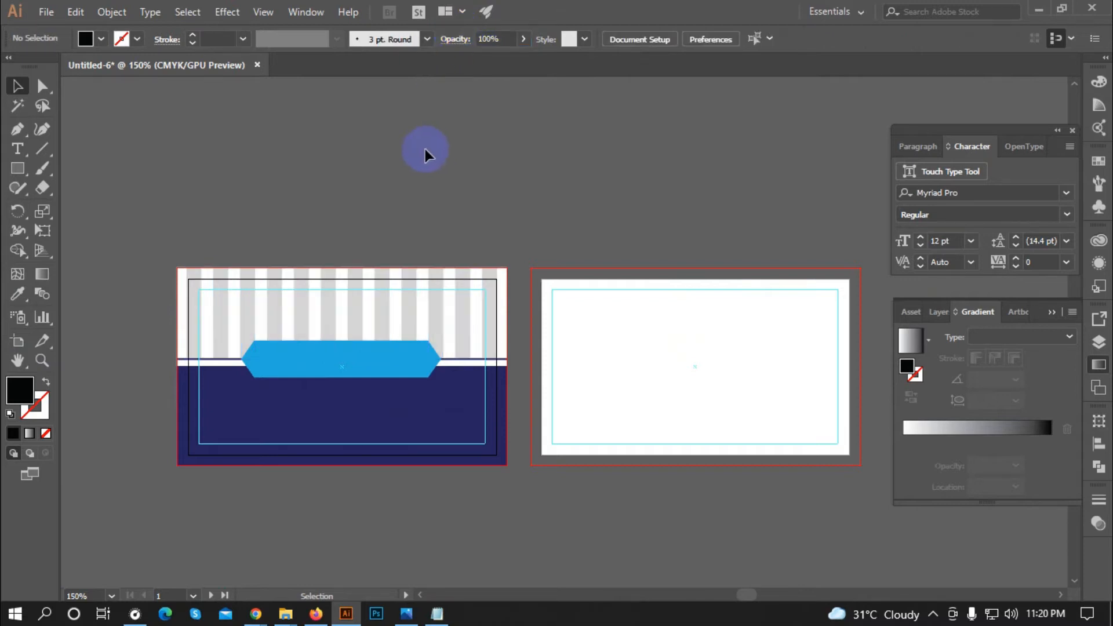
{"action": "key", "text": "ctrl+1"}
{"action": "scroll", "coordinate": [380, 213], "scroll_direction": "down", "scroll_amount": 1}
{"action": "scroll", "coordinate": [281, 318], "scroll_direction": "up", "scroll_amount": 3}
Step: Copy the stripes down onto the navy half and stretch them up to the white strip
{"action": "scroll", "coordinate": [293, 199], "scroll_direction": "down", "scroll_amount": 3}
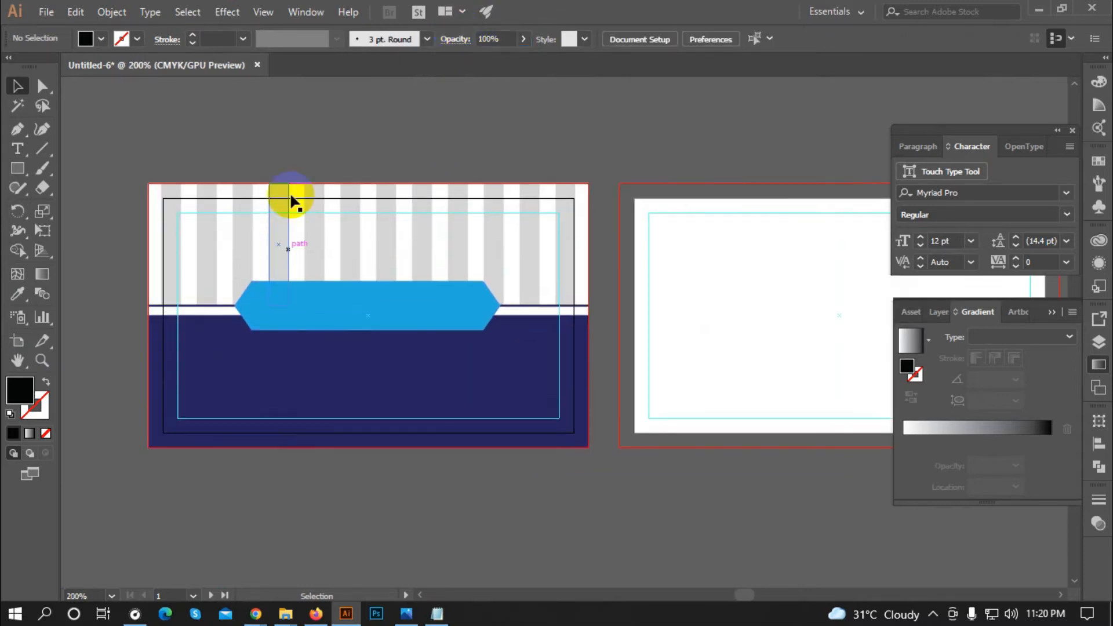
{"action": "left_click", "coordinate": [219, 192]}
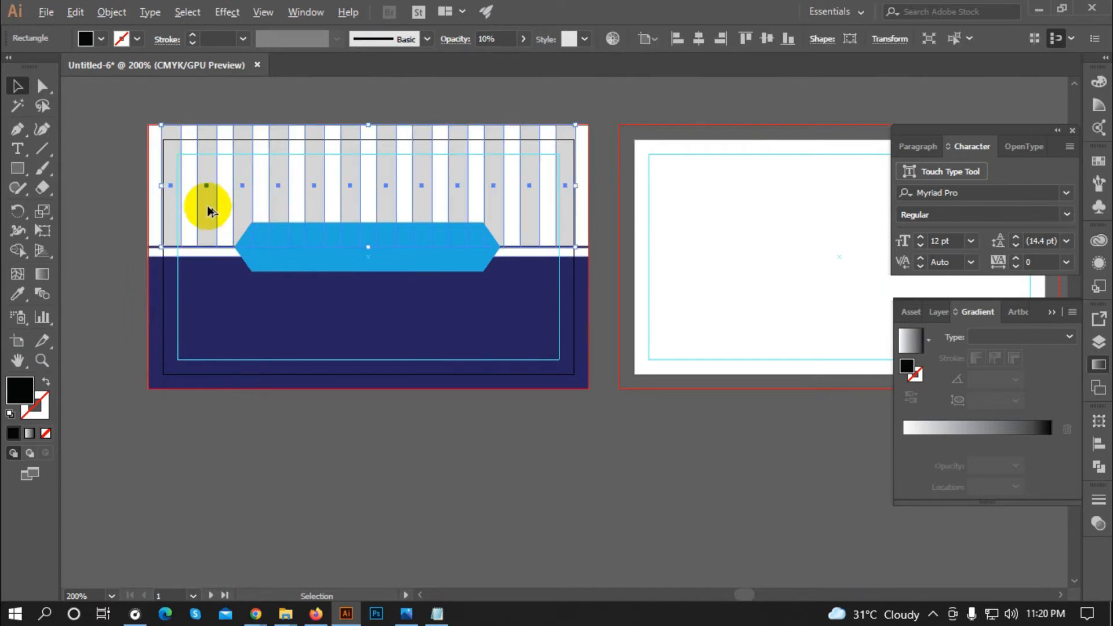
{"action": "left_click_drag", "start_coordinate": [205, 213], "coordinate": [219, 342]}
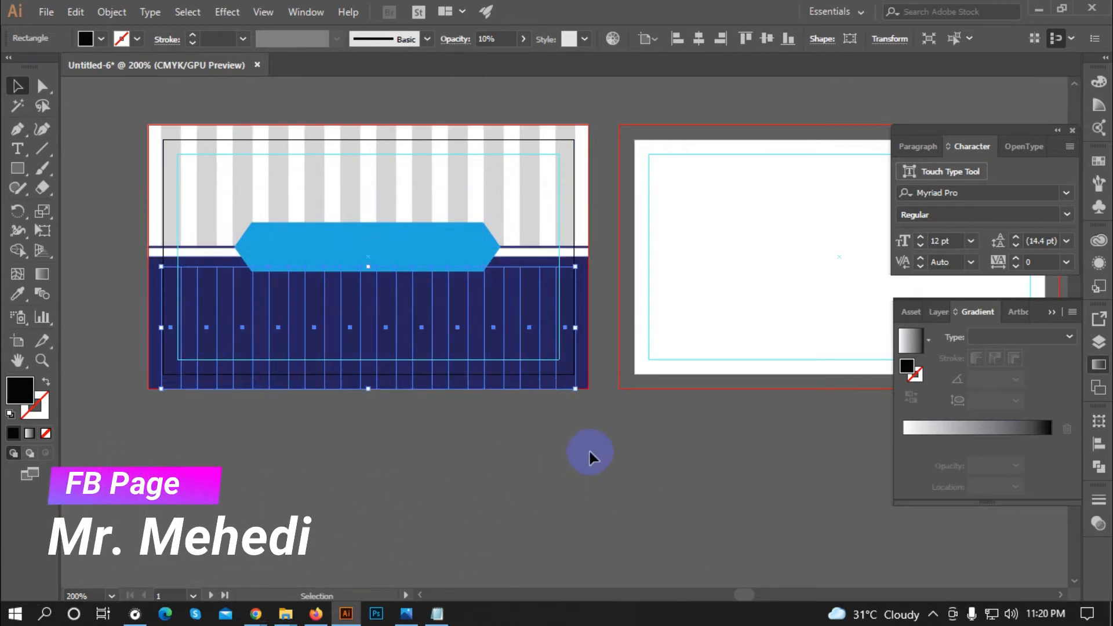
{"action": "key", "text": "ctrl+equal"}
{"action": "key", "text": "ctrl+equal"}
{"action": "key", "text": "ctrl+equal"}
{"action": "scroll", "coordinate": [278, 435], "scroll_direction": "down", "scroll_amount": 1}
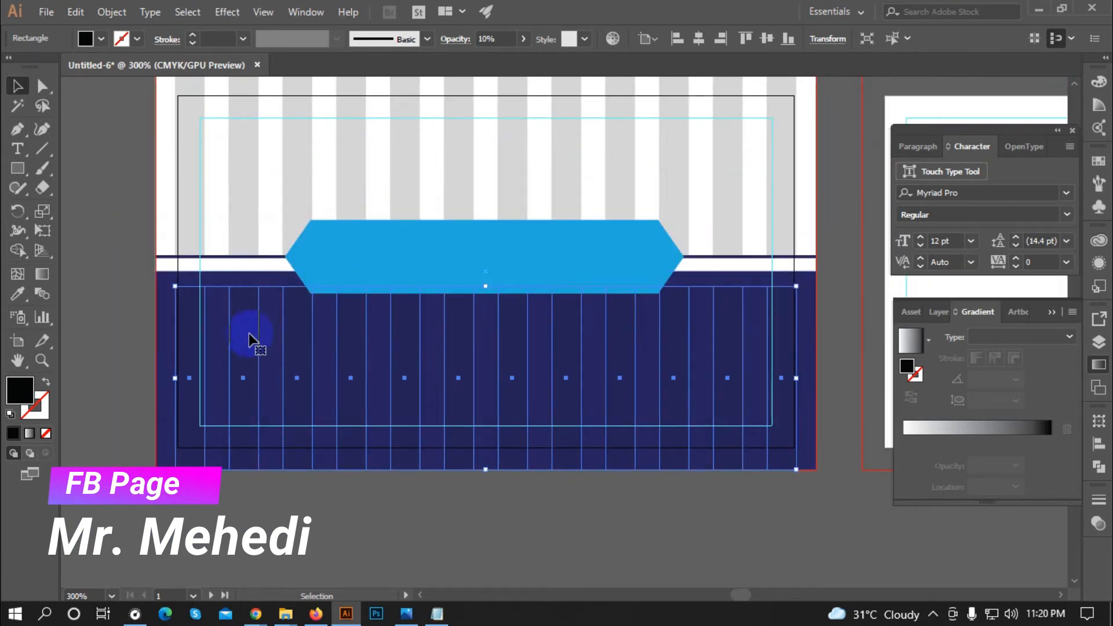
{"action": "scroll", "coordinate": [441, 286], "scroll_direction": "up", "scroll_amount": 1}
{"action": "scroll", "coordinate": [496, 283], "scroll_direction": "up", "scroll_amount": 1}
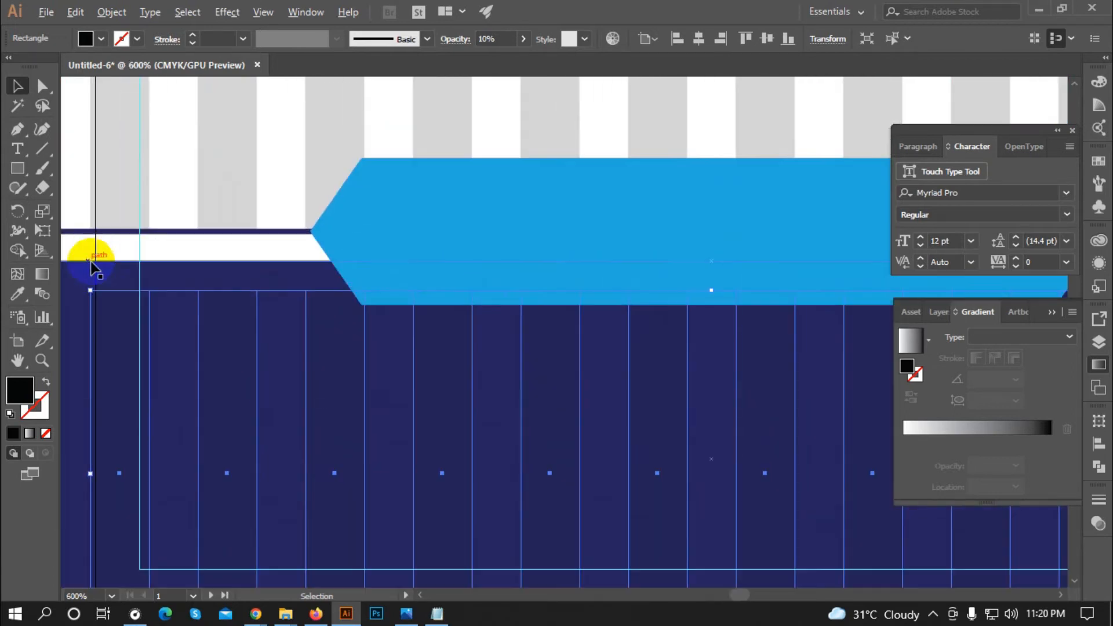
{"action": "left_click_drag", "start_coordinate": [717, 291], "coordinate": [718, 264]}
{"action": "scroll", "coordinate": [278, 330], "scroll_direction": "down", "scroll_amount": 3}
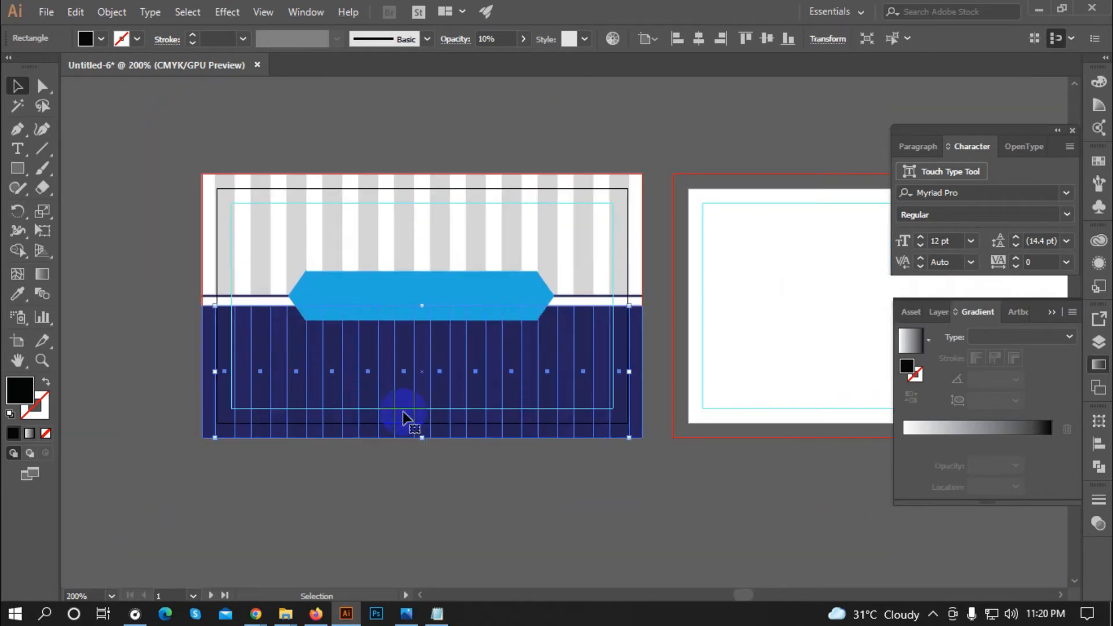
{"action": "key", "text": "ctrl+shift+a"}
Step: Set the copied stripes over the navy area to 30% opacity
{"action": "left_click", "coordinate": [376, 393]}
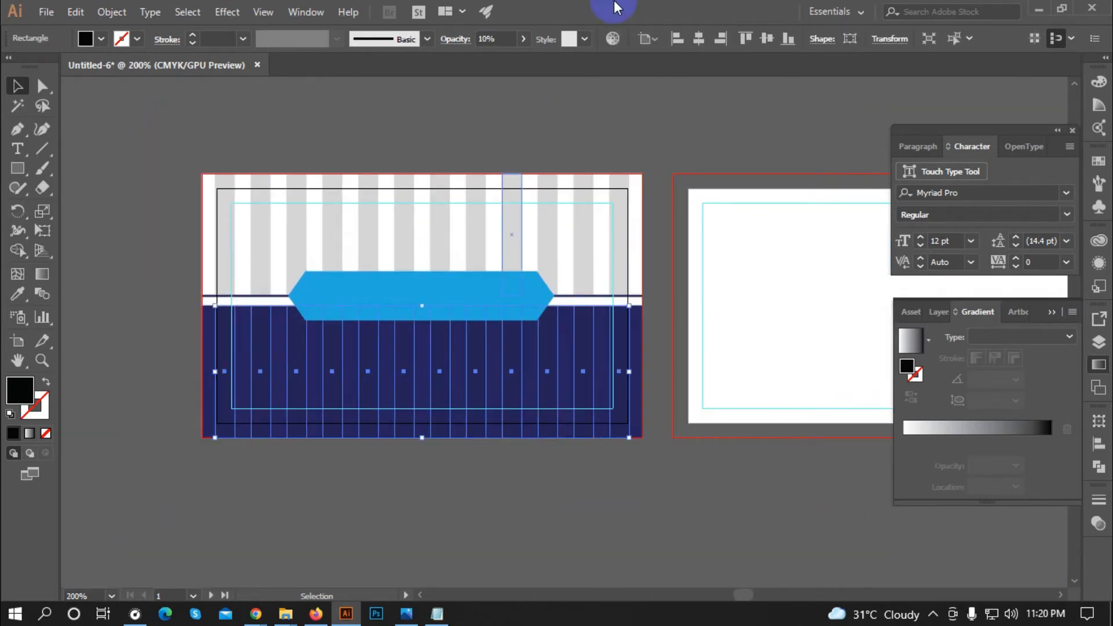
{"action": "left_click", "coordinate": [524, 39]}
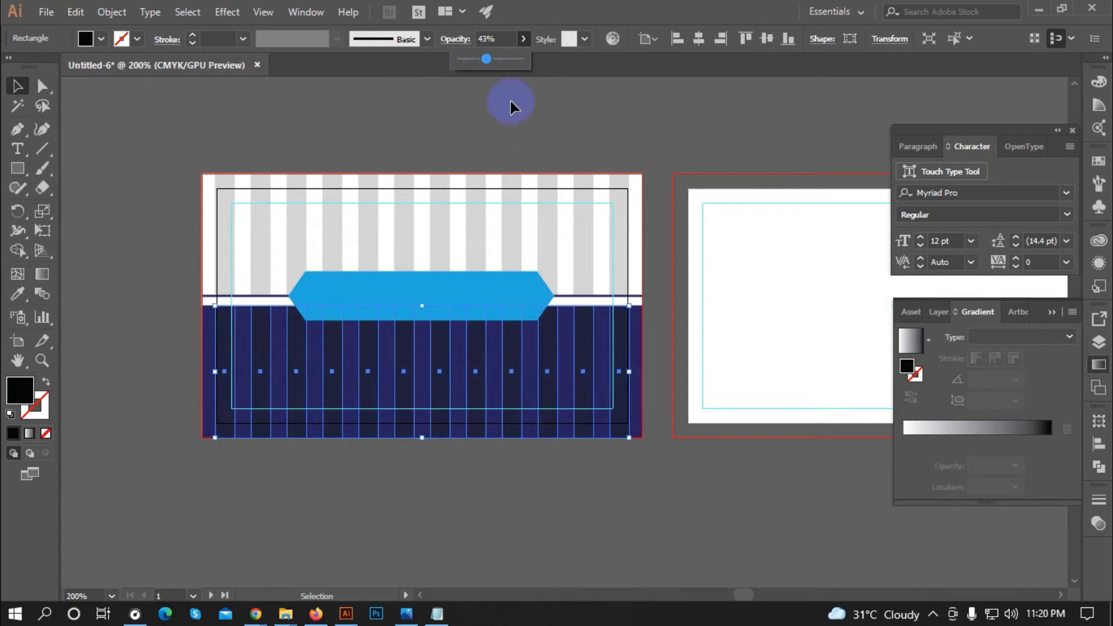
{"action": "left_click", "coordinate": [490, 39]}
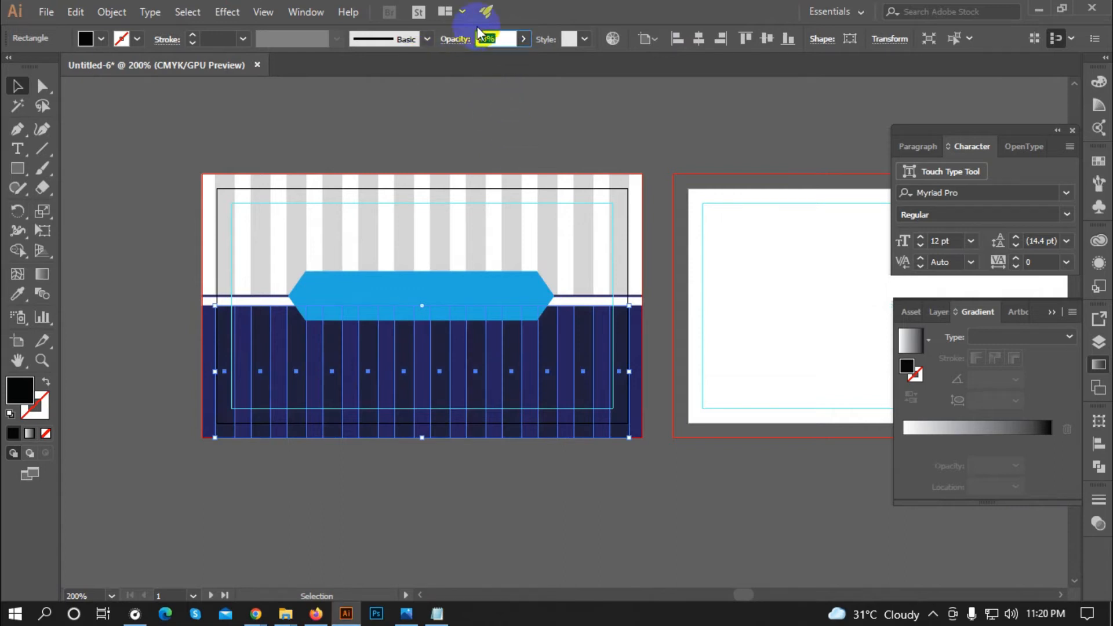
{"action": "left_click", "coordinate": [356, 176]}
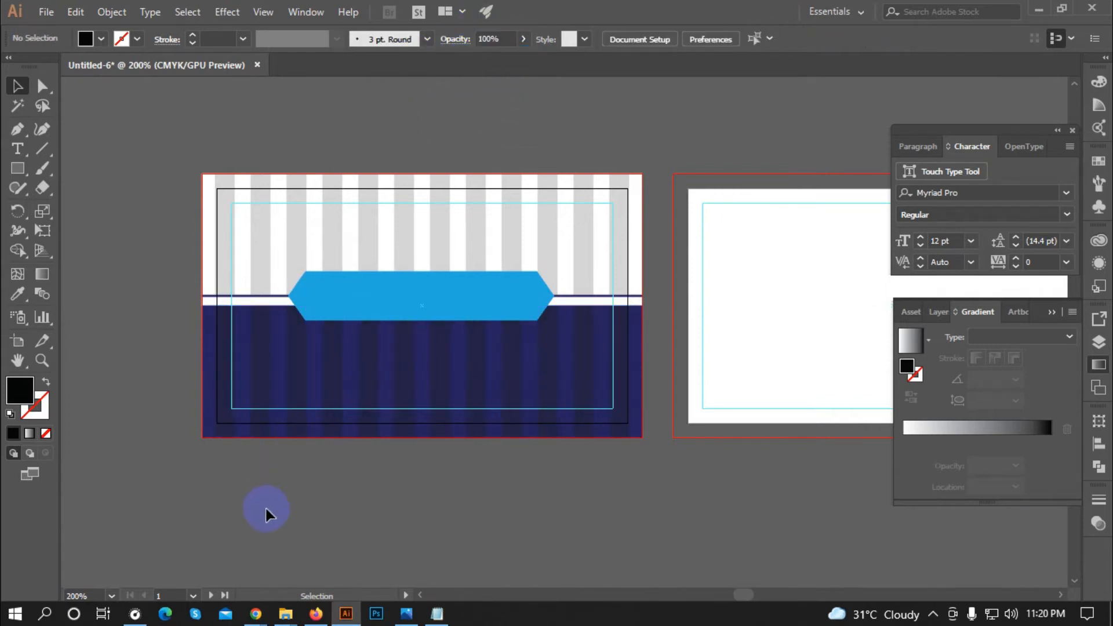
{"action": "scroll", "coordinate": [251, 498], "scroll_direction": "down", "scroll_amount": 2}
Step: Fill the banner polygon with a darker blue swatch
{"action": "scroll", "coordinate": [280, 486], "scroll_direction": "up", "scroll_amount": 1}
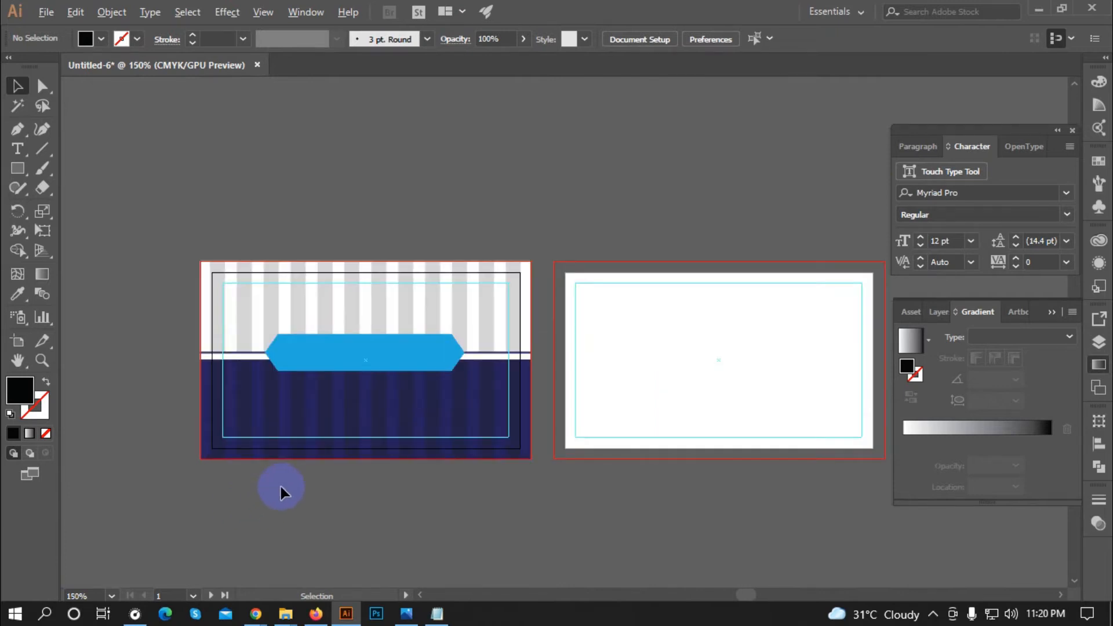
{"action": "scroll", "coordinate": [255, 486], "scroll_direction": "down", "scroll_amount": 1}
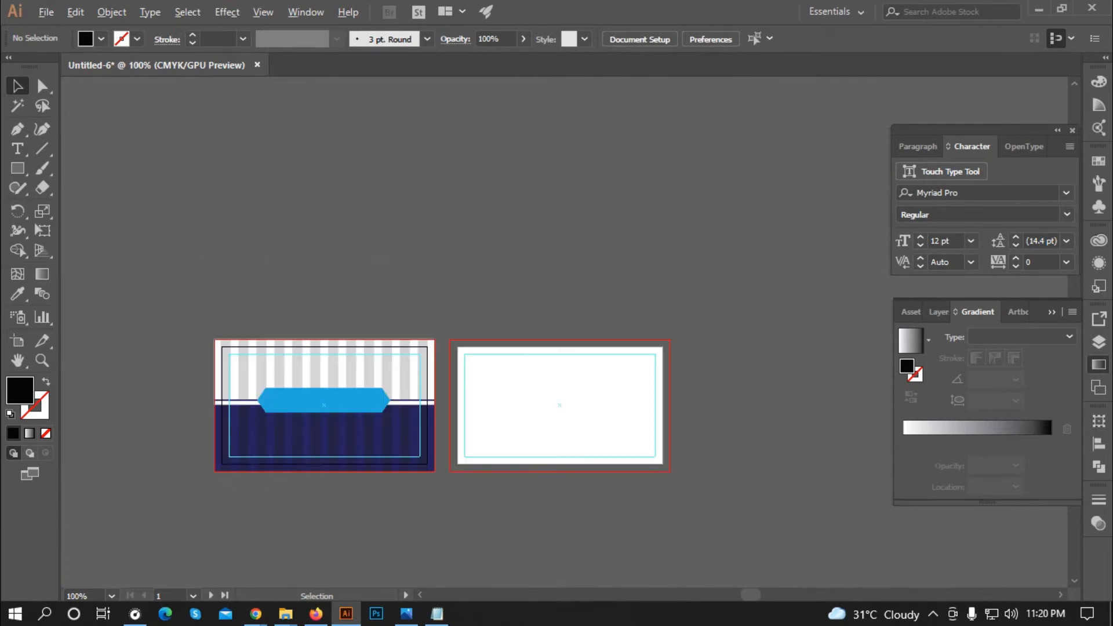
{"action": "left_click", "coordinate": [298, 400]}
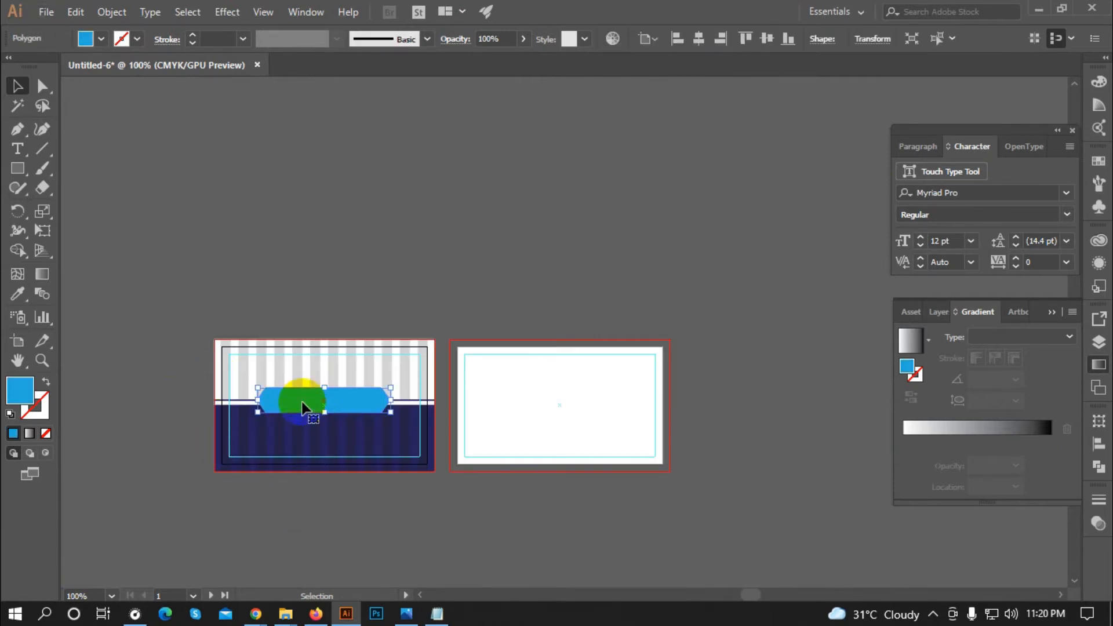
{"action": "left_click", "coordinate": [87, 39]}
{"action": "left_click", "coordinate": [131, 81]}
{"action": "left_click", "coordinate": [408, 218]}
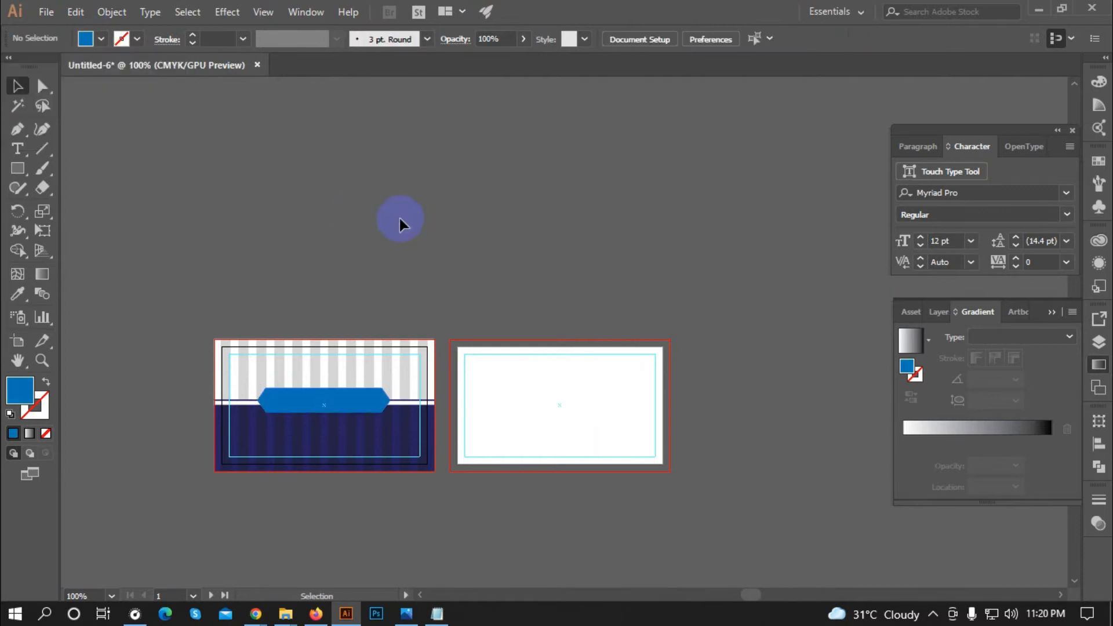
Step: Review the finished front card by selecting and deselecting all its objects
{"action": "scroll", "coordinate": [388, 226], "scroll_direction": "down", "scroll_amount": 1}
{"action": "scroll", "coordinate": [407, 427], "scroll_direction": "up", "scroll_amount": 1}
{"action": "scroll", "coordinate": [294, 315], "scroll_direction": "up", "scroll_amount": 1}
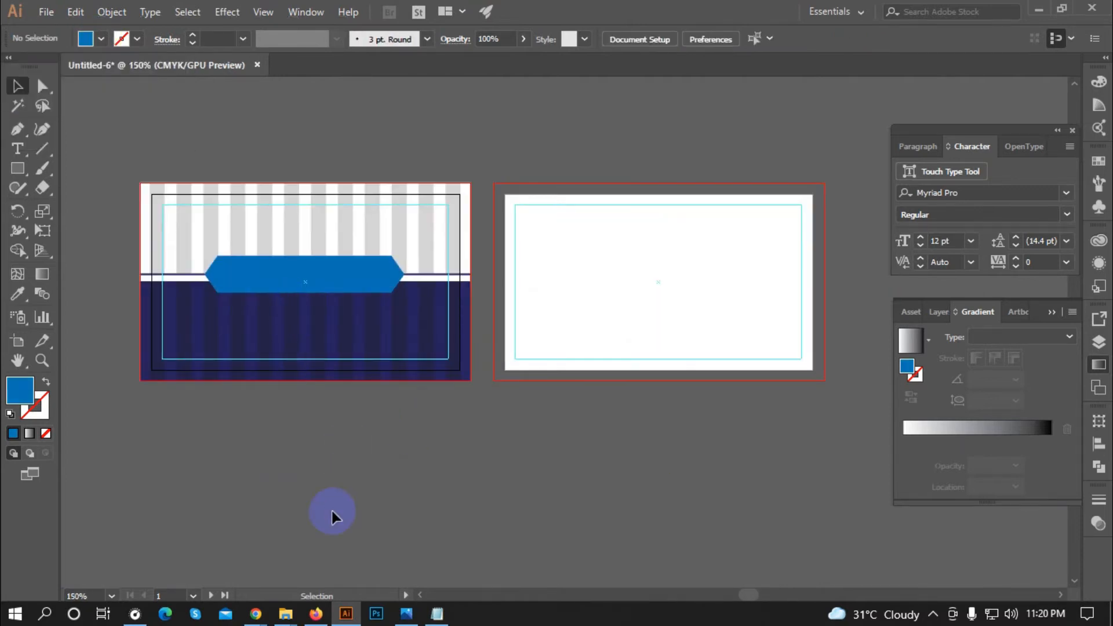
{"action": "scroll", "coordinate": [330, 511], "scroll_direction": "down", "scroll_amount": 1}
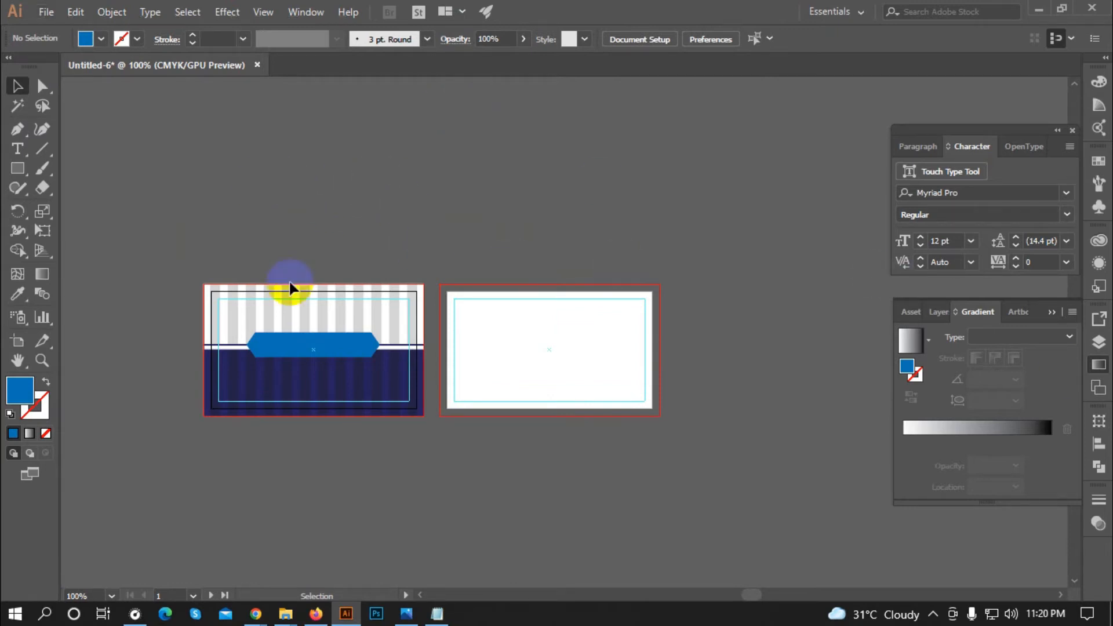
{"action": "scroll", "coordinate": [290, 287], "scroll_direction": "up", "scroll_amount": 1}
{"action": "scroll", "coordinate": [510, 304], "scroll_direction": "up", "scroll_amount": 1}
{"action": "scroll", "coordinate": [343, 349], "scroll_direction": "down", "scroll_amount": 1}
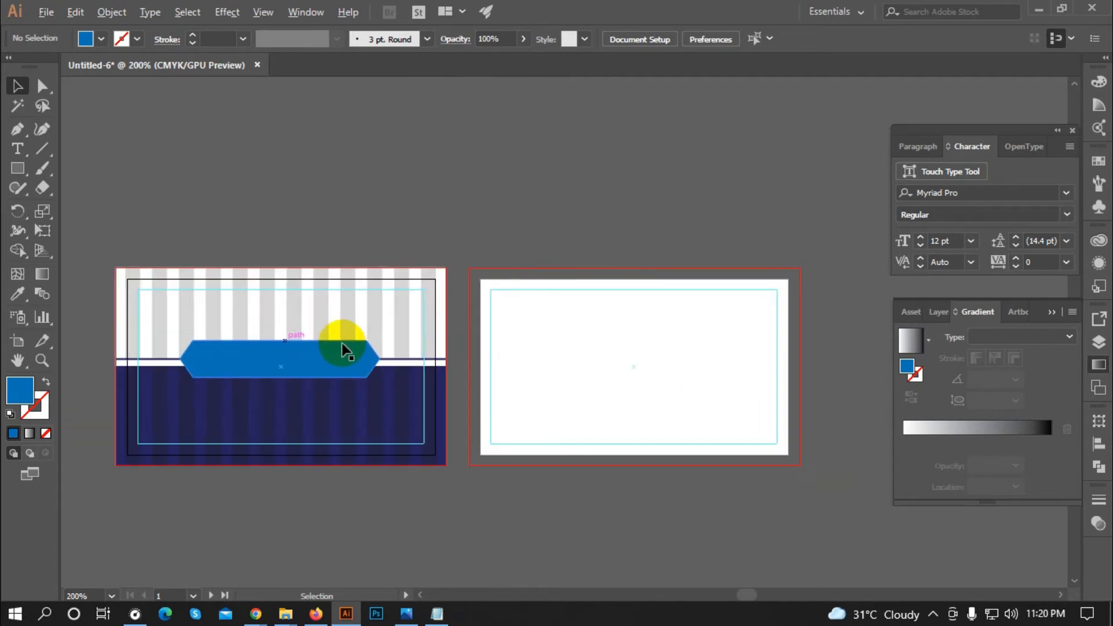
{"action": "scroll", "coordinate": [266, 297], "scroll_direction": "down", "scroll_amount": 1}
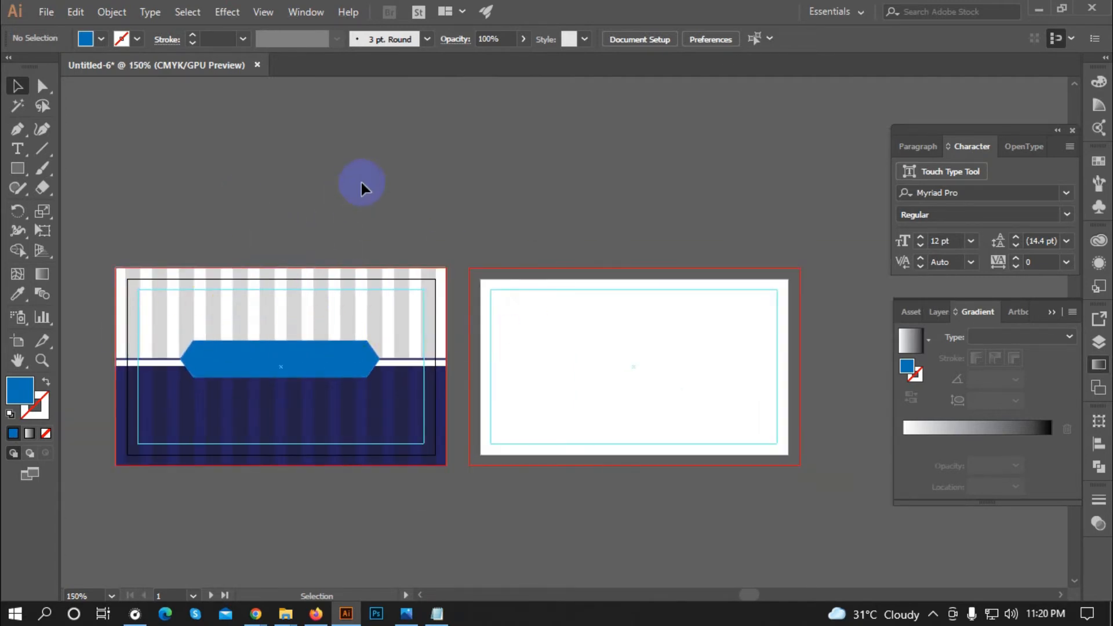
{"action": "left_click_drag", "start_coordinate": [103, 232], "coordinate": [455, 496]}
{"action": "left_click", "coordinate": [328, 188]}
{"action": "scroll", "coordinate": [329, 192], "scroll_direction": "up", "scroll_amount": 1}
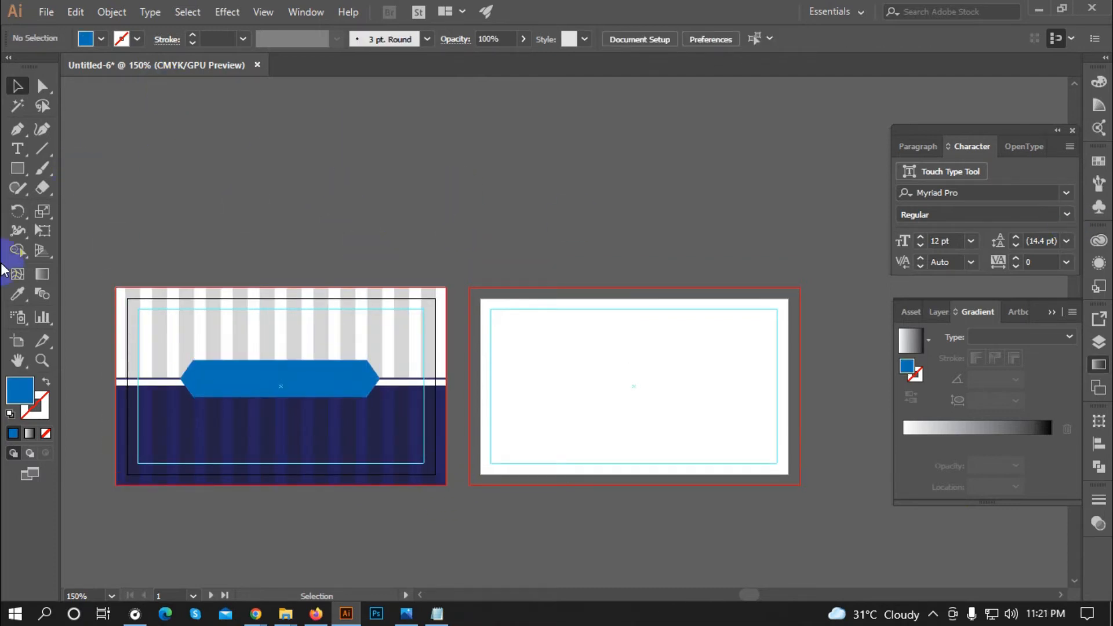
{"action": "scroll", "coordinate": [348, 290], "scroll_direction": "up", "scroll_amount": 2}
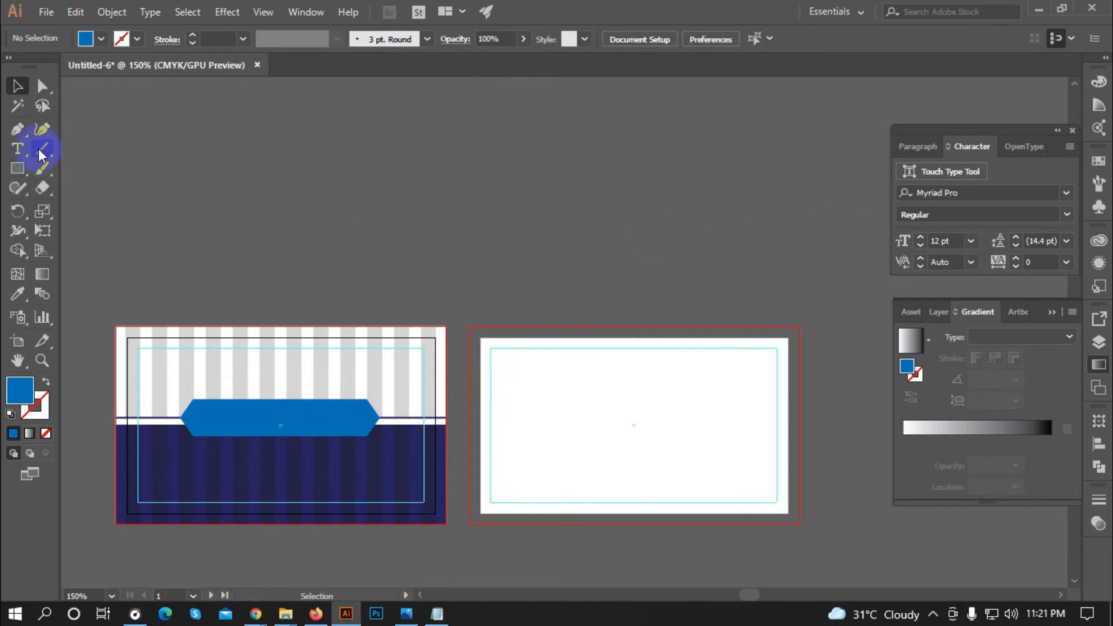
Step: Switch the Windows keyboard input to Bijoy Classic
{"action": "left_click", "coordinate": [932, 613]}
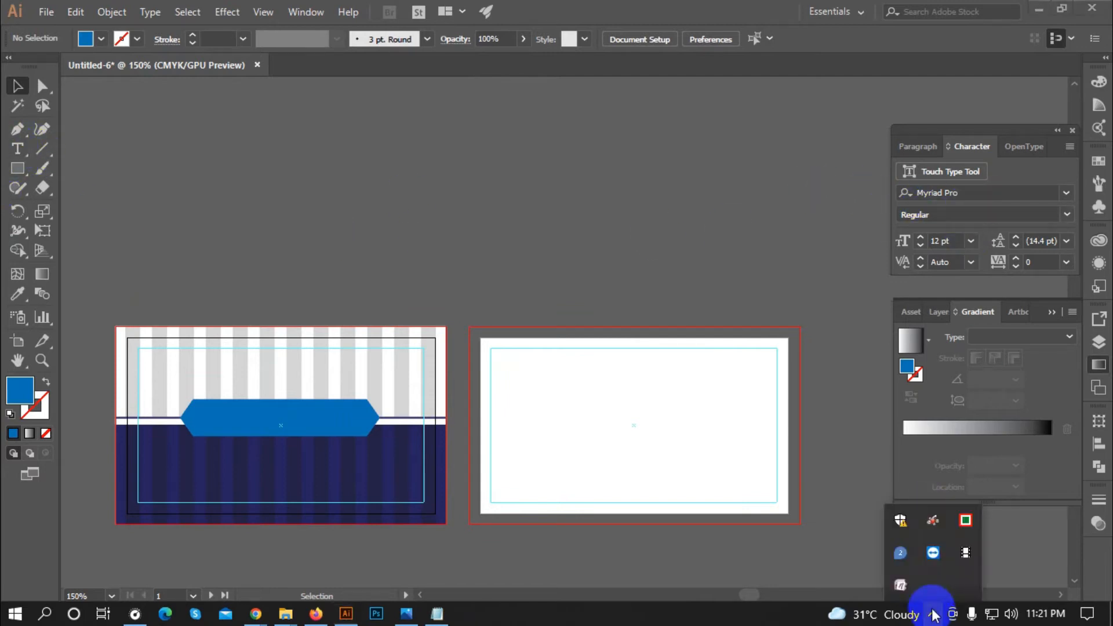
{"action": "right_click", "coordinate": [963, 530]}
{"action": "left_click", "coordinate": [886, 450]}
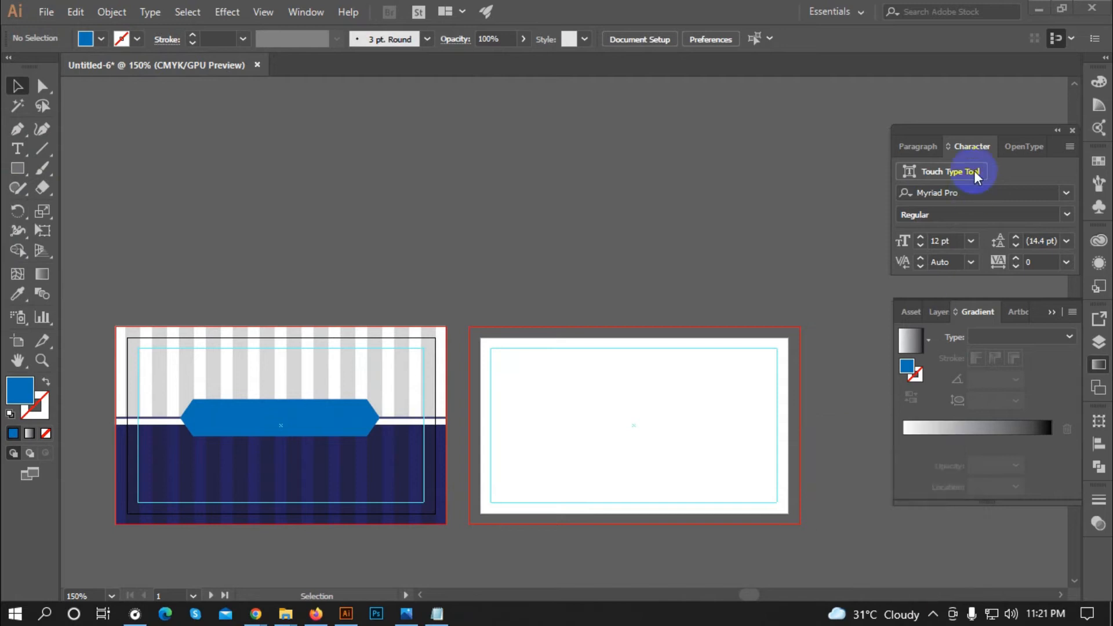
{"action": "left_click", "coordinate": [976, 194]}
Step: Add a text object above the card set in the Somoyer Srot font
{"action": "left_click", "coordinate": [17, 148]}
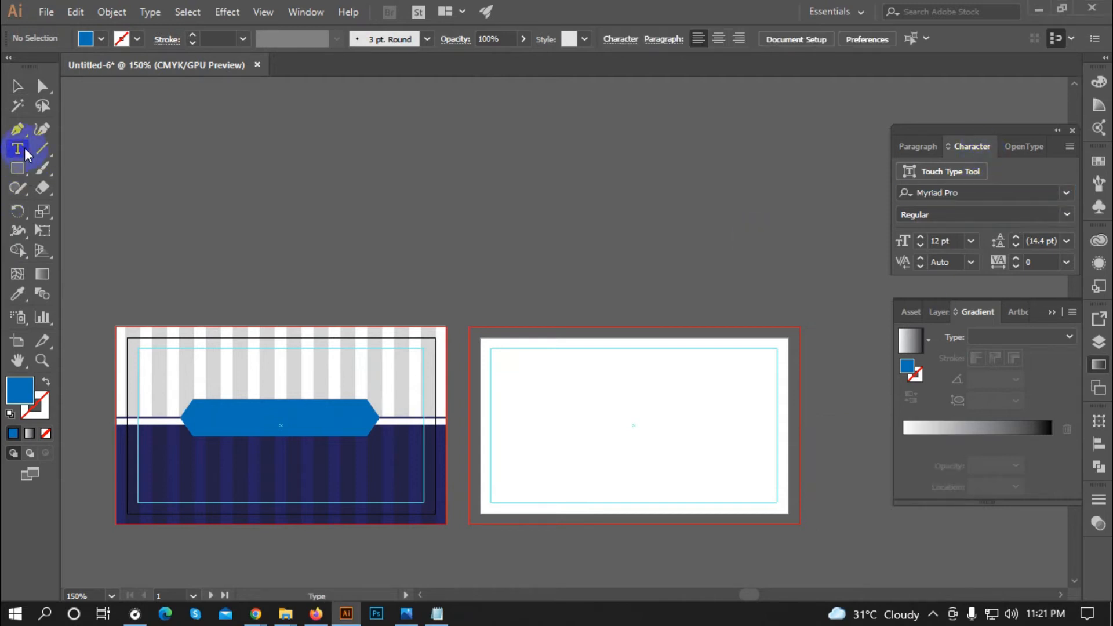
{"action": "left_click", "coordinate": [492, 204]}
{"action": "left_click", "coordinate": [961, 192]}
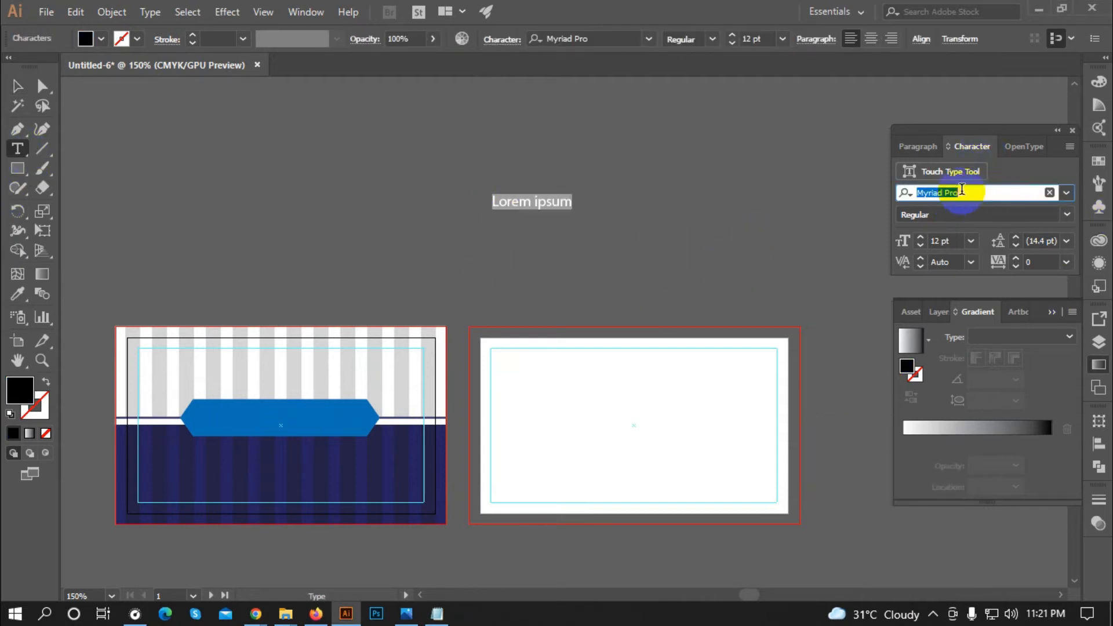
{"action": "type", "text": "somoyer"}
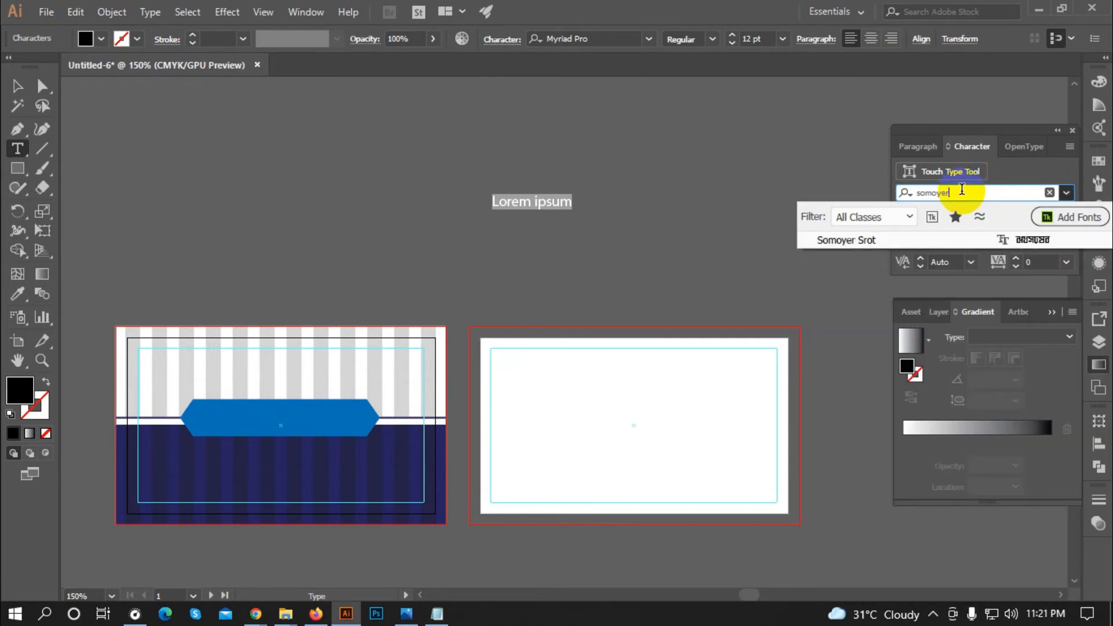
{"action": "type", "text": " srot"}
{"action": "left_click", "coordinate": [962, 239]}
{"action": "key", "text": "Escape"}
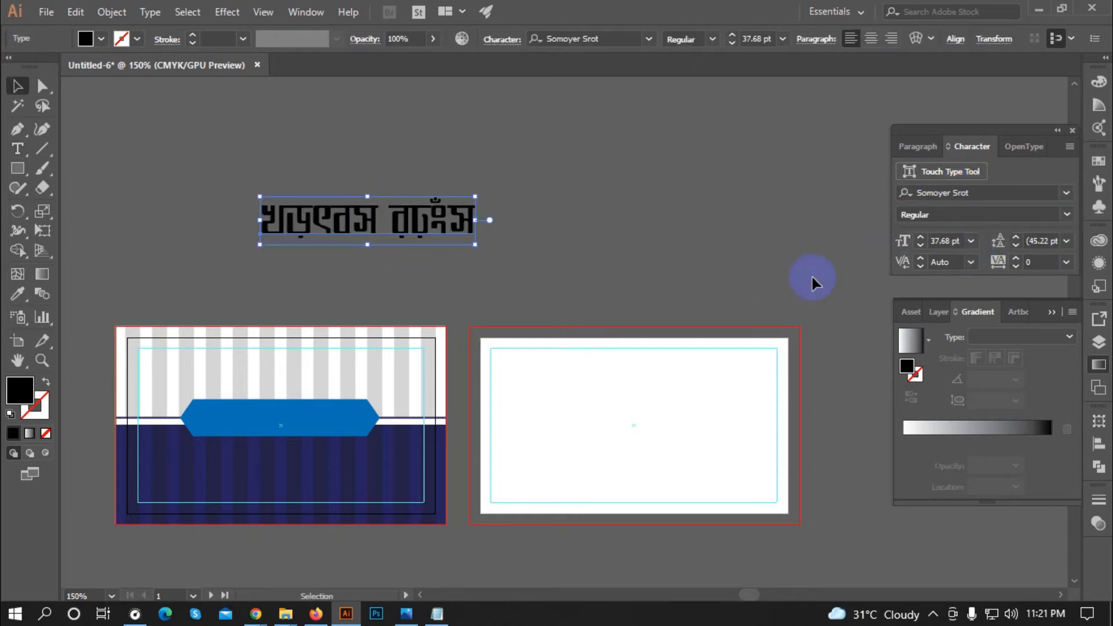
Step: Replace the placeholder text with the Bengali title 'পিউর হোমিও কেয়ার'
{"action": "left_click", "coordinate": [932, 613]}
{"action": "right_click", "coordinate": [966, 520]}
{"action": "left_click", "coordinate": [896, 441]}
{"action": "double_click", "coordinate": [458, 234]}
{"action": "left_click_drag", "start_coordinate": [474, 232], "coordinate": [208, 230]}
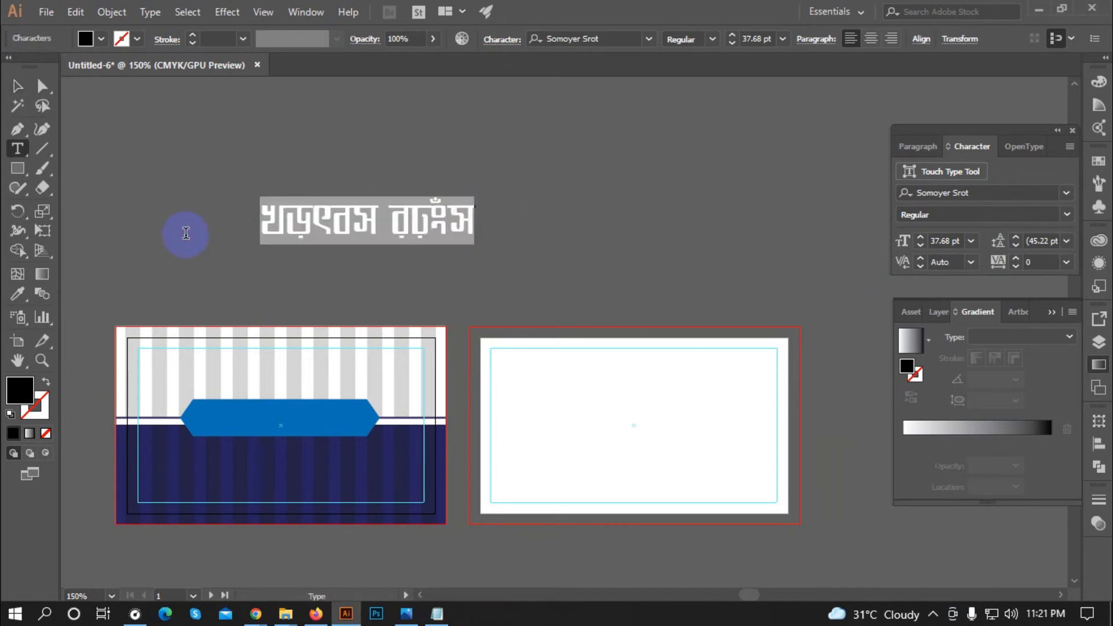
{"action": "type", "text": "পিউর হোমিও কেয়ার"}
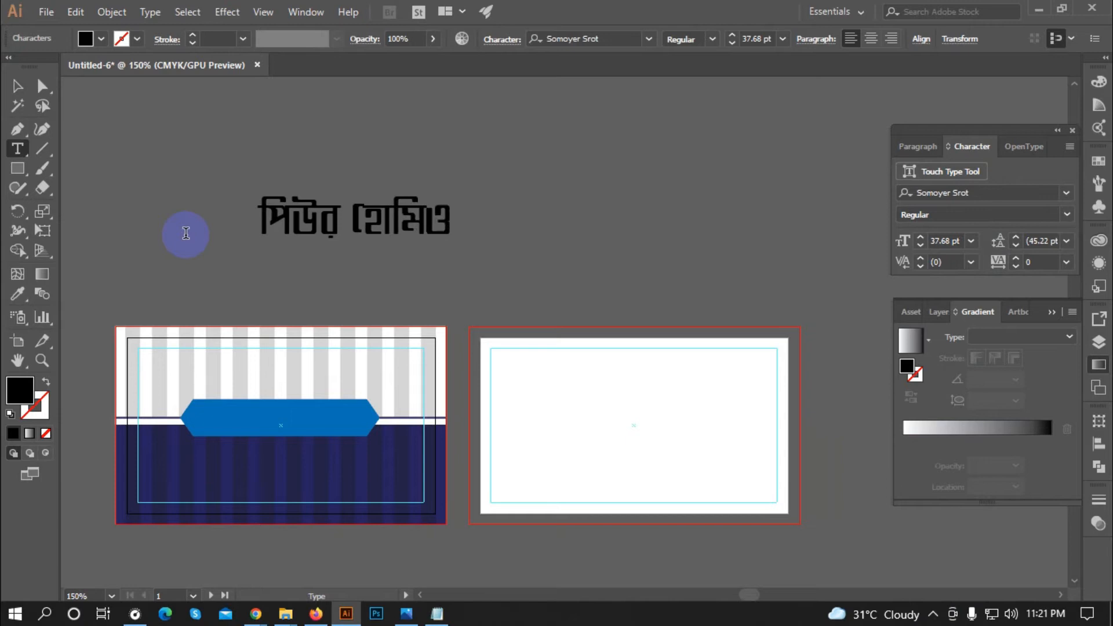
Step: Nudge the Bengali title slightly right, then minimize Illustrator to the desktop
{"action": "right_click", "coordinate": [186, 234]}
{"action": "left_click", "coordinate": [17, 87]}
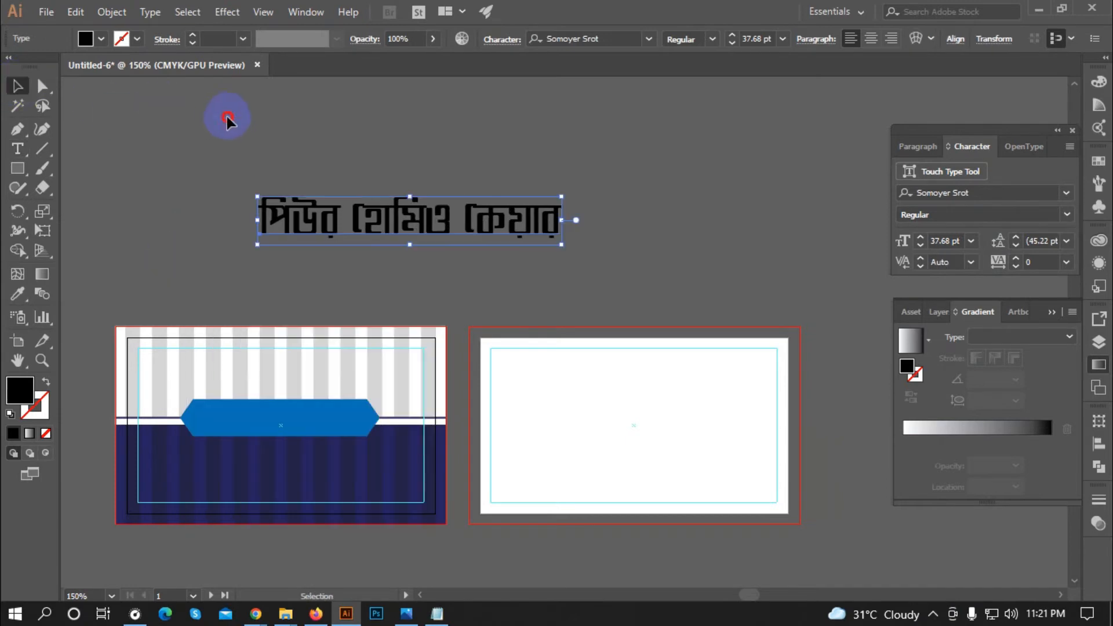
{"action": "left_click", "coordinate": [227, 116]}
{"action": "scroll", "coordinate": [316, 180], "scroll_direction": "down", "scroll_amount": 1}
{"action": "mouse_move", "coordinate": [331, 201]}
{"action": "left_mouse_down"}
{"action": "mouse_move", "coordinate": [291, 202]}
{"action": "mouse_move", "coordinate": [347, 202]}
{"action": "left_mouse_up"}
{"action": "left_click", "coordinate": [609, 447]}
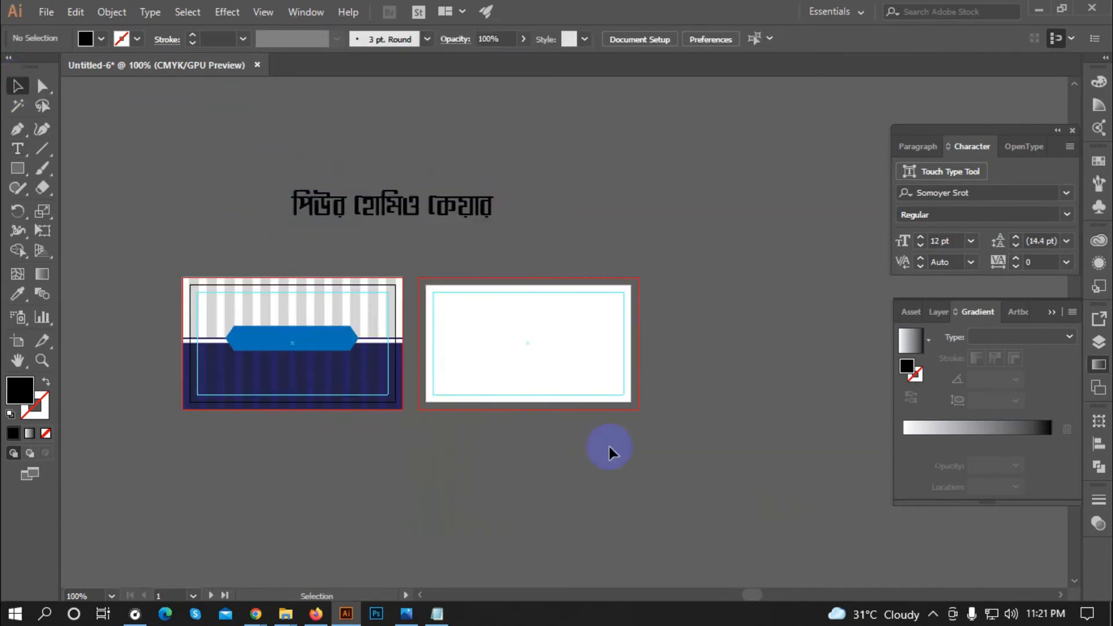
{"action": "left_click", "coordinate": [1034, 10]}
{"action": "left_click", "coordinate": [996, 356]}
Step: Open logo-01.eps, then shrink the heart logo and copy it
{"action": "double_click", "coordinate": [1053, 355]}
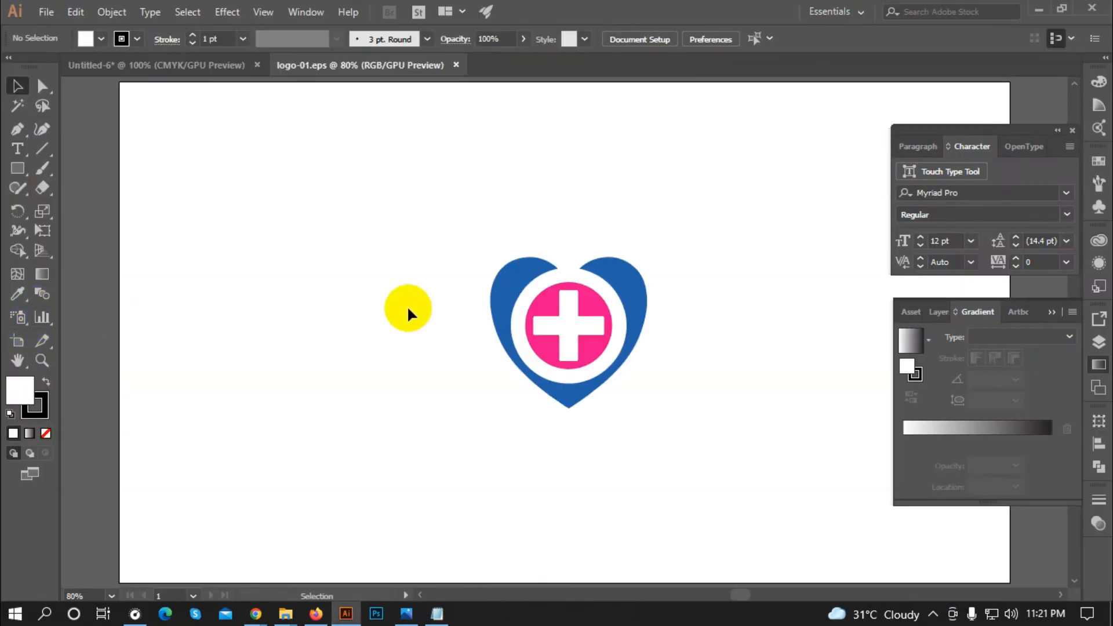
{"action": "left_click", "coordinate": [529, 303]}
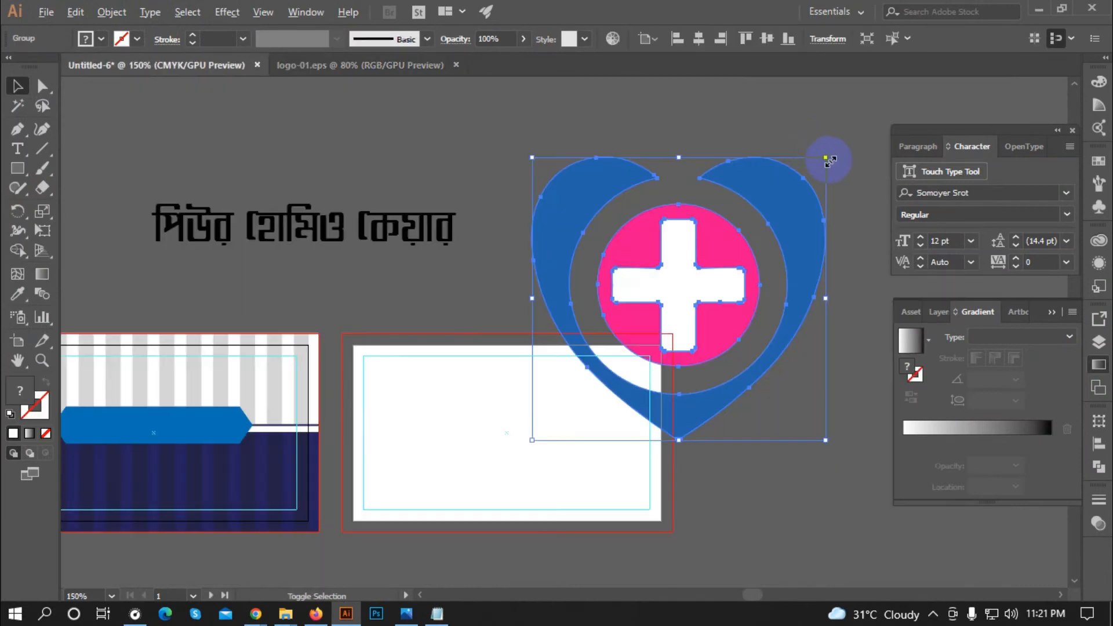
{"action": "left_click_drag", "start_coordinate": [829, 161], "coordinate": [330, 225]}
{"action": "key", "text": "ctrl+shift+a"}
{"action": "scroll", "coordinate": [714, 273], "scroll_direction": "down", "scroll_amount": 1}
Step: Place the heart logo beside the Bengali title and align their vertical centres
{"action": "left_click", "coordinate": [186, 177]}
{"action": "left_click_drag", "start_coordinate": [185, 177], "coordinate": [386, 247]}
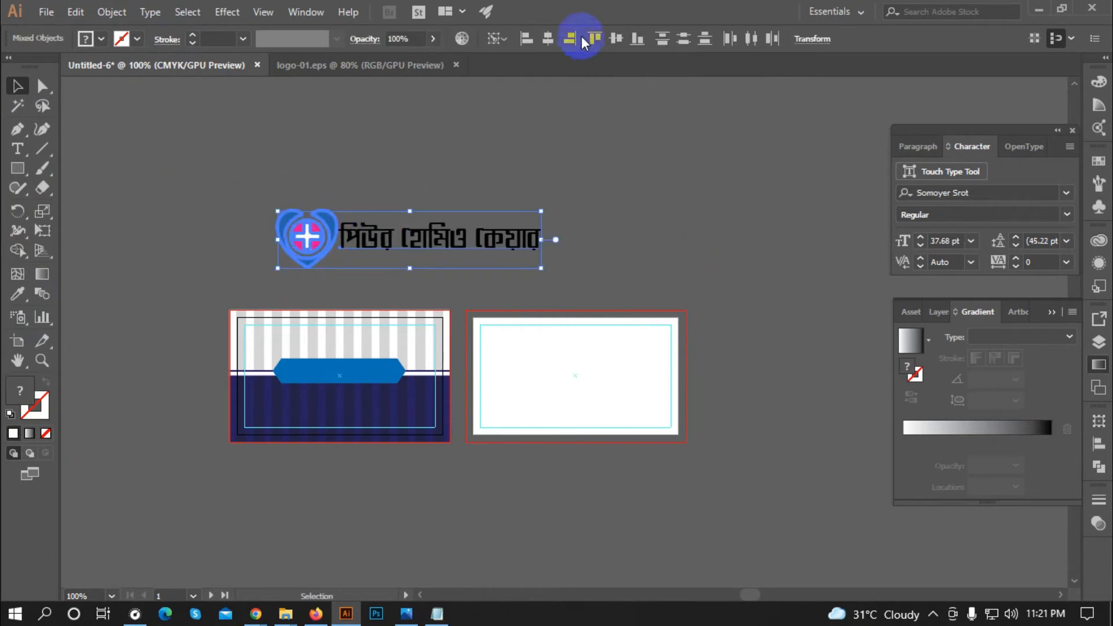
{"action": "left_click", "coordinate": [616, 39]}
{"action": "left_click", "coordinate": [508, 171]}
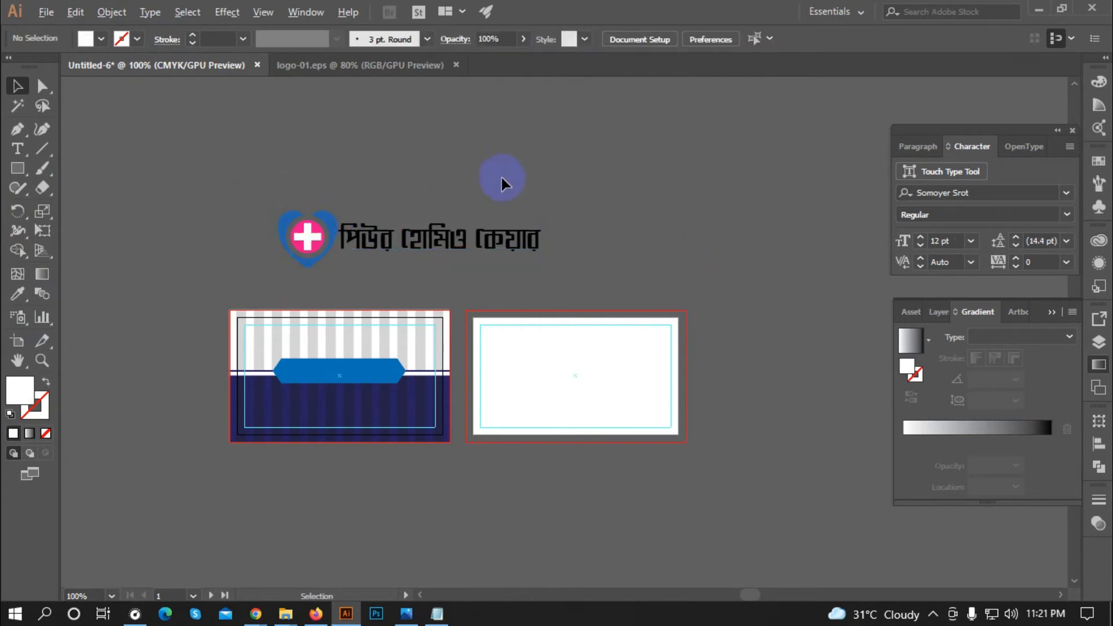
{"action": "scroll", "coordinate": [339, 231], "scroll_direction": "up", "scroll_amount": 1}
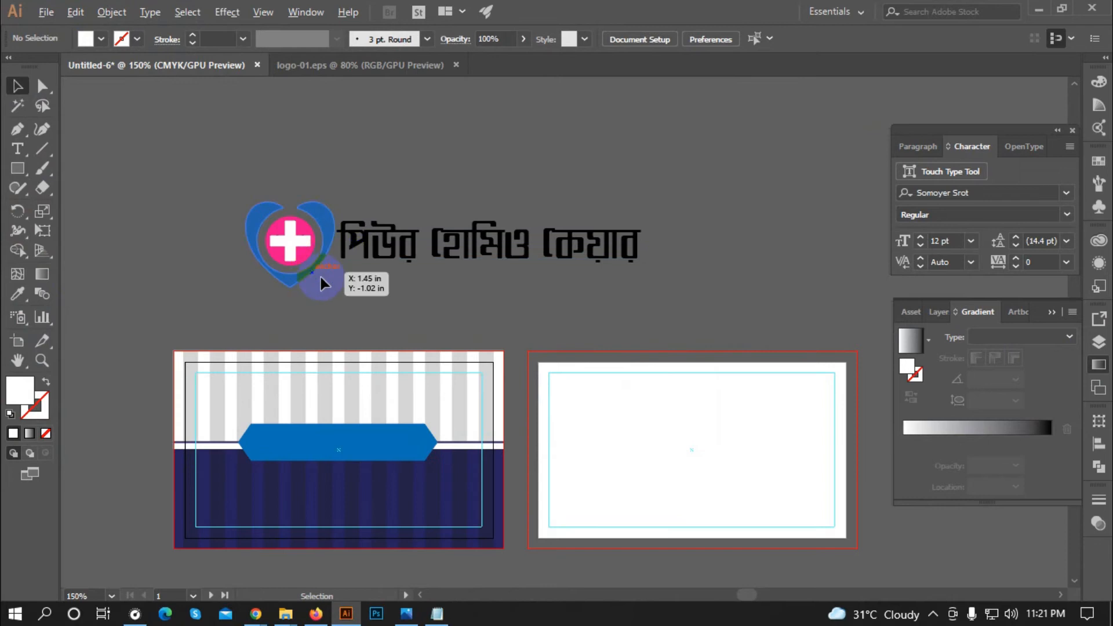
Step: Nudge the heart logo slightly left and the Bengali title slightly up
{"action": "left_click", "coordinate": [387, 242]}
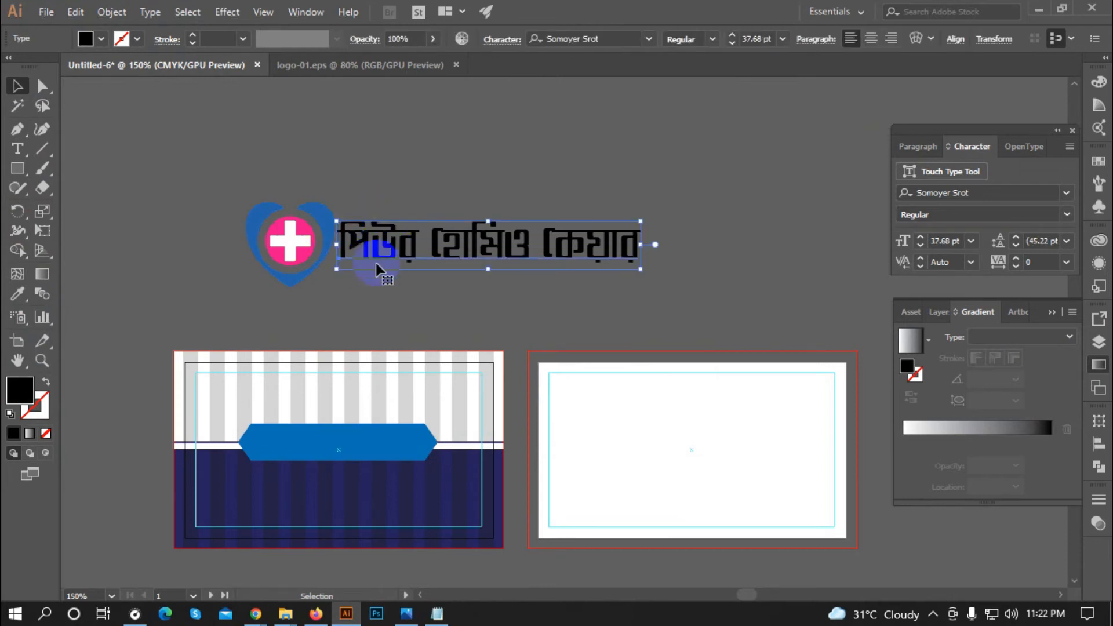
{"action": "left_click", "coordinate": [379, 164]}
{"action": "left_click", "coordinate": [327, 217]}
{"action": "key", "text": "Left"}
{"action": "key", "text": "Left"}
{"action": "key", "text": "Left"}
{"action": "key", "text": "Left"}
{"action": "key", "text": "Left"}
{"action": "key", "text": "Left"}
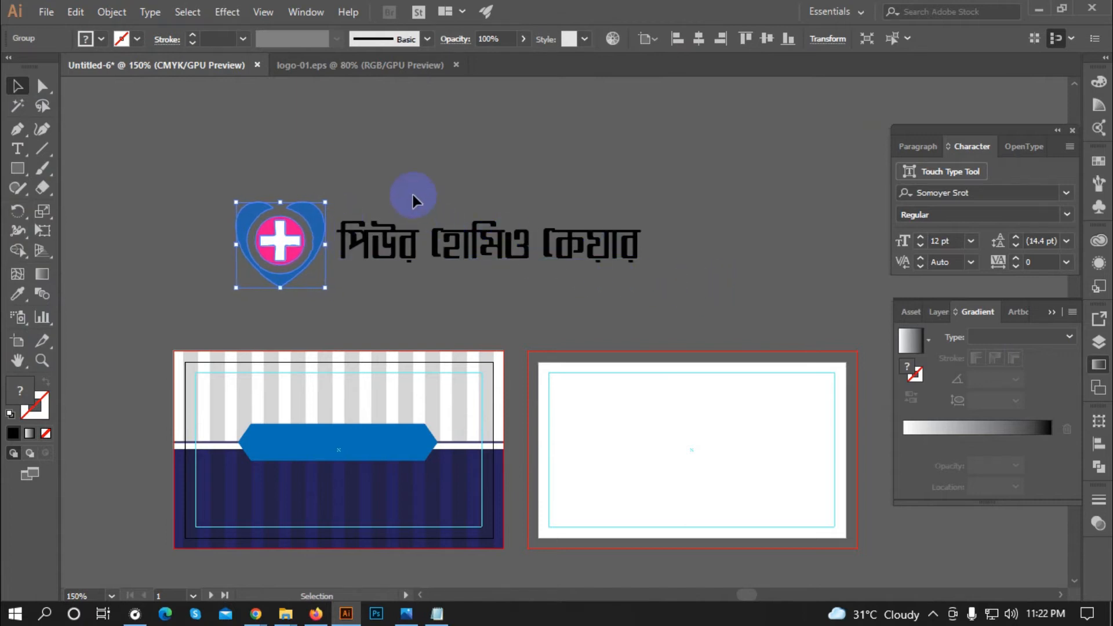
{"action": "left_click", "coordinate": [411, 198]}
{"action": "left_click", "coordinate": [410, 233]}
{"action": "key", "text": "Up"}
{"action": "key", "text": "Up"}
{"action": "key", "text": "Up"}
{"action": "key", "text": "Up"}
{"action": "key", "text": "Up"}
{"action": "key", "text": "Up"}
{"action": "key", "text": "Up"}
{"action": "key", "text": "Up"}
{"action": "key", "text": "Up"}
{"action": "key", "text": "Up"}
{"action": "key", "text": "Up"}
{"action": "key", "text": "Up"}
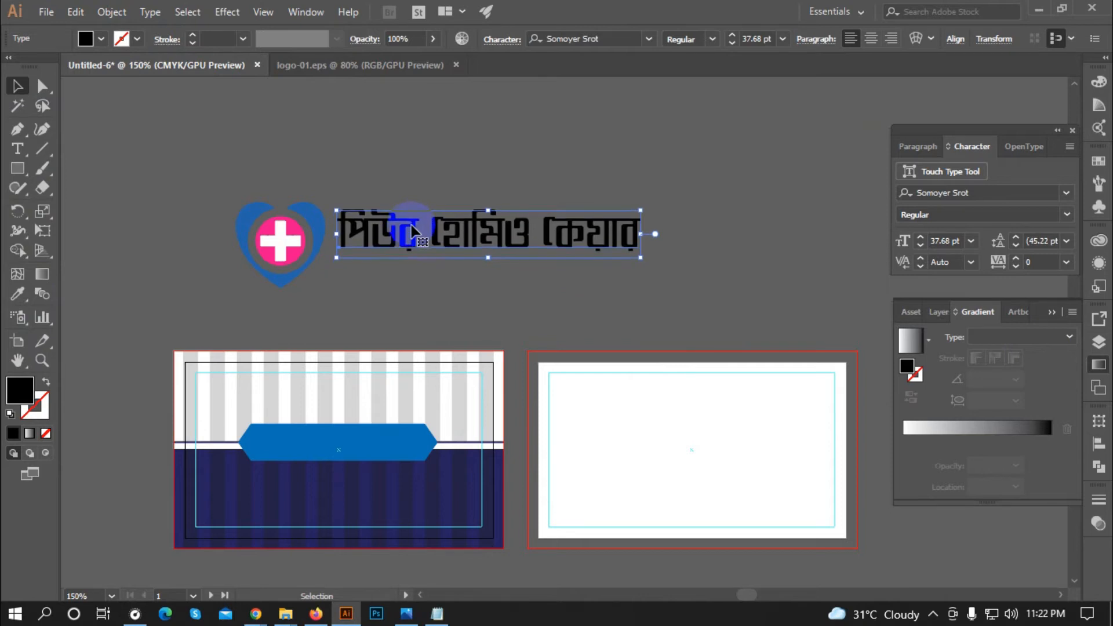
{"action": "left_click", "coordinate": [413, 183]}
{"action": "scroll", "coordinate": [207, 263], "scroll_direction": "down", "scroll_amount": 1, "text": "alt"}
{"action": "scroll", "coordinate": [301, 252], "scroll_direction": "up", "scroll_amount": 1}
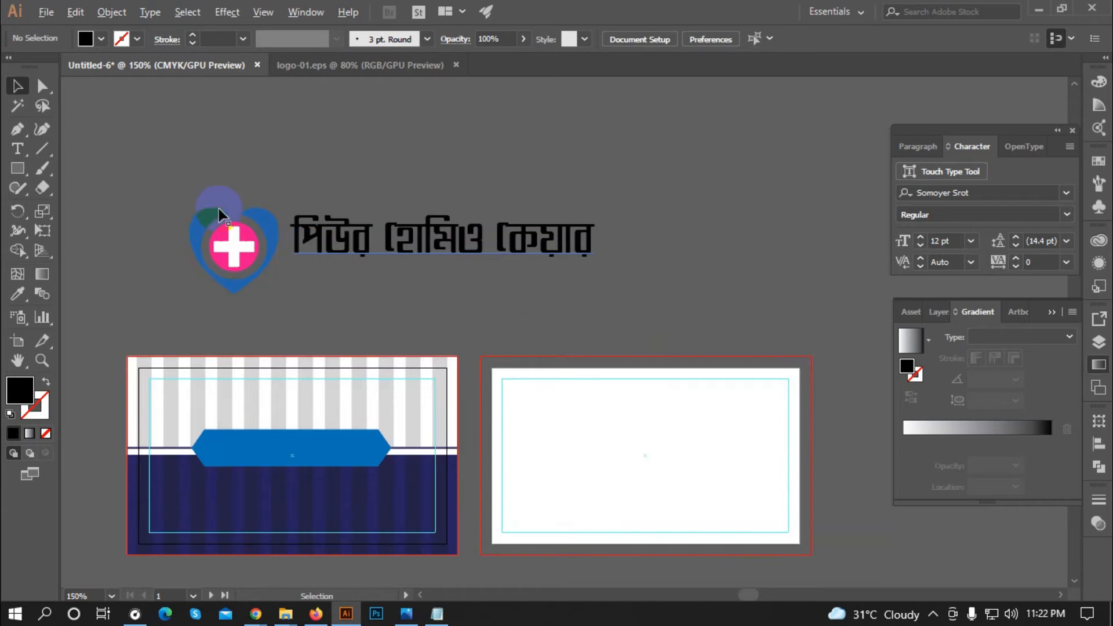
{"action": "left_click", "coordinate": [17, 148]}
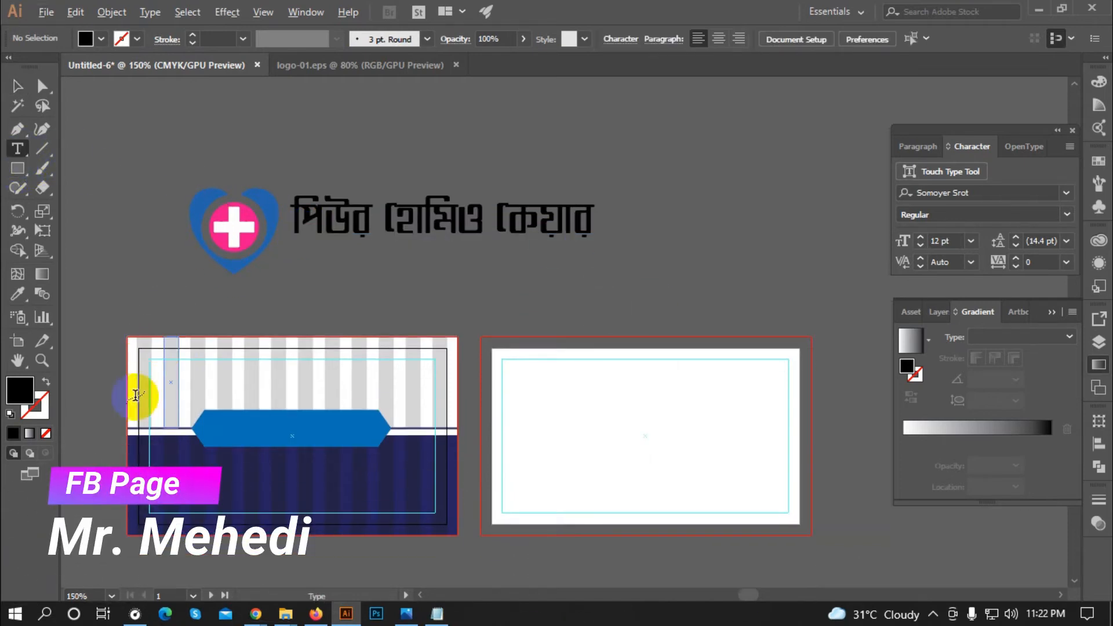
Step: Start a new text line below the title, set in Montserrat Bold
{"action": "scroll", "coordinate": [141, 393], "scroll_direction": "down", "scroll_amount": 1}
{"action": "scroll", "coordinate": [534, 234], "scroll_direction": "up", "scroll_amount": 1}
{"action": "left_click", "coordinate": [384, 198]}
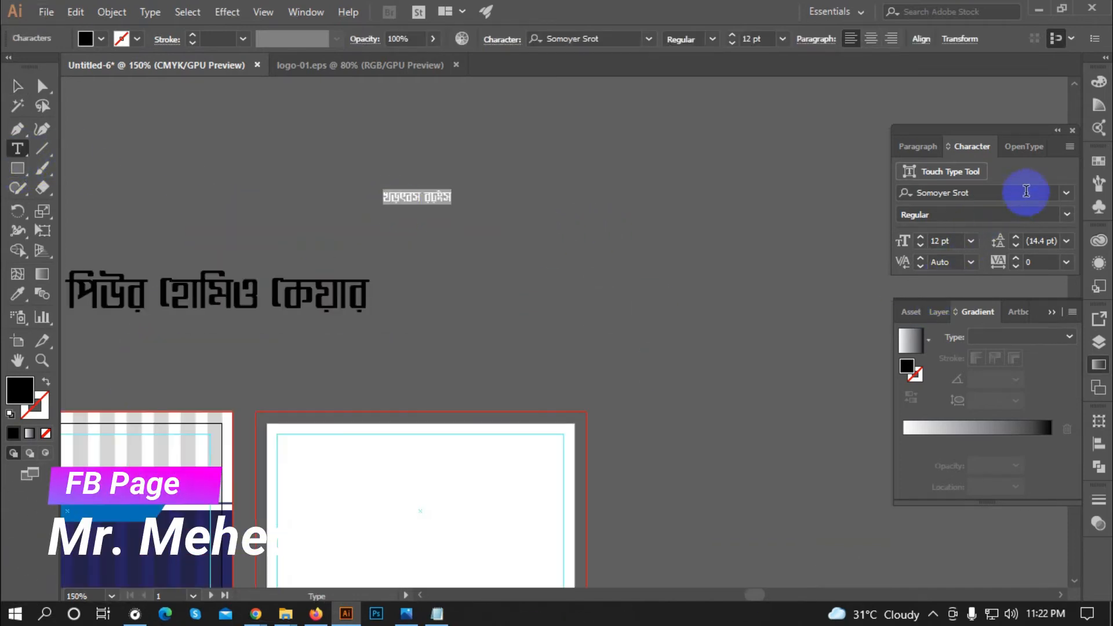
{"action": "left_click", "coordinate": [1024, 192]}
{"action": "type", "text": "mo"}
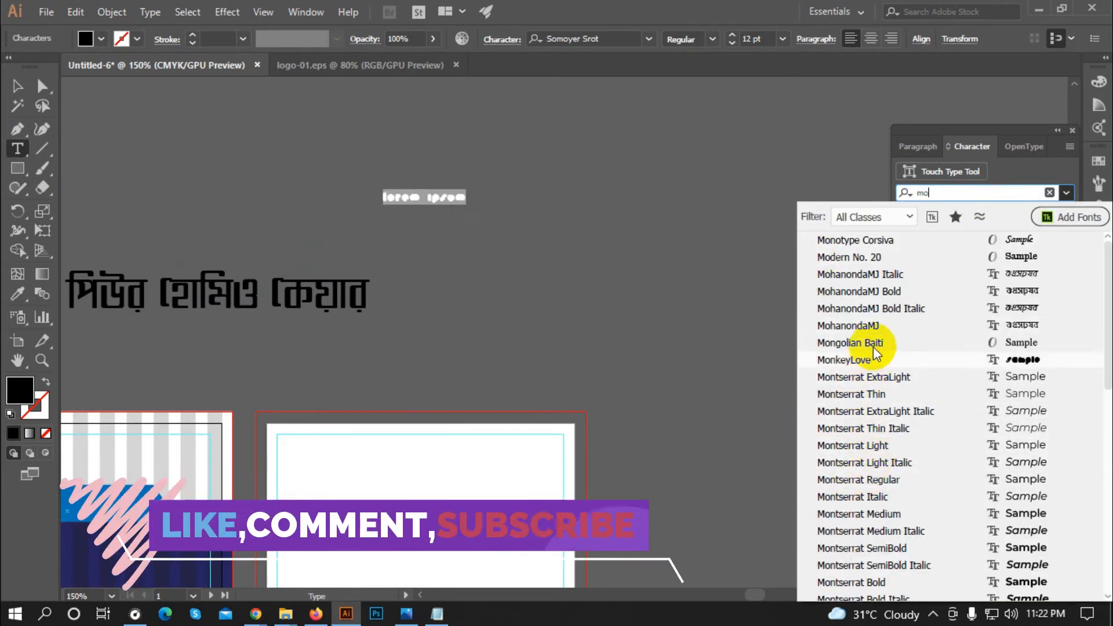
{"action": "left_click", "coordinate": [838, 497]}
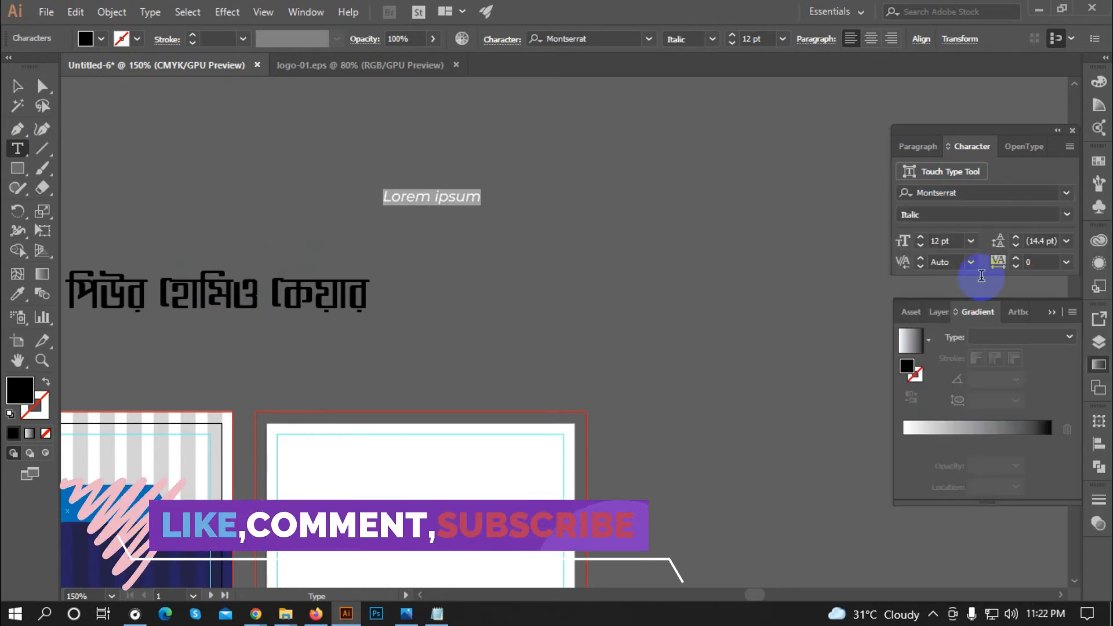
{"action": "left_click", "coordinate": [1066, 215]}
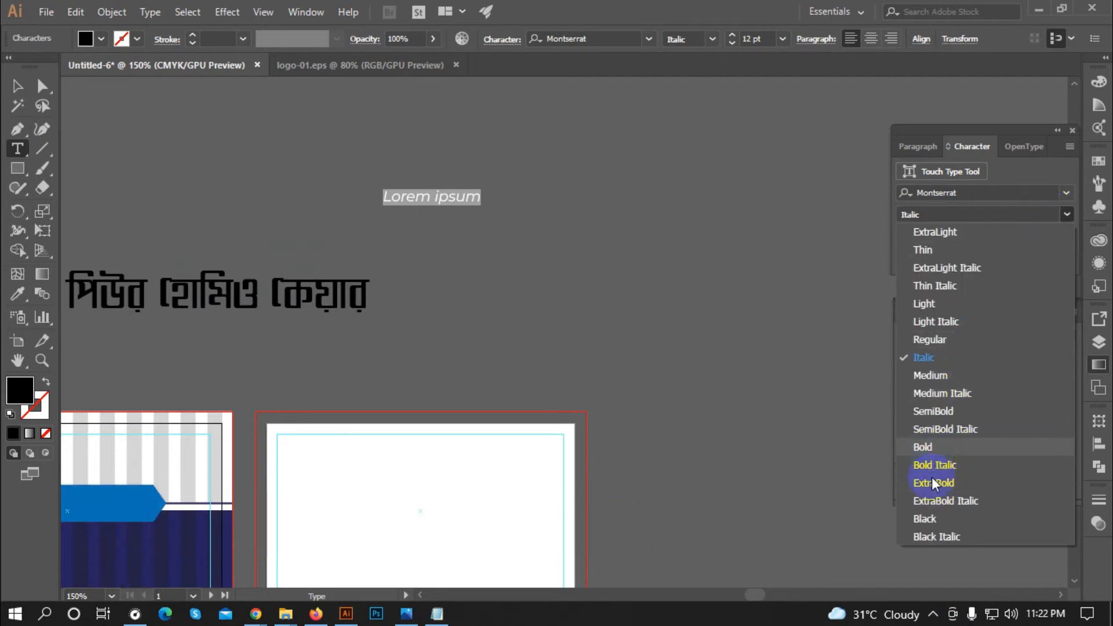
{"action": "left_click", "coordinate": [918, 519]}
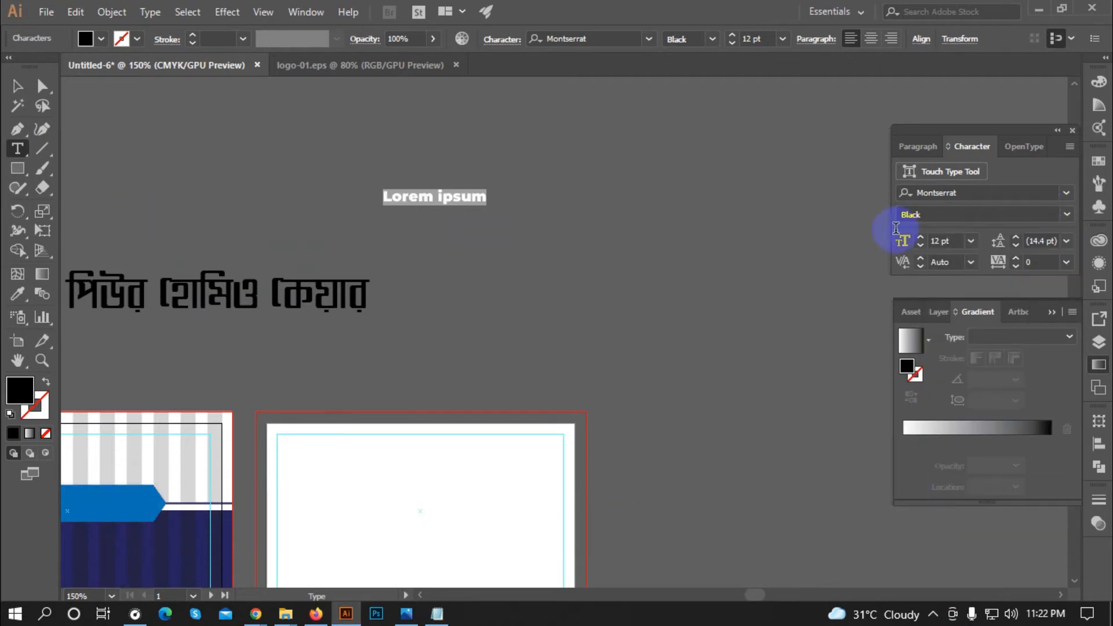
{"action": "left_click", "coordinate": [1066, 215]}
{"action": "left_click", "coordinate": [928, 449]}
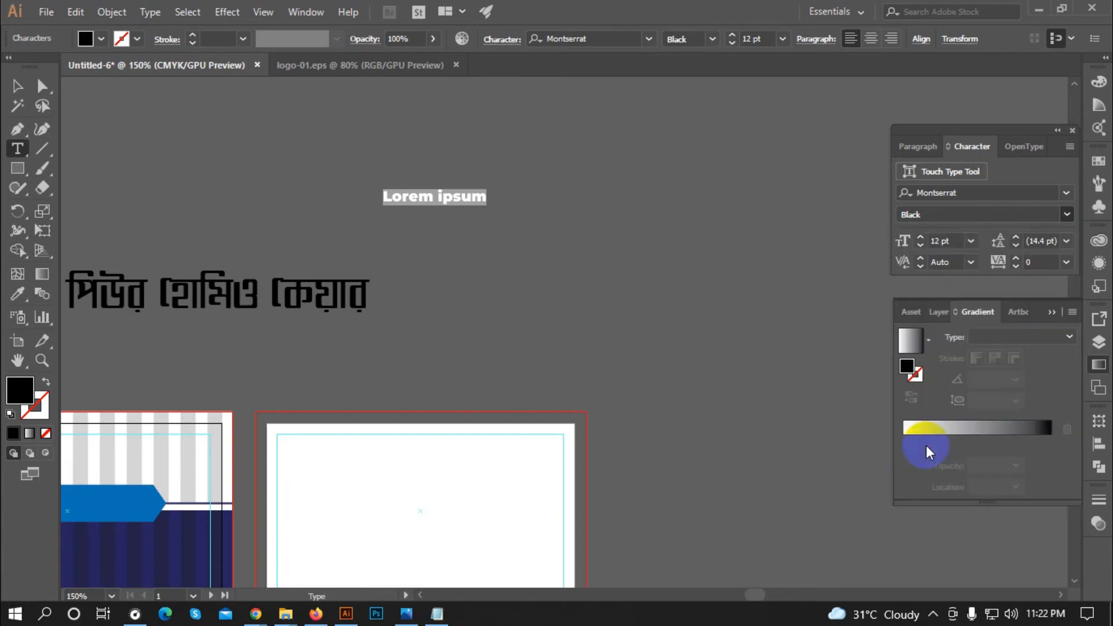
Step: Replace the placeholder with PURE HOMEO CARE and move it below the Bengali title
{"action": "double_click", "coordinate": [411, 196]}
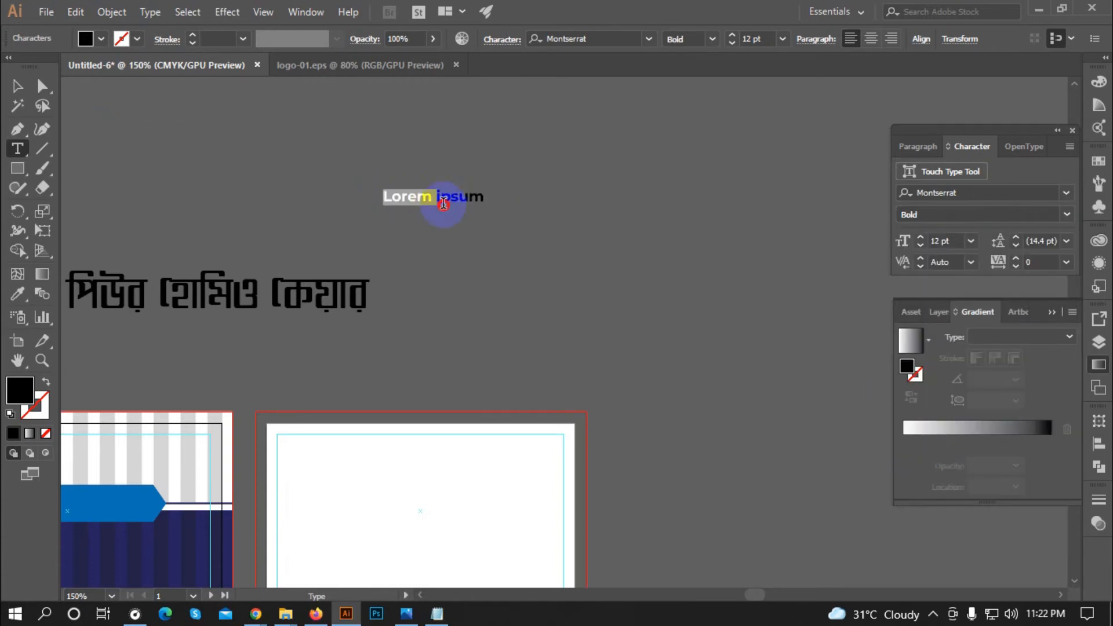
{"action": "triple_click", "coordinate": [443, 202]}
{"action": "type", "text": "P"}
{"action": "key", "text": "Escape"}
{"action": "key", "text": "ctrl+minus"}
{"action": "left_click_drag", "start_coordinate": [476, 225], "coordinate": [322, 328]}
Step: Enlarge PURE HOMEO CARE to the title's width and position it underneath
{"action": "key", "text": "ctrl+plus"}
{"action": "key", "text": "ctrl+plus"}
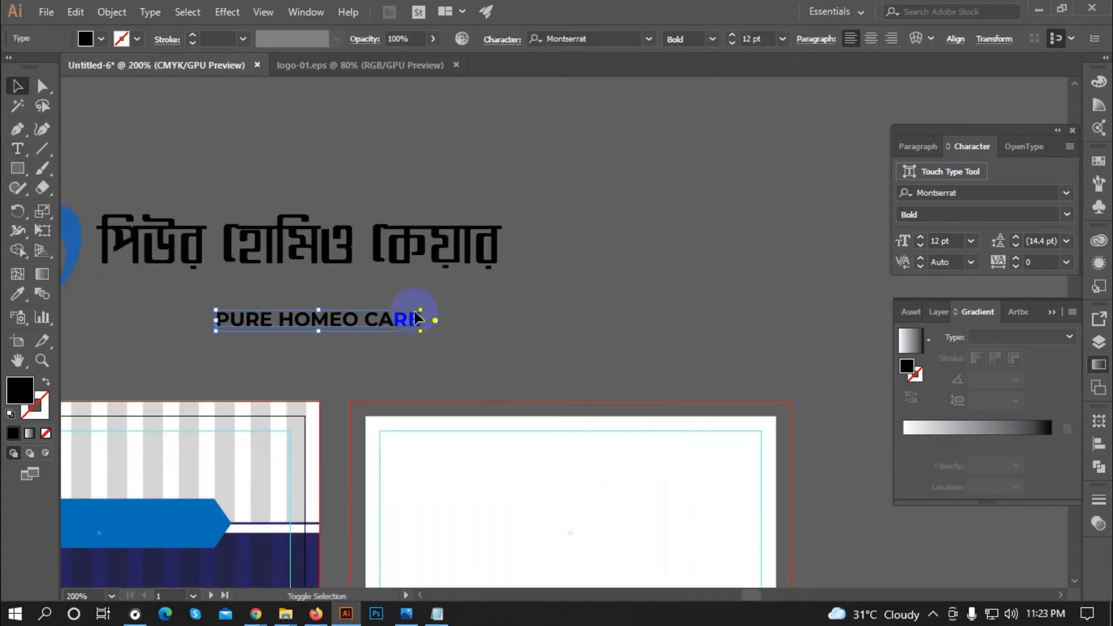
{"action": "left_click_drag", "start_coordinate": [426, 311], "coordinate": [513, 290]}
{"action": "left_click", "coordinate": [602, 268]}
{"action": "scroll", "coordinate": [435, 273], "scroll_direction": "down", "scroll_amount": 1}
{"action": "left_click_drag", "start_coordinate": [284, 311], "coordinate": [270, 297]}
{"action": "left_click_drag", "start_coordinate": [478, 281], "coordinate": [485, 279]}
{"action": "left_click", "coordinate": [446, 328]}
{"action": "scroll", "coordinate": [389, 305], "scroll_direction": "up", "scroll_amount": 1}
{"action": "scroll", "coordinate": [324, 301], "scroll_direction": "up", "scroll_amount": 1}
Step: Right-align the Bengali title and PURE HOMEO CARE with Horizontal Align Right
{"action": "left_click", "coordinate": [467, 285]}
{"action": "scroll", "coordinate": [466, 283], "scroll_direction": "down", "scroll_amount": 1}
{"action": "left_click", "coordinate": [291, 236]}
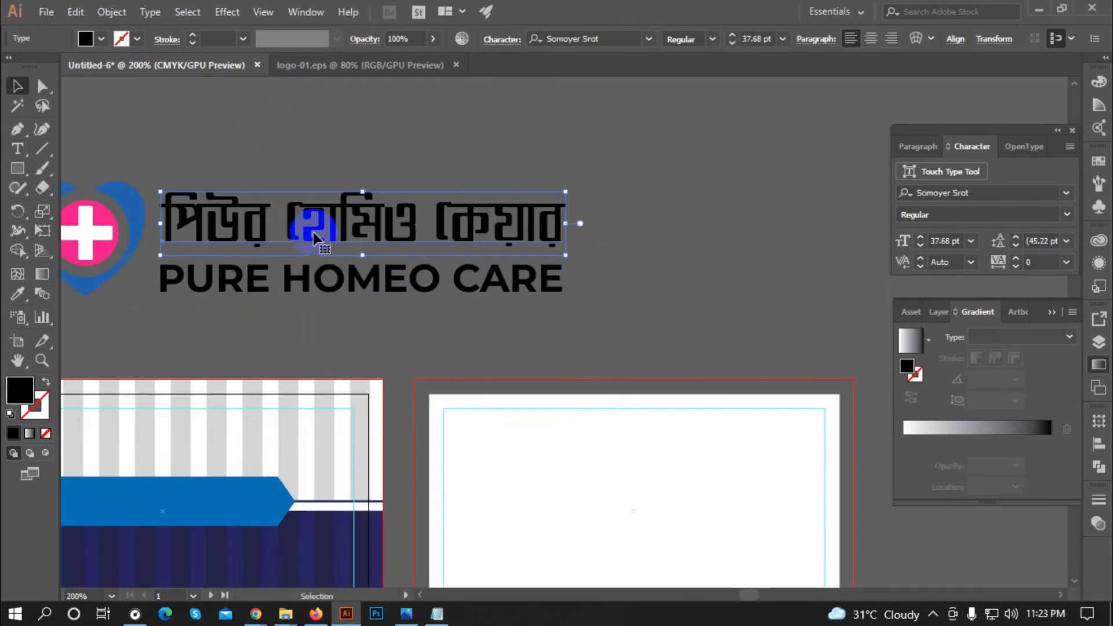
{"action": "left_click", "coordinate": [335, 280], "text": "shift"}
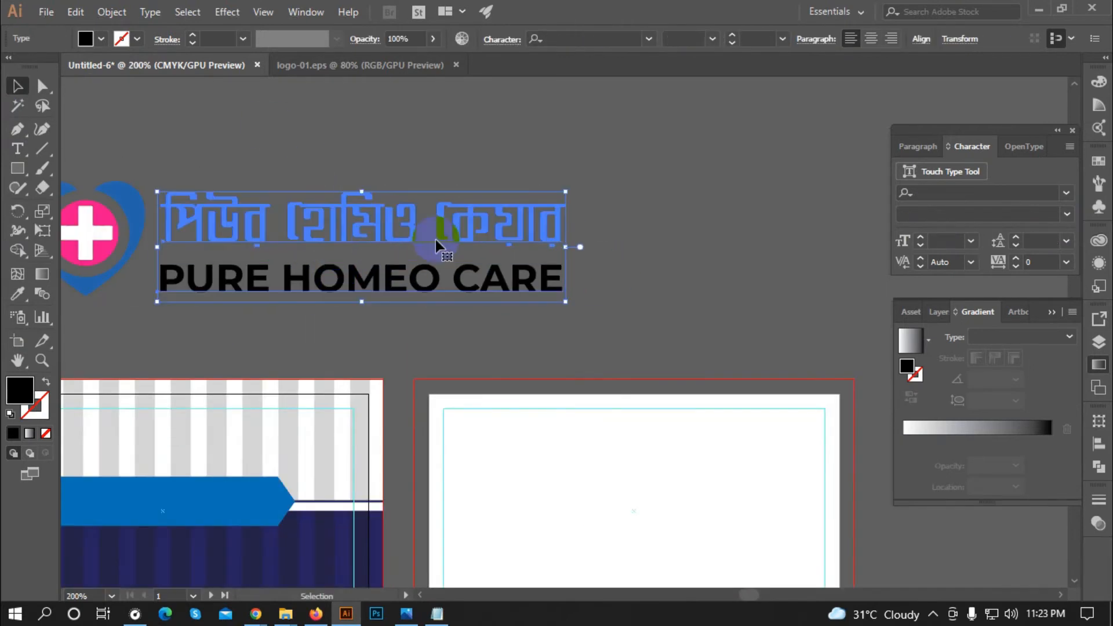
{"action": "left_click", "coordinate": [921, 38]}
{"action": "left_click", "coordinate": [815, 84]}
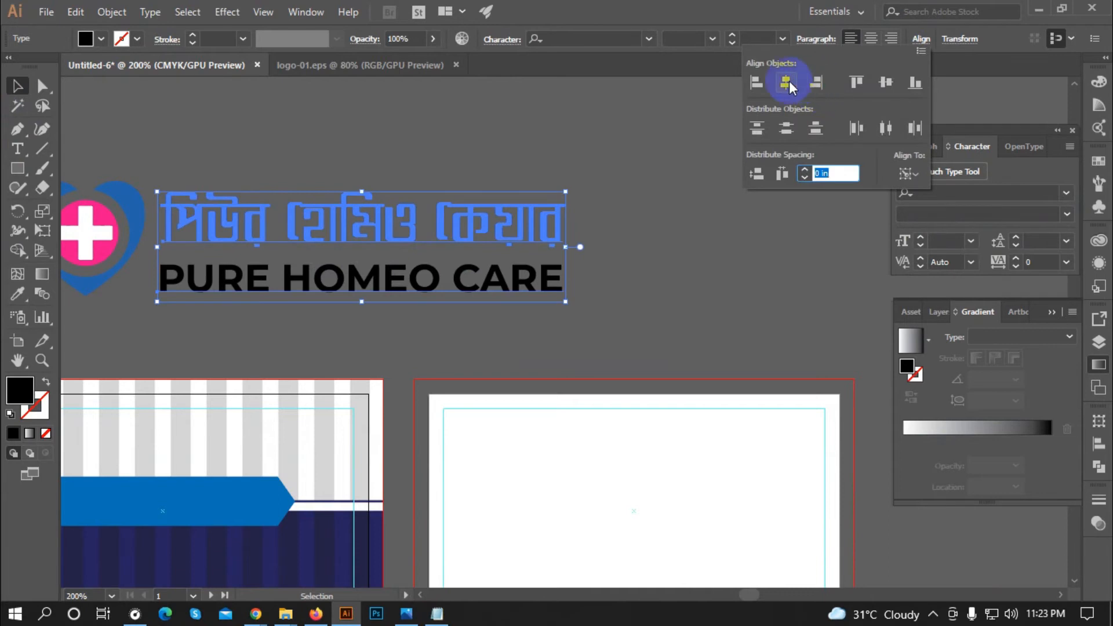
{"action": "left_click", "coordinate": [643, 264]}
Step: Colour the Bengali title with the heart's blue using the Eyedropper
{"action": "left_click", "coordinate": [211, 278]}
{"action": "scroll", "coordinate": [212, 278], "scroll_direction": "up", "scroll_amount": 1}
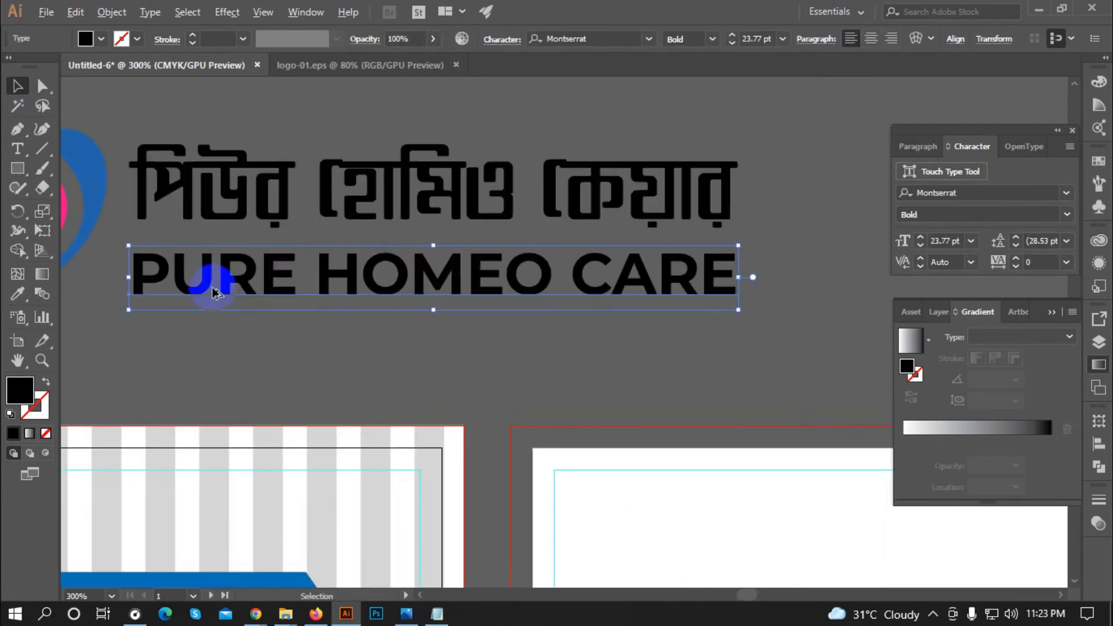
{"action": "scroll", "coordinate": [464, 284], "scroll_direction": "down", "scroll_amount": 1}
{"action": "scroll", "coordinate": [218, 209], "scroll_direction": "up", "scroll_amount": 5}
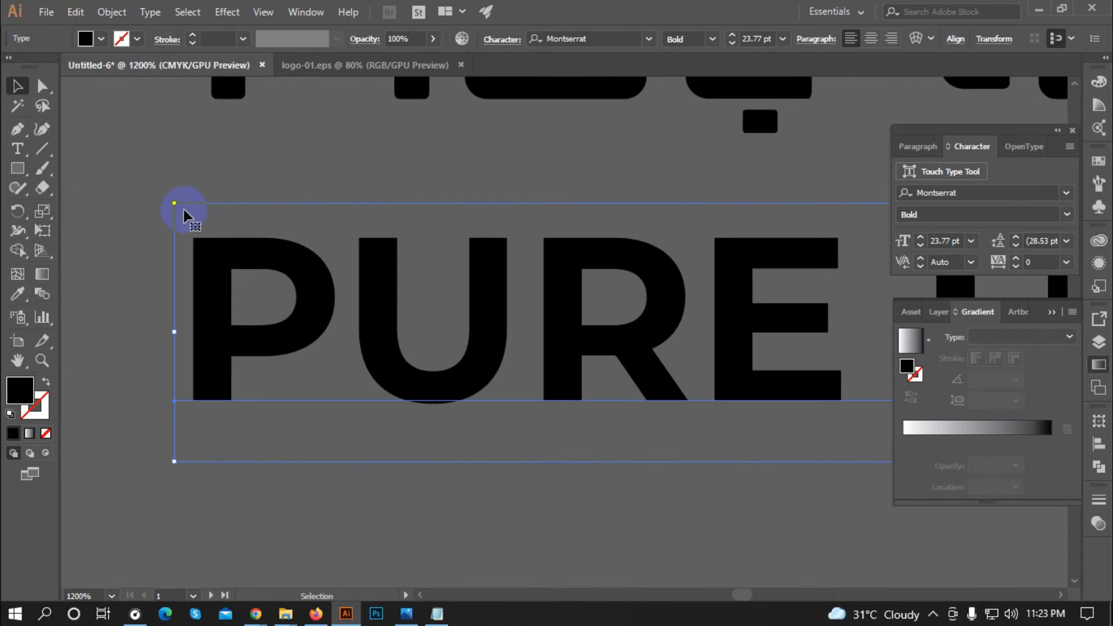
{"action": "left_click_drag", "start_coordinate": [178, 206], "coordinate": [174, 206]}
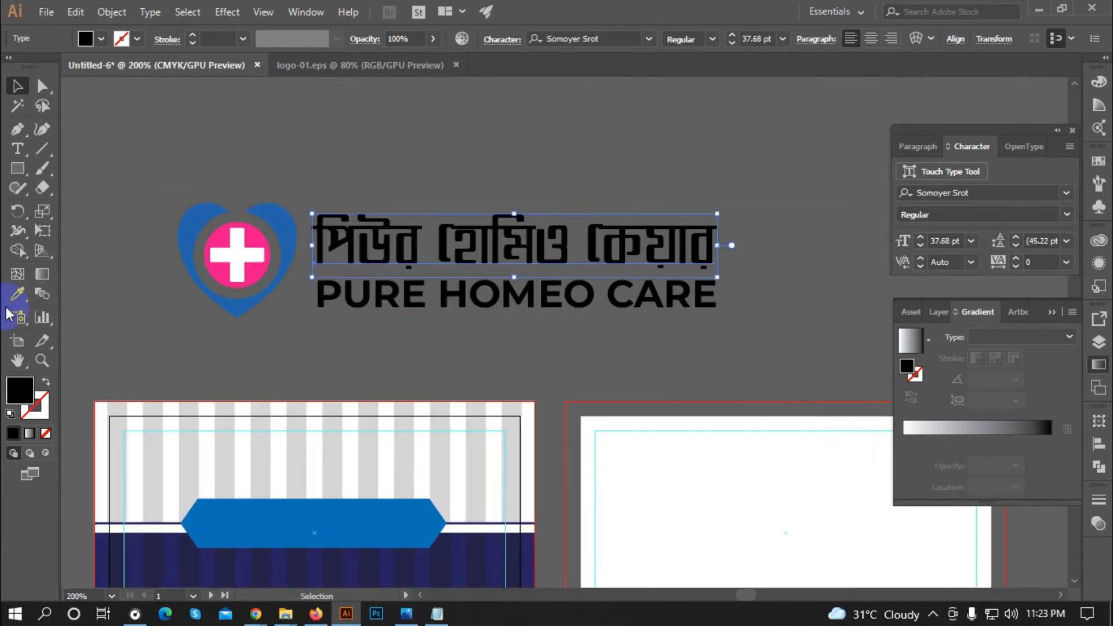
{"action": "left_click", "coordinate": [17, 294]}
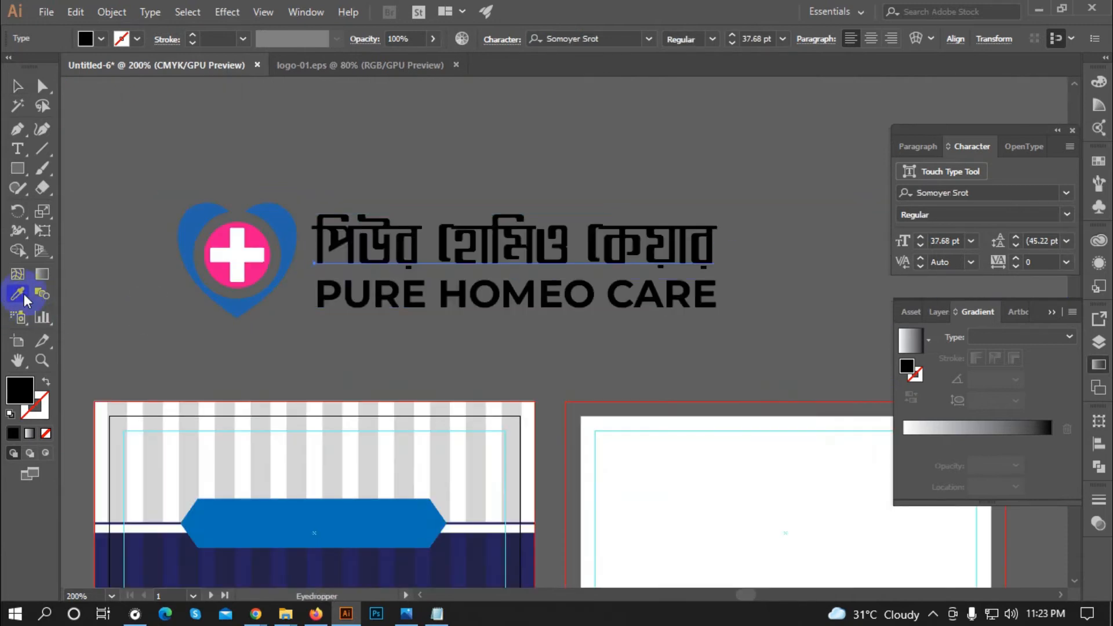
{"action": "left_click", "coordinate": [286, 232]}
{"action": "left_click", "coordinate": [22, 89]}
{"action": "left_click", "coordinate": [166, 142]}
Step: Colour PURE HOMEO CARE with the cross circle's pink using the Eyedropper
{"action": "left_click", "coordinate": [371, 298]}
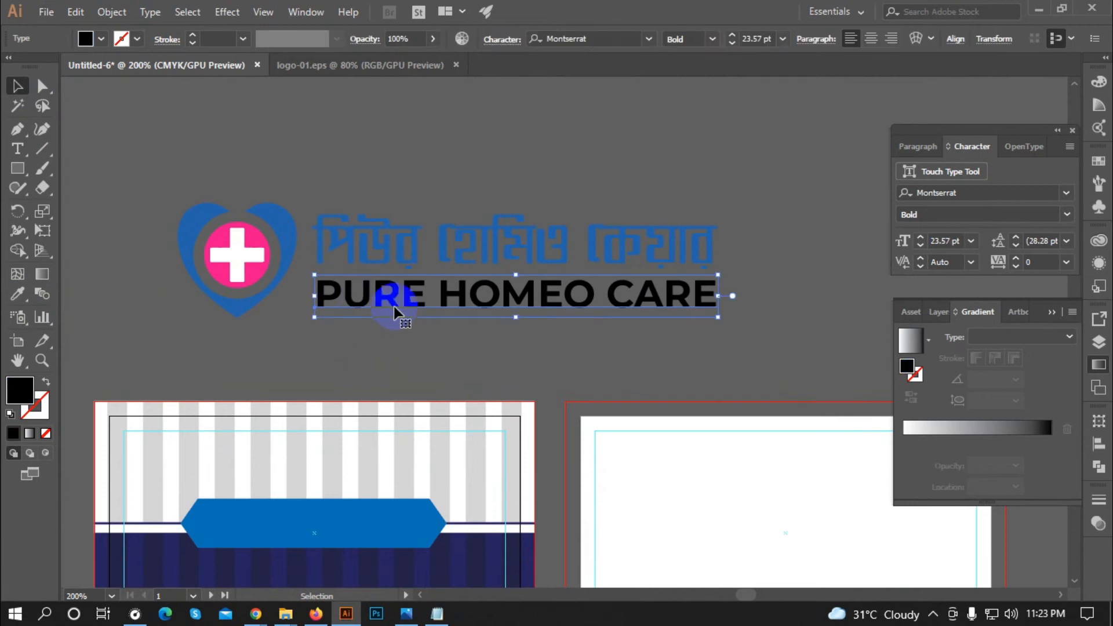
{"action": "left_click", "coordinate": [18, 293]}
{"action": "left_click", "coordinate": [219, 268]}
{"action": "left_click", "coordinate": [17, 86]}
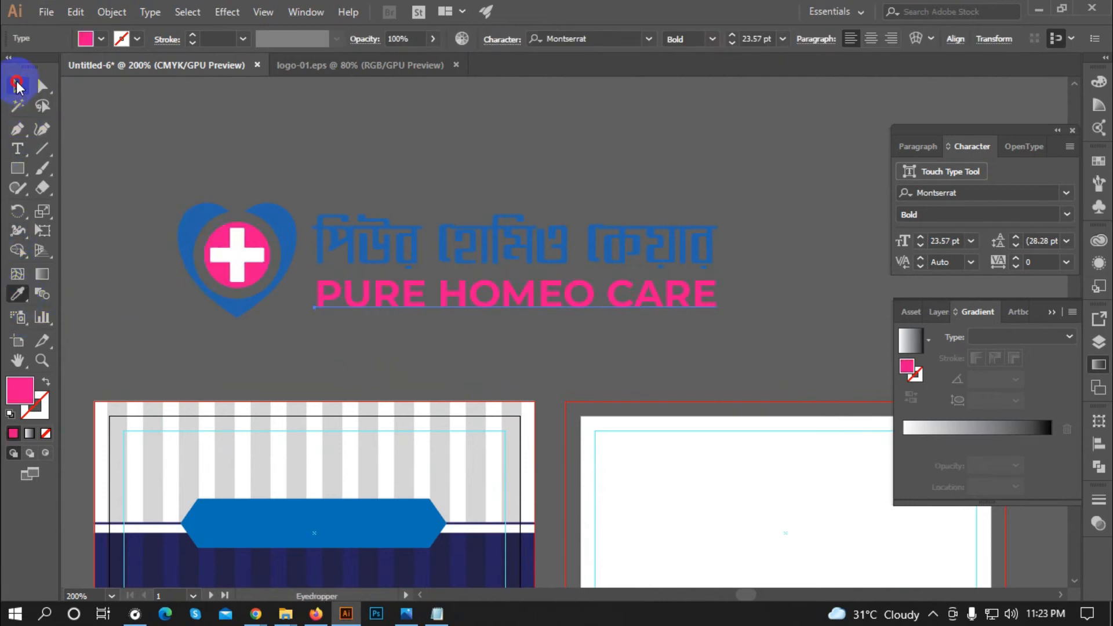
{"action": "key", "text": "ctrl+shift+a"}
{"action": "key", "text": "ctrl+equal"}
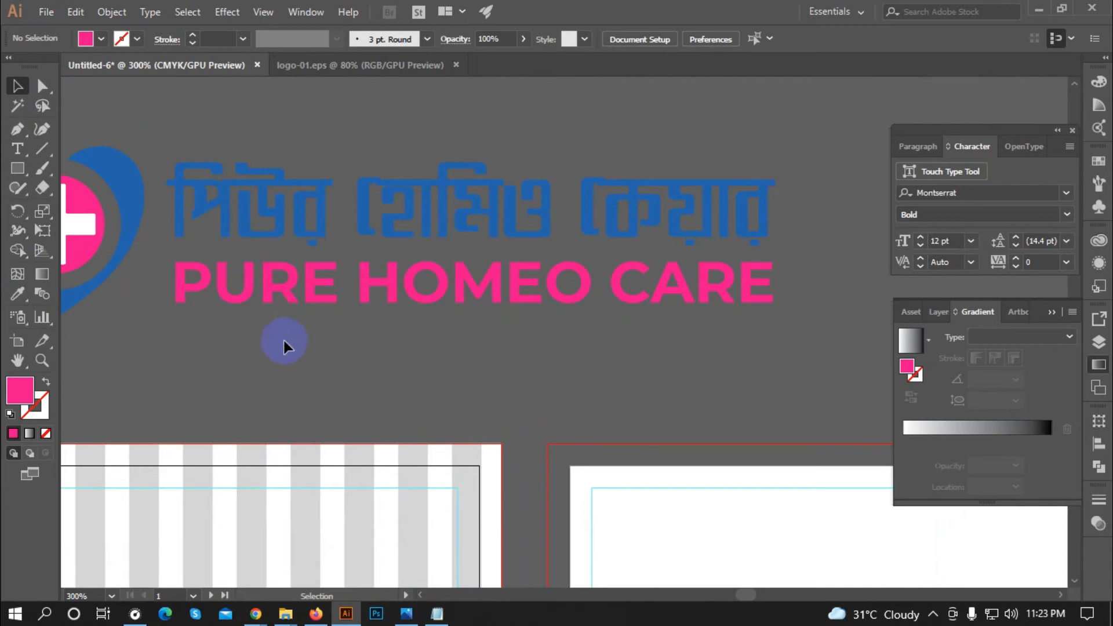
{"action": "left_click", "coordinate": [295, 302]}
Step: Convert PURE HOMEO CARE to outlines and ungroup it into separate letters
{"action": "right_click", "coordinate": [301, 289]}
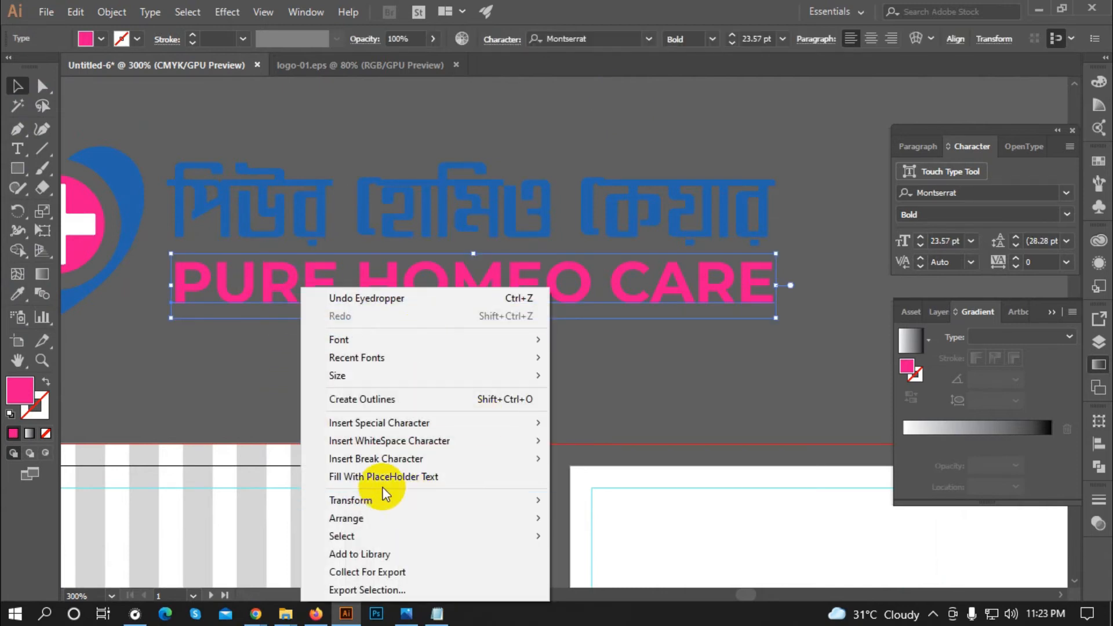
{"action": "left_click", "coordinate": [357, 399]}
{"action": "left_click", "coordinate": [270, 368]}
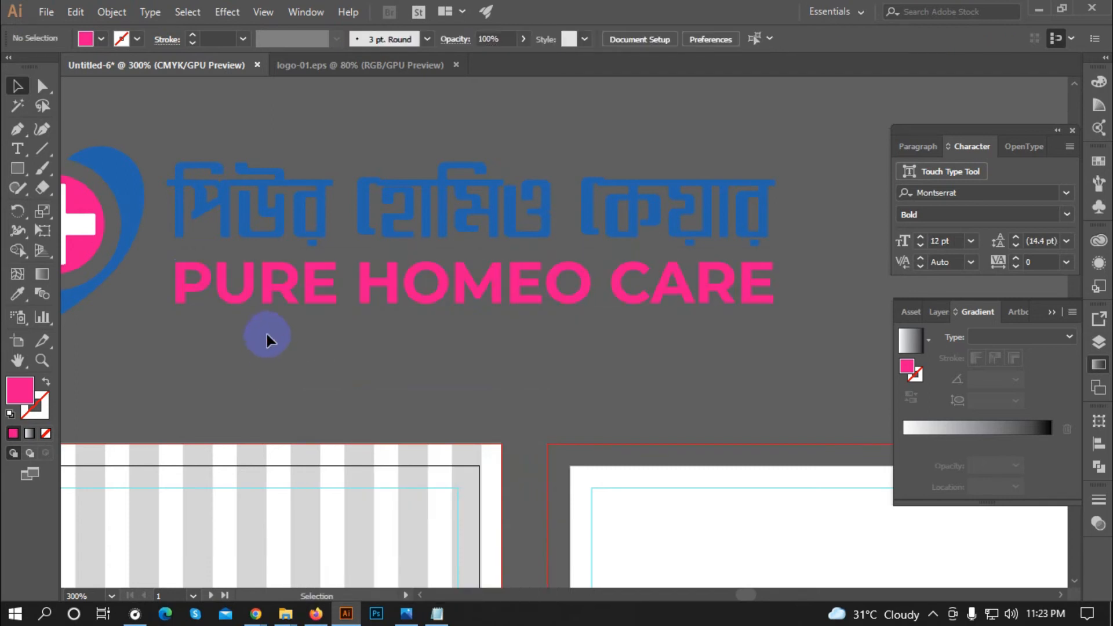
{"action": "right_click", "coordinate": [255, 284]}
{"action": "left_click", "coordinate": [200, 343]}
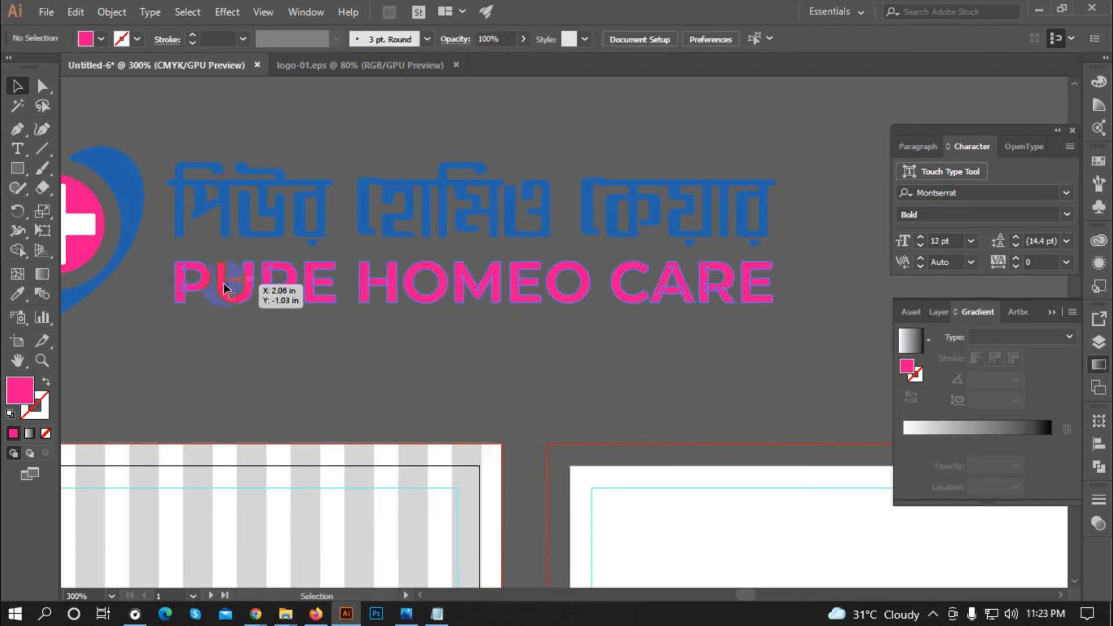
{"action": "left_click", "coordinate": [258, 290]}
{"action": "right_click", "coordinate": [263, 288]}
{"action": "left_click", "coordinate": [318, 406]}
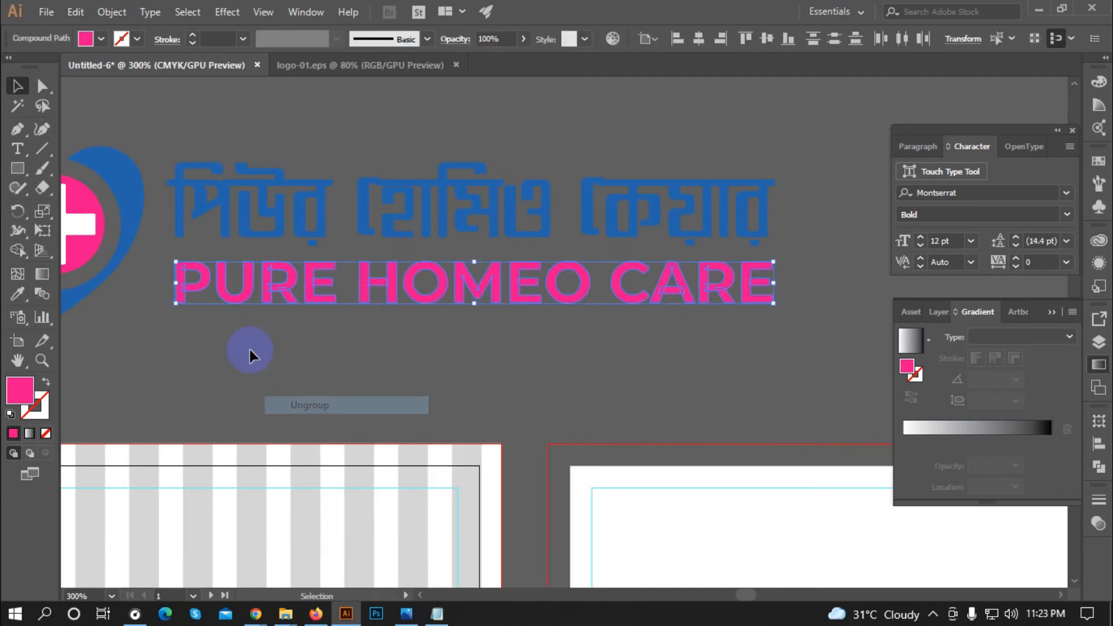
{"action": "left_click", "coordinate": [249, 349]}
Step: Round the corners of the letters P, U and R with live corner widgets
{"action": "left_click", "coordinate": [42, 87]}
{"action": "scroll", "coordinate": [151, 266], "scroll_direction": "up", "scroll_amount": 4}
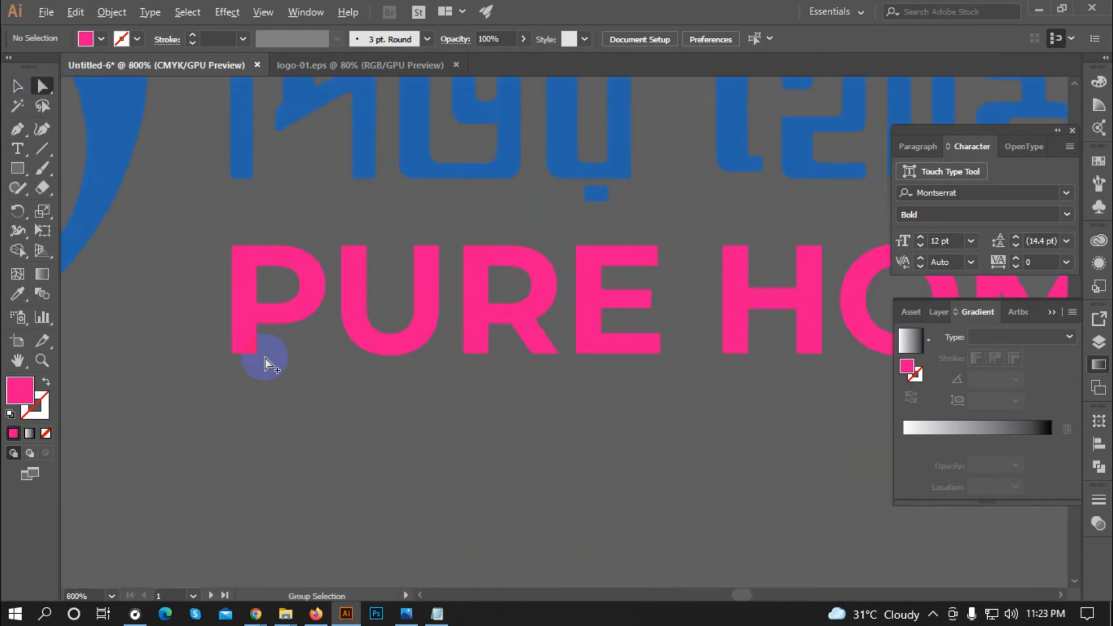
{"action": "left_click", "coordinate": [242, 340]}
{"action": "left_click_drag", "start_coordinate": [243, 336], "coordinate": [219, 325]}
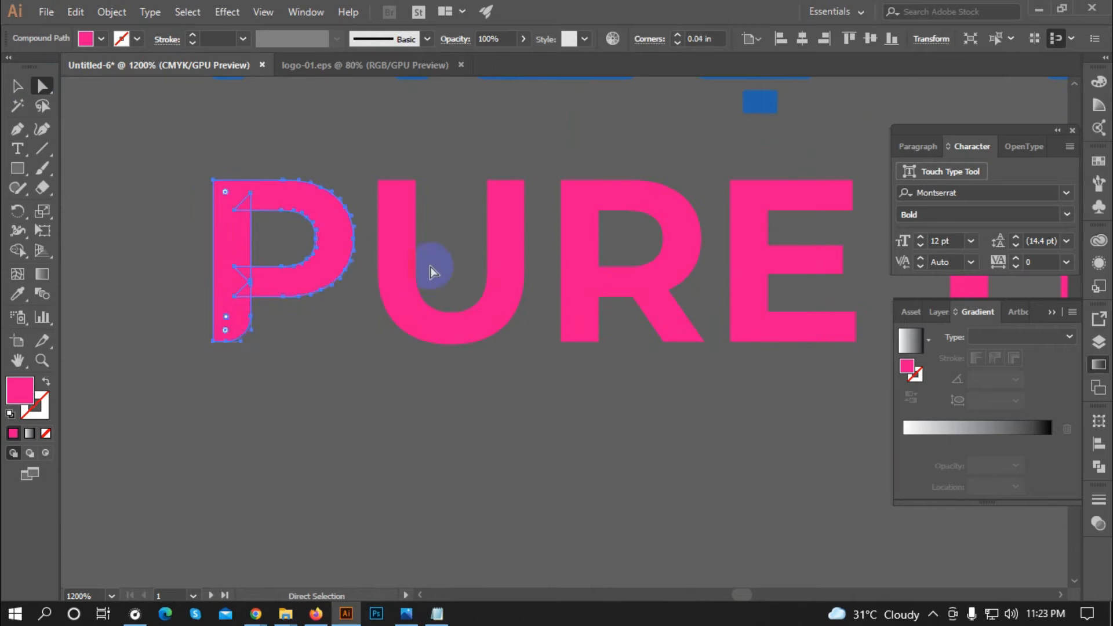
{"action": "left_click", "coordinate": [401, 211]}
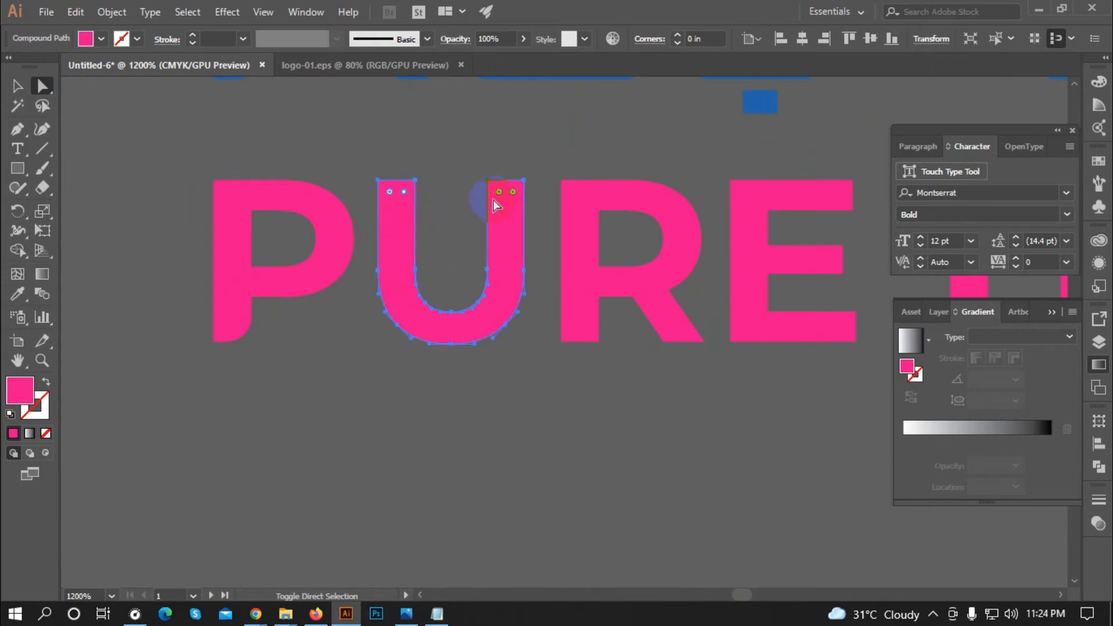
{"action": "left_click_drag", "start_coordinate": [500, 192], "coordinate": [509, 231]}
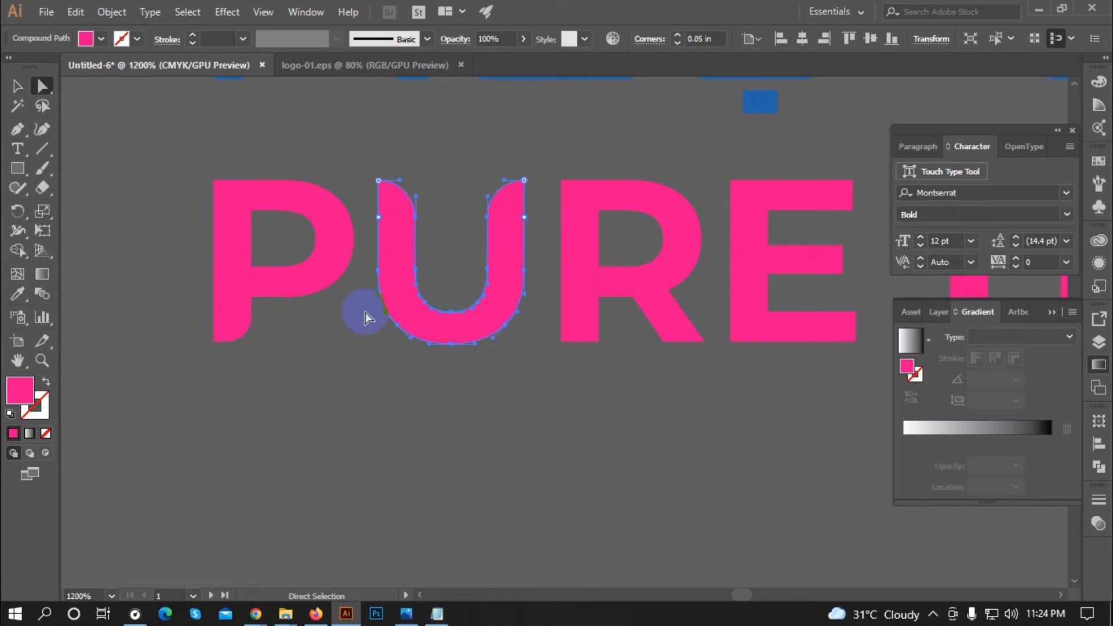
{"action": "scroll", "coordinate": [192, 387], "scroll_direction": "down", "scroll_amount": 2}
{"action": "scroll", "coordinate": [410, 336], "scroll_direction": "up", "scroll_amount": 2}
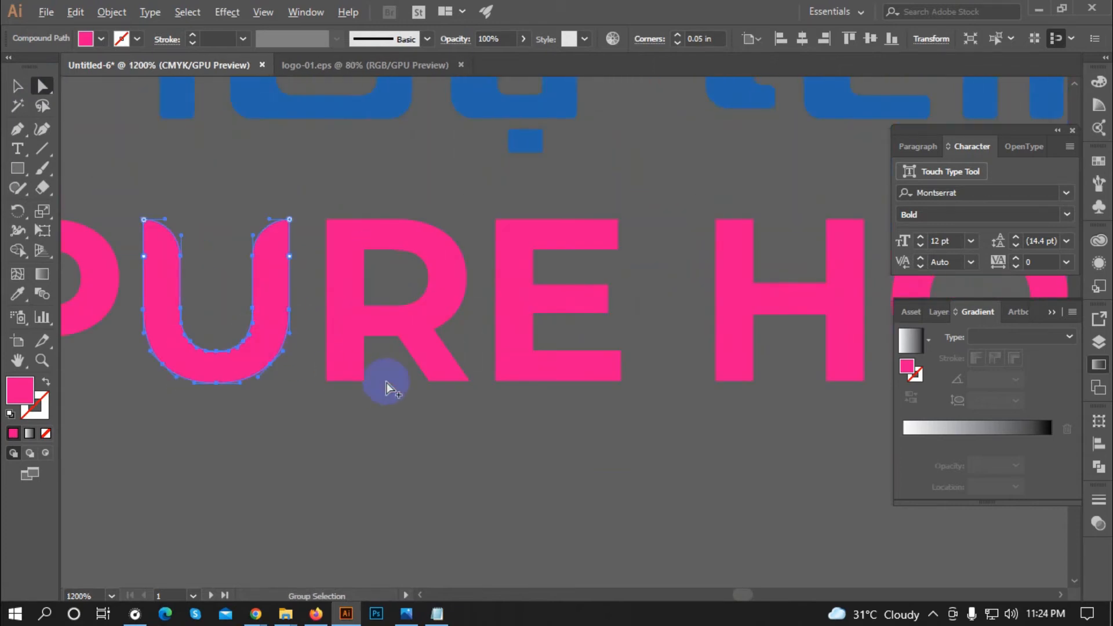
{"action": "left_click", "coordinate": [370, 384]}
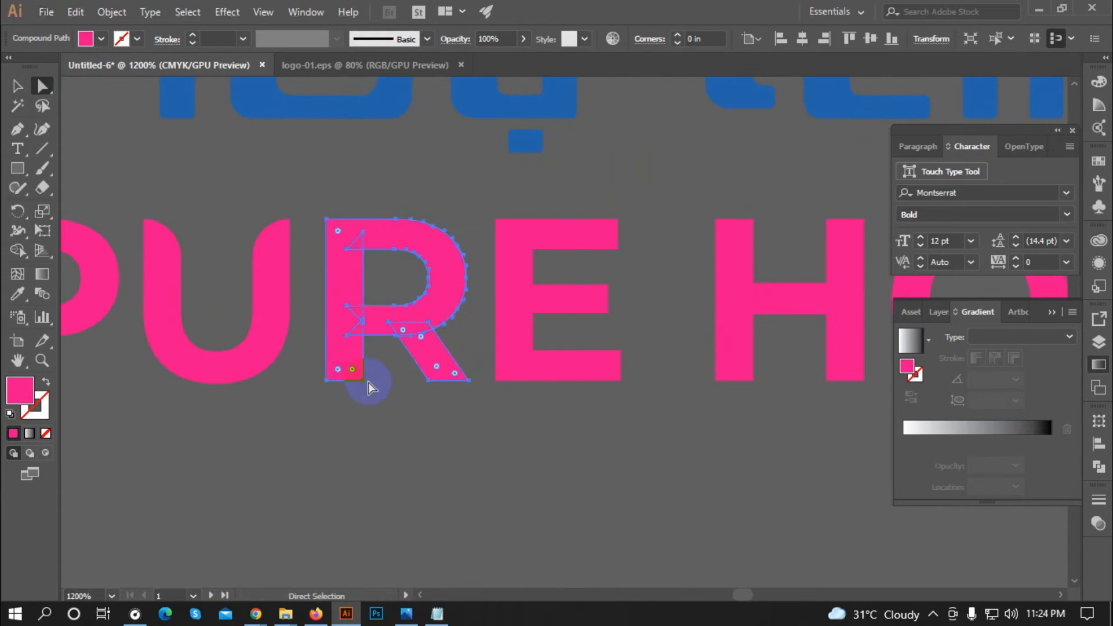
{"action": "mouse_move", "coordinate": [352, 368]}
{"action": "left_mouse_down"}
{"action": "mouse_move", "coordinate": [343, 355]}
{"action": "mouse_move", "coordinate": [352, 365]}
{"action": "left_mouse_up"}
{"action": "left_click_drag", "start_coordinate": [438, 369], "coordinate": [435, 365]}
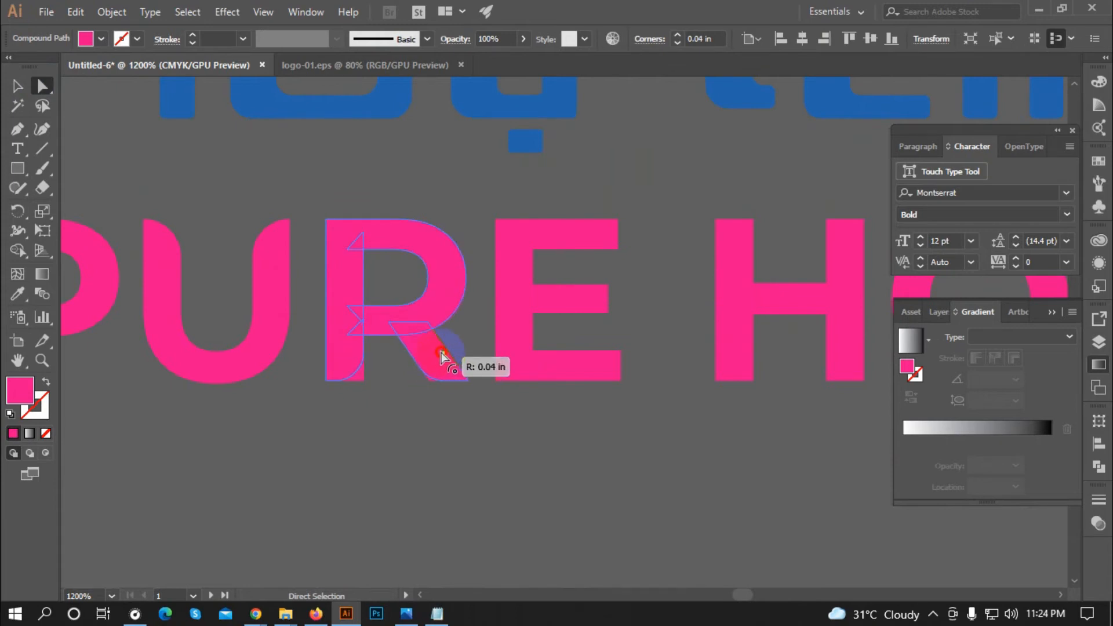
{"action": "left_click_drag", "start_coordinate": [440, 352], "coordinate": [441, 352]}
{"action": "scroll", "coordinate": [252, 379], "scroll_direction": "down", "scroll_amount": 2}
{"action": "scroll", "coordinate": [408, 345], "scroll_direction": "up", "scroll_amount": 2}
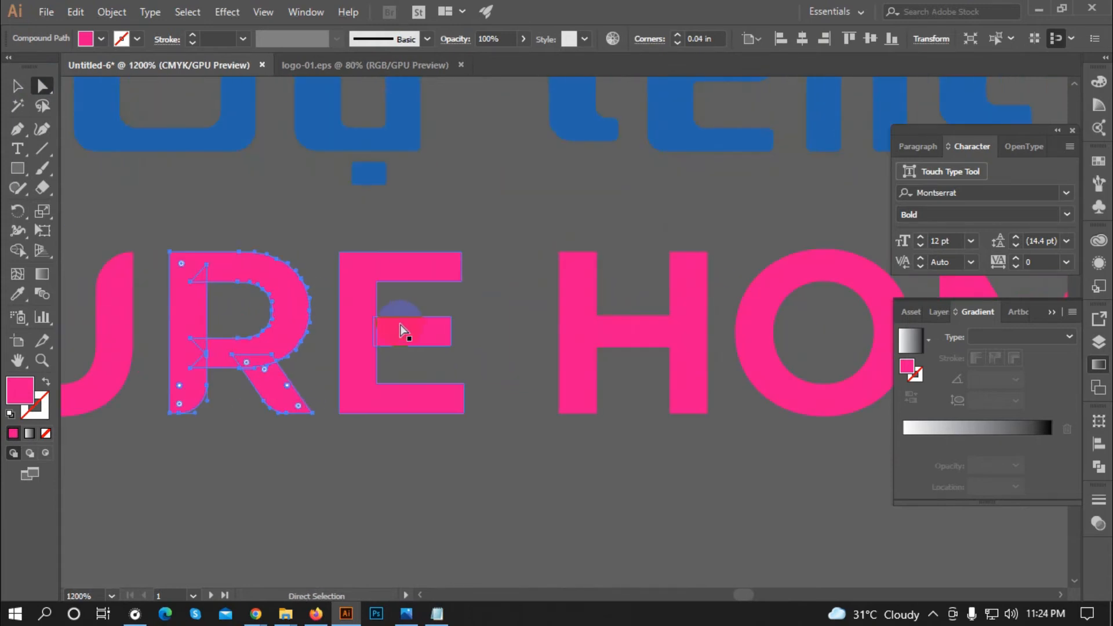
Step: Round the corners of the E, M, E in HOMEO and the C
{"action": "left_click", "coordinate": [440, 271]}
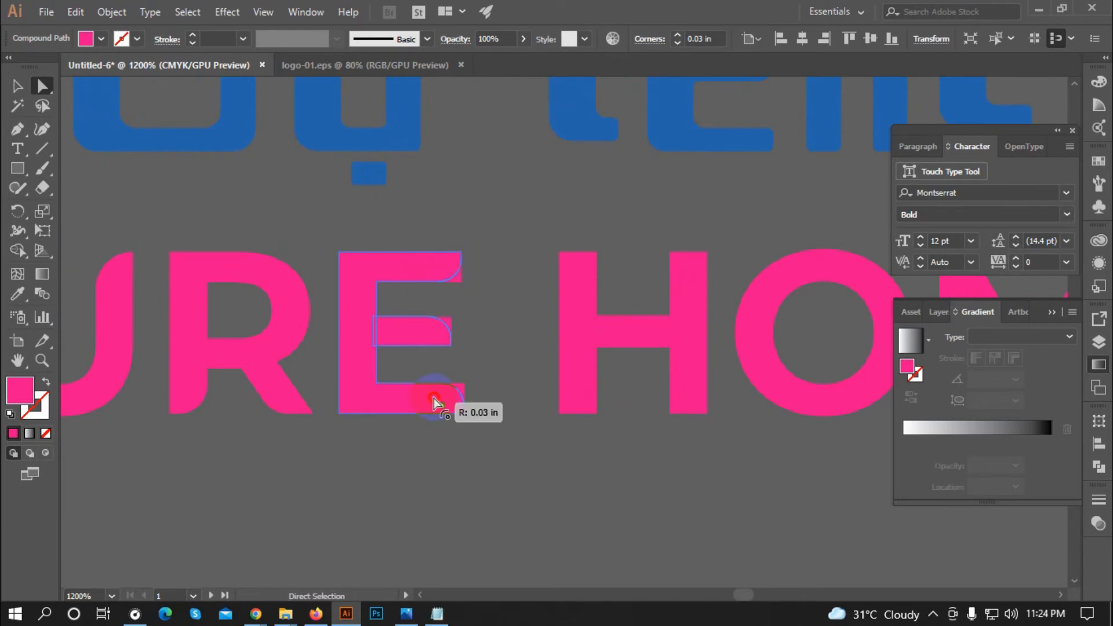
{"action": "scroll", "coordinate": [439, 348], "scroll_direction": "right", "scroll_amount": 3}
{"action": "left_click", "coordinate": [442, 278]}
{"action": "scroll", "coordinate": [477, 385], "scroll_direction": "right", "scroll_amount": 5}
{"action": "scroll", "coordinate": [478, 385], "scroll_direction": "up", "scroll_amount": 1}
{"action": "left_click", "coordinate": [455, 447]}
{"action": "scroll", "coordinate": [596, 443], "scroll_direction": "right", "scroll_amount": 5}
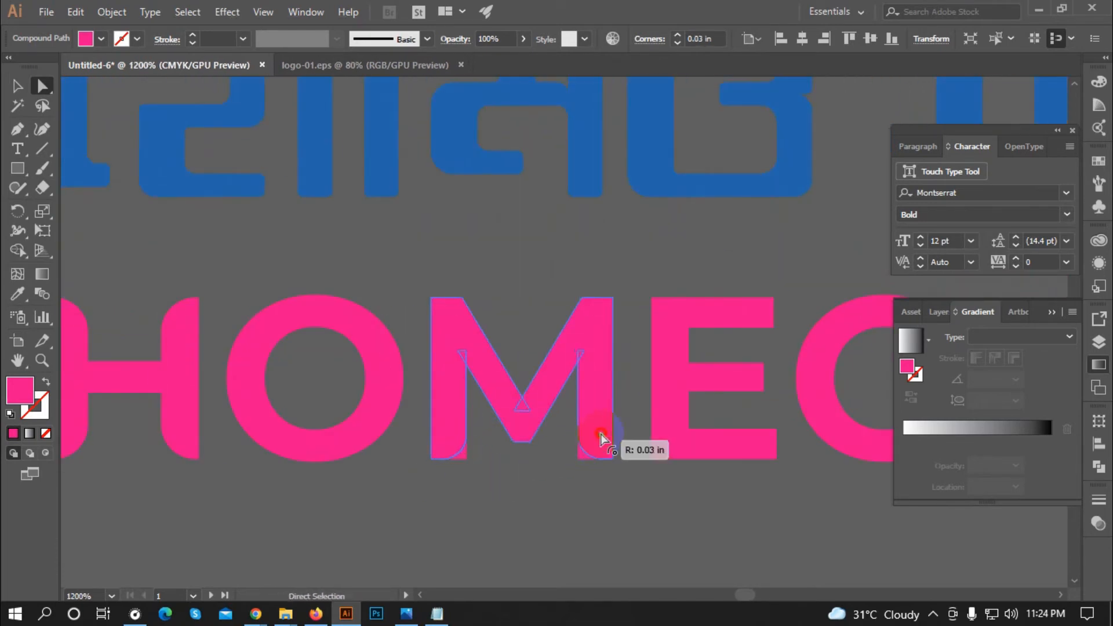
{"action": "left_click", "coordinate": [479, 427]}
{"action": "scroll", "coordinate": [642, 377], "scroll_direction": "right", "scroll_amount": 5}
{"action": "left_click", "coordinate": [641, 378]}
{"action": "scroll", "coordinate": [586, 440], "scroll_direction": "right", "scroll_amount": 2}
{"action": "scroll", "coordinate": [587, 441], "scroll_direction": "up", "scroll_amount": 3}
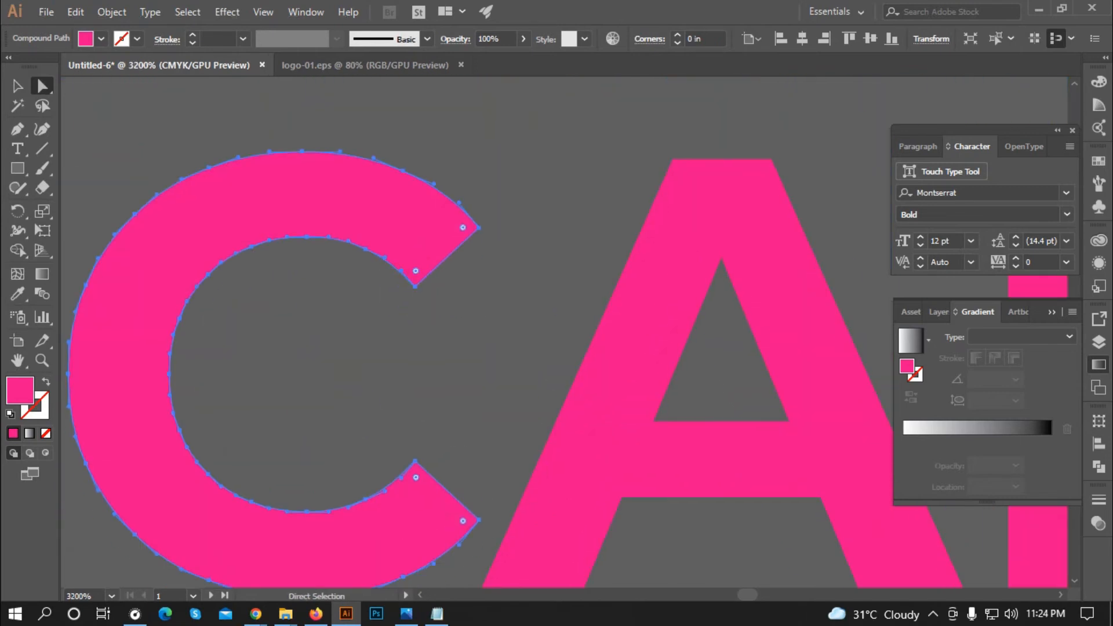
{"action": "scroll", "coordinate": [216, 447], "scroll_direction": "down", "scroll_amount": 2}
{"action": "left_click", "coordinate": [239, 426]}
{"action": "left_click_drag", "start_coordinate": [238, 427], "coordinate": [224, 472]}
{"action": "left_click", "coordinate": [269, 379]}
{"action": "scroll", "coordinate": [269, 379], "scroll_direction": "down", "scroll_amount": 1}
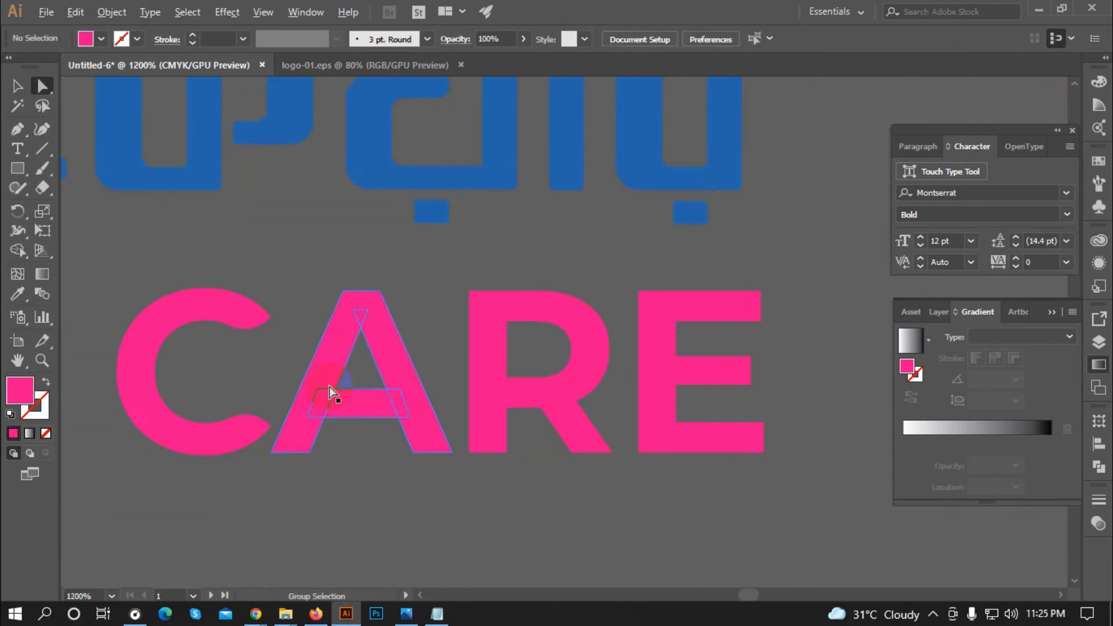
Step: Round the corners of the A and the E in CARE
{"action": "left_click", "coordinate": [329, 387]}
{"action": "scroll", "coordinate": [304, 425], "scroll_direction": "up", "scroll_amount": 2}
{"action": "scroll", "coordinate": [521, 441], "scroll_direction": "right", "scroll_amount": 3}
{"action": "left_click_drag", "start_coordinate": [524, 463], "coordinate": [572, 431]}
{"action": "scroll", "coordinate": [580, 406], "scroll_direction": "right", "scroll_amount": 3}
{"action": "left_click", "coordinate": [631, 295]}
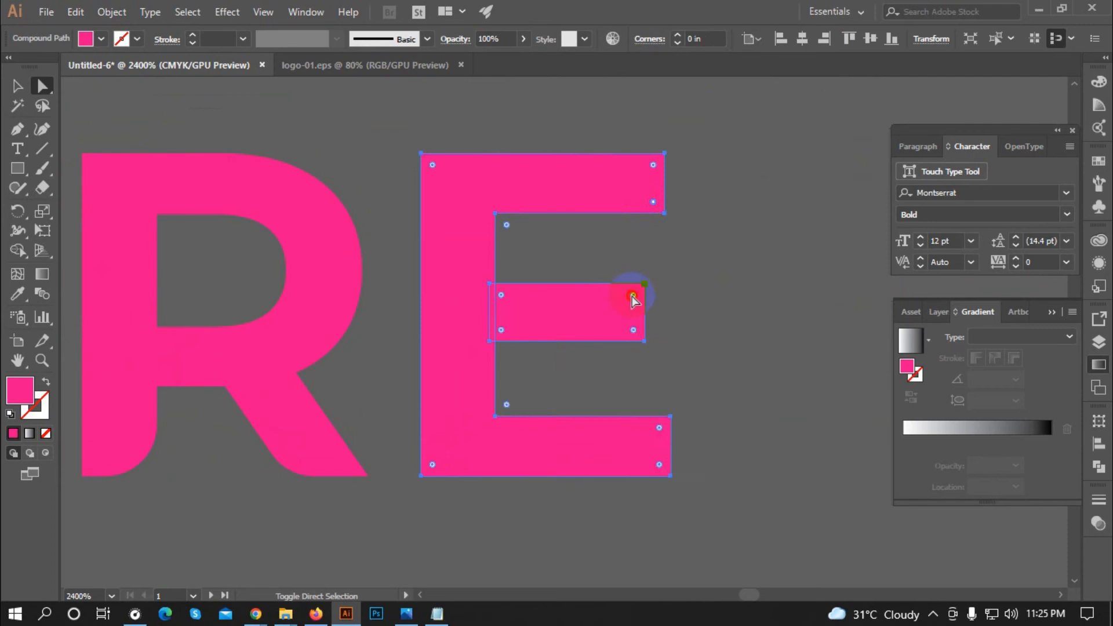
{"action": "left_click_drag", "start_coordinate": [659, 463], "coordinate": [648, 444]}
{"action": "left_click", "coordinate": [693, 383]}
{"action": "scroll", "coordinate": [510, 338], "scroll_direction": "down", "scroll_amount": 8}
{"action": "scroll", "coordinate": [262, 351], "scroll_direction": "up", "scroll_amount": 2}
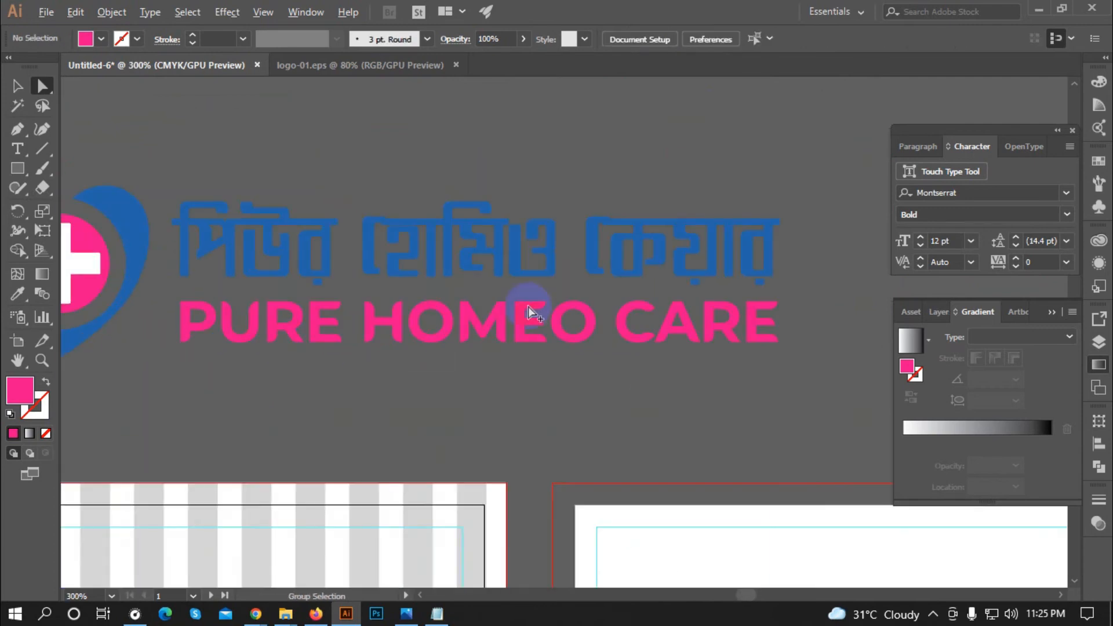
Step: Nudge PURE HOMEO CARE up closer to the Bengali title
{"action": "left_click", "coordinate": [18, 86]}
{"action": "scroll", "coordinate": [483, 295], "scroll_direction": "down", "scroll_amount": 2}
{"action": "scroll", "coordinate": [290, 317], "scroll_direction": "up", "scroll_amount": 1}
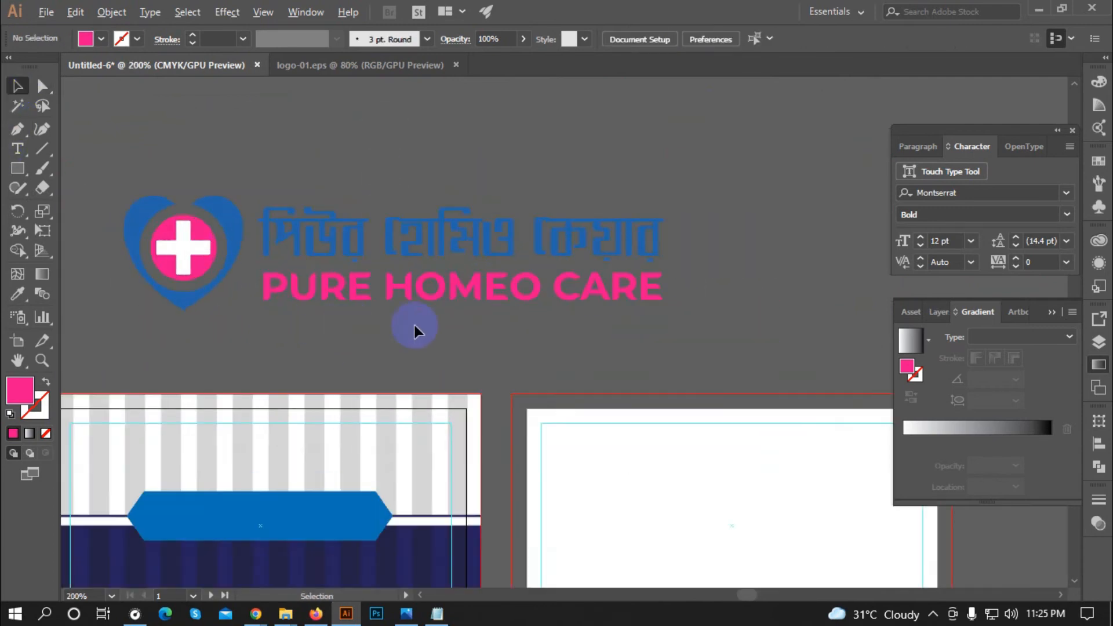
{"action": "left_click", "coordinate": [260, 277]}
{"action": "left_click_drag", "start_coordinate": [472, 286], "coordinate": [472, 282]}
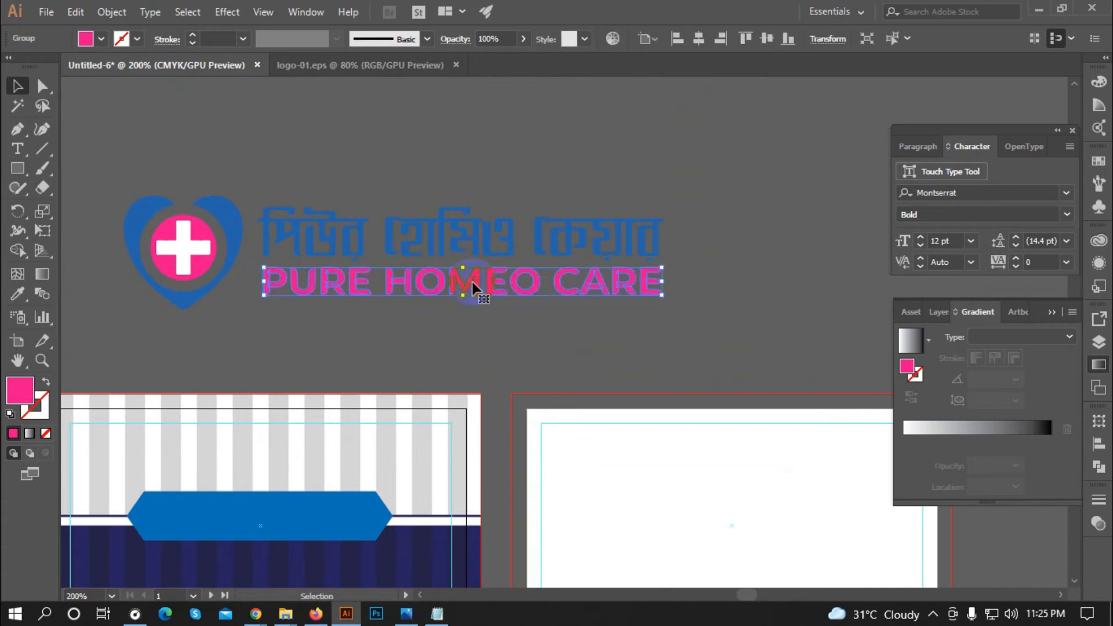
{"action": "left_click", "coordinate": [491, 339]}
Step: Scale the whole heart logo with both titles down by a corner handle
{"action": "left_click_drag", "start_coordinate": [255, 288], "coordinate": [114, 186]}
{"action": "scroll", "coordinate": [413, 196], "scroll_direction": "down", "scroll_amount": 2}
{"action": "left_click_drag", "start_coordinate": [536, 197], "coordinate": [462, 213]}
{"action": "scroll", "coordinate": [398, 267], "scroll_direction": "up", "scroll_amount": 1}
{"action": "left_click", "coordinate": [298, 348]}
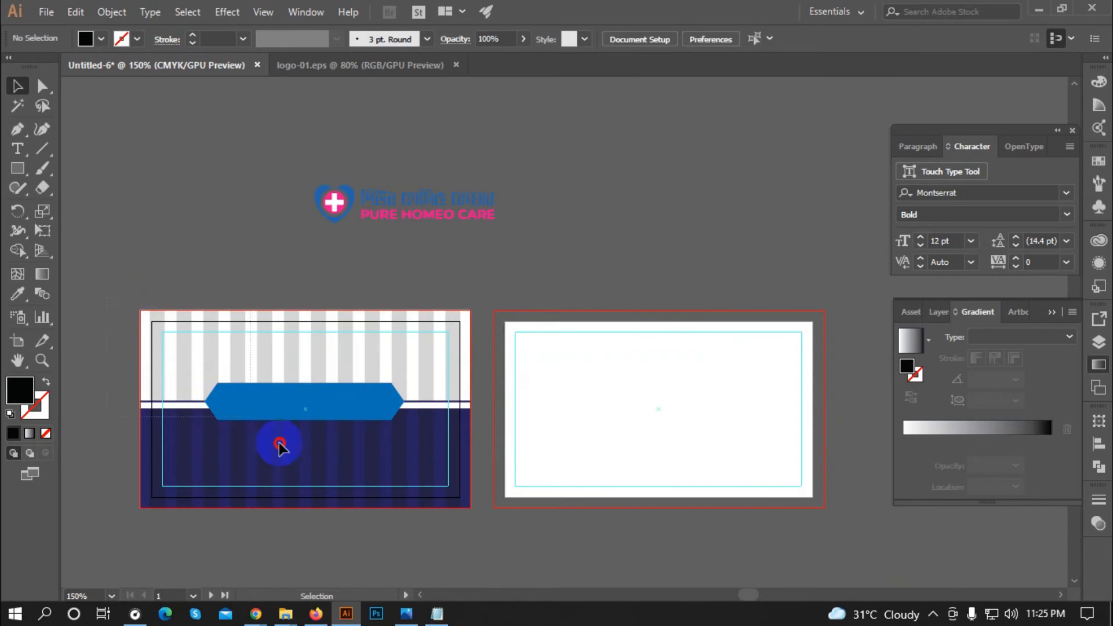
Step: Move the logo and titles onto the striped top of the left card
{"action": "left_click_drag", "start_coordinate": [481, 519], "coordinate": [492, 514]}
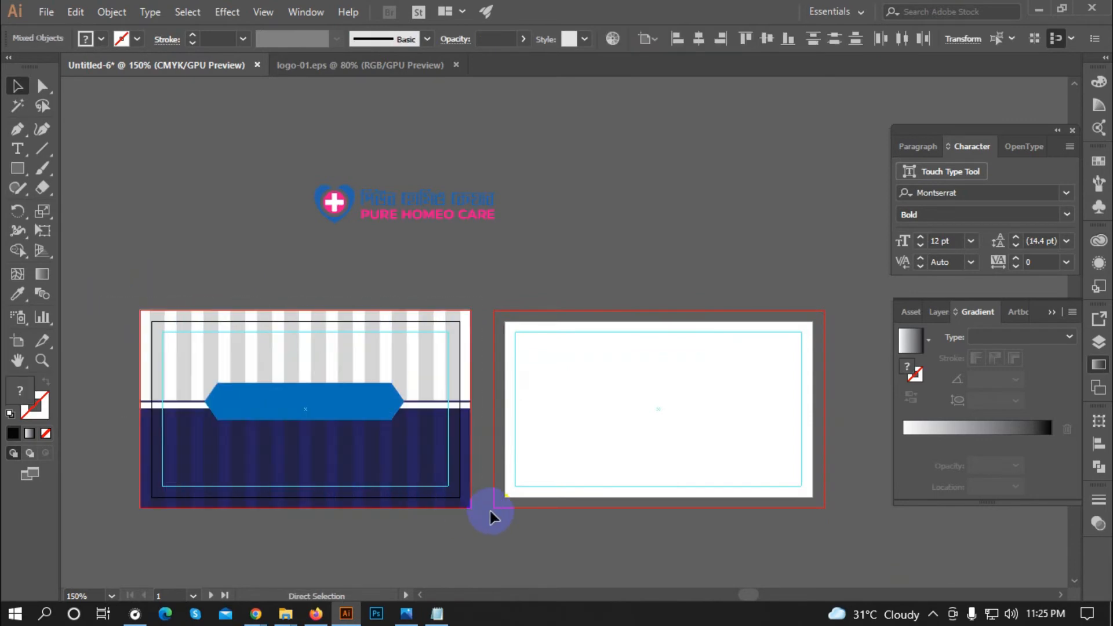
{"action": "left_click", "coordinate": [489, 513]}
{"action": "left_click_drag", "start_coordinate": [301, 138], "coordinate": [302, 376]}
{"action": "left_click_drag", "start_coordinate": [302, 376], "coordinate": [298, 365]}
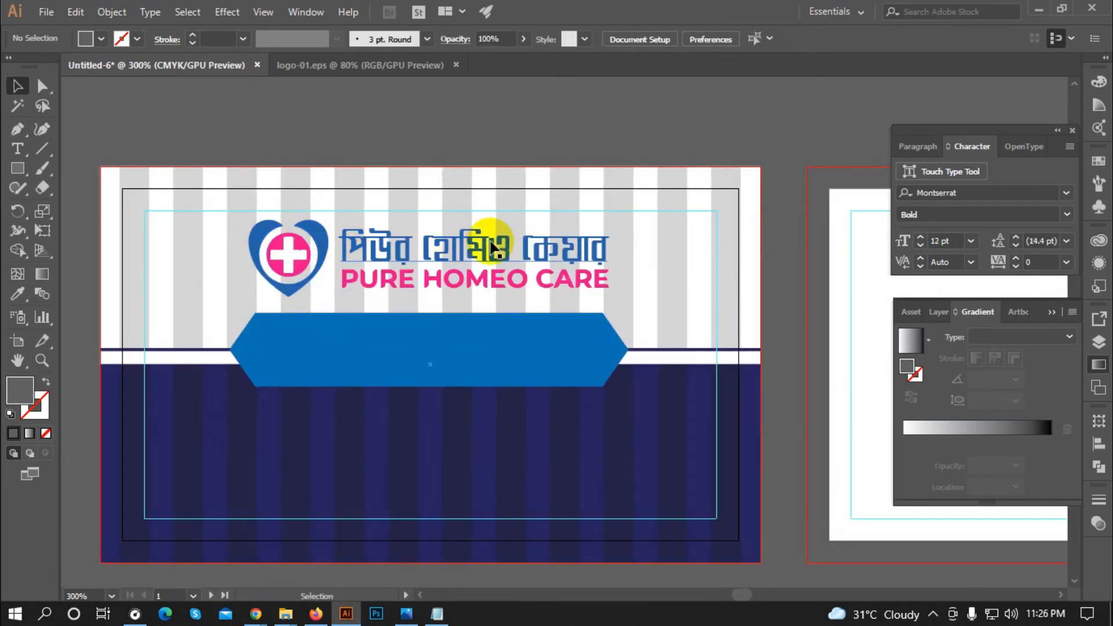
Step: Centre the logo group horizontally on the card front
{"action": "left_click", "coordinate": [351, 255]}
{"action": "key", "text": "ctrl+minus"}
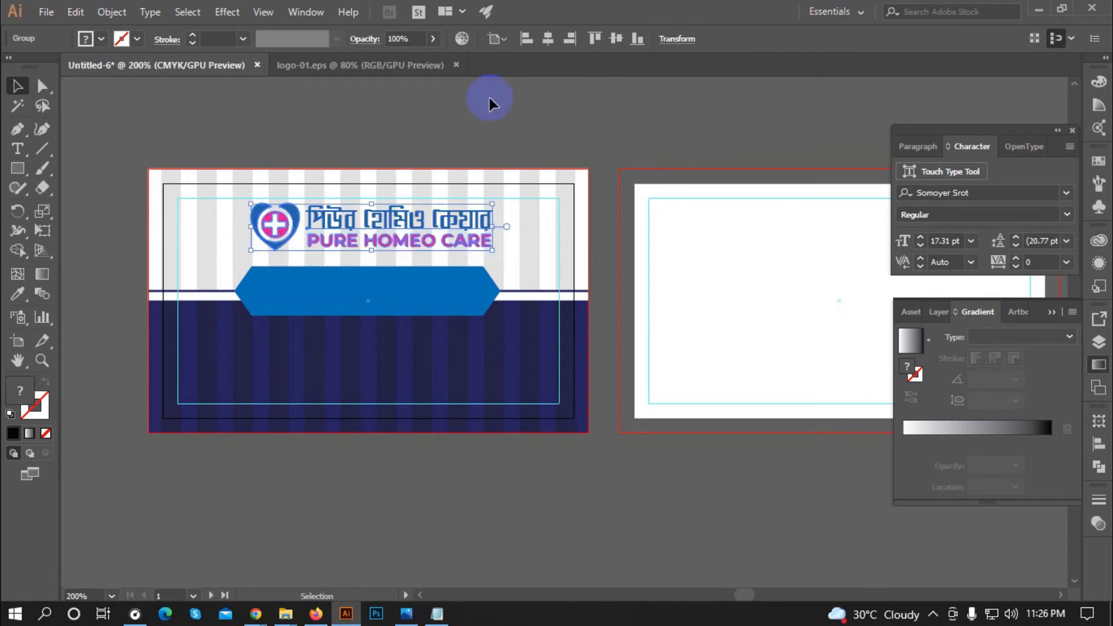
{"action": "left_click", "coordinate": [545, 38]}
{"action": "left_click", "coordinate": [442, 120]}
Step: Paste the tagline 'A Center For Classical Homoeoathy' as a new text line above the cards
{"action": "key", "text": "ctrl+minus"}
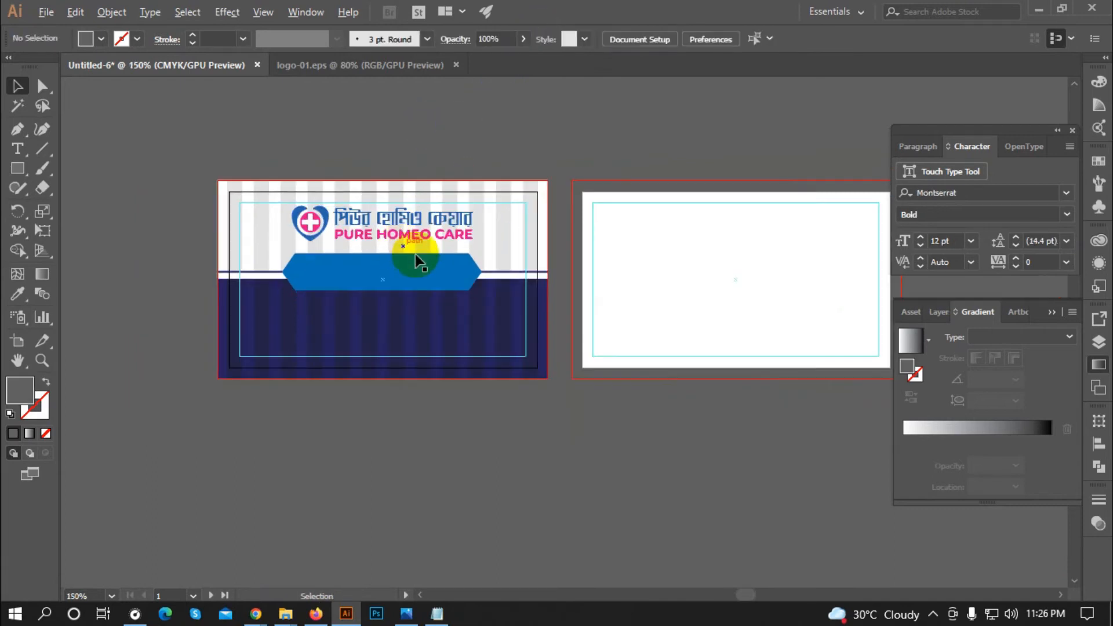
{"action": "scroll", "coordinate": [393, 284], "scroll_direction": "up", "scroll_amount": 1}
{"action": "left_click", "coordinate": [485, 244]}
{"action": "key", "text": "ctrl+f"}
{"action": "scroll", "coordinate": [475, 146], "scroll_direction": "up", "scroll_amount": 1}
{"action": "left_click", "coordinate": [1037, 259]}
Step: Set the tagline's font style to Montserrat Regular
{"action": "left_click", "coordinate": [1065, 214]}
{"action": "left_click", "coordinate": [946, 341]}
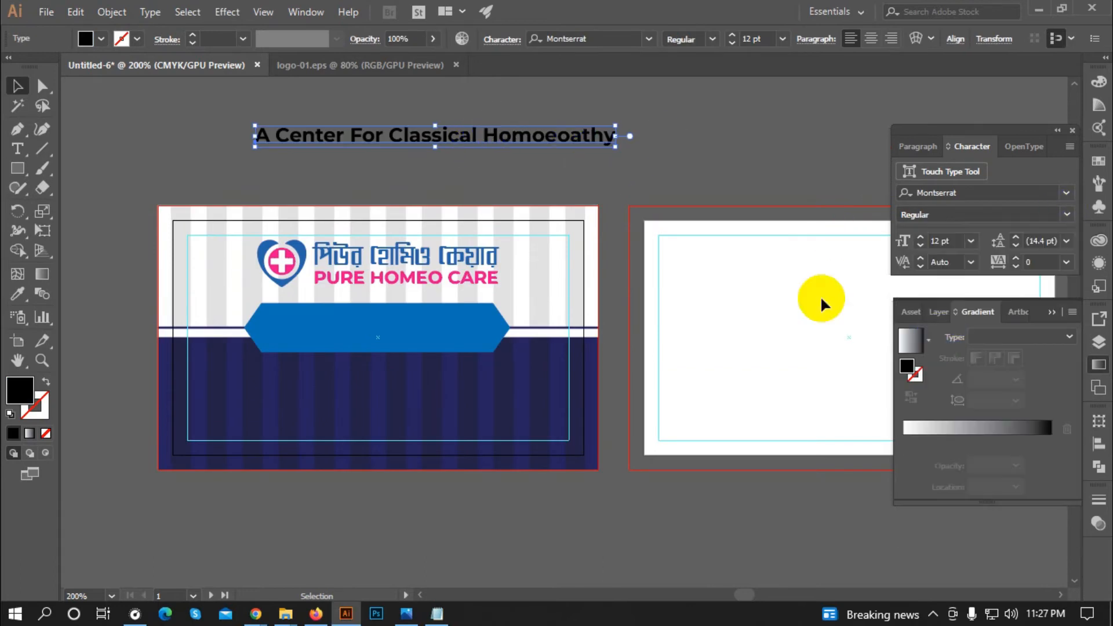
{"action": "left_click", "coordinate": [487, 167]}
{"action": "scroll", "coordinate": [486, 167], "scroll_direction": "up", "scroll_amount": 1}
Step: Move the tagline onto the blue banner, squeeze it to fit, and centre it on the banner
{"action": "left_click_drag", "start_coordinate": [429, 125], "coordinate": [352, 401]}
{"action": "scroll", "coordinate": [497, 373], "scroll_direction": "down", "scroll_amount": 1}
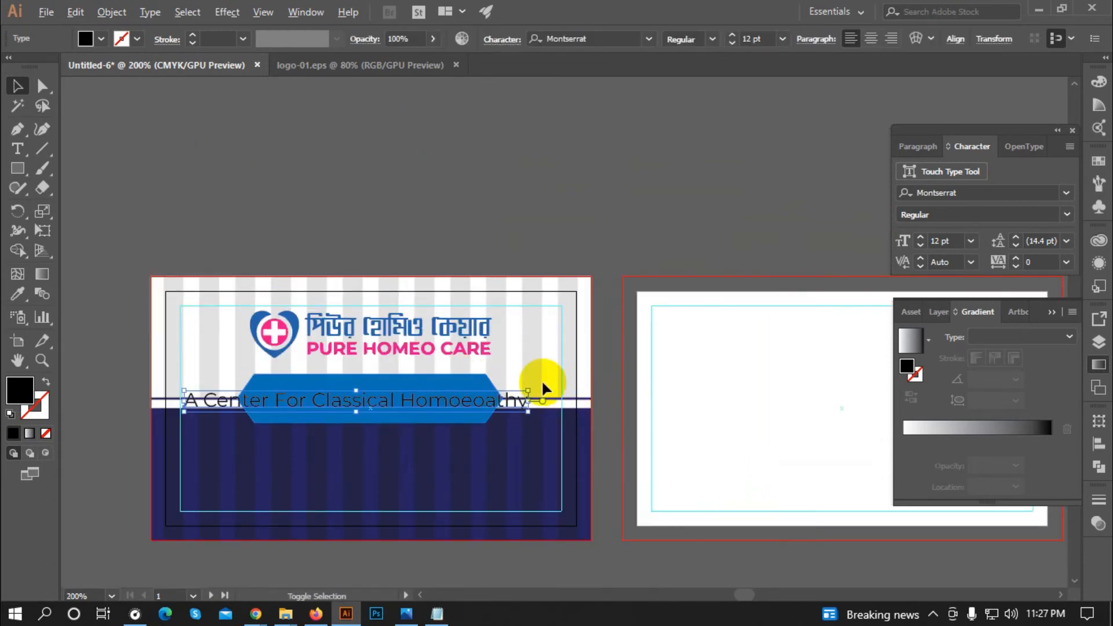
{"action": "left_click_drag", "start_coordinate": [531, 392], "coordinate": [473, 395]}
{"action": "scroll", "coordinate": [430, 399], "scroll_direction": "up", "scroll_amount": 1}
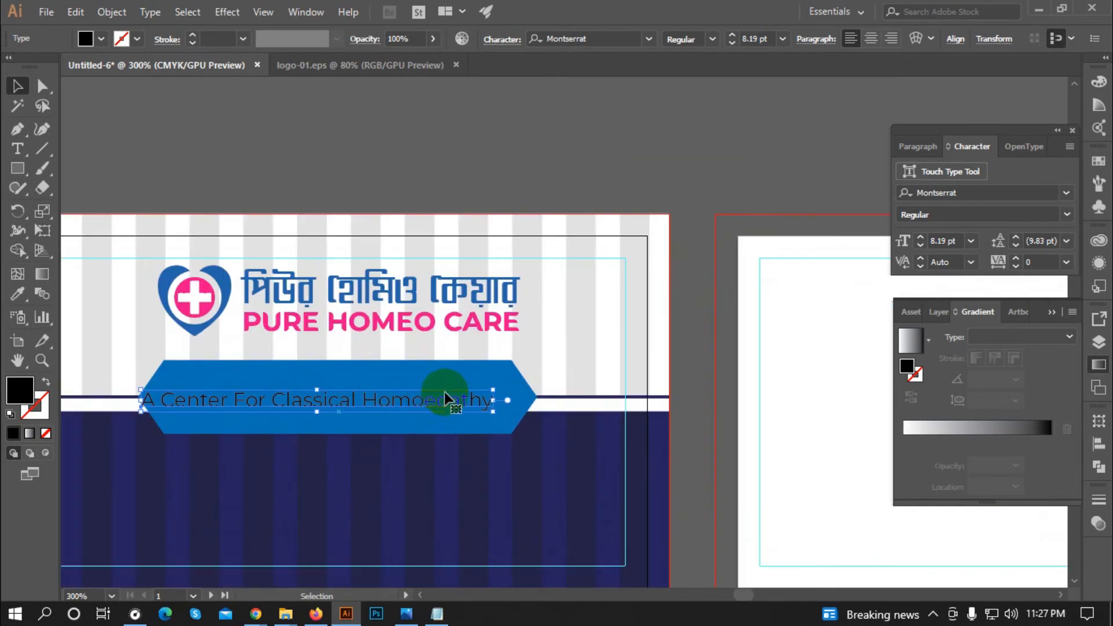
{"action": "left_click", "coordinate": [445, 382], "text": "shift"}
{"action": "left_click", "coordinate": [547, 41]}
{"action": "left_click", "coordinate": [522, 117]}
Step: Make the tagline white and set it to Montserrat SemiBold
{"action": "left_click", "coordinate": [360, 394]}
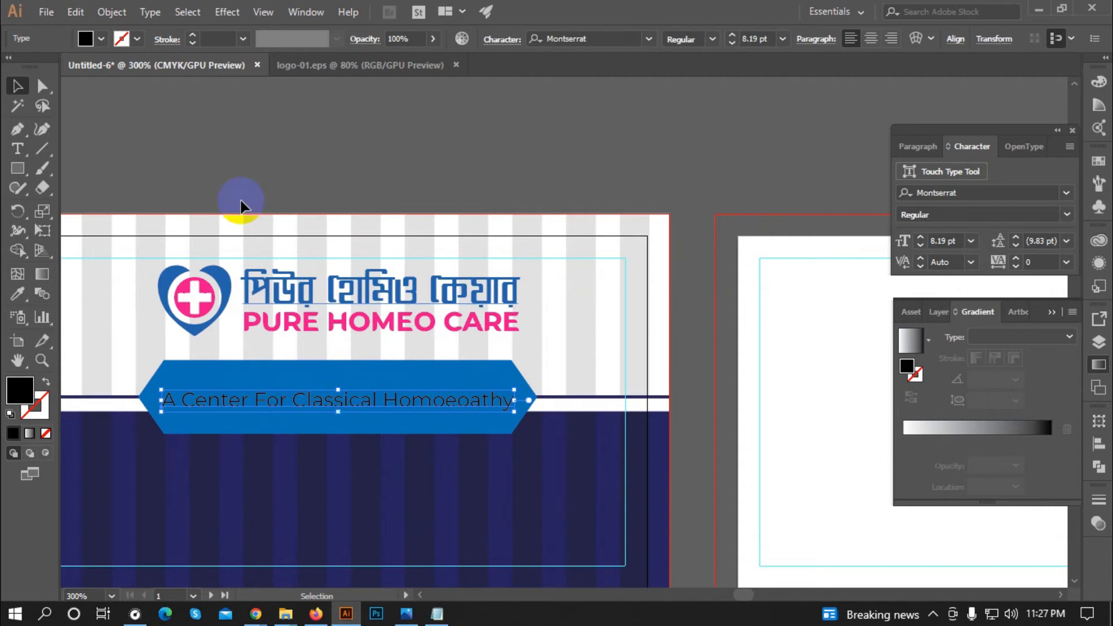
{"action": "left_click", "coordinate": [85, 38]}
{"action": "left_click", "coordinate": [35, 66]}
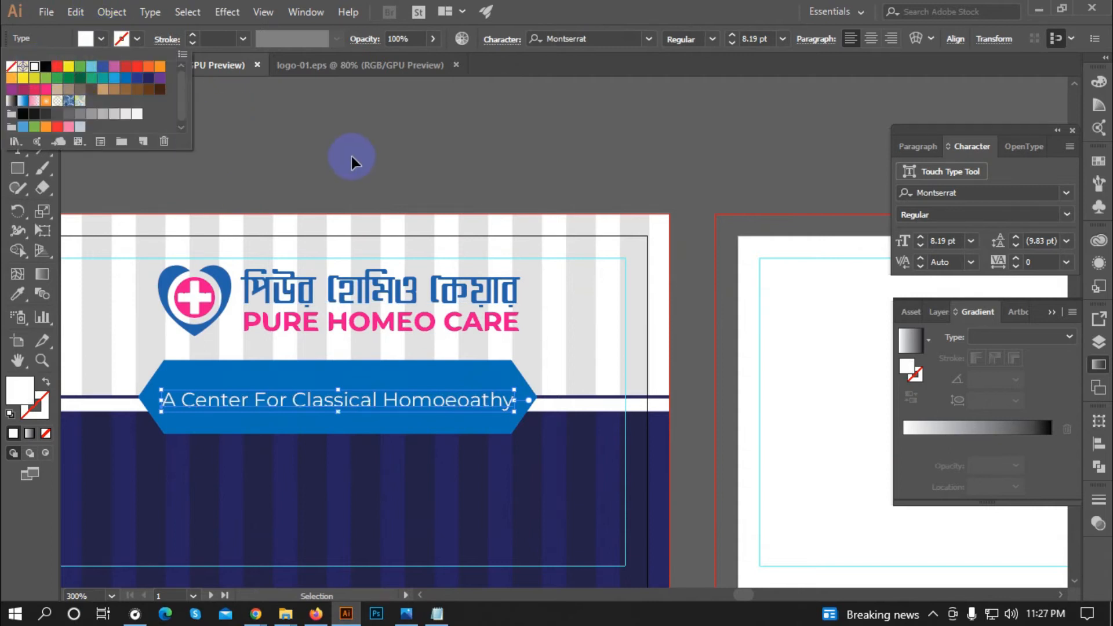
{"action": "left_click", "coordinate": [351, 156]}
{"action": "left_click", "coordinate": [1065, 217]}
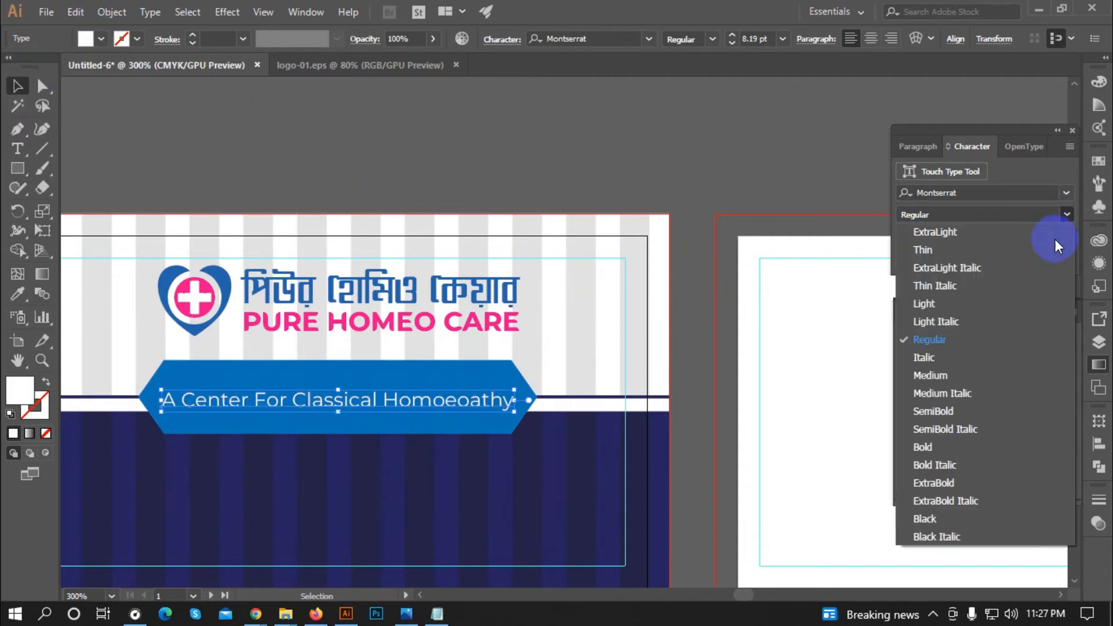
{"action": "left_click", "coordinate": [948, 408]}
{"action": "left_click", "coordinate": [388, 209]}
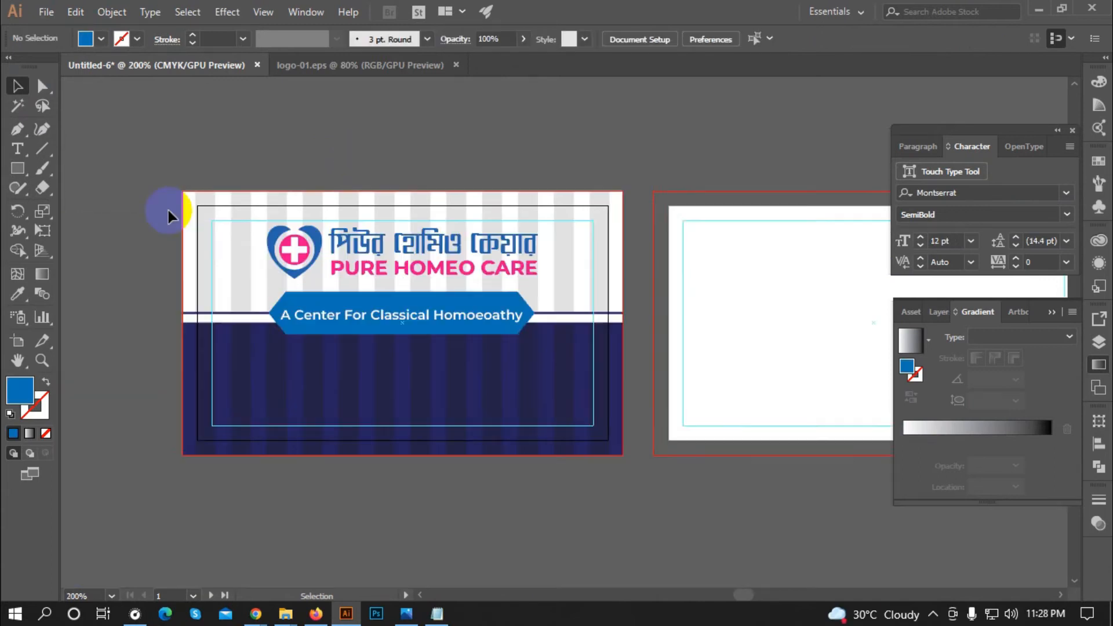
{"action": "scroll", "coordinate": [169, 216], "scroll_direction": "down", "scroll_amount": 2}
{"action": "scroll", "coordinate": [401, 380], "scroll_direction": "up", "scroll_amount": 1}
{"action": "scroll", "coordinate": [382, 374], "scroll_direction": "down", "scroll_amount": 1}
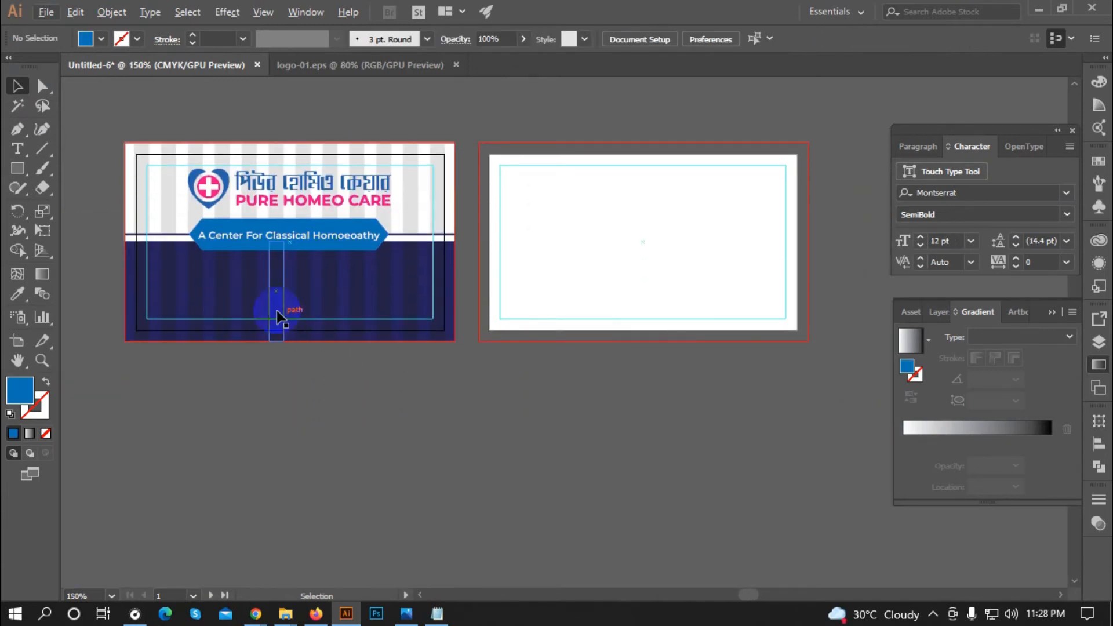
Step: Place a new text object below the cards in the Li Shamim Noor ANSI V1 font
{"action": "scroll", "coordinate": [243, 365], "scroll_direction": "down", "scroll_amount": 1}
{"action": "scroll", "coordinate": [183, 411], "scroll_direction": "up", "scroll_amount": 1}
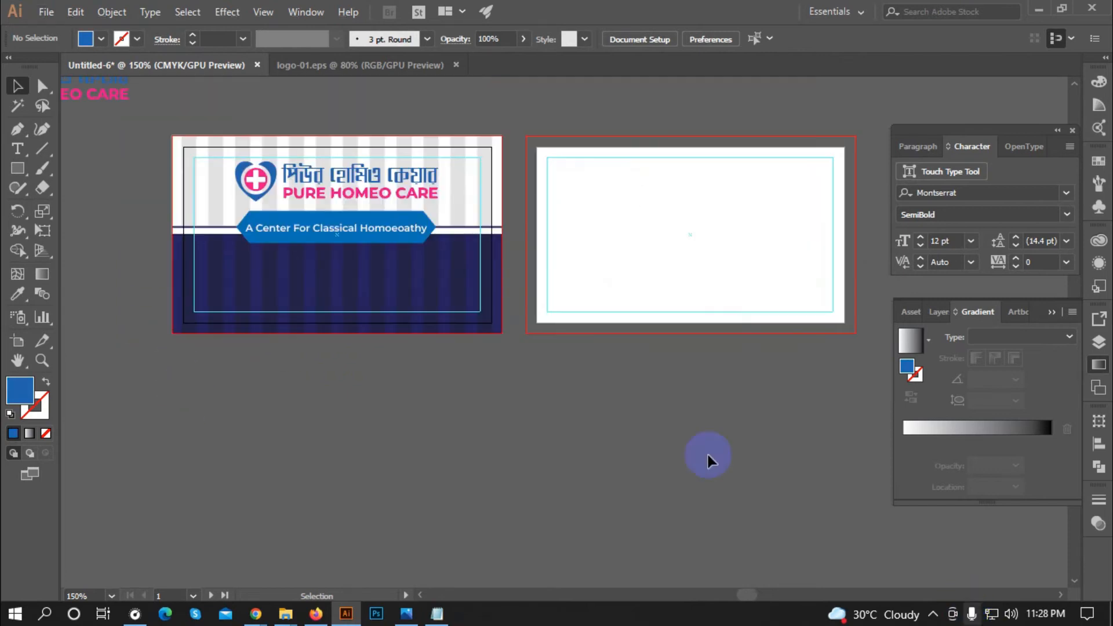
{"action": "left_click", "coordinate": [20, 151]}
{"action": "left_click", "coordinate": [338, 460]}
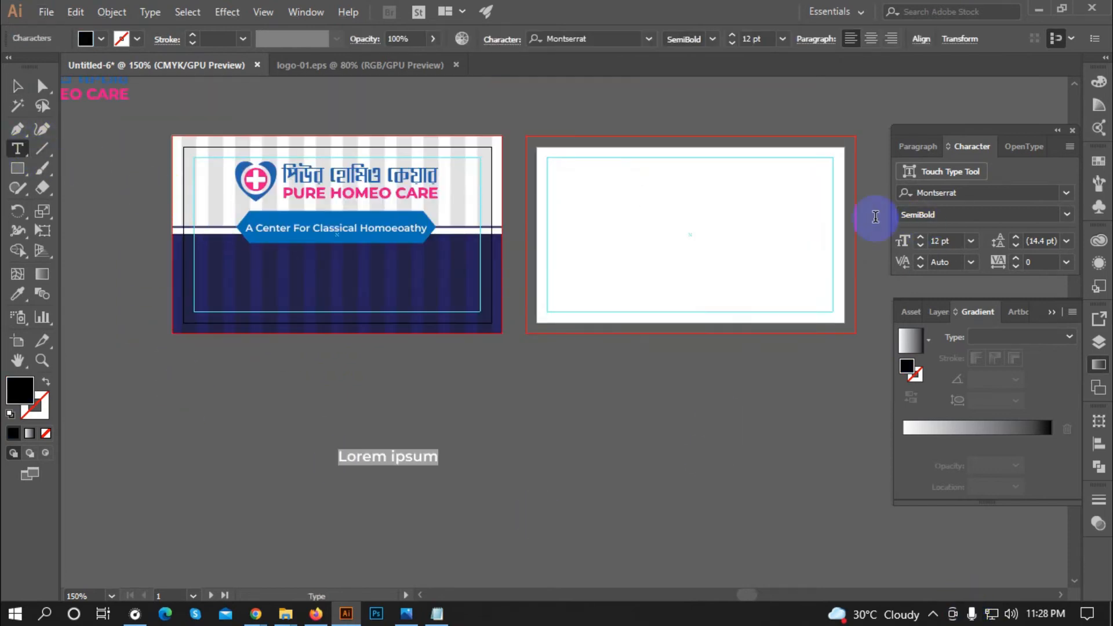
{"action": "left_click", "coordinate": [962, 192]}
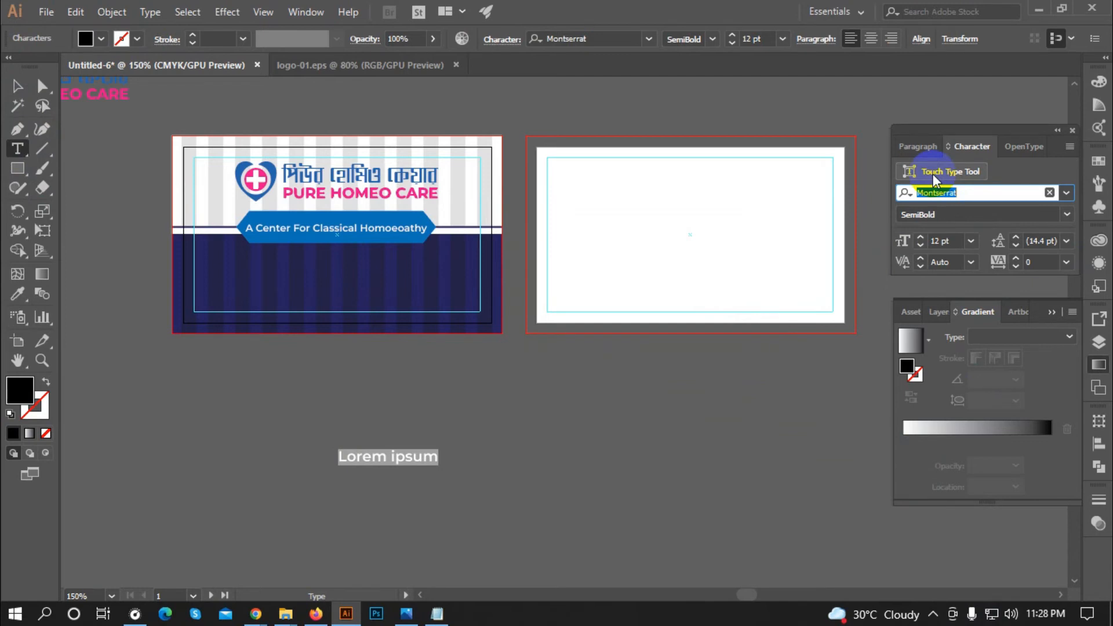
{"action": "type", "text": "l"}
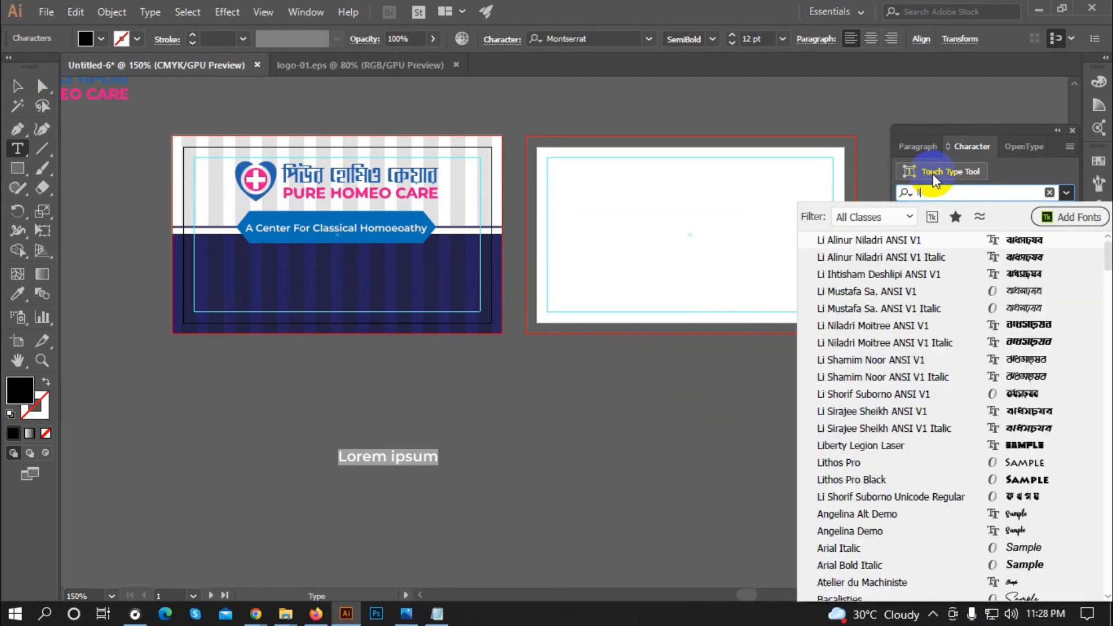
{"action": "type", "text": "i shamim"}
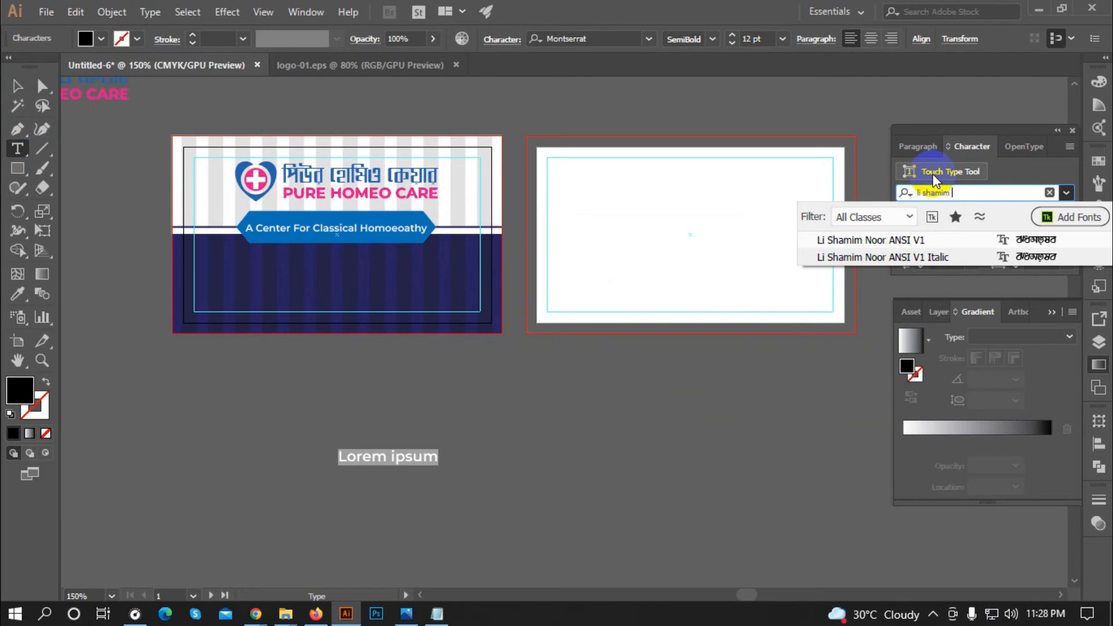
{"action": "left_click", "coordinate": [922, 240]}
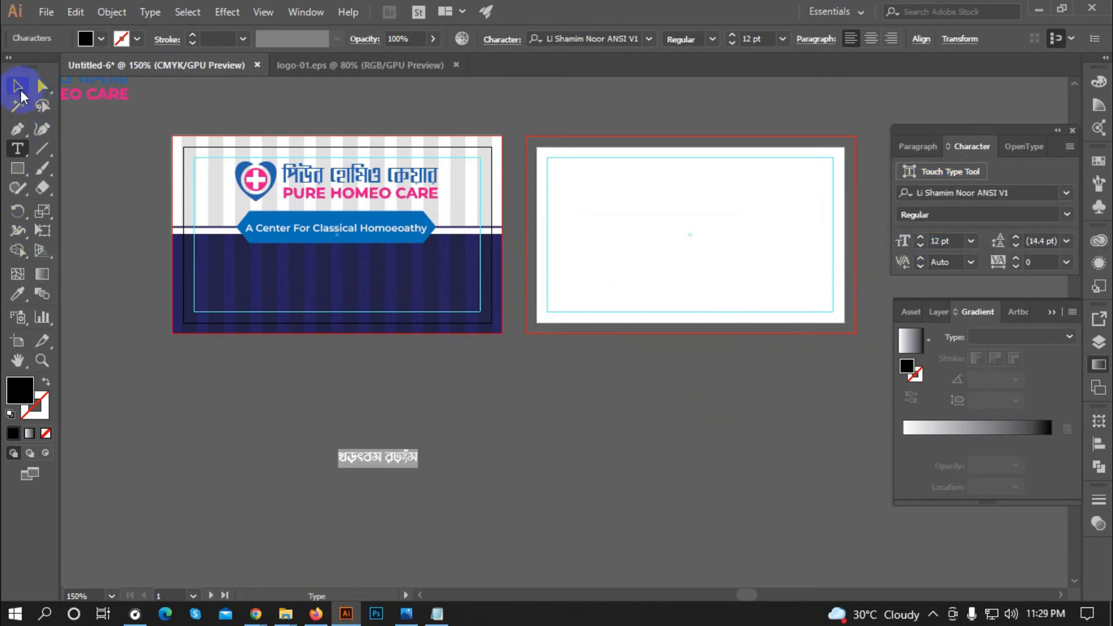
{"action": "left_click", "coordinate": [19, 90]}
Step: Switch keyboard input to the Bengali Bijoy layout and select the placeholder text
{"action": "left_click", "coordinate": [932, 613]}
{"action": "right_click", "coordinate": [965, 520]}
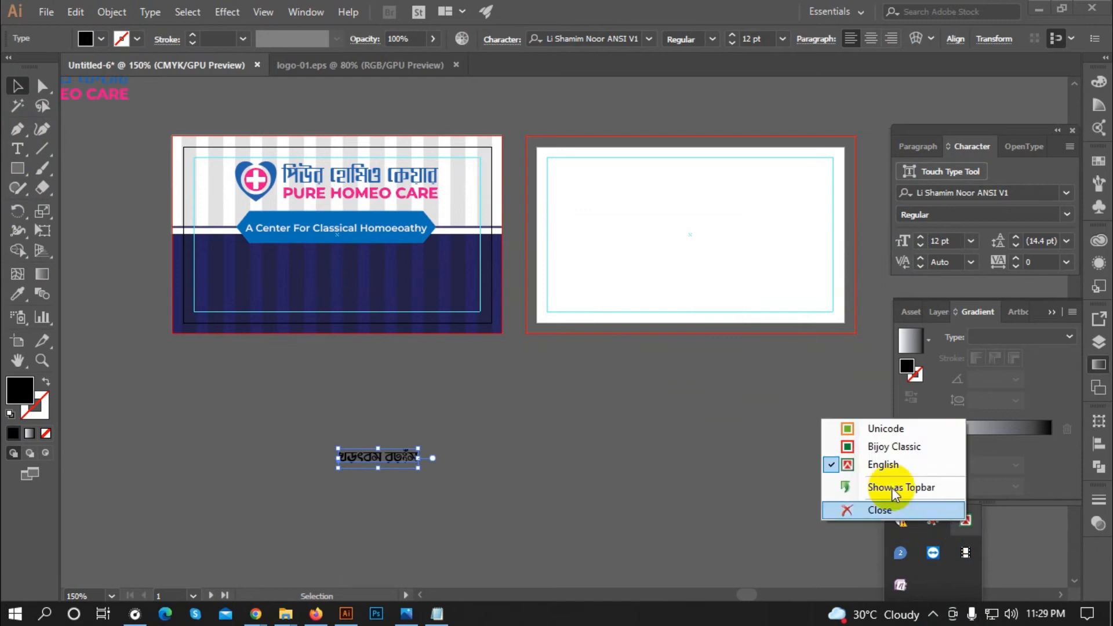
{"action": "left_click", "coordinate": [894, 446]}
{"action": "double_click", "coordinate": [400, 458]}
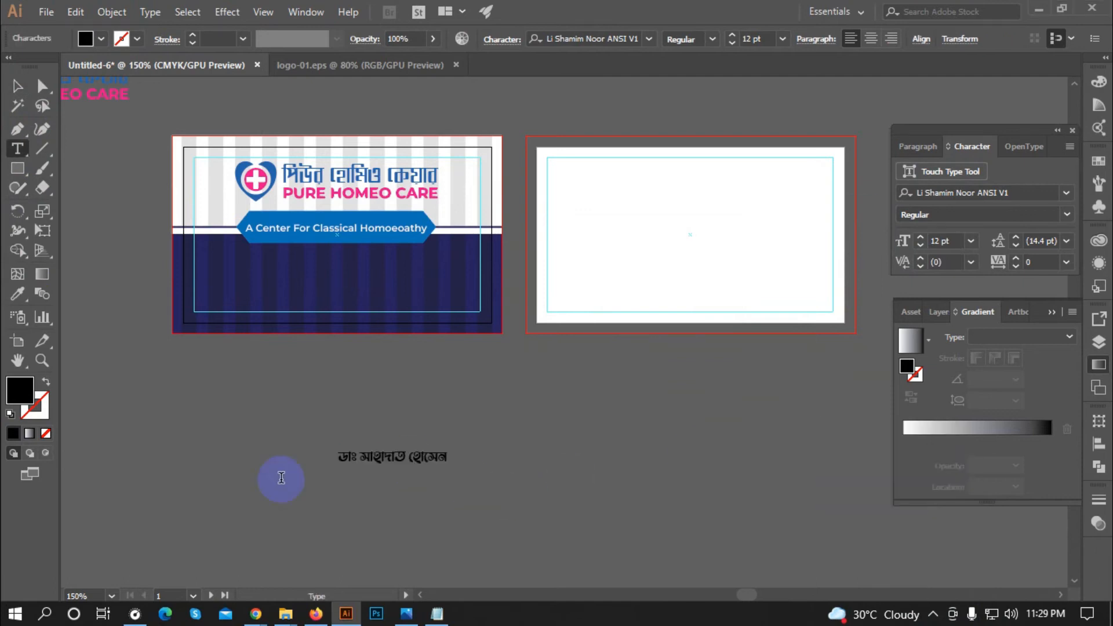
Step: Type the doctor's name, then degree, 'প্রভাষক মেডিসিন' and 'ফেনী হোমিওপ্যাথিক মেডিকেল কলেজ' lines
{"action": "key", "text": "ctrl+plus"}
{"action": "left_click", "coordinate": [280, 446]}
{"action": "type", "text": "বি. এইচ. এম. এ. ঢাকা বিশ্ব বিদ্যালয়"}
{"action": "key", "text": "Escape"}
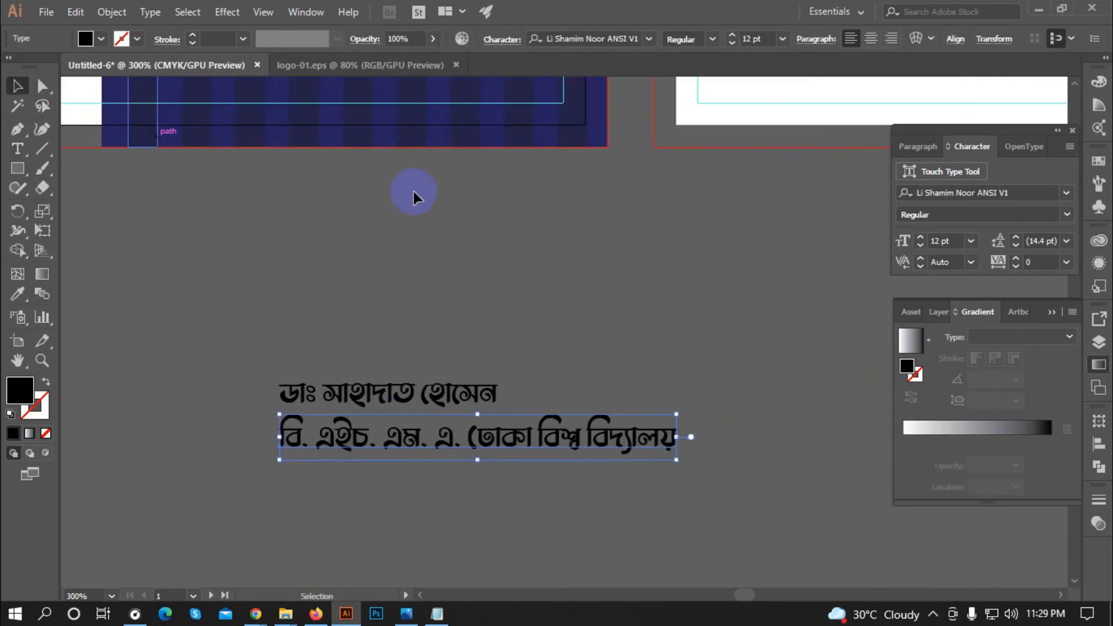
{"action": "key", "text": "t"}
{"action": "scroll", "coordinate": [414, 197], "scroll_direction": "down", "scroll_amount": 3}
{"action": "left_click", "coordinate": [280, 415]}
{"action": "type", "text": "প্রভাষক মেডিসিন"}
{"action": "left_click", "coordinate": [281, 455]}
{"action": "type", "text": "ফেনী হোমিওপ্যাথিক"}
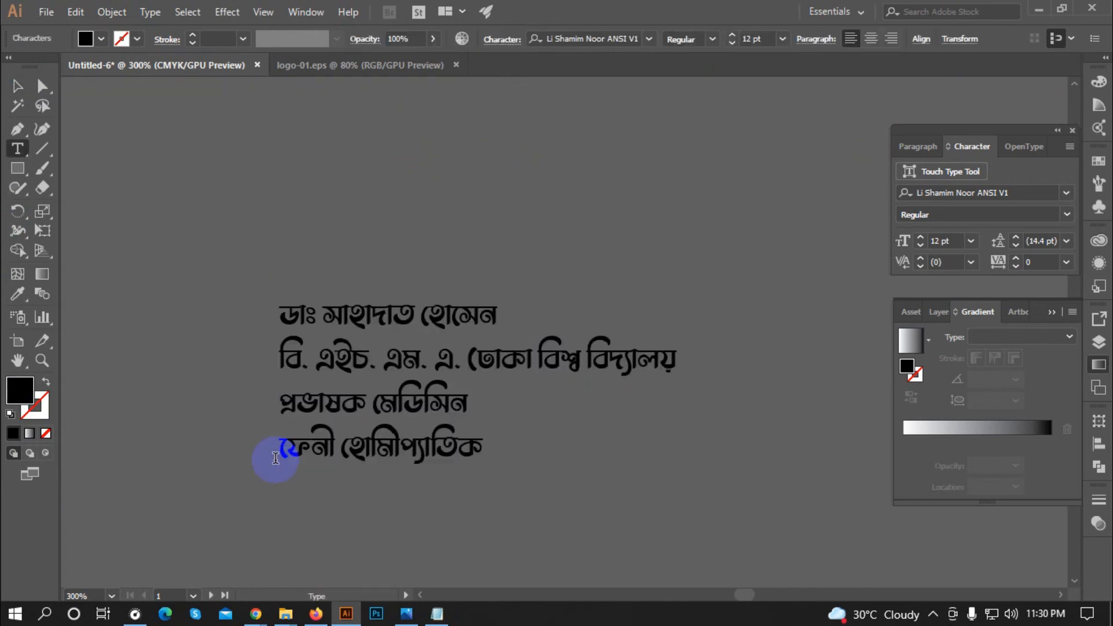
{"action": "type", "text": " মেডিকেল কলেজ"}
Step: Reduce the three detail lines to 6 pt
{"action": "key", "text": "ctrl+minus"}
{"action": "key", "text": "Escape"}
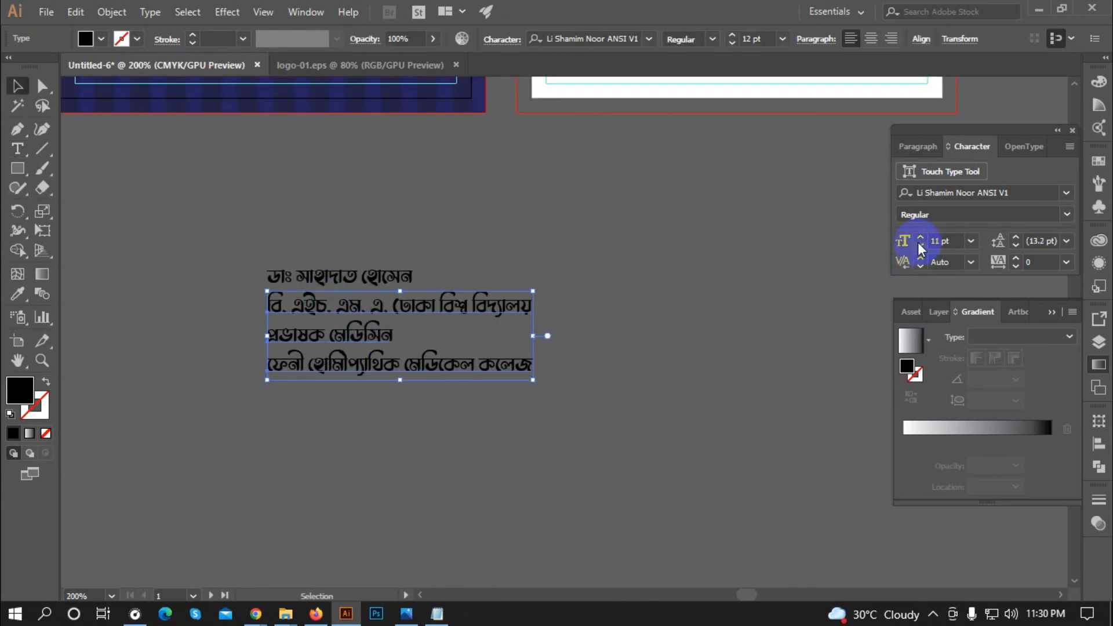
{"action": "left_click", "coordinate": [920, 247]}
{"action": "left_click", "coordinate": [920, 247]}
{"action": "left_click", "coordinate": [920, 247]}
{"action": "left_click", "coordinate": [920, 247]}
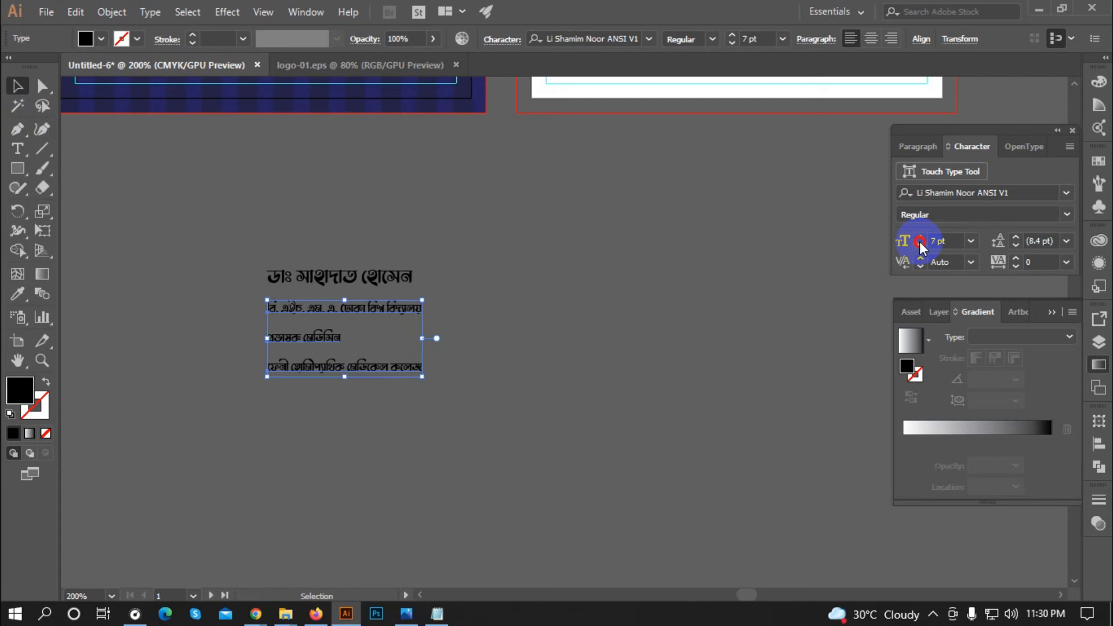
{"action": "left_click", "coordinate": [920, 247]}
{"action": "left_click", "coordinate": [641, 325]}
Step: Stack the degree, lecturer and college lines beneath the doctor's name
{"action": "scroll", "coordinate": [279, 331], "scroll_direction": "up", "scroll_amount": 2}
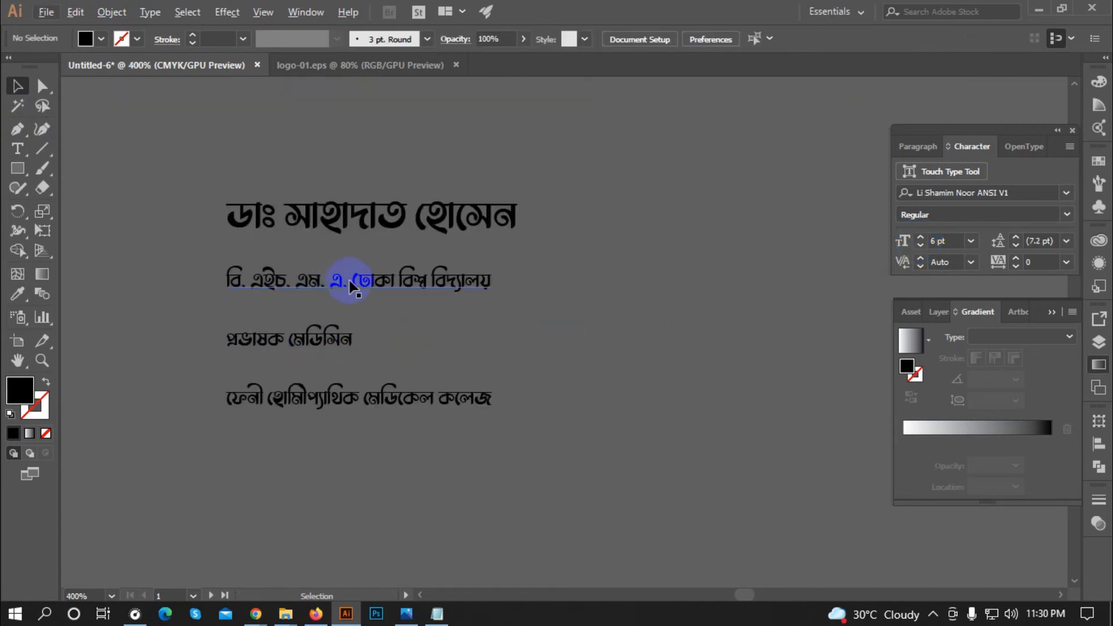
{"action": "left_click_drag", "start_coordinate": [354, 284], "coordinate": [394, 259]}
{"action": "key", "text": "Left"}
{"action": "key", "text": "Left"}
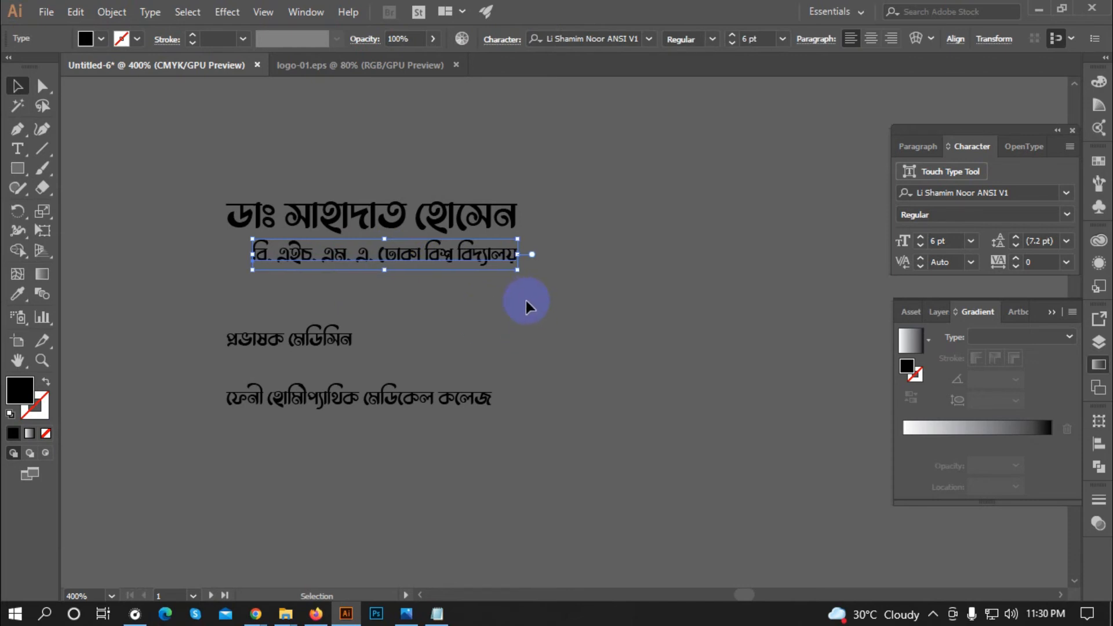
{"action": "key", "text": "Right"}
{"action": "key", "text": "Down"}
{"action": "left_click", "coordinate": [521, 301]}
{"action": "left_click_drag", "start_coordinate": [297, 351], "coordinate": [456, 296]}
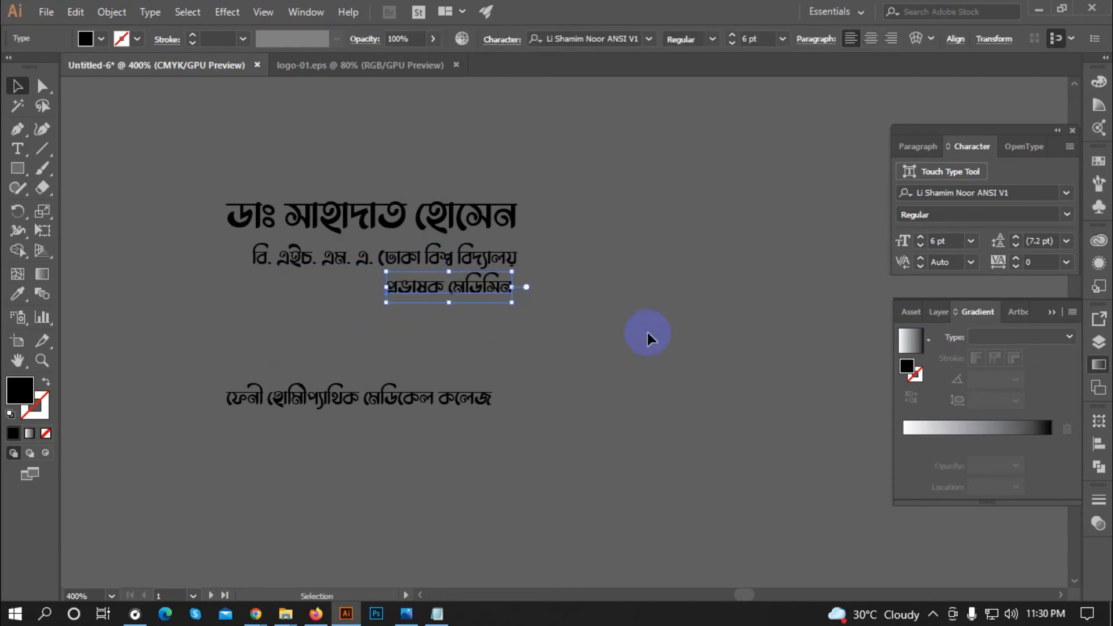
{"action": "left_click_drag", "start_coordinate": [450, 384], "coordinate": [471, 327]}
{"action": "key", "text": "ctrl+z"}
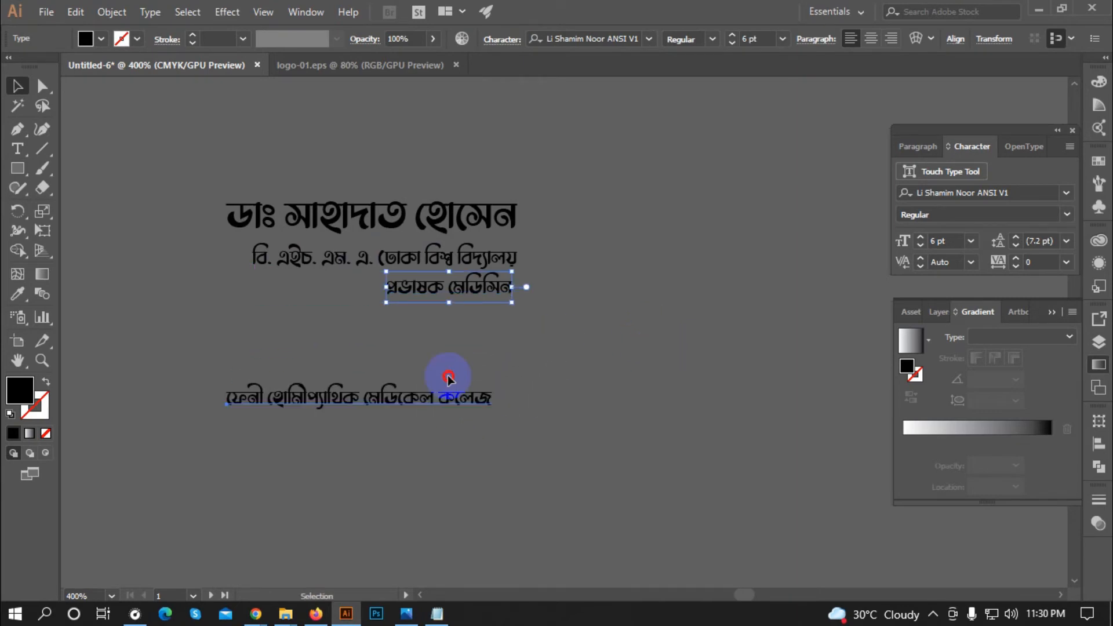
{"action": "key", "text": "ctrl+shift+z"}
Step: Right-align all four text lines to each other
{"action": "key", "text": "ctrl+a"}
{"action": "left_click", "coordinate": [916, 39]}
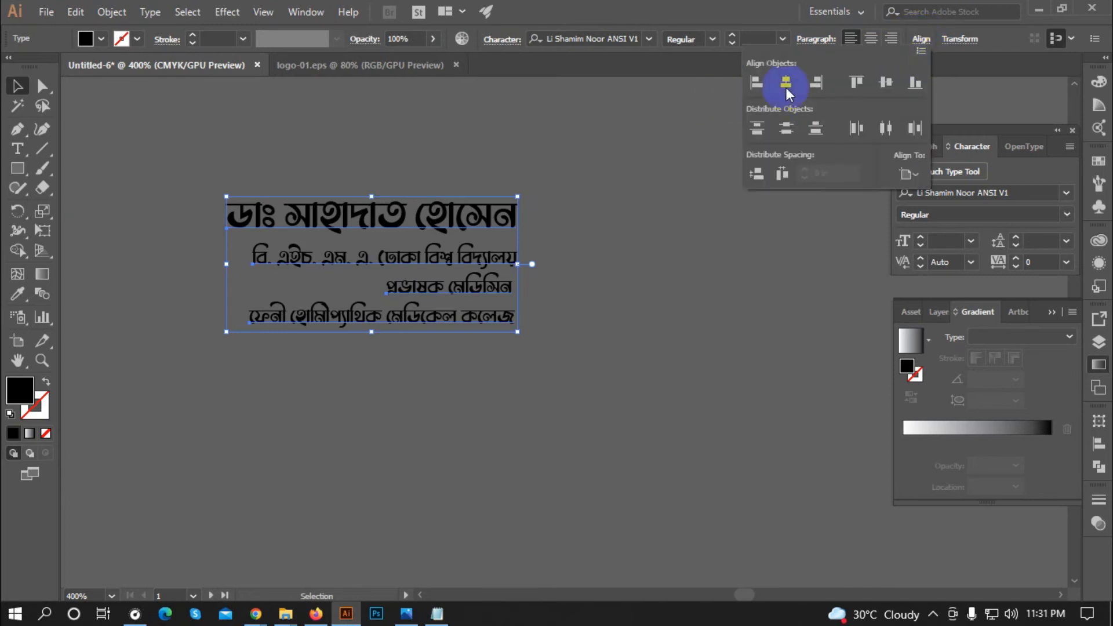
{"action": "left_click", "coordinate": [825, 81]}
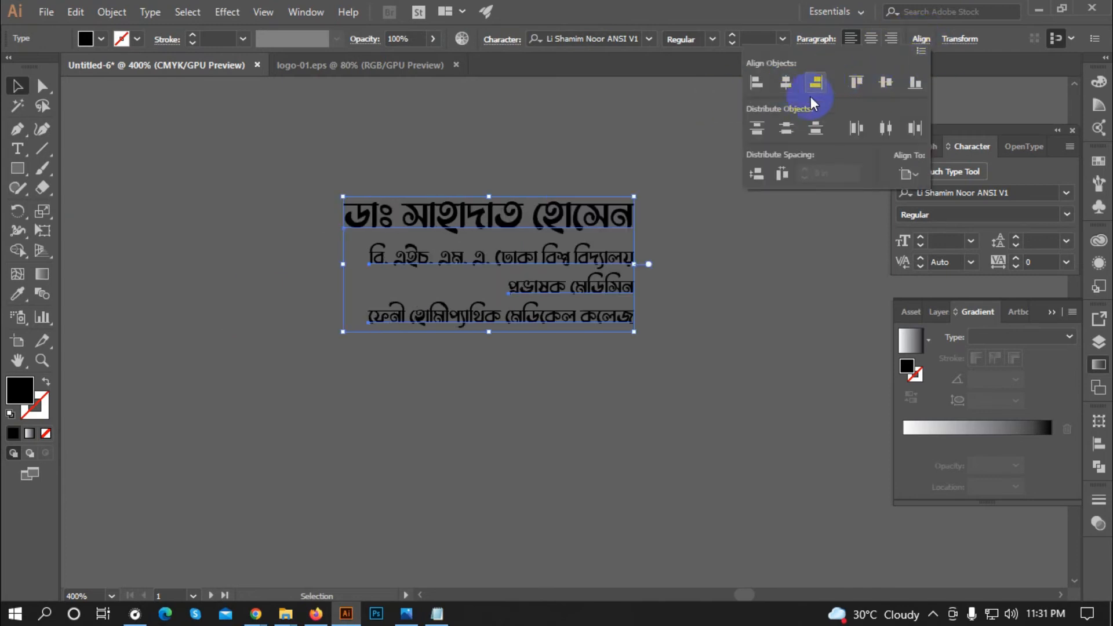
{"action": "left_click", "coordinate": [686, 304]}
Step: Tighten the spacing between the lecturer and college lines
{"action": "left_click", "coordinate": [661, 366]}
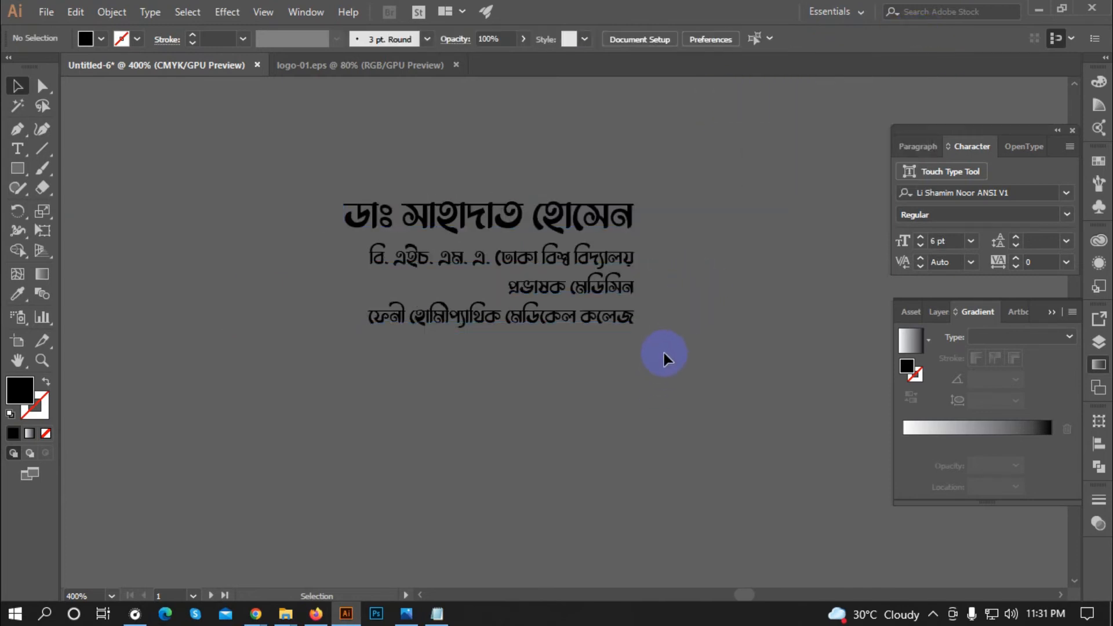
{"action": "key", "text": "ctrl+equal"}
{"action": "key", "text": "ctrl+minus"}
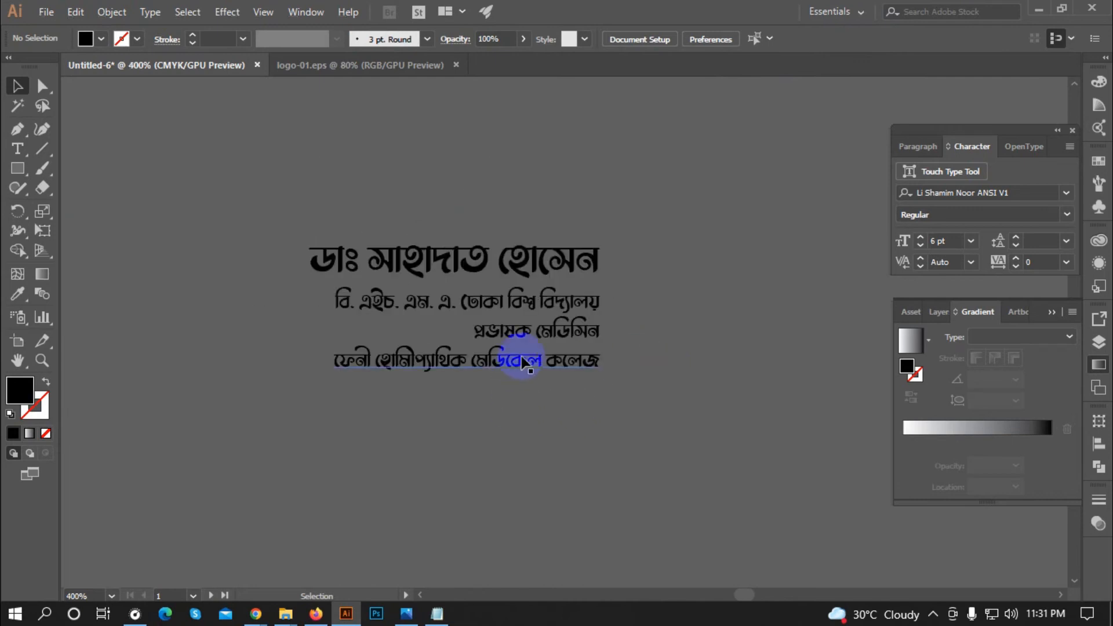
{"action": "left_click", "coordinate": [560, 304]}
{"action": "left_click_drag", "start_coordinate": [567, 332], "coordinate": [567, 330]}
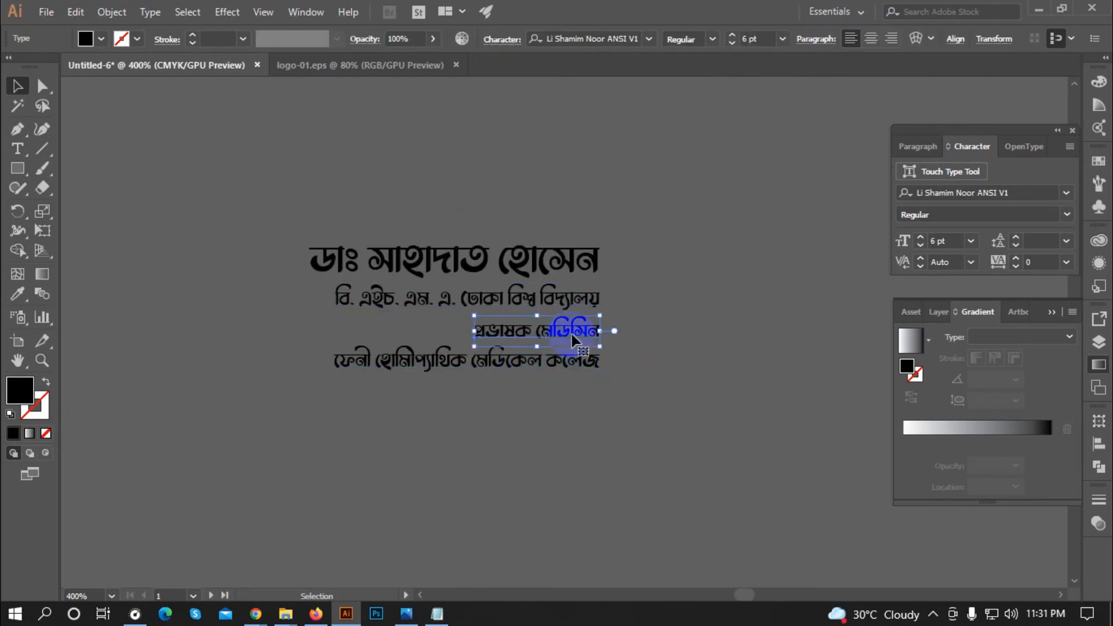
{"action": "left_click", "coordinate": [582, 359]}
{"action": "key", "text": "Up"}
{"action": "key", "text": "Up"}
Step: Colour the doctor's name a light orange swatch
{"action": "left_click", "coordinate": [586, 383]}
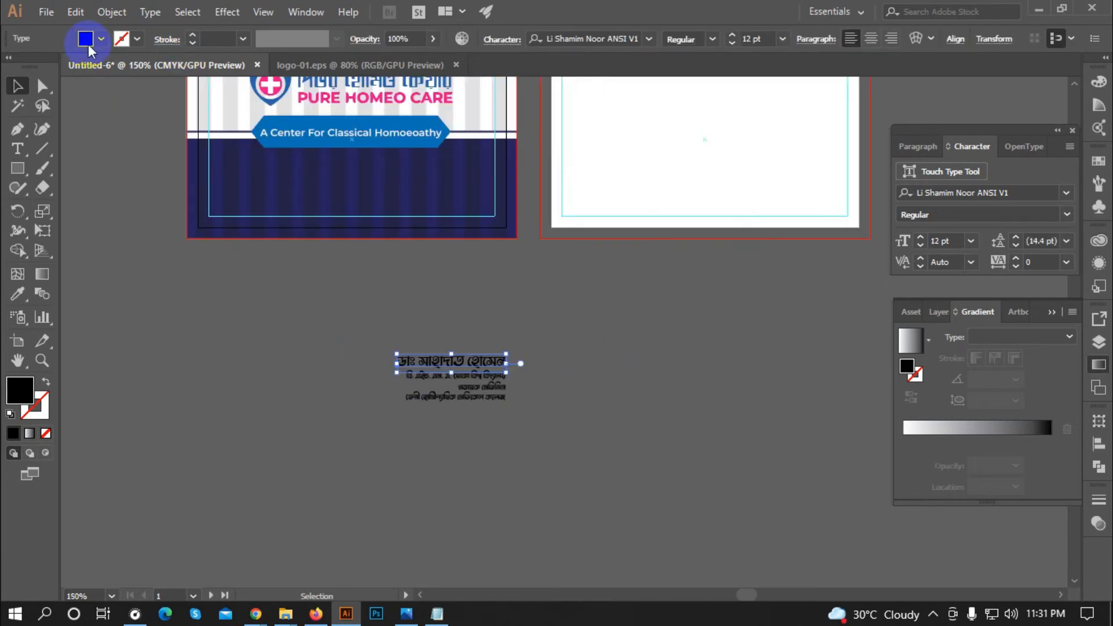
{"action": "left_click", "coordinate": [87, 43]}
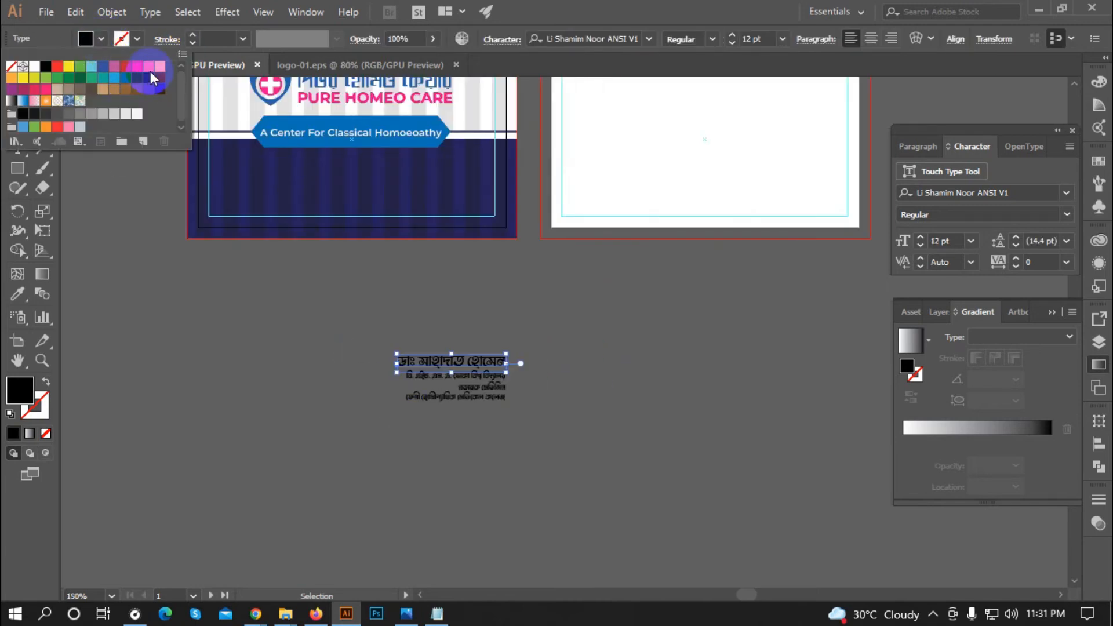
{"action": "left_click", "coordinate": [149, 67]}
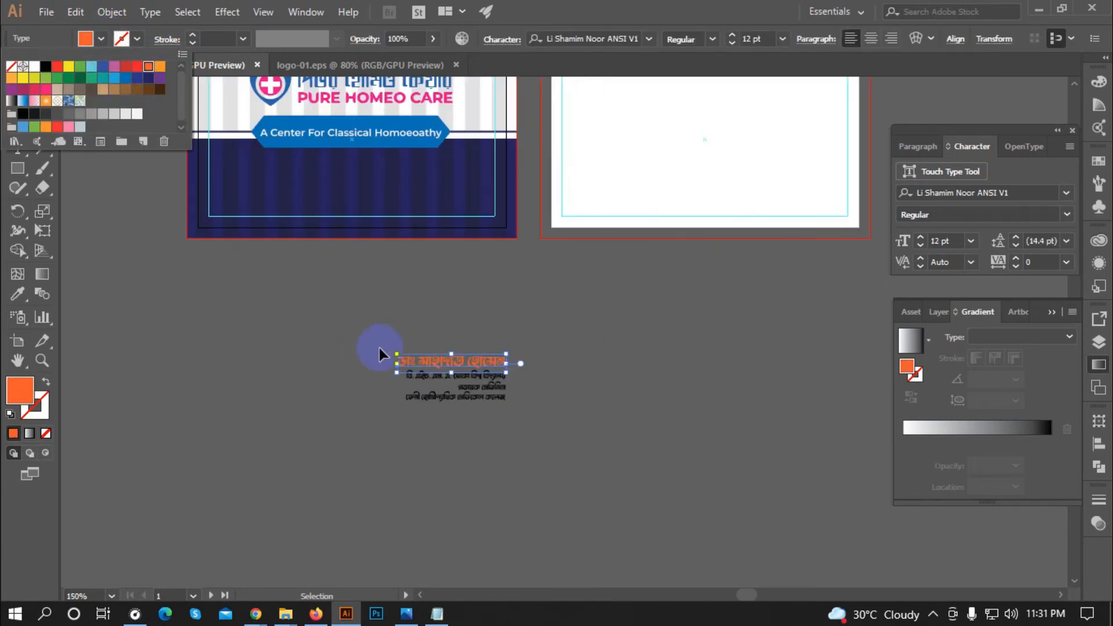
{"action": "left_click", "coordinate": [159, 66]}
{"action": "scroll", "coordinate": [478, 449], "scroll_direction": "up", "scroll_amount": 1}
{"action": "left_click", "coordinate": [447, 412]}
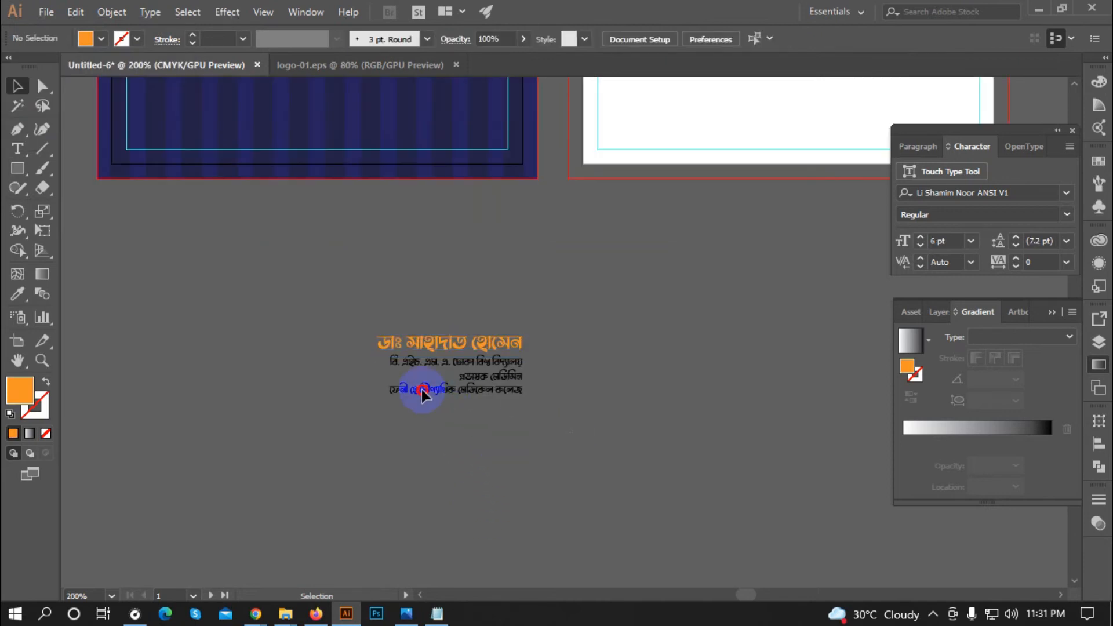
Step: Make the three detail lines white
{"action": "left_click", "coordinate": [389, 364]}
{"action": "left_click", "coordinate": [102, 39]}
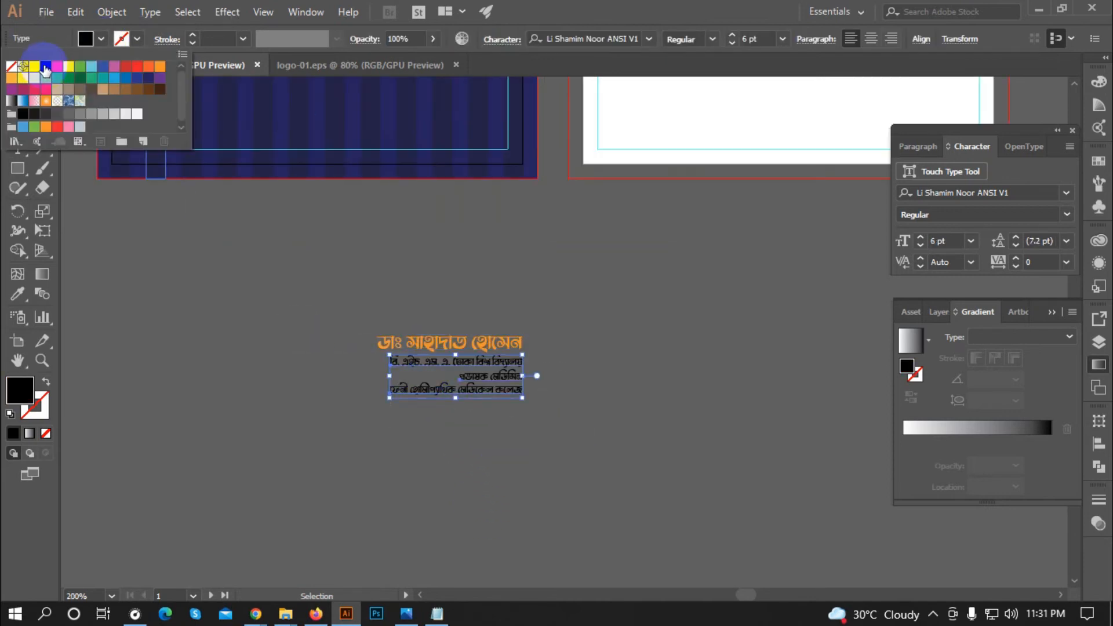
{"action": "left_click", "coordinate": [87, 121]}
{"action": "left_click", "coordinate": [462, 509]}
{"action": "scroll", "coordinate": [318, 366], "scroll_direction": "down", "scroll_amount": 1}
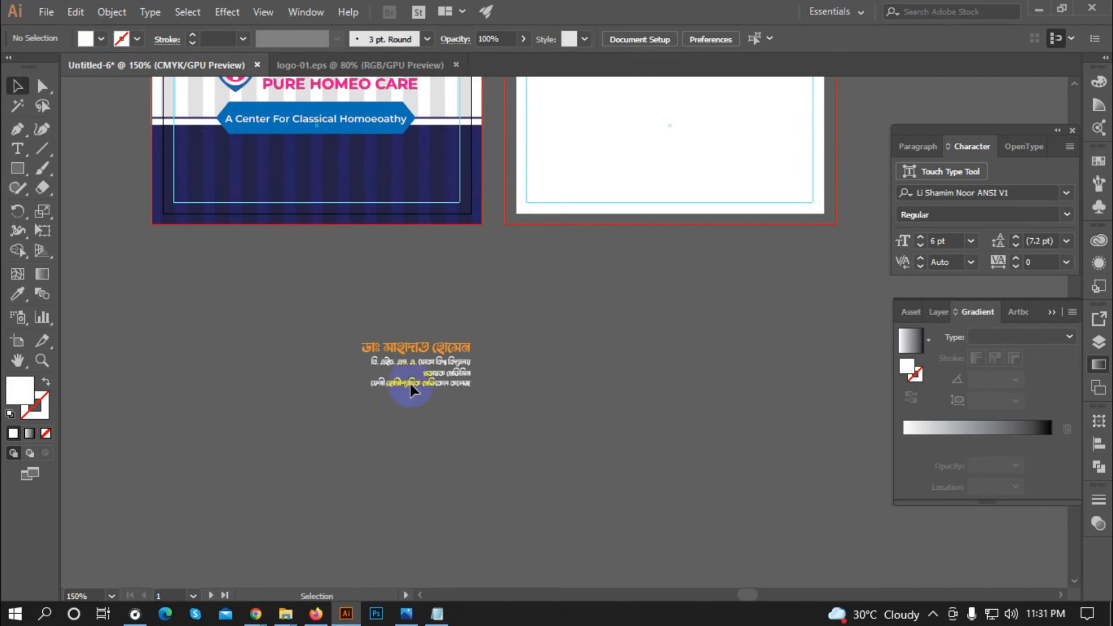
{"action": "scroll", "coordinate": [377, 363], "scroll_direction": "up", "scroll_amount": 1}
Step: Move the text block onto the card's navy half and drag a copy to the right side
{"action": "left_click_drag", "start_coordinate": [336, 338], "coordinate": [528, 423]}
{"action": "scroll", "coordinate": [474, 458], "scroll_direction": "up", "scroll_amount": 2}
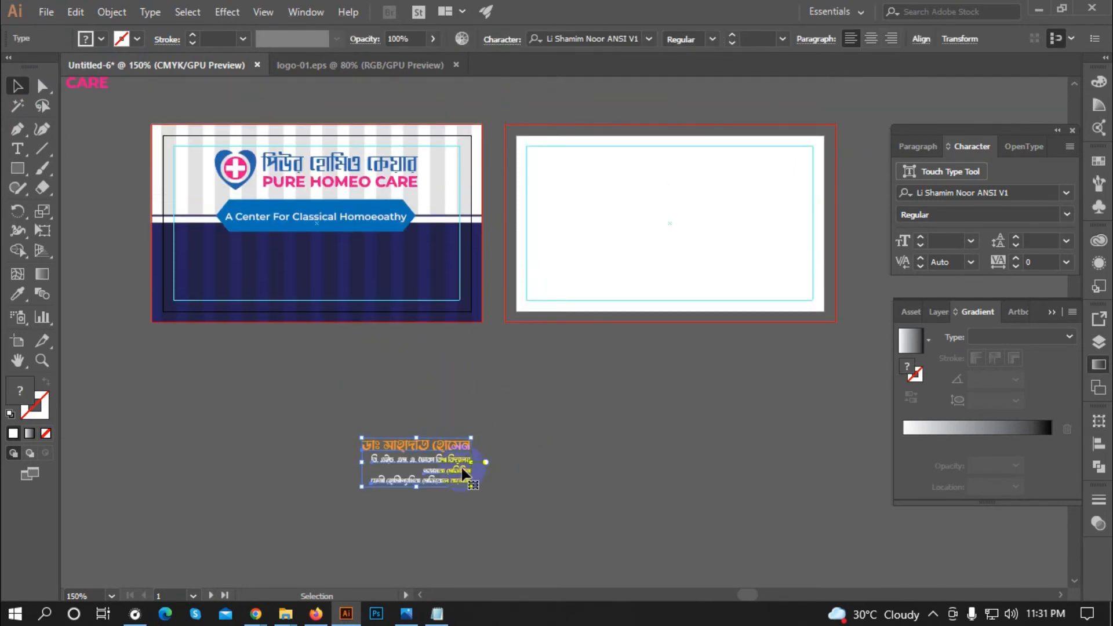
{"action": "left_click_drag", "start_coordinate": [462, 472], "coordinate": [288, 281]}
{"action": "scroll", "coordinate": [153, 239], "scroll_direction": "up", "scroll_amount": 1}
{"action": "left_click_drag", "start_coordinate": [140, 317], "coordinate": [589, 378]}
{"action": "left_click", "coordinate": [590, 380]}
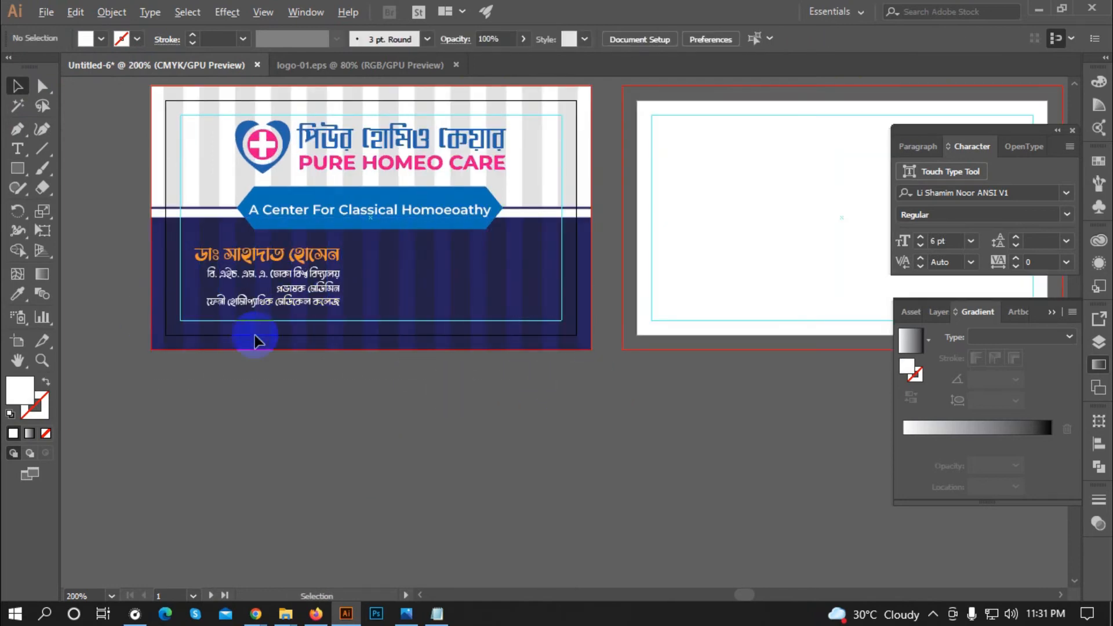
{"action": "scroll", "coordinate": [259, 317], "scroll_direction": "up", "scroll_amount": 1}
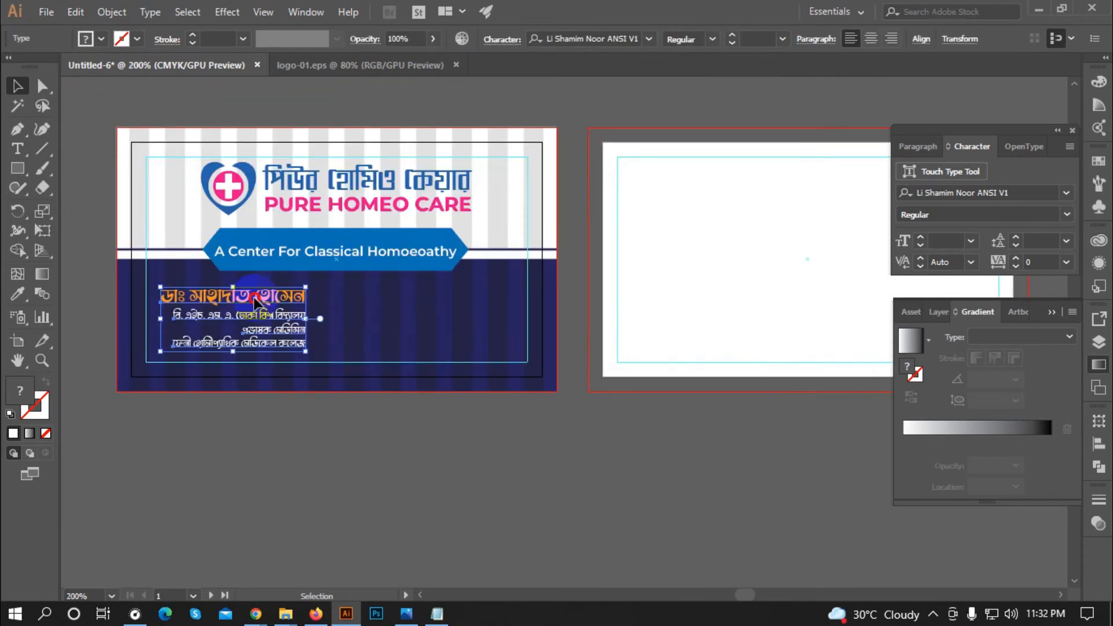
{"action": "left_click_drag", "start_coordinate": [255, 301], "coordinate": [462, 310]}
Step: Retype the copy as the চেম্বার heading, 'পিউর হোমিও কেয়ার', the chamber address and phone number
{"action": "scroll", "coordinate": [510, 321], "scroll_direction": "up", "scroll_amount": 1}
{"action": "key", "text": "t"}
{"action": "left_click", "coordinate": [484, 287]}
{"action": "left_click_drag", "start_coordinate": [515, 283], "coordinate": [313, 311]}
{"action": "left_click_drag", "start_coordinate": [313, 311], "coordinate": [285, 302]}
{"action": "type", "text": "চেম্বার"}
{"action": "left_click", "coordinate": [410, 314]}
{"action": "key", "text": "ctrl+a"}
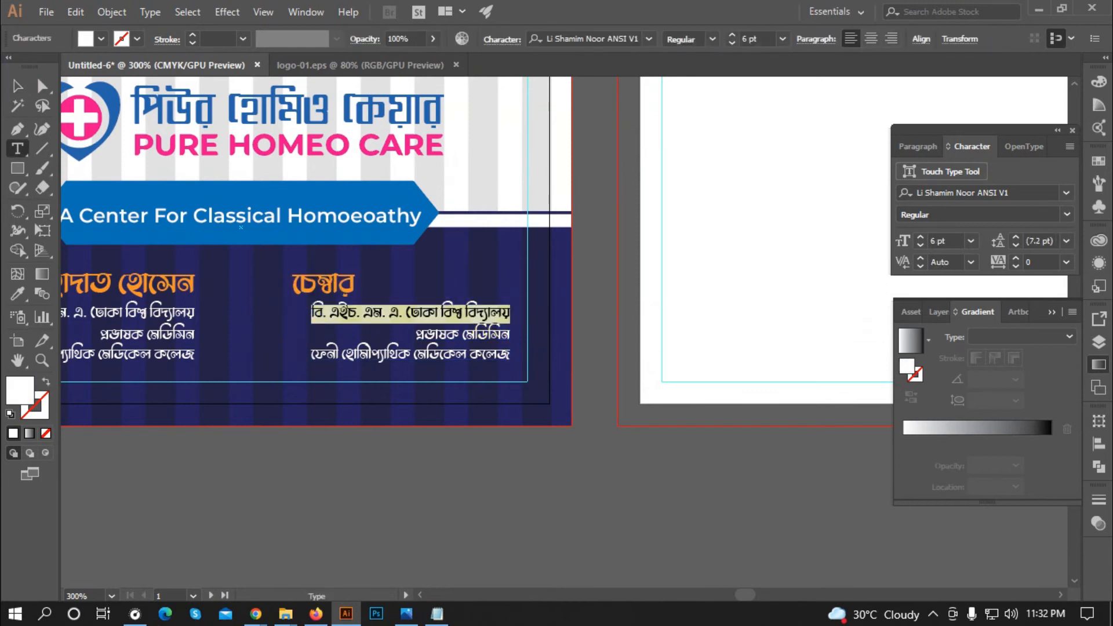
{"action": "type", "text": "পিউর হোমিও কেয়ার"}
{"action": "left_click_drag", "start_coordinate": [415, 335], "coordinate": [216, 355]}
{"action": "key", "text": "Escape"}
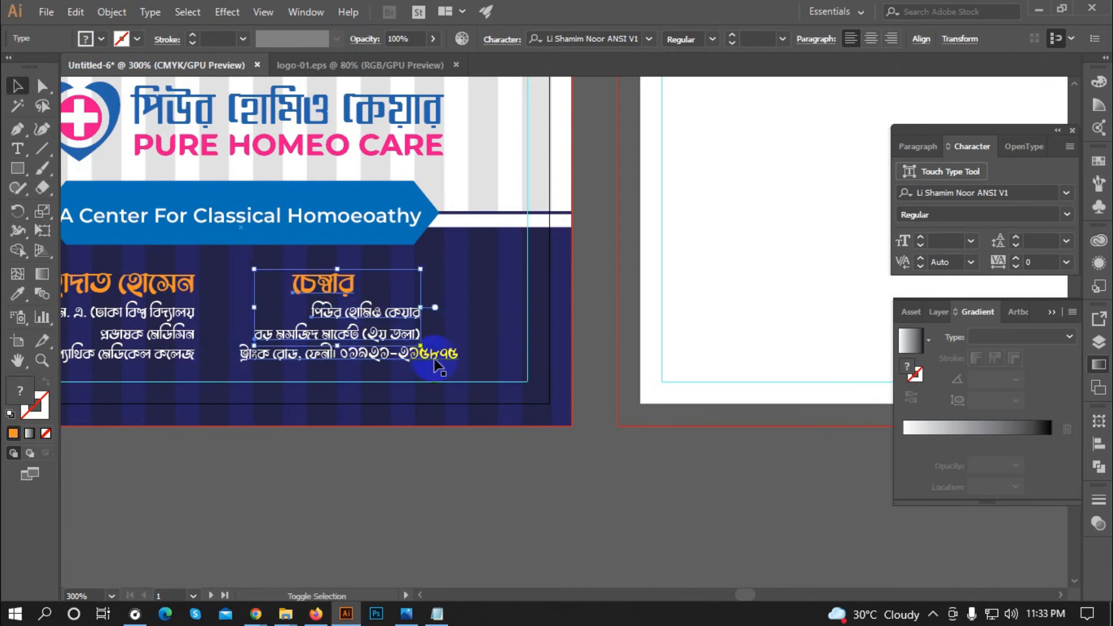
Step: Right-align the chamber lines and shift the block left inside the card margin
{"action": "left_click", "coordinate": [921, 40]}
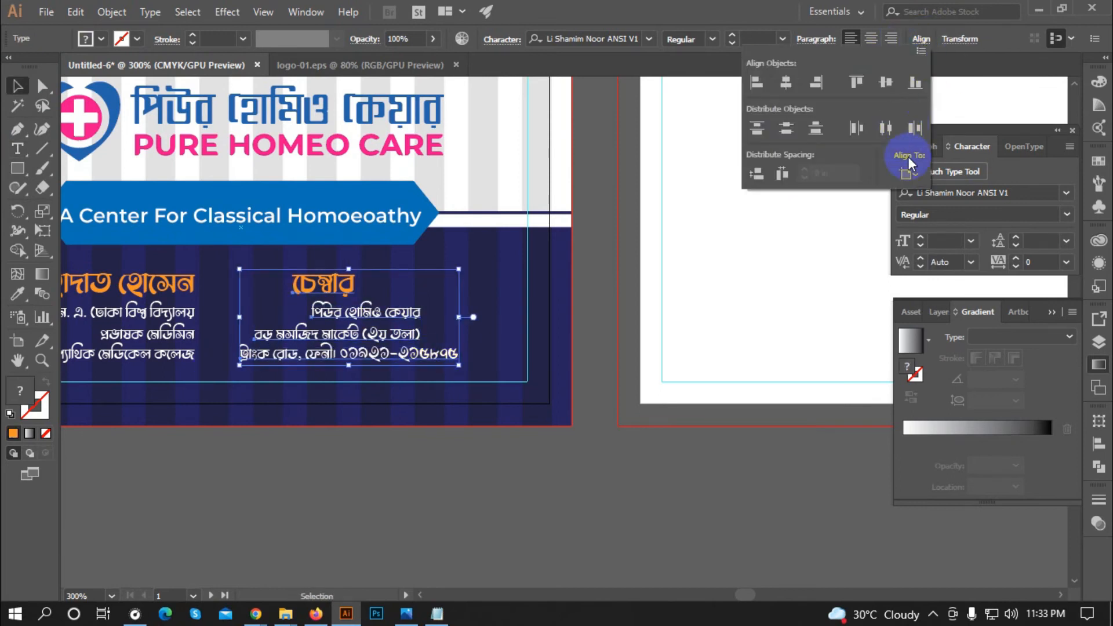
{"action": "left_click", "coordinate": [840, 81]}
{"action": "left_click", "coordinate": [571, 483]}
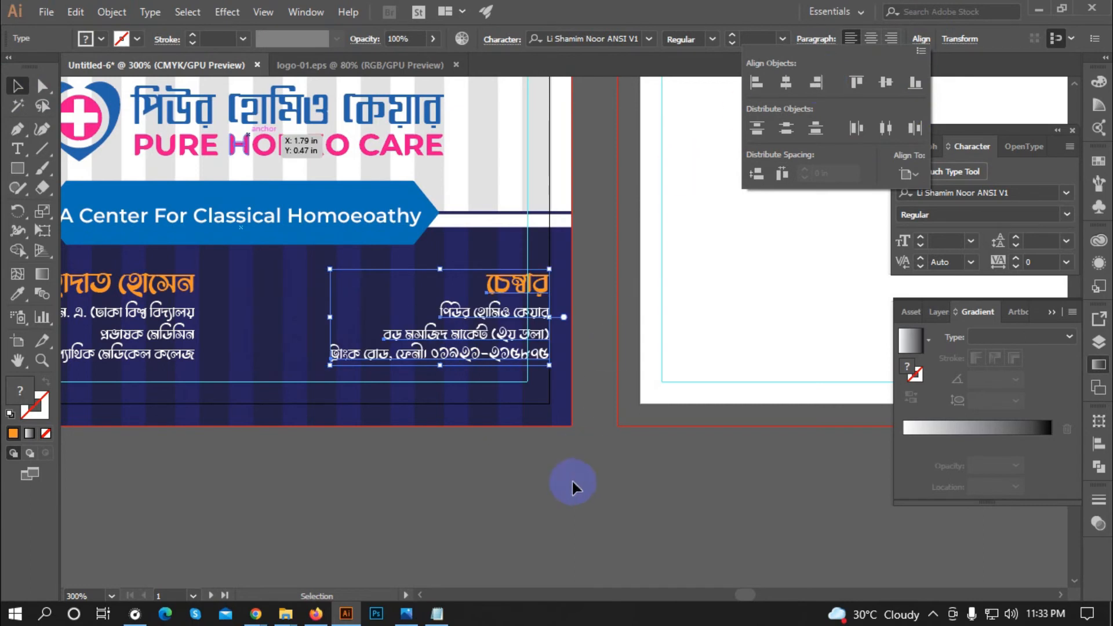
{"action": "left_click", "coordinate": [510, 287]}
{"action": "left_click_drag", "start_coordinate": [510, 287], "coordinate": [470, 287]}
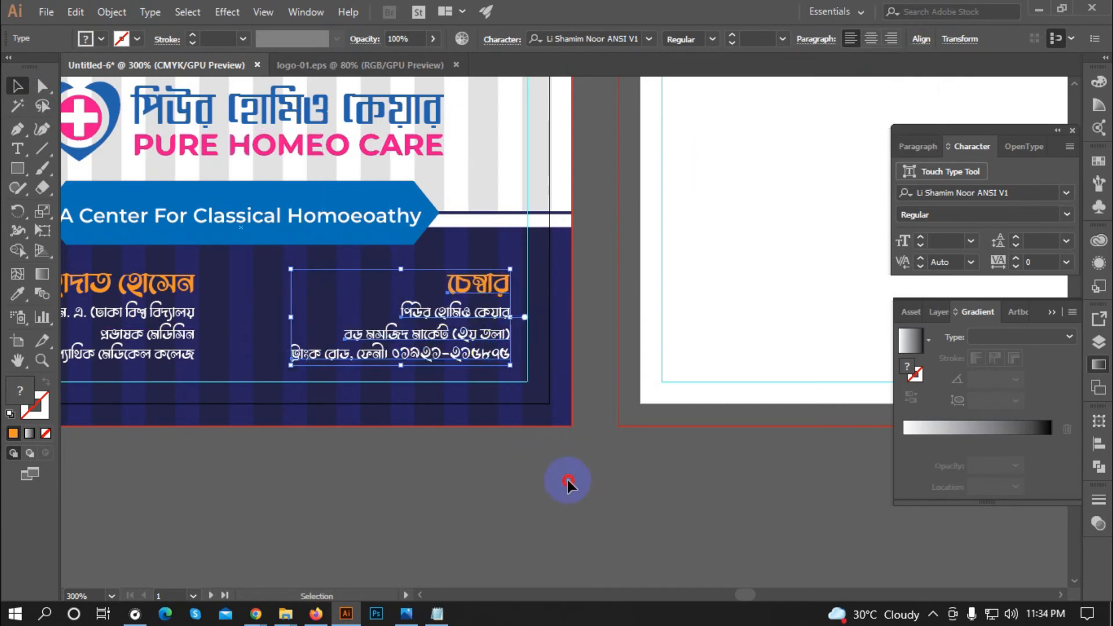
{"action": "left_click", "coordinate": [568, 480]}
{"action": "key", "text": "ctrl+minus"}
{"action": "key", "text": "ctrl+minus"}
{"action": "key", "text": "ctrl+minus"}
{"action": "key", "text": "ctrl+minus"}
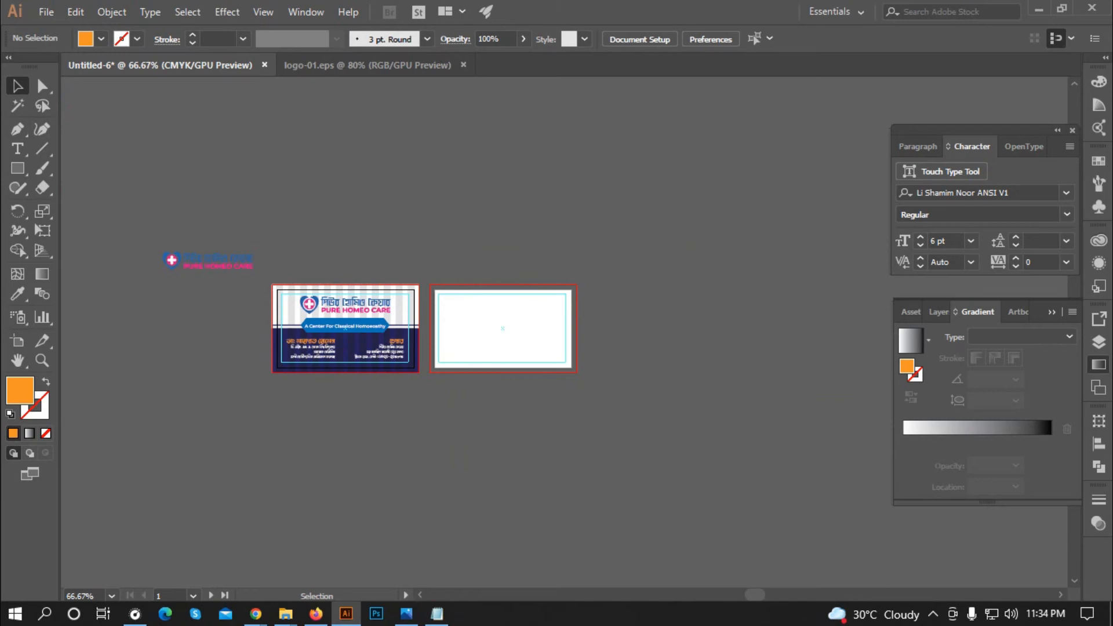
Step: Draw a rectangle covering the whole second artboard as the back card's background
{"action": "scroll", "coordinate": [705, 313], "scroll_direction": "up", "scroll_amount": 1}
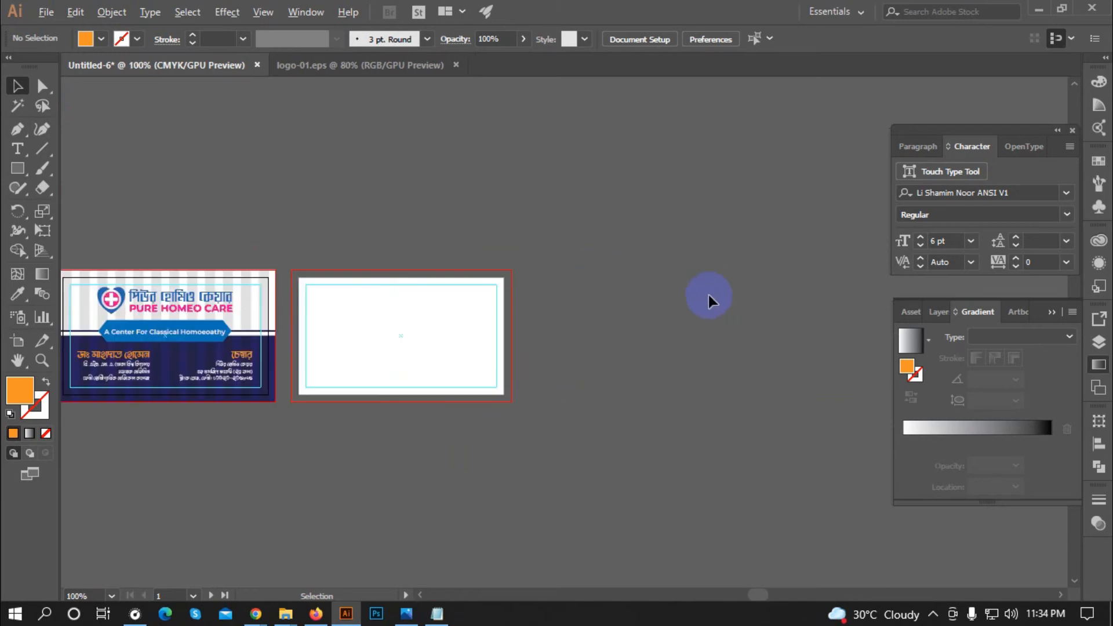
{"action": "scroll", "coordinate": [708, 294], "scroll_direction": "down", "scroll_amount": 1}
{"action": "scroll", "coordinate": [488, 363], "scroll_direction": "up", "scroll_amount": 1}
{"action": "scroll", "coordinate": [516, 307], "scroll_direction": "up", "scroll_amount": 1}
{"action": "scroll", "coordinate": [355, 370], "scroll_direction": "down", "scroll_amount": 1}
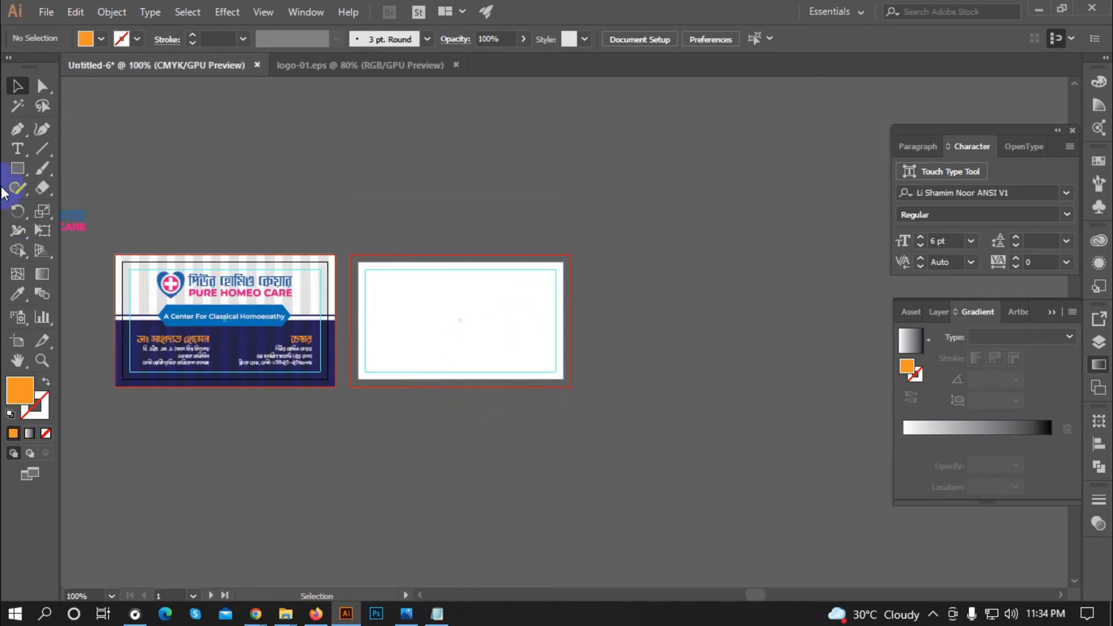
{"action": "left_click", "coordinate": [17, 169]}
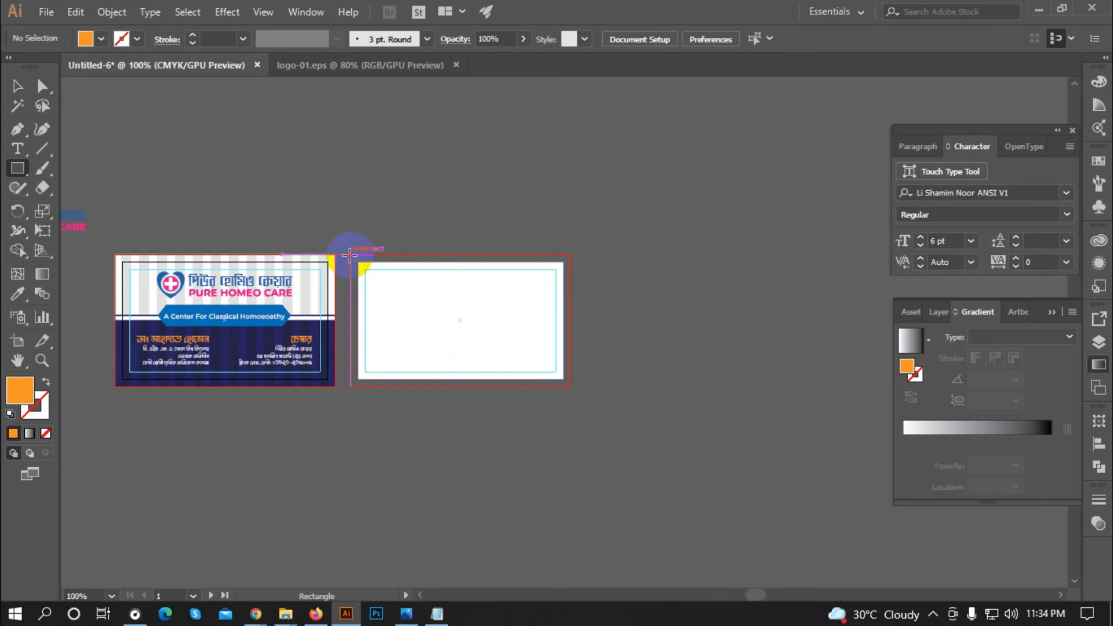
{"action": "left_click_drag", "start_coordinate": [349, 252], "coordinate": [557, 403]}
{"action": "left_click", "coordinate": [86, 39]}
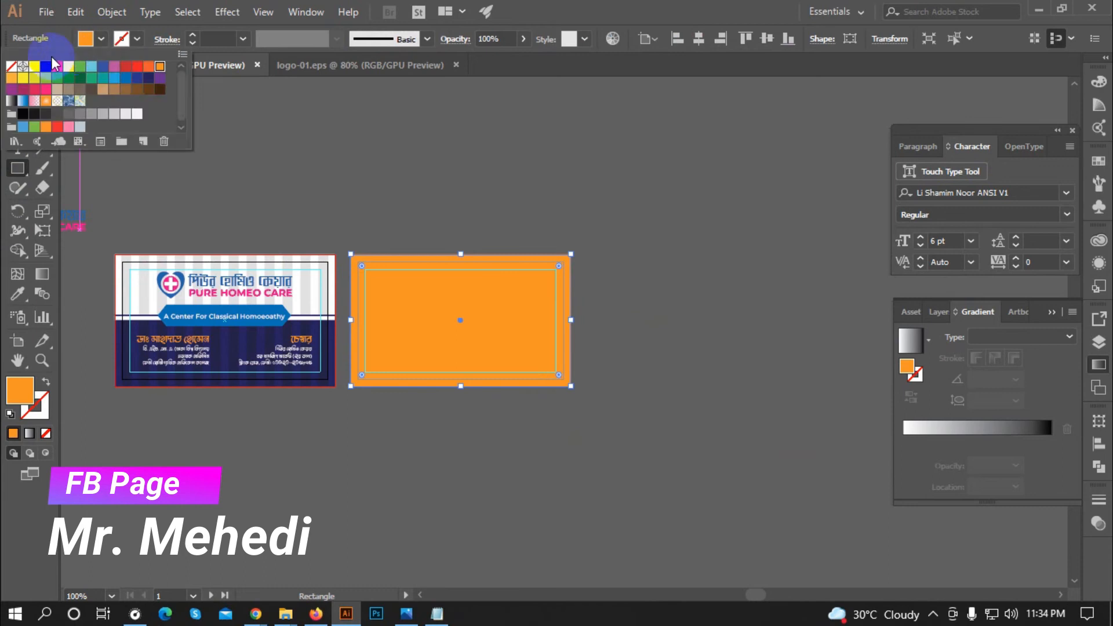
{"action": "left_click", "coordinate": [472, 154]}
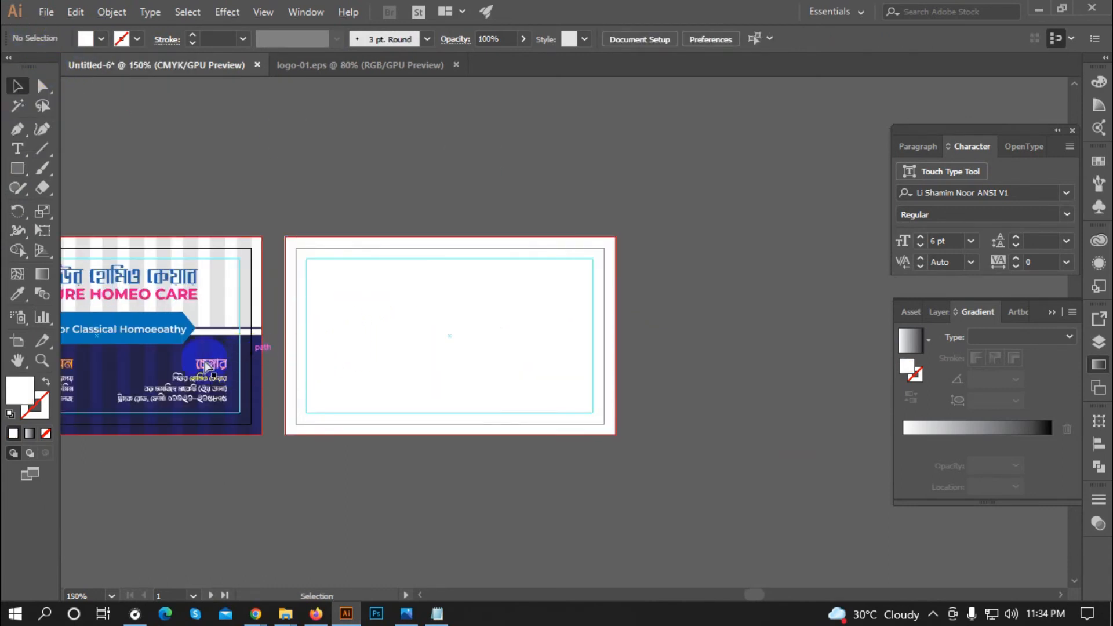
Step: Copy the front card's navy bottom rectangle onto the back card's lower half
{"action": "left_click", "coordinate": [197, 406]}
{"action": "left_click", "coordinate": [307, 385]}
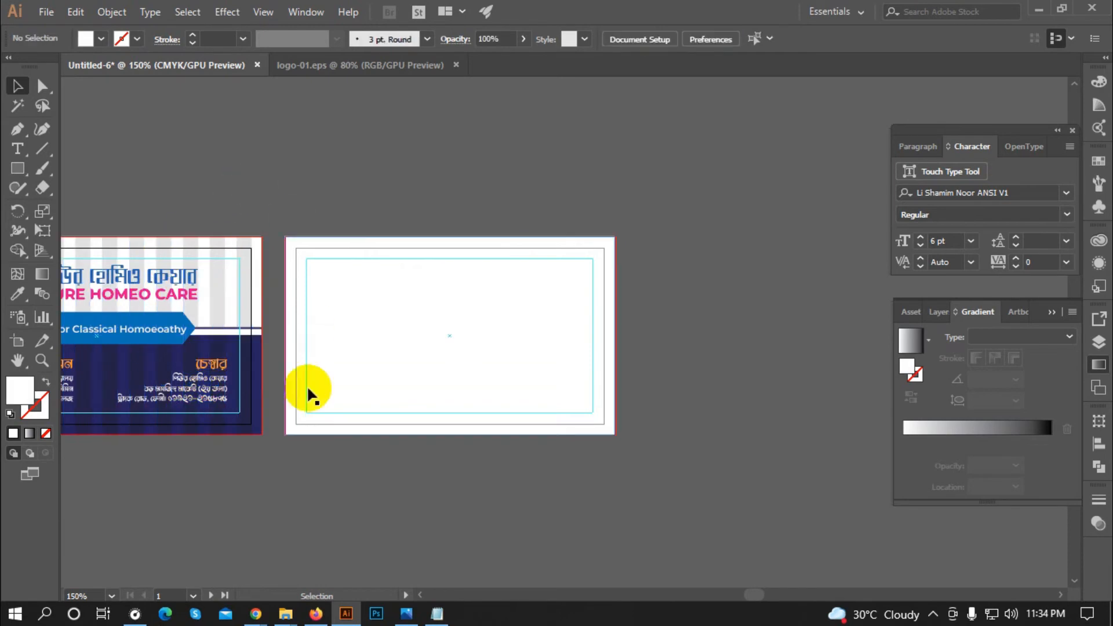
{"action": "left_click", "coordinate": [263, 367]}
{"action": "left_click_drag", "start_coordinate": [262, 360], "coordinate": [626, 424]}
Step: Send the white background rectangle behind the navy rectangle on the back card
{"action": "left_click", "coordinate": [768, 357]}
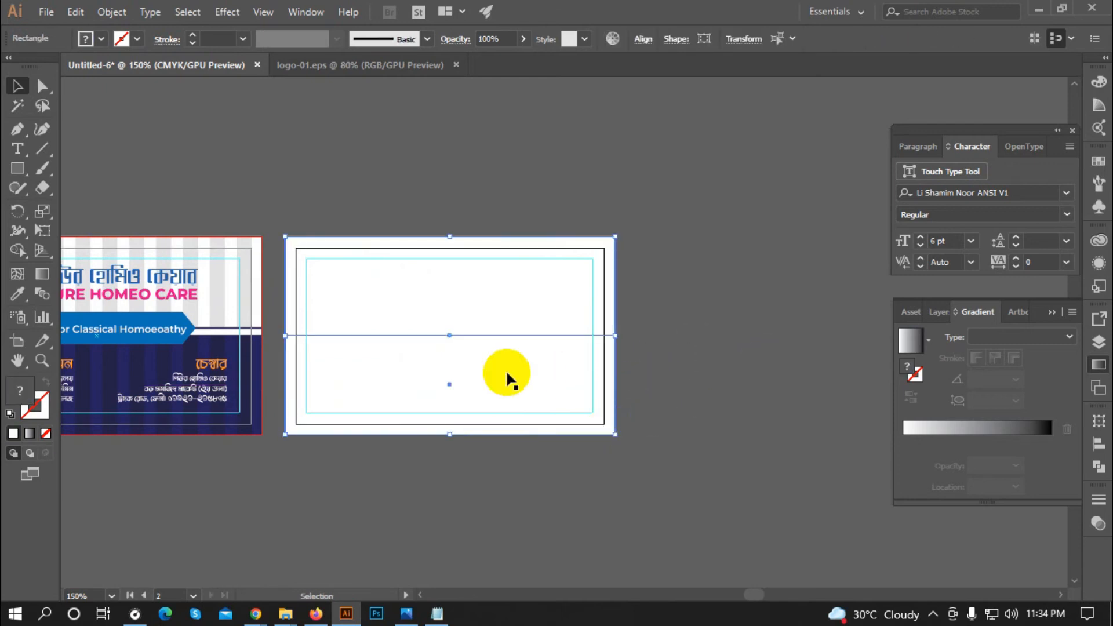
{"action": "left_click", "coordinate": [505, 370]}
{"action": "left_click", "coordinate": [443, 331]}
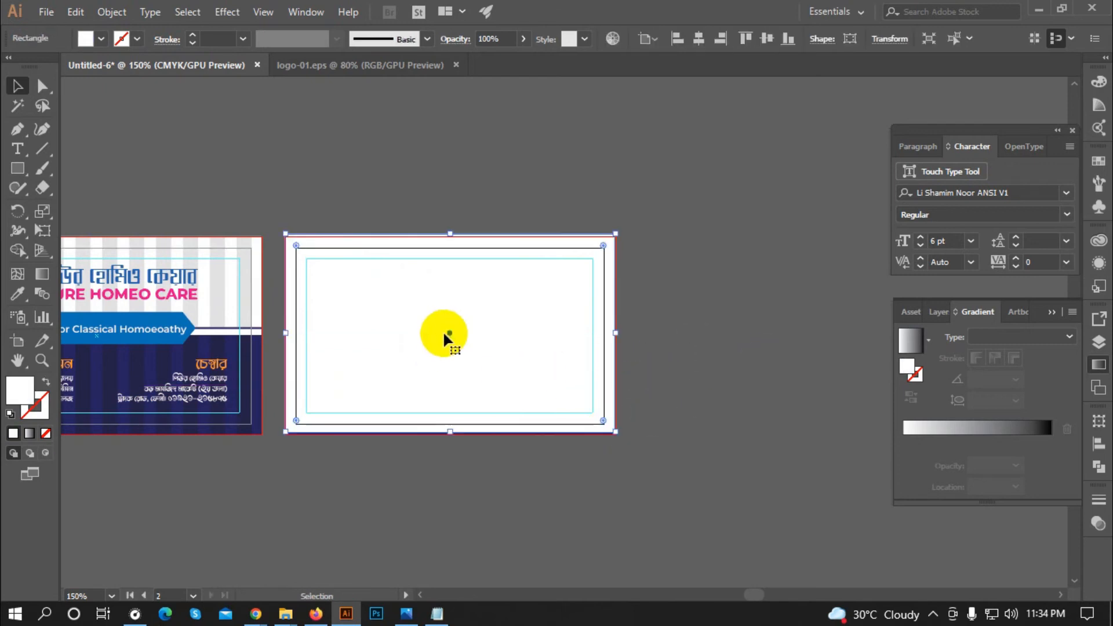
{"action": "right_click", "coordinate": [445, 297]}
{"action": "mouse_move", "coordinate": [597, 515]}
{"action": "left_click", "coordinate": [663, 568]}
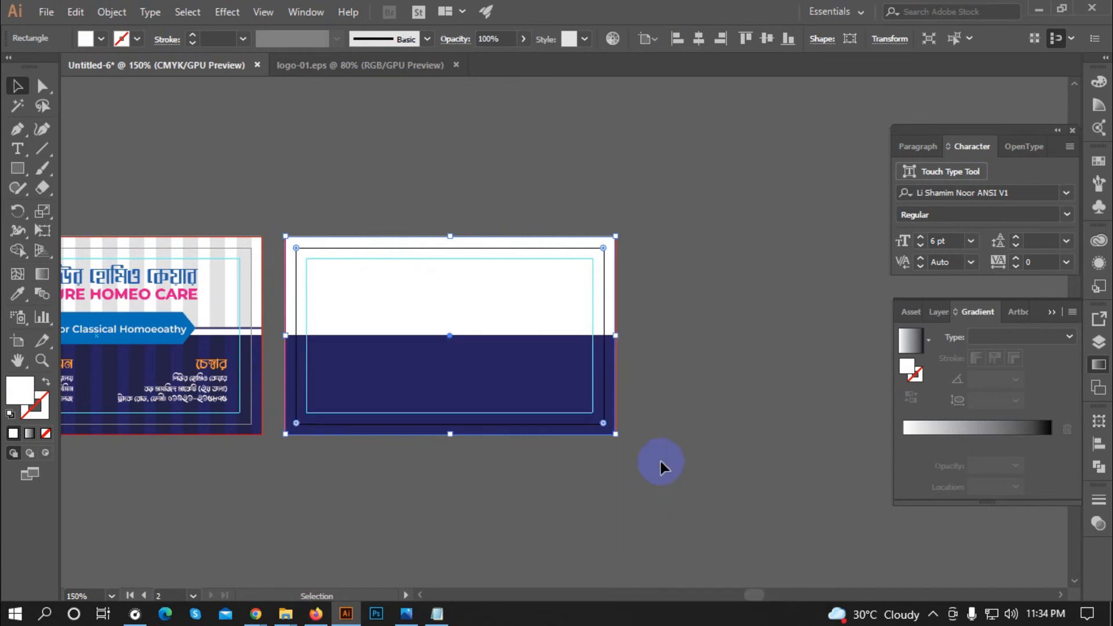
{"action": "left_click", "coordinate": [659, 462]}
{"action": "left_click", "coordinate": [465, 381]}
{"action": "left_click", "coordinate": [471, 455]}
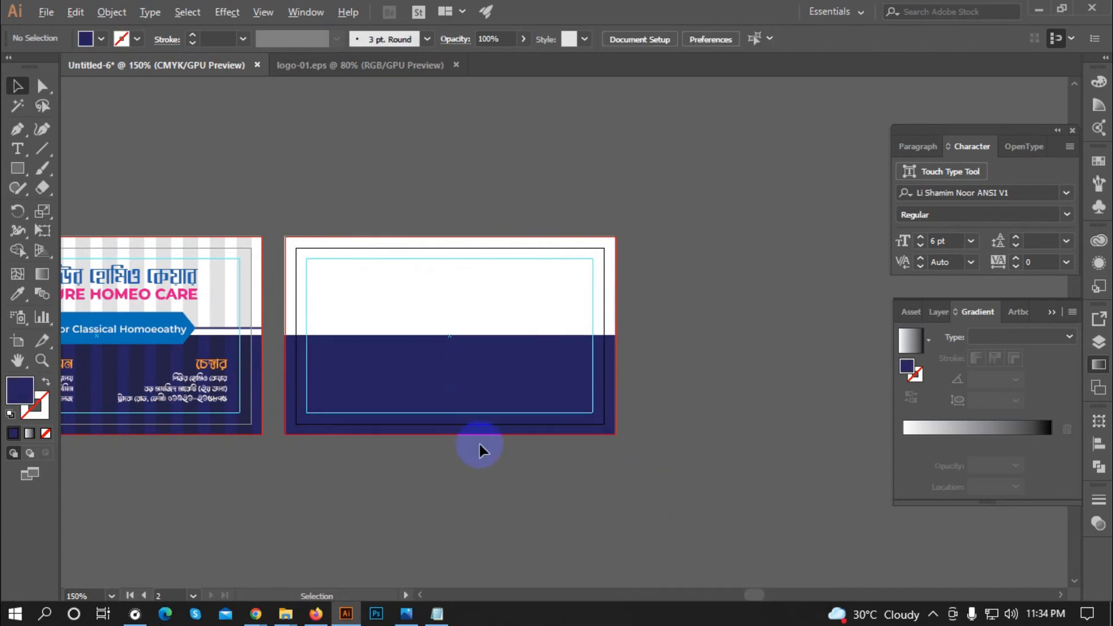
{"action": "scroll", "coordinate": [479, 444], "scroll_direction": "down", "scroll_amount": 1}
{"action": "scroll", "coordinate": [404, 377], "scroll_direction": "up", "scroll_amount": 1}
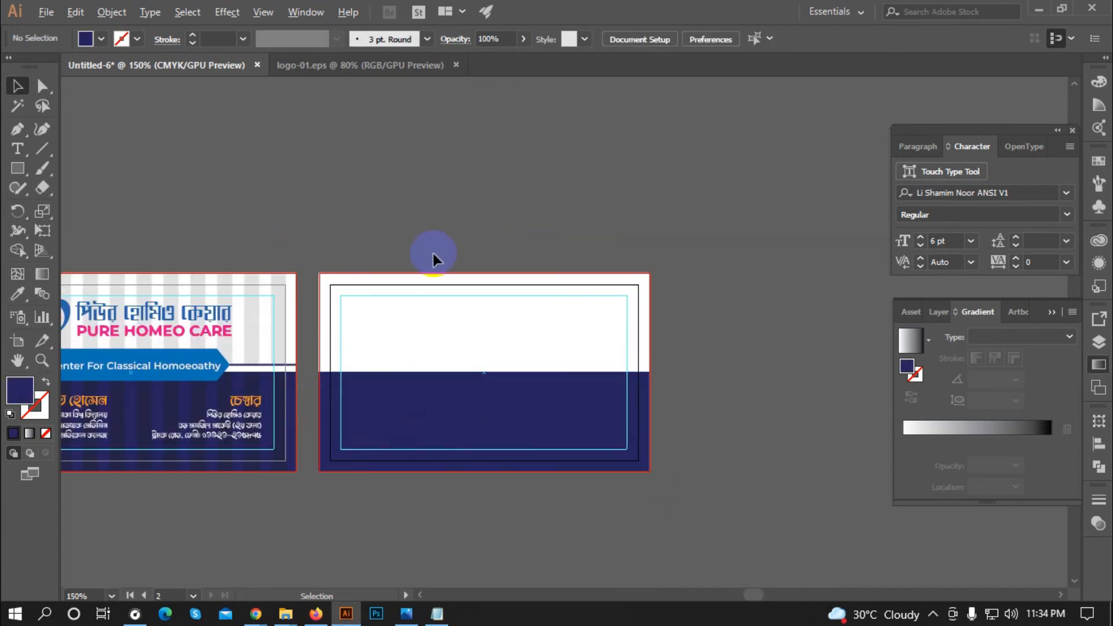
{"action": "scroll", "coordinate": [417, 309], "scroll_direction": "down", "scroll_amount": 1}
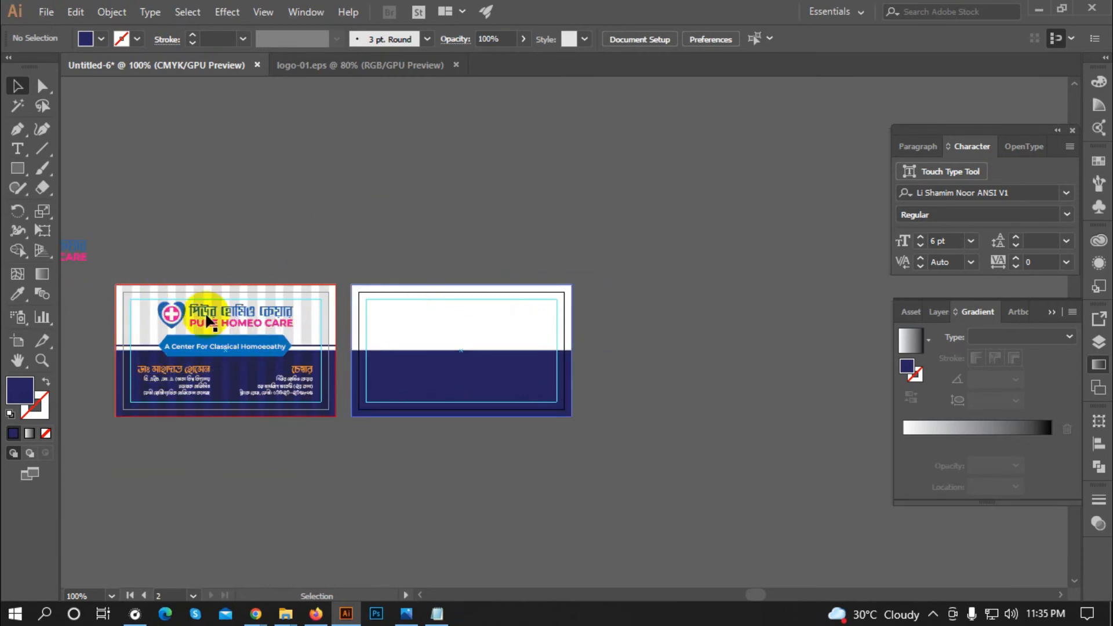
{"action": "left_click", "coordinate": [251, 233]}
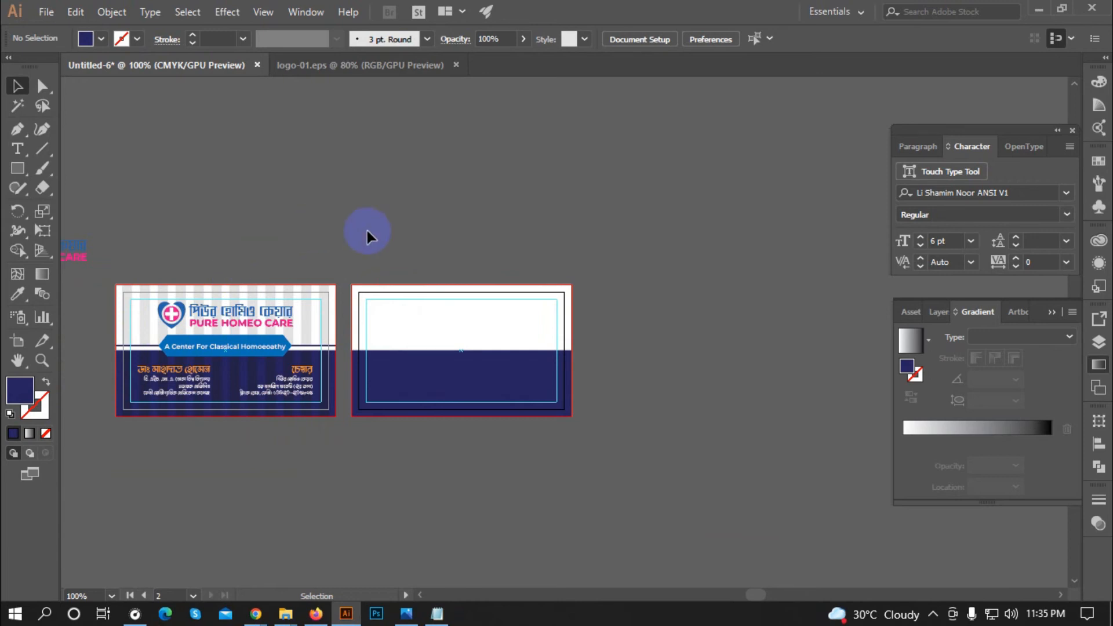
{"action": "scroll", "coordinate": [479, 311], "scroll_direction": "up", "scroll_amount": 1}
{"action": "scroll", "coordinate": [479, 310], "scroll_direction": "down", "scroll_amount": 1}
{"action": "scroll", "coordinate": [343, 306], "scroll_direction": "up", "scroll_amount": 1}
Step: Draw a six-sided hexagon and make a copy offset slightly to its left
{"action": "left_click", "coordinate": [15, 169]}
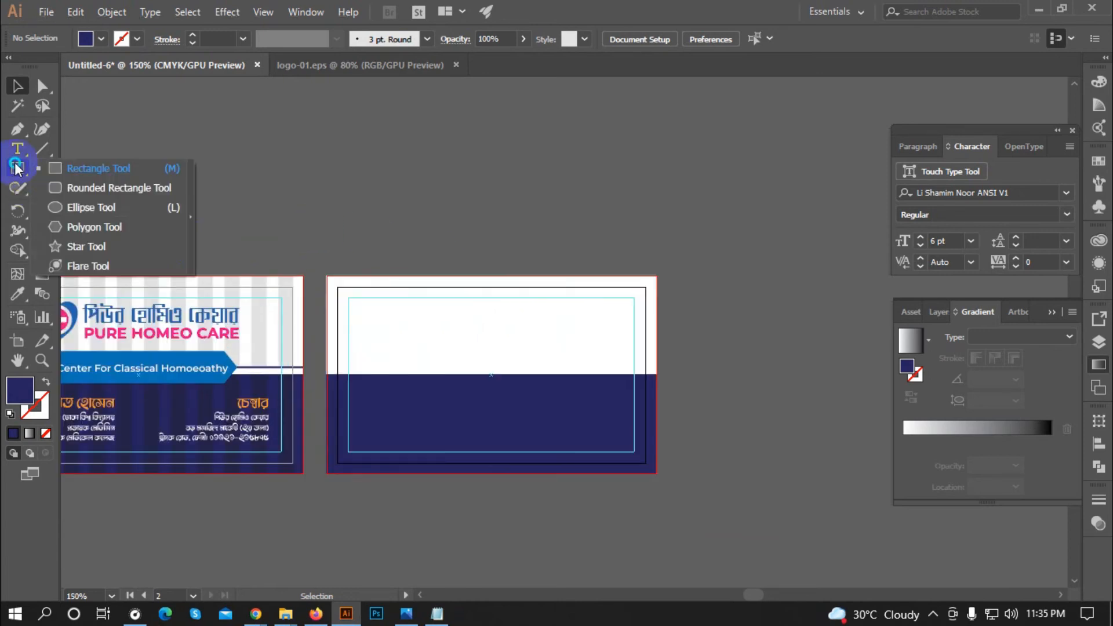
{"action": "left_click", "coordinate": [87, 227]}
{"action": "left_click", "coordinate": [565, 338]}
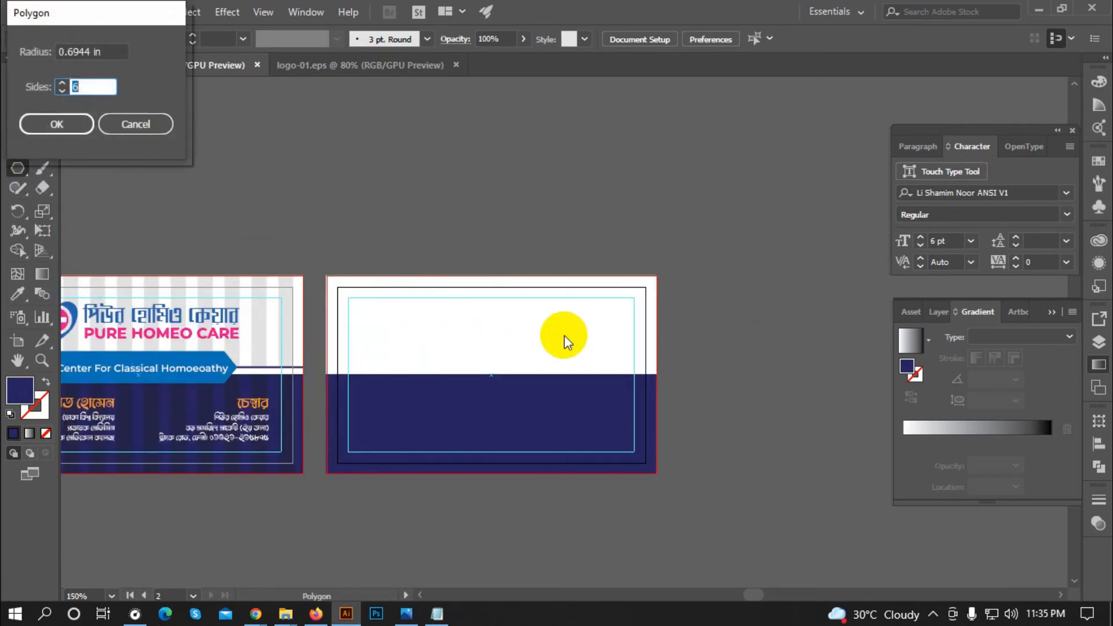
{"action": "left_click", "coordinate": [56, 124]}
{"action": "left_click", "coordinate": [17, 86]}
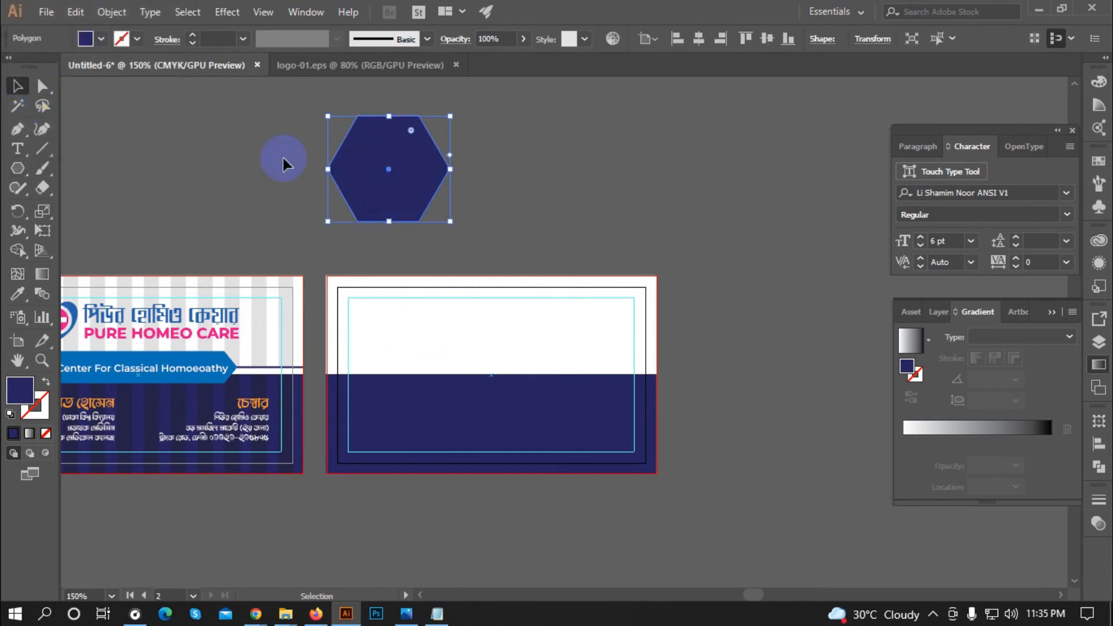
{"action": "scroll", "coordinate": [284, 164], "scroll_direction": "up", "scroll_amount": 2}
{"action": "left_click", "coordinate": [297, 263]}
{"action": "scroll", "coordinate": [299, 263], "scroll_direction": "up", "scroll_amount": 2}
{"action": "left_click", "coordinate": [521, 253]}
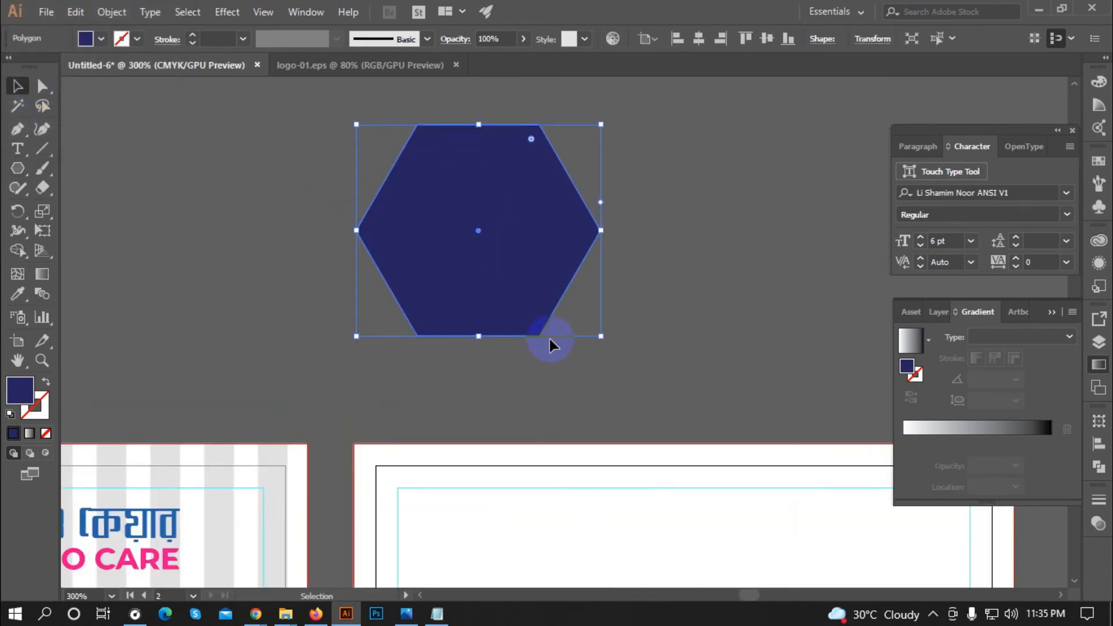
{"action": "left_click_drag", "start_coordinate": [543, 286], "coordinate": [512, 289]}
Step: Remove the overlapping hexagon regions with Shape Builder, leaving a single chevron
{"action": "left_click_drag", "start_coordinate": [671, 186], "coordinate": [113, 282]}
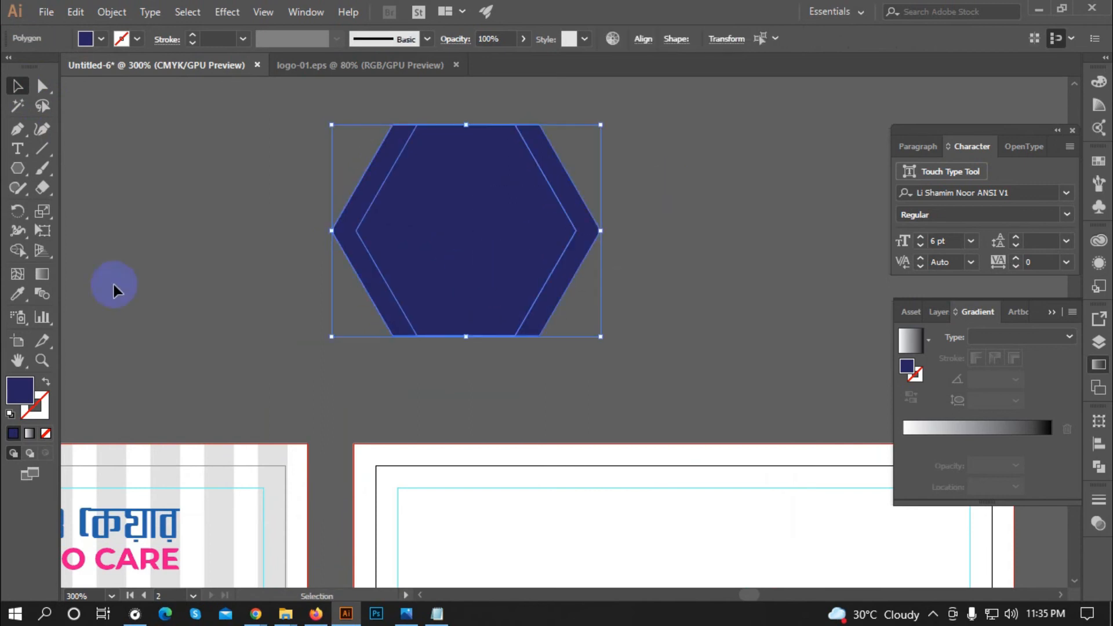
{"action": "left_click", "coordinate": [26, 255]}
{"action": "left_click_drag", "start_coordinate": [336, 224], "coordinate": [273, 236]}
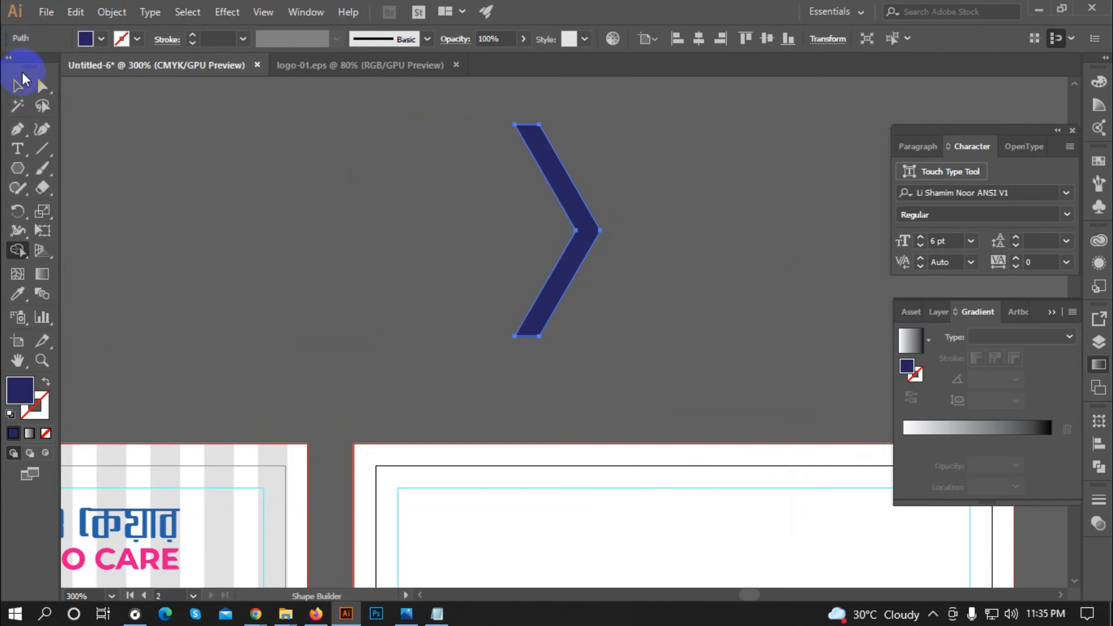
{"action": "left_click", "coordinate": [22, 78]}
{"action": "left_click", "coordinate": [490, 201]}
{"action": "scroll", "coordinate": [490, 200], "scroll_direction": "down", "scroll_amount": 3}
Step: Place the chevron at the back card's top-left, repeat copies across with Ctrl+D, and delete the extra
{"action": "left_click_drag", "start_coordinate": [575, 153], "coordinate": [459, 442]}
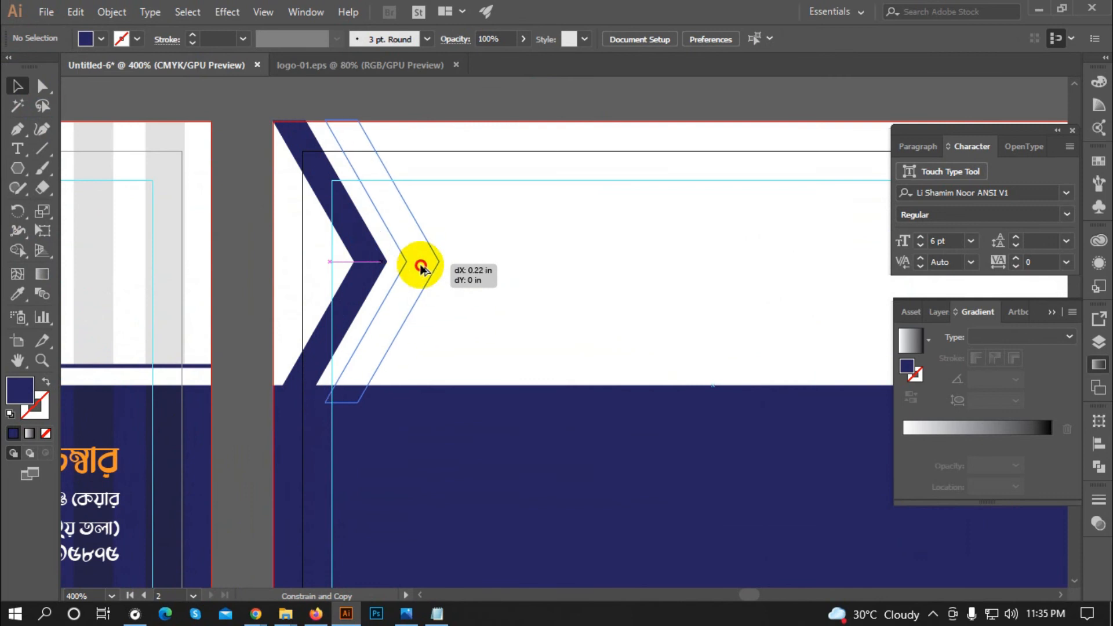
{"action": "left_click_drag", "start_coordinate": [417, 266], "coordinate": [418, 266]}
{"action": "key", "text": "ctrl+minus"}
{"action": "key", "text": "a"}
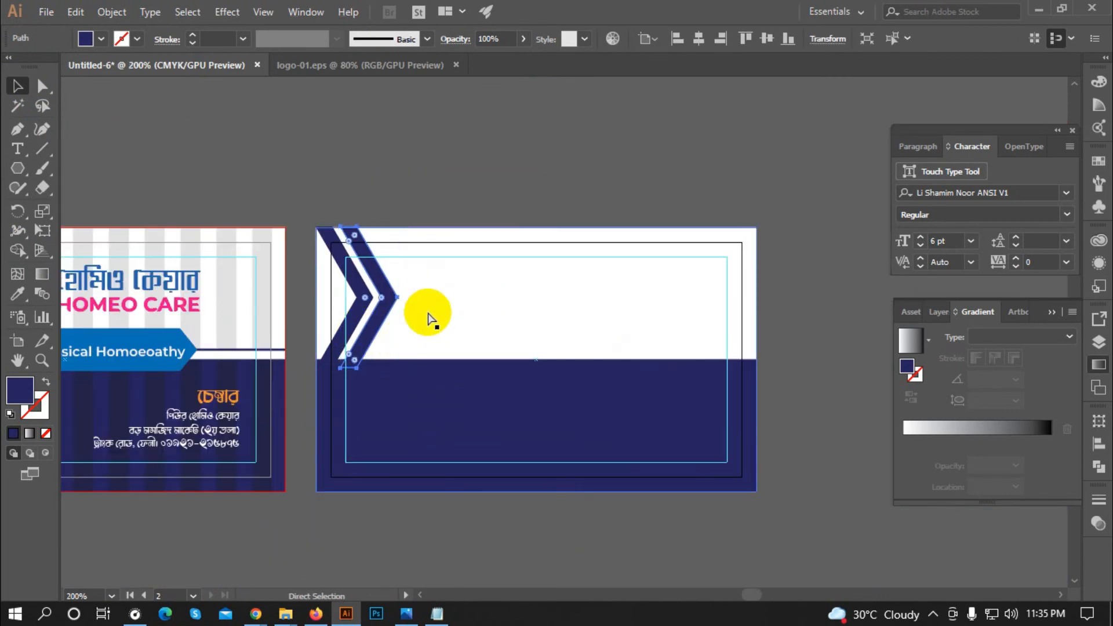
{"action": "key", "text": "ctrl+d"}
{"action": "key", "text": "ctrl+d"}
{"action": "key", "text": "ctrl+d"}
{"action": "key", "text": "ctrl+d"}
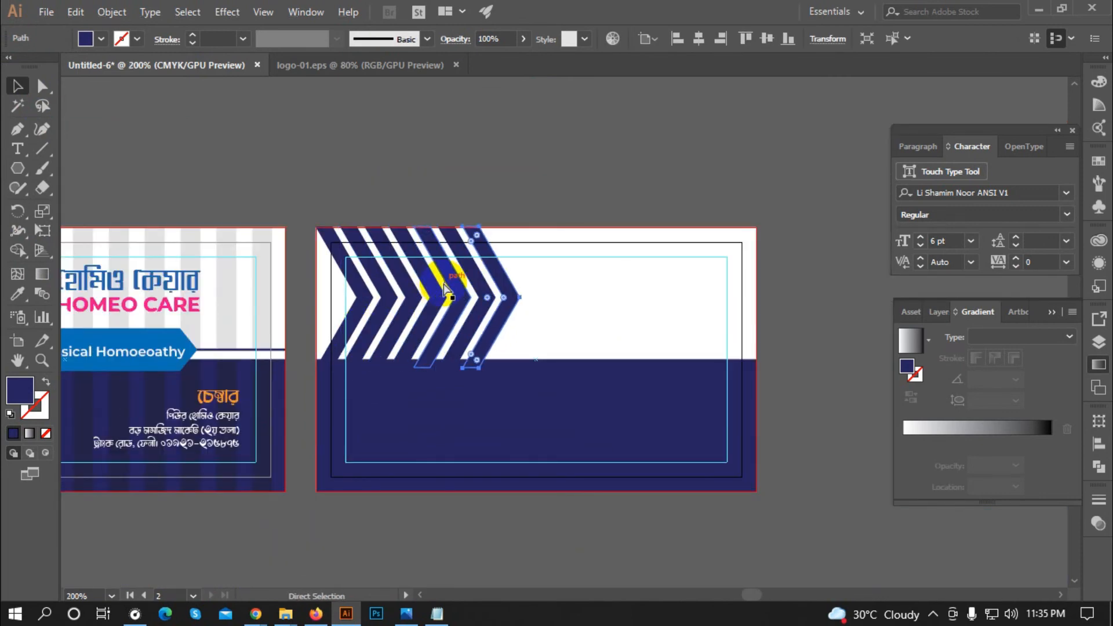
{"action": "key", "text": "ctrl+d"}
{"action": "key", "text": "ctrl+d"}
{"action": "key", "text": "ctrl+d"}
{"action": "key", "text": "ctrl+d"}
{"action": "key", "text": "ctrl+d"}
{"action": "key", "text": "ctrl+d"}
{"action": "key", "text": "ctrl+d"}
{"action": "key", "text": "ctrl+d"}
{"action": "key", "text": "ctrl+d"}
{"action": "key", "text": "ctrl+d"}
{"action": "key", "text": "v"}
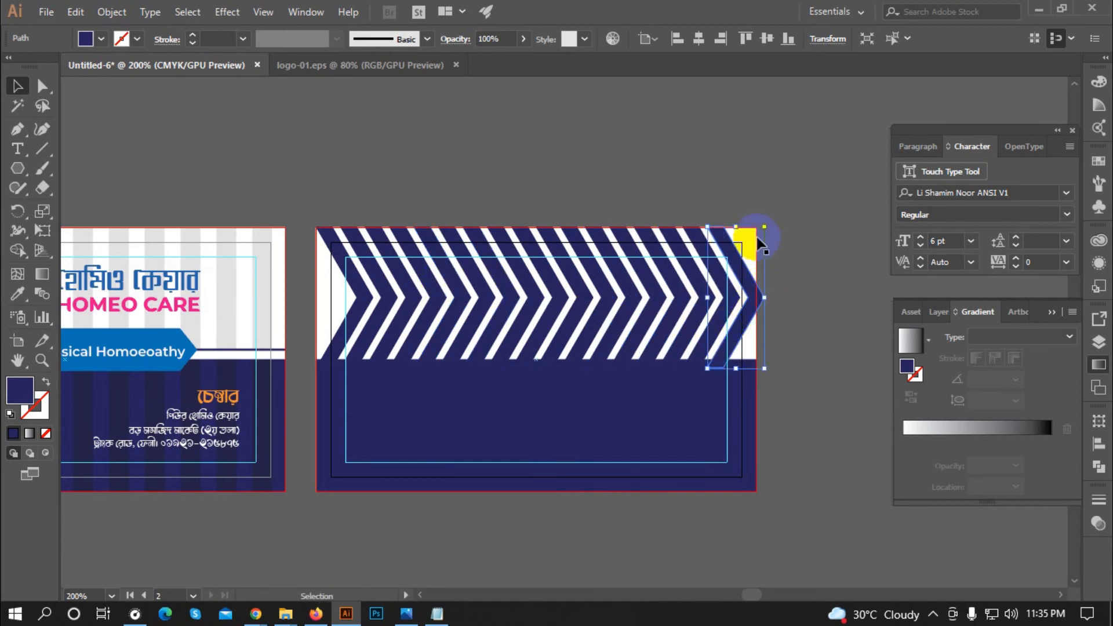
{"action": "key", "text": "Delete"}
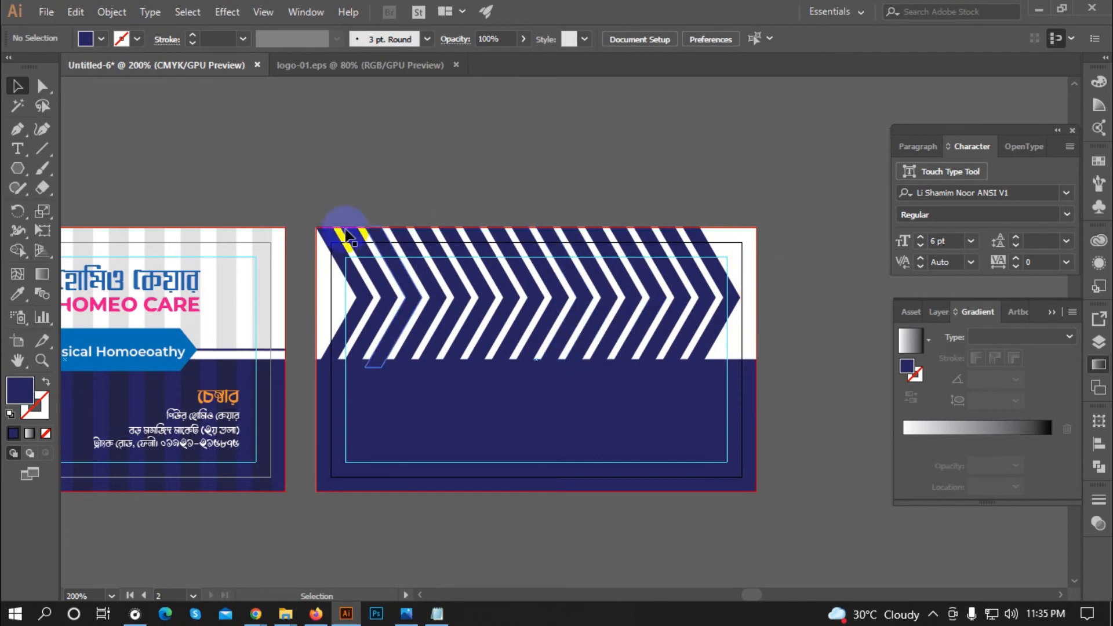
Step: Centre the chevron stripe group horizontally on the back card
{"action": "left_click", "coordinate": [746, 310]}
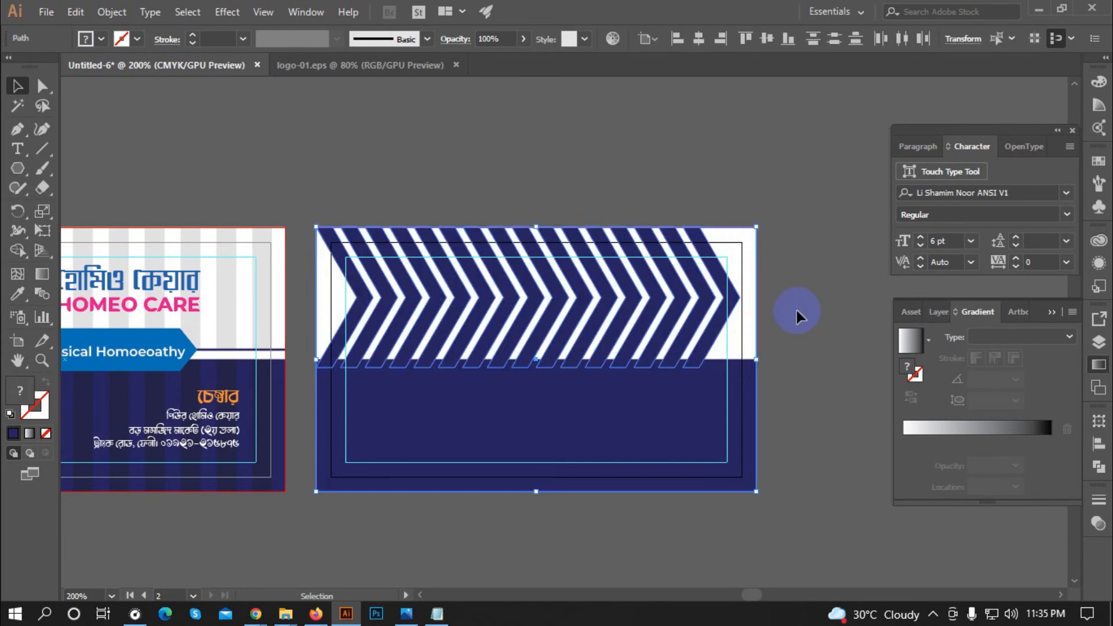
{"action": "left_click", "coordinate": [790, 322]}
{"action": "left_click", "coordinate": [734, 438]}
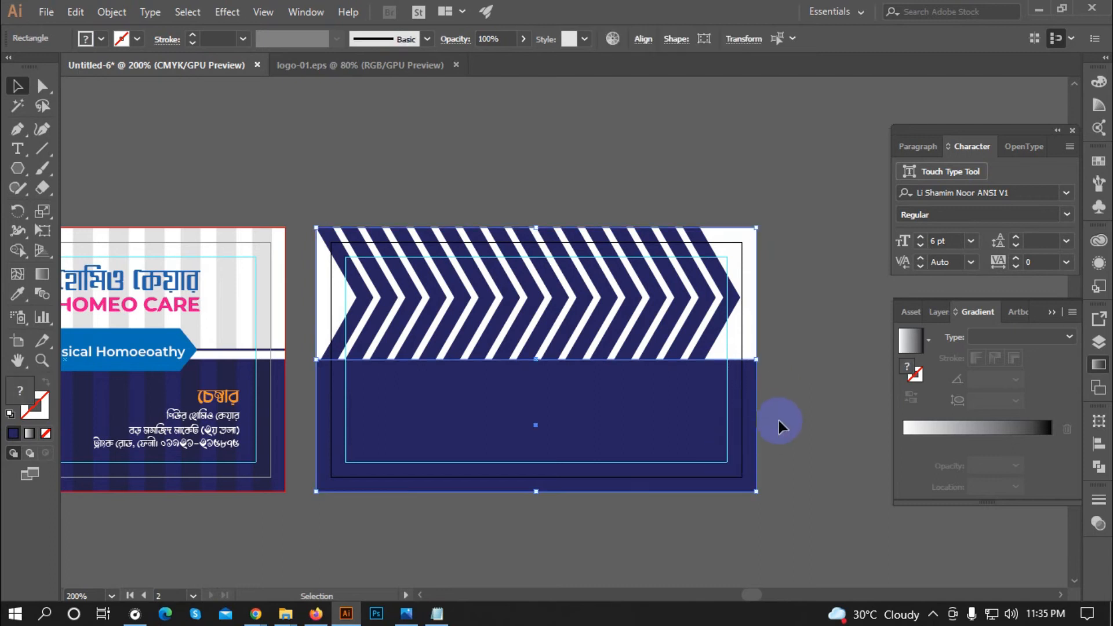
{"action": "left_click", "coordinate": [750, 412]}
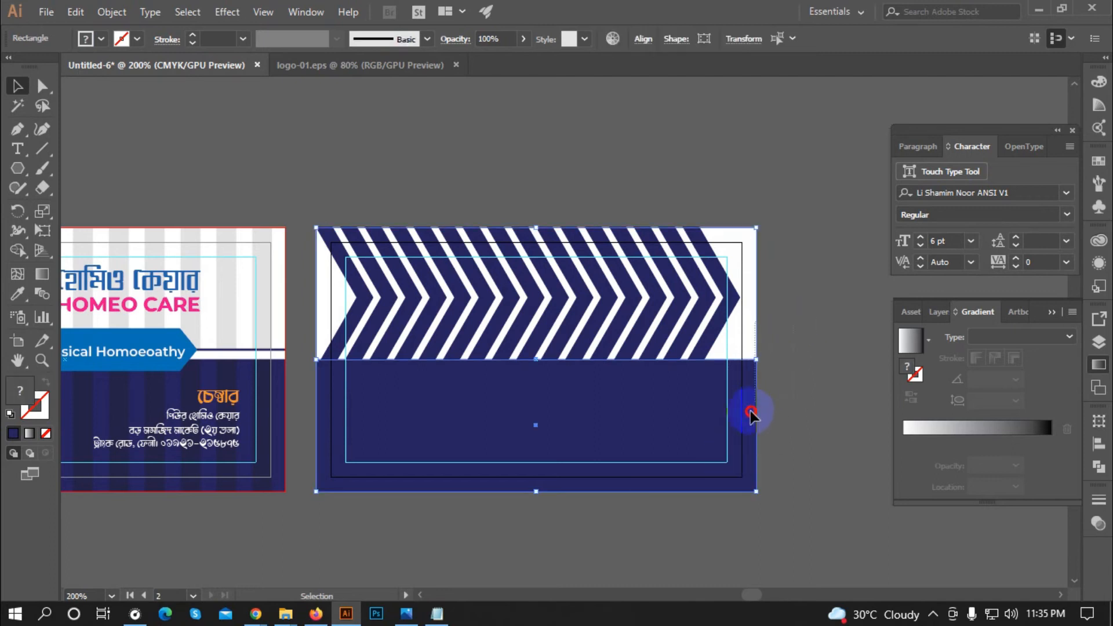
{"action": "left_click", "coordinate": [809, 429]}
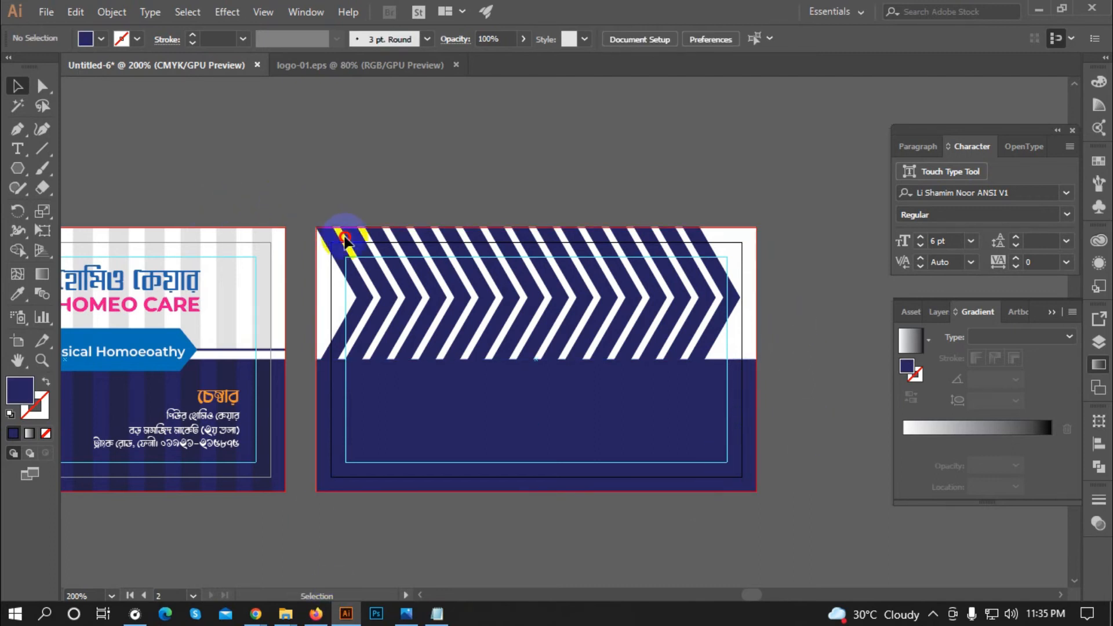
{"action": "left_click_drag", "start_coordinate": [755, 342], "coordinate": [733, 341]}
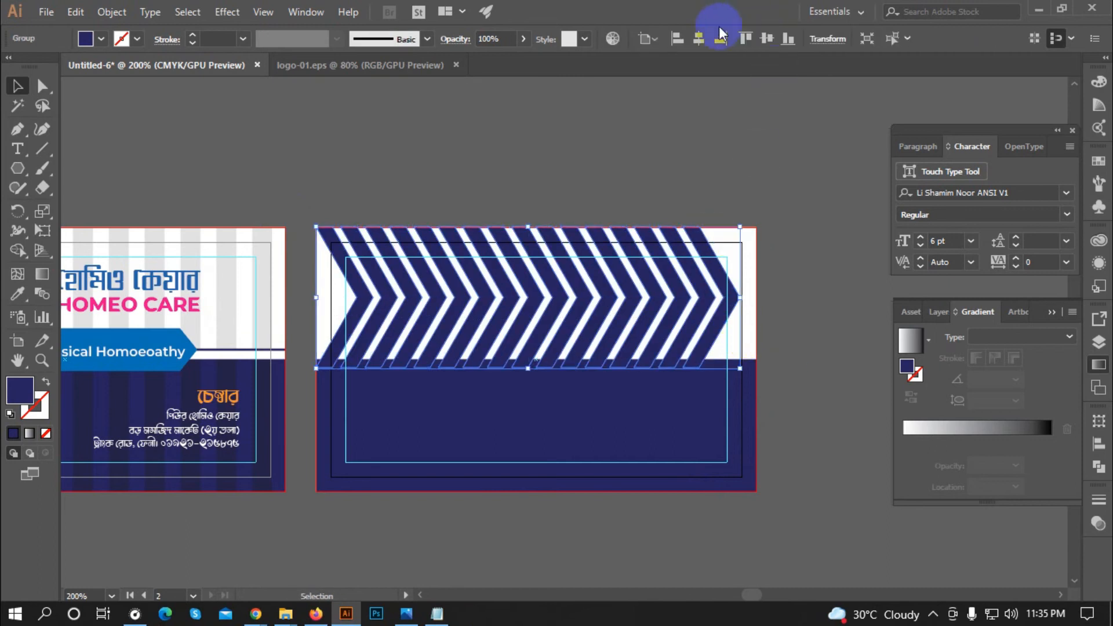
{"action": "left_click", "coordinate": [704, 35]}
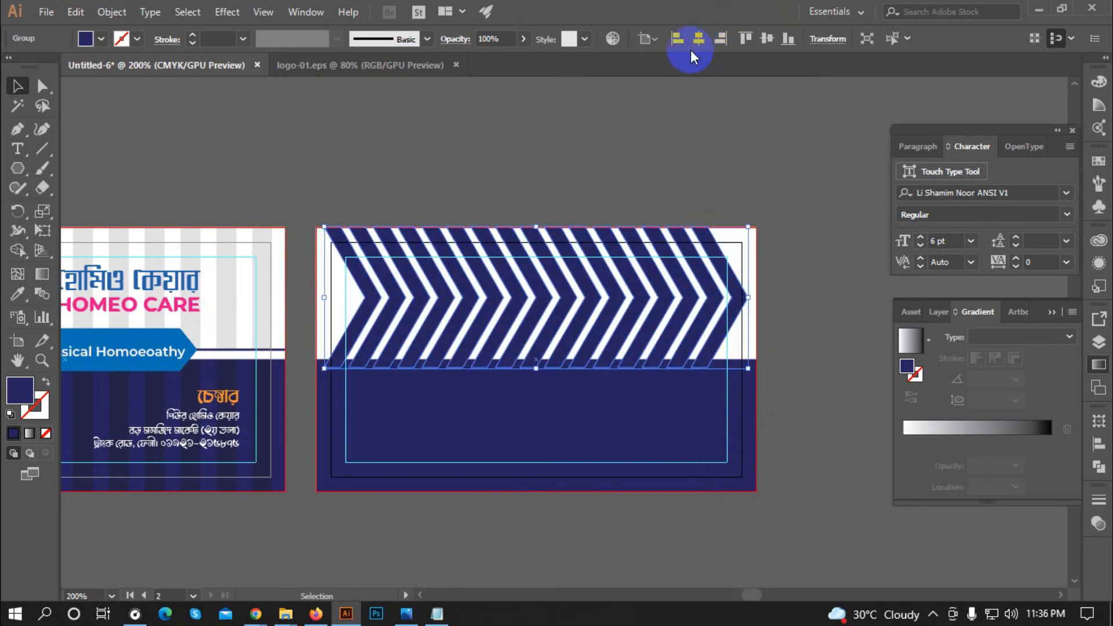
{"action": "left_click", "coordinate": [591, 167]}
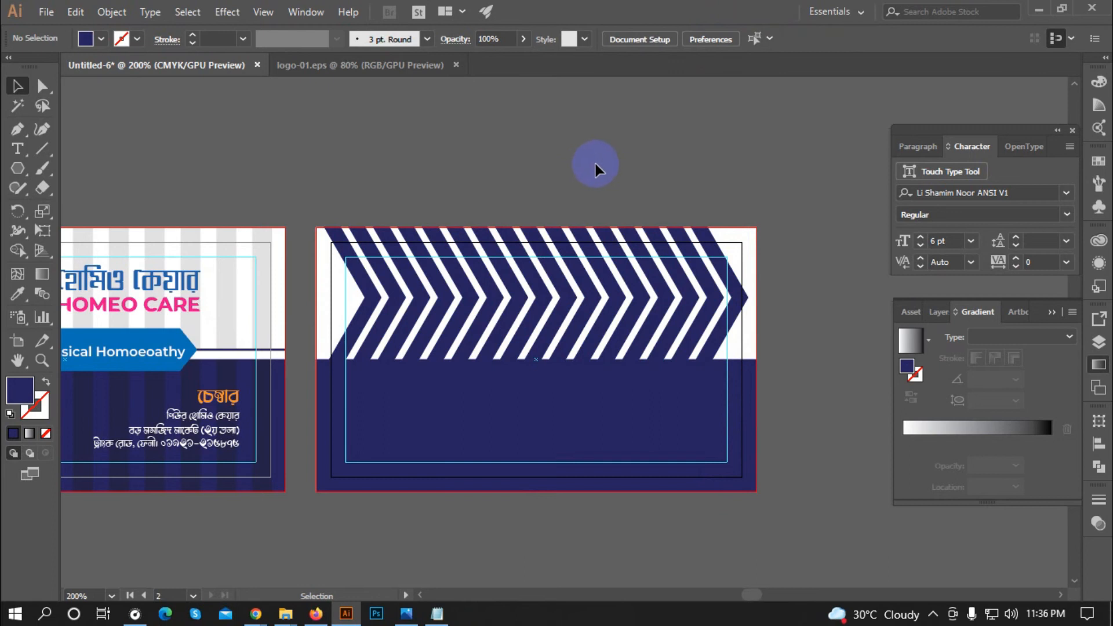
{"action": "left_click", "coordinate": [554, 304]}
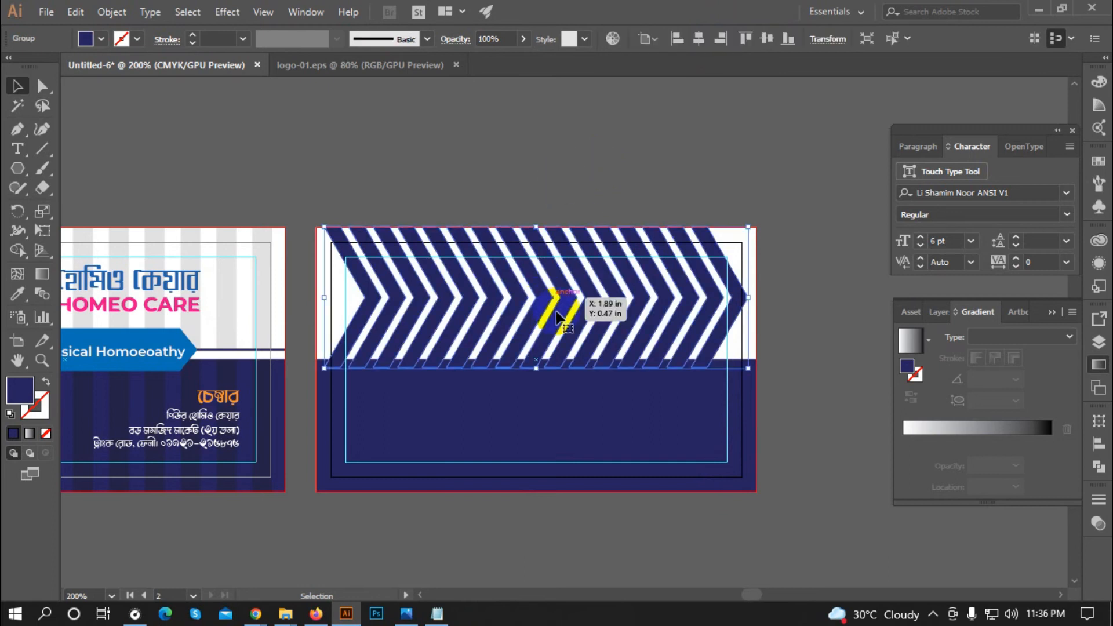
Step: Bring the navy lower block in front of the chevron stripes
{"action": "left_click", "coordinate": [620, 424]}
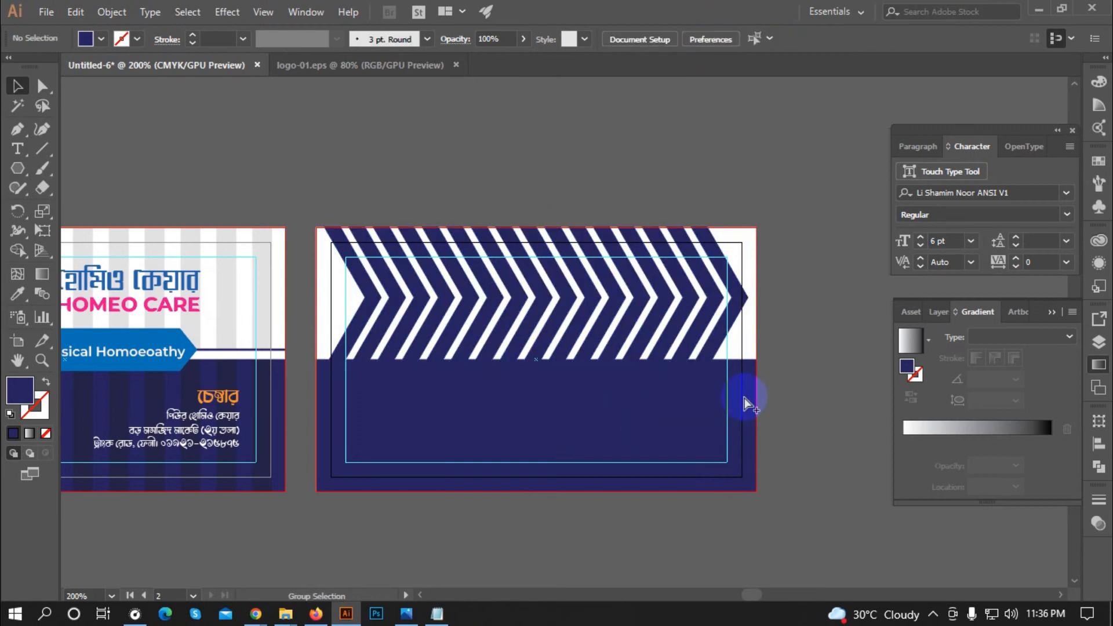
{"action": "left_click", "coordinate": [745, 399]}
{"action": "left_click", "coordinate": [708, 441]}
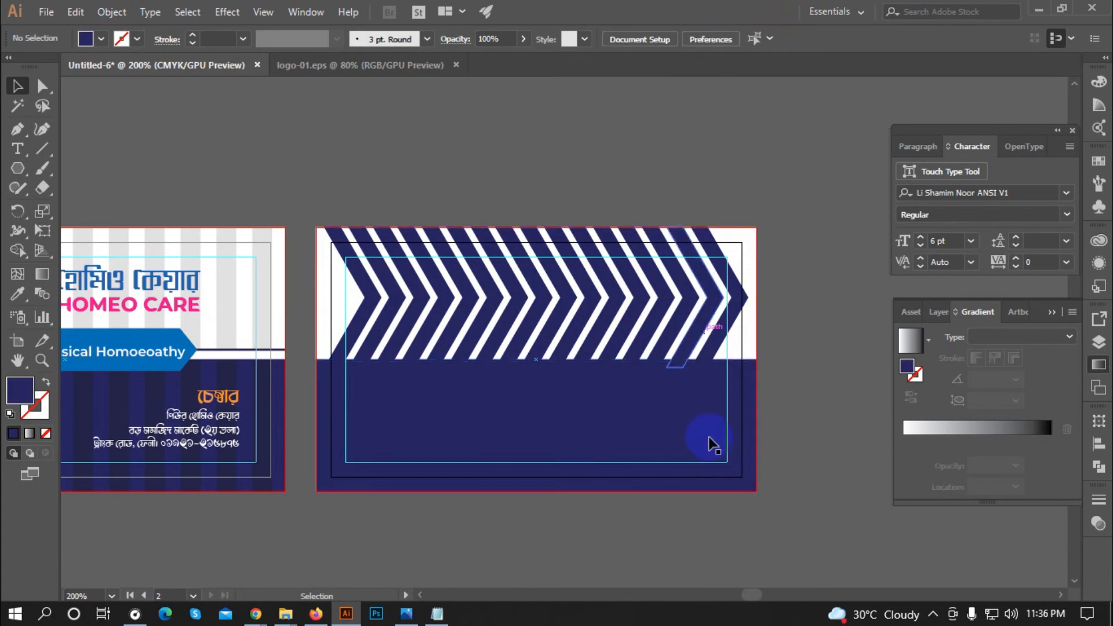
{"action": "right_click", "coordinate": [680, 429]}
{"action": "mouse_move", "coordinate": [829, 332]}
{"action": "left_click", "coordinate": [890, 332]}
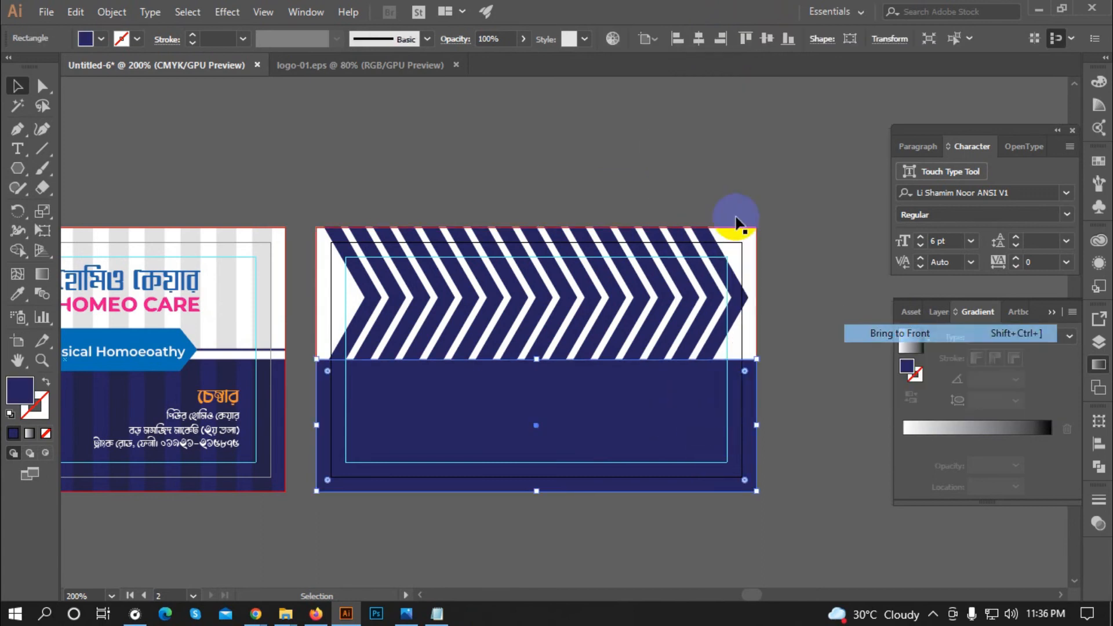
{"action": "left_click", "coordinate": [661, 139]}
{"action": "left_click", "coordinate": [742, 232]}
{"action": "key", "text": "ctrl+shift+a"}
Step: Make the chevron stripes black at 7% opacity
{"action": "left_click_drag", "start_coordinate": [330, 225], "coordinate": [385, 243]}
{"action": "left_click", "coordinate": [101, 40]}
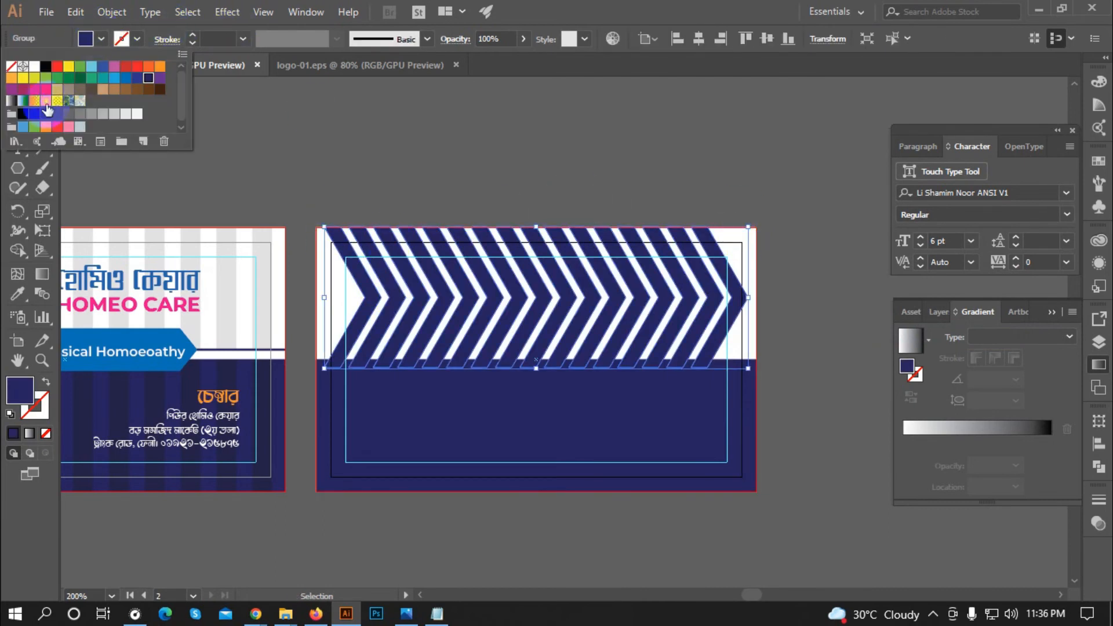
{"action": "left_click", "coordinate": [25, 118]}
{"action": "left_click", "coordinate": [422, 134]}
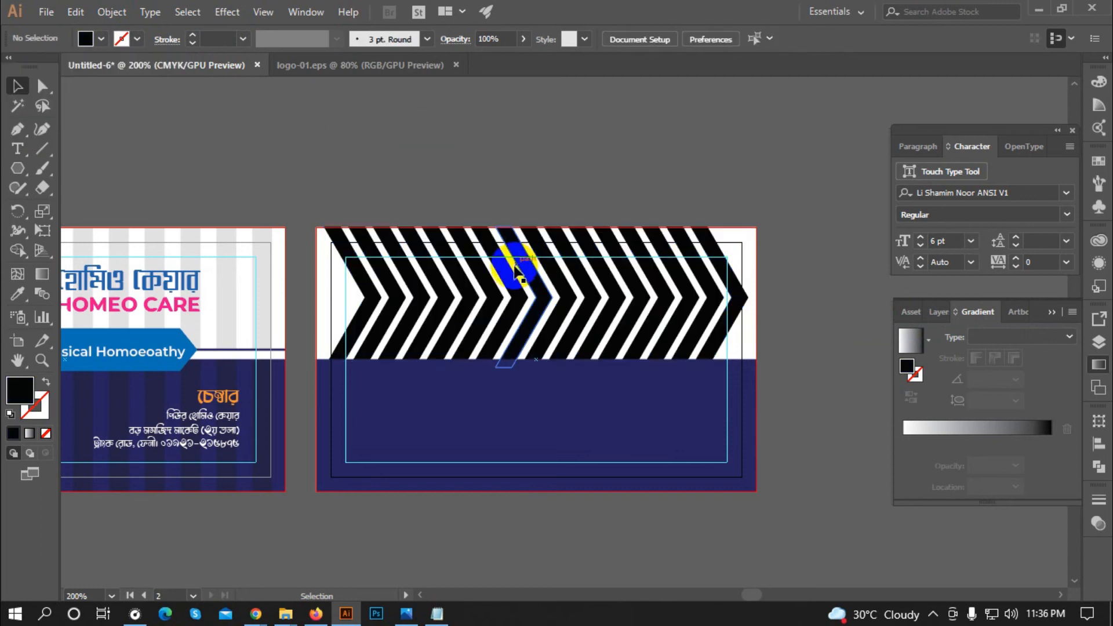
{"action": "left_click", "coordinate": [495, 39]}
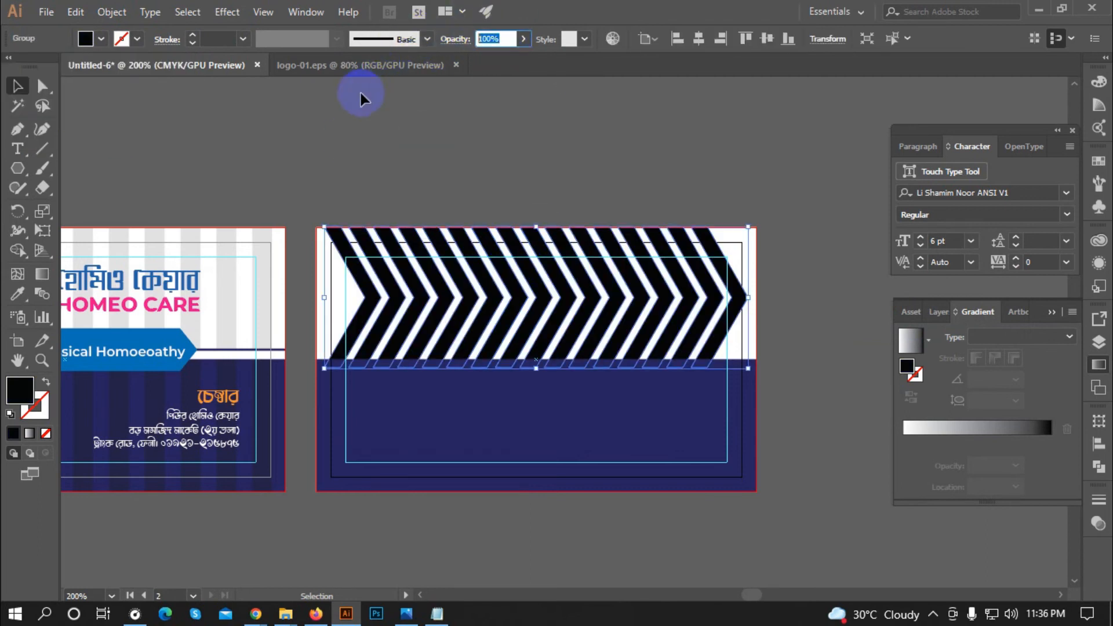
{"action": "type", "text": "7"}
{"action": "key", "text": "Return"}
{"action": "key", "text": "ctrl+minus"}
{"action": "left_click", "coordinate": [464, 279]}
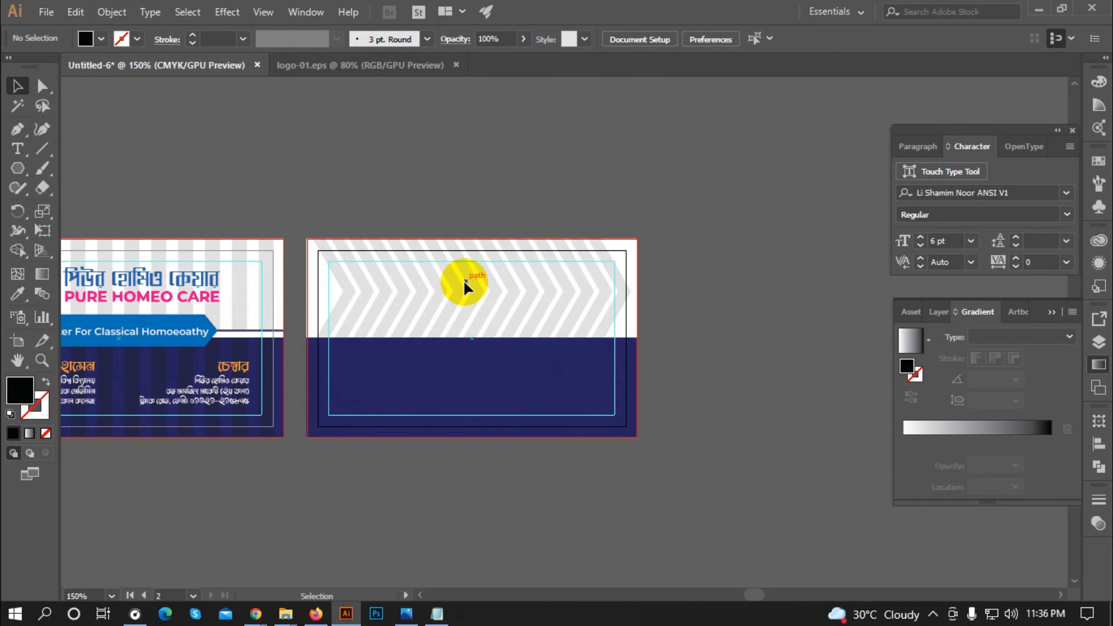
{"action": "scroll", "coordinate": [446, 291], "scroll_direction": "down", "scroll_amount": 2}
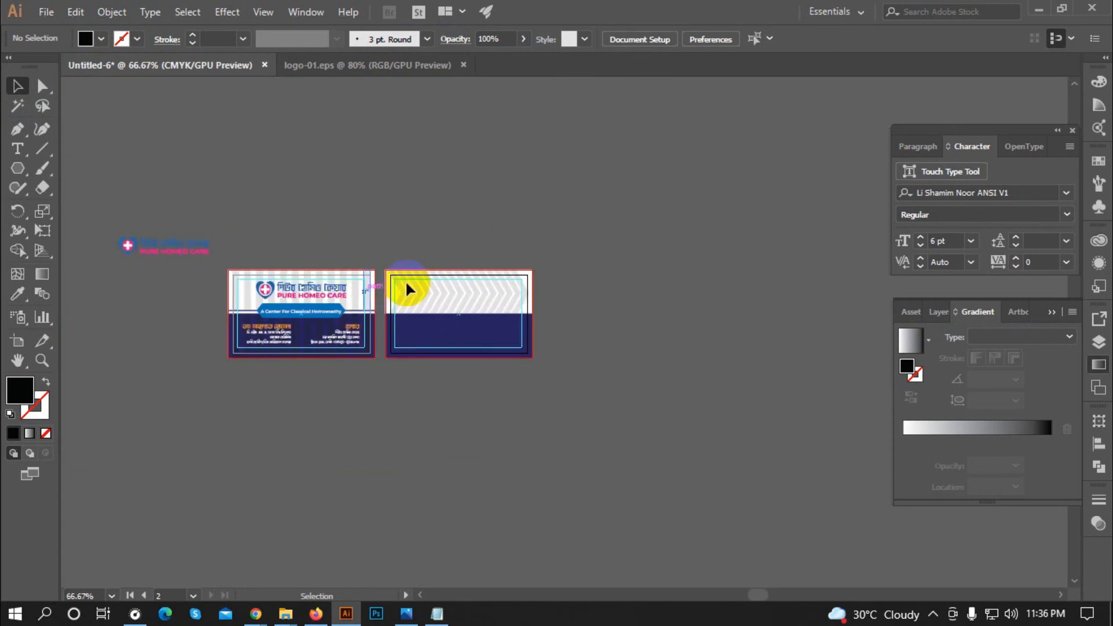
{"action": "scroll", "coordinate": [418, 296], "scroll_direction": "up", "scroll_amount": 1}
{"action": "scroll", "coordinate": [215, 290], "scroll_direction": "up", "scroll_amount": 1}
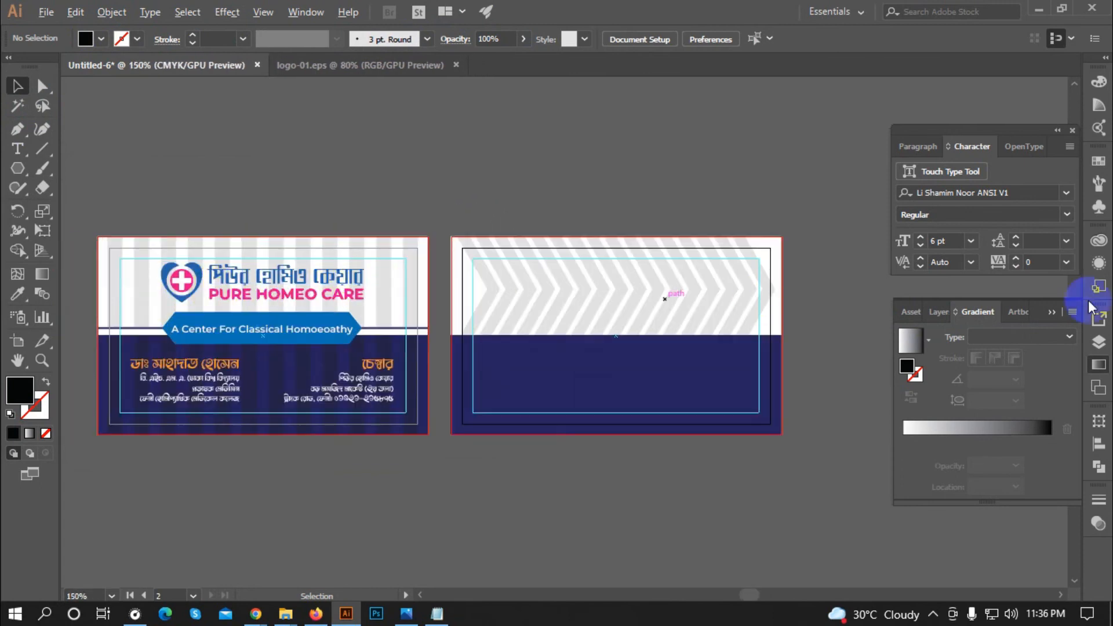
Step: Copy the front card's logo onto the back card and ungroup the heart and title
{"action": "left_click", "coordinate": [256, 283]}
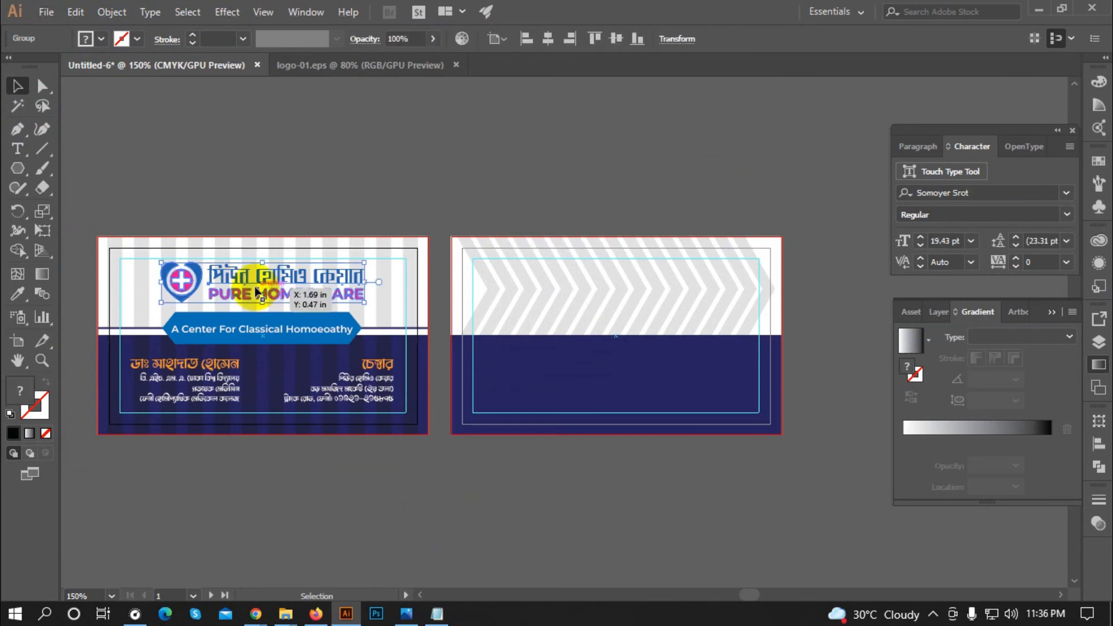
{"action": "left_click_drag", "start_coordinate": [255, 282], "coordinate": [589, 173]}
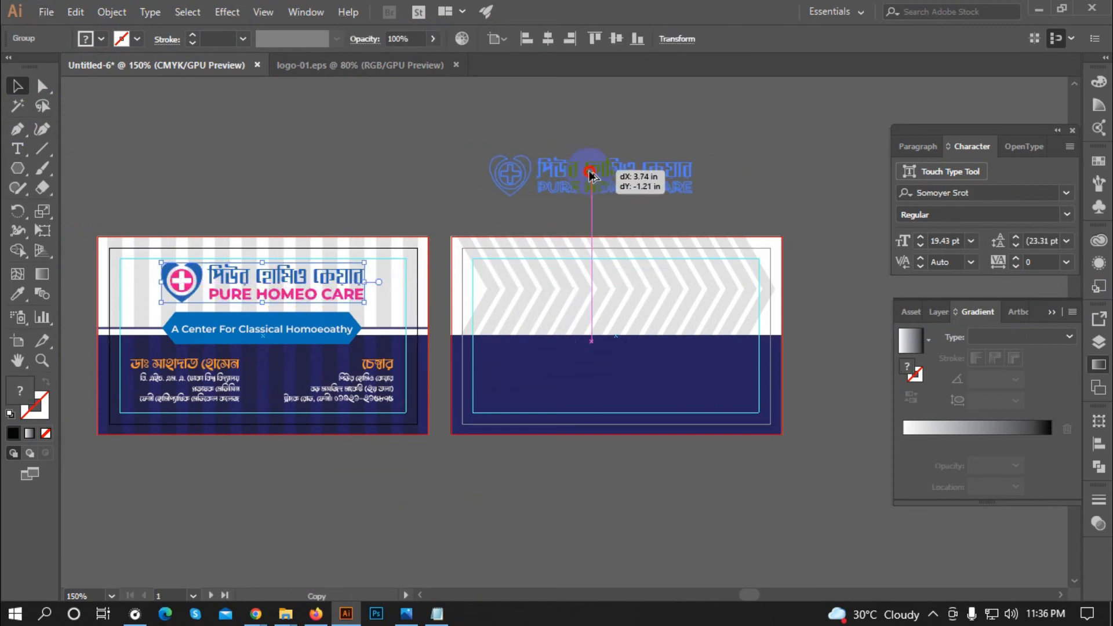
{"action": "scroll", "coordinate": [502, 193], "scroll_direction": "up", "scroll_amount": 1}
{"action": "right_click", "coordinate": [502, 193]}
{"action": "left_click", "coordinate": [548, 306]}
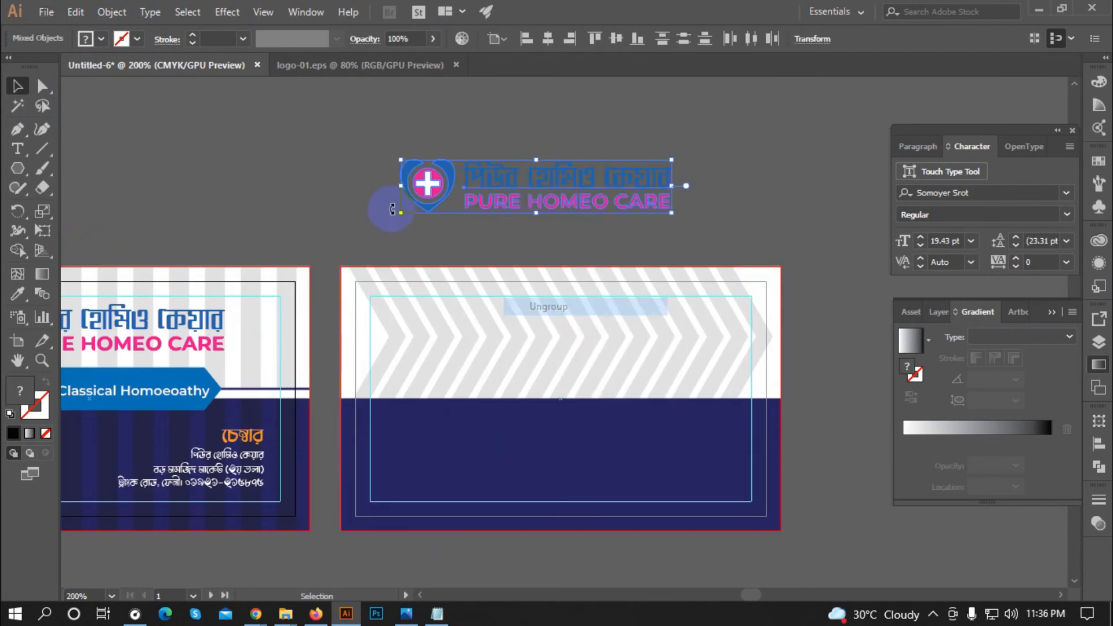
{"action": "left_click", "coordinate": [380, 141]}
Step: Stack the heart above the title, scale and position the logo, then regroup it with Ctrl+G
{"action": "left_click_drag", "start_coordinate": [446, 212], "coordinate": [564, 277]}
{"action": "scroll", "coordinate": [621, 293], "scroll_direction": "up", "scroll_amount": 1}
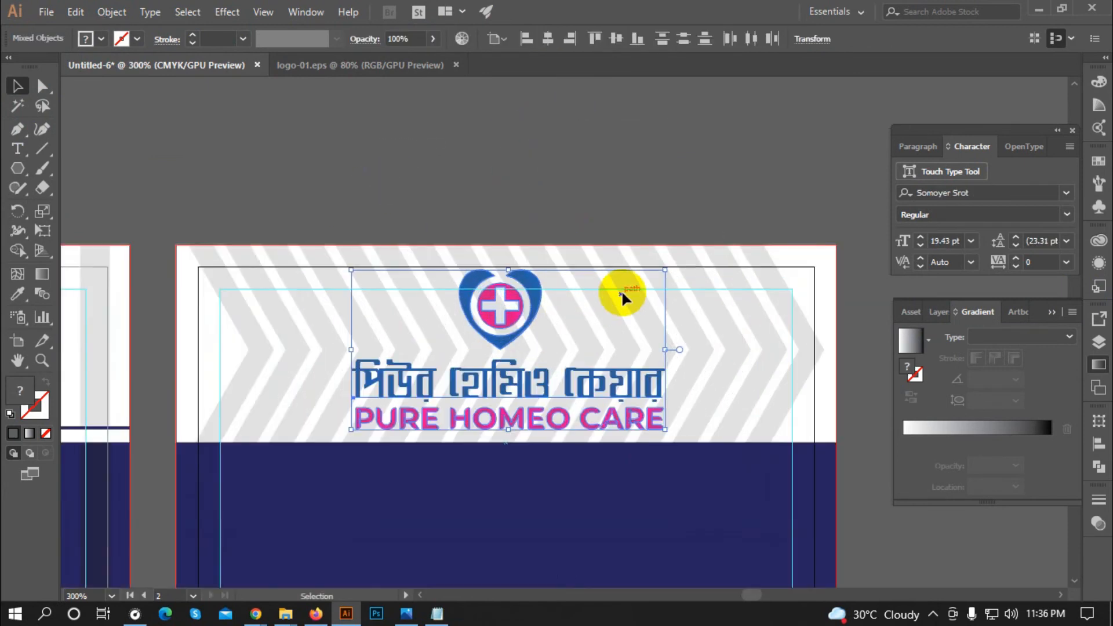
{"action": "left_click_drag", "start_coordinate": [659, 249], "coordinate": [643, 258]}
{"action": "left_click", "coordinate": [254, 271]}
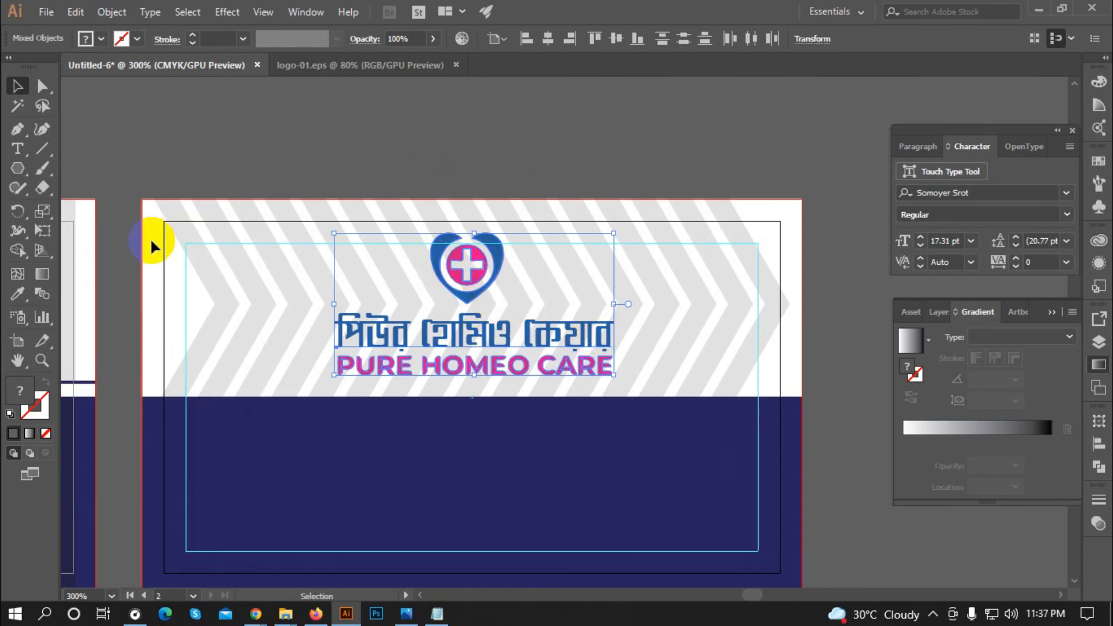
{"action": "left_click_drag", "start_coordinate": [566, 367], "coordinate": [566, 366]}
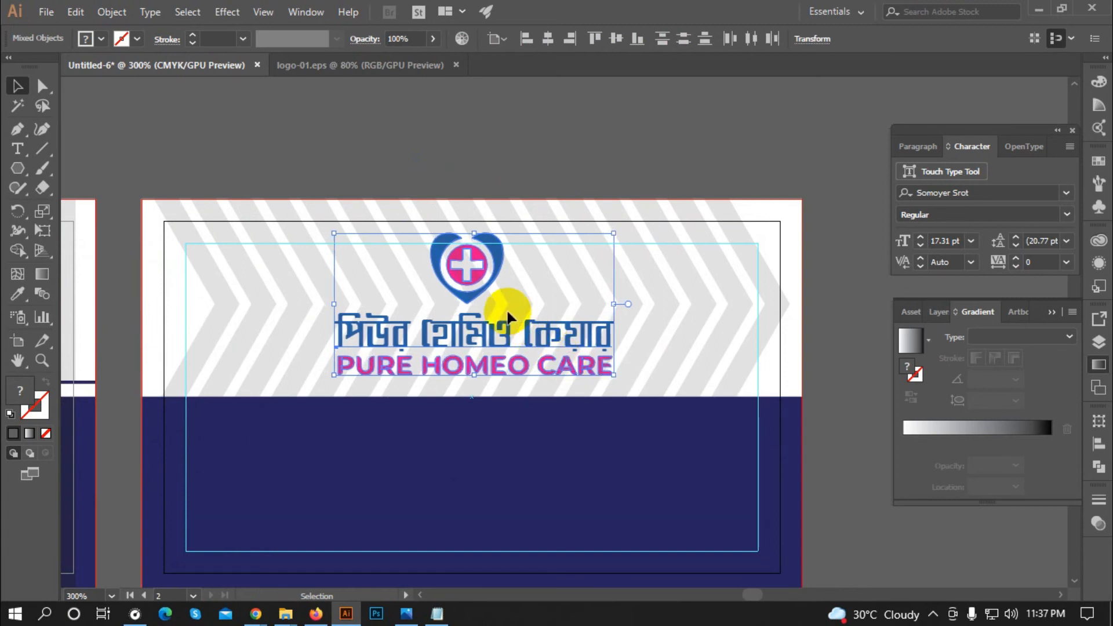
{"action": "scroll", "coordinate": [506, 308], "scroll_direction": "down", "scroll_amount": 2}
{"action": "key", "text": "ctrl+g"}
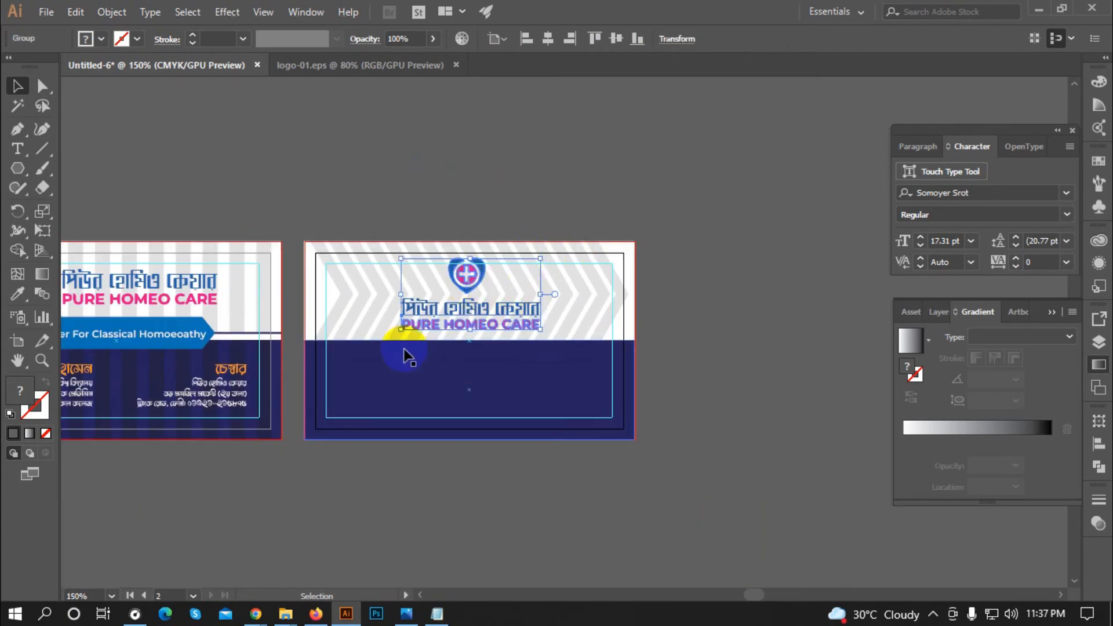
Step: Centre the logo on the back card and bring the copied tagline in front of the navy block
{"action": "left_click", "coordinate": [547, 39]}
{"action": "left_click", "coordinate": [537, 164]}
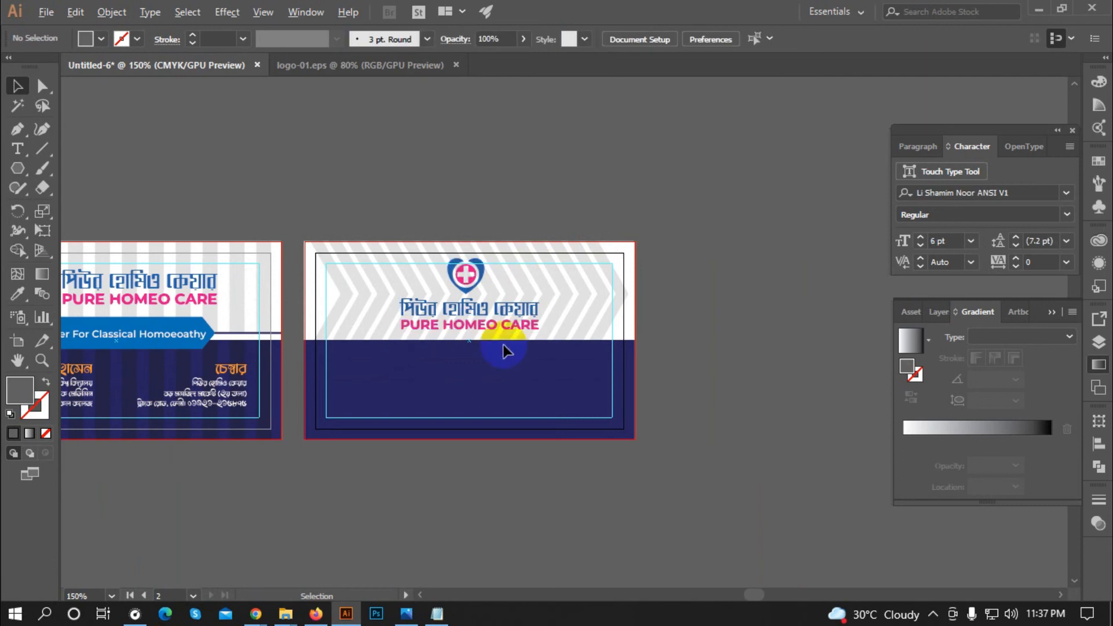
{"action": "scroll", "coordinate": [503, 351], "scroll_direction": "up", "scroll_amount": 1}
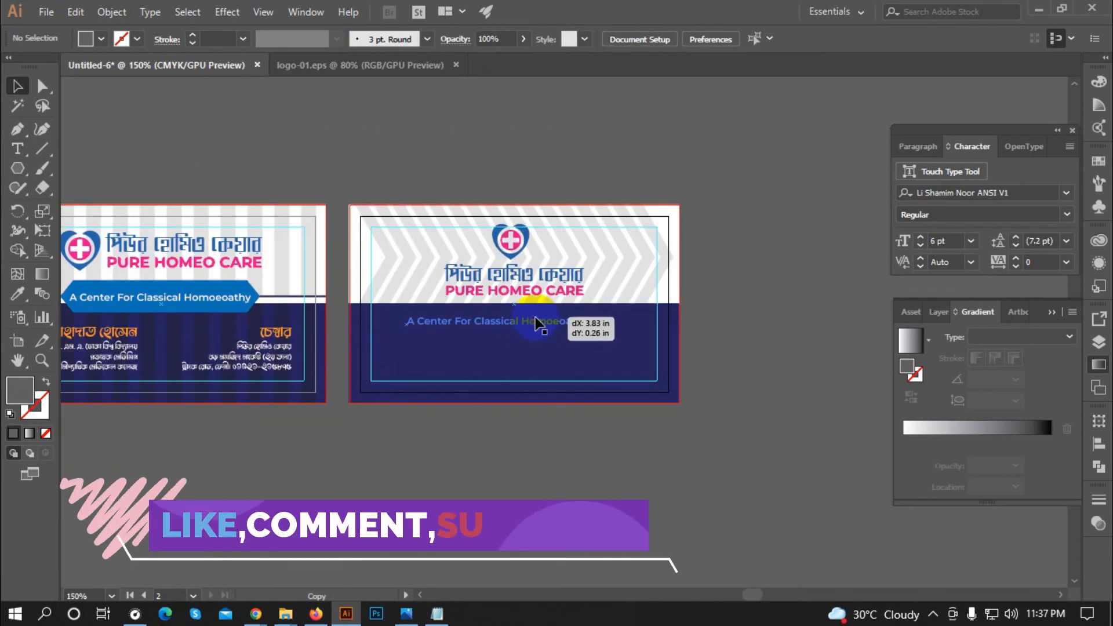
{"action": "left_click", "coordinate": [542, 323]}
{"action": "right_click", "coordinate": [545, 320]}
{"action": "mouse_move", "coordinate": [686, 235]}
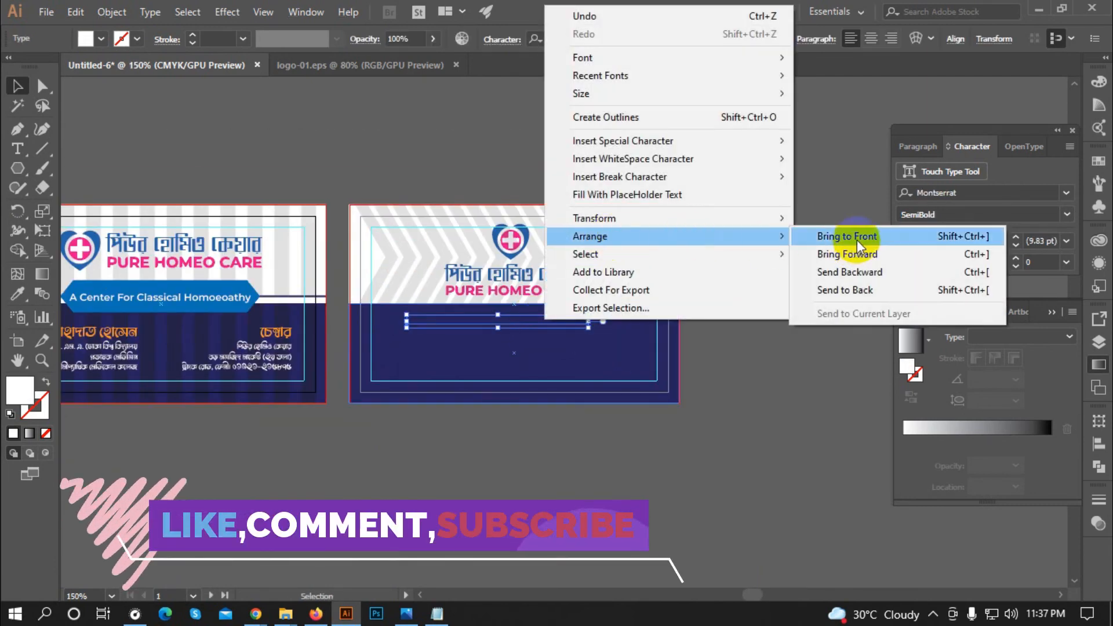
{"action": "left_click", "coordinate": [857, 240]}
{"action": "left_click", "coordinate": [593, 412]}
{"action": "left_click", "coordinate": [454, 365]}
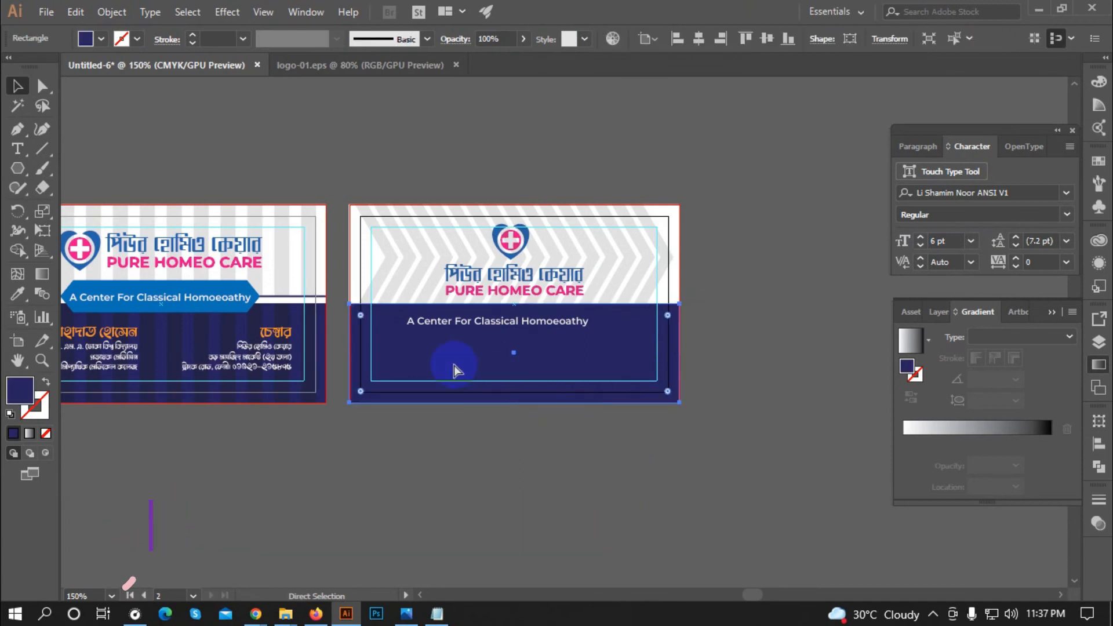
{"action": "key", "text": "ctrl+shift+a"}
Step: Select the tagline text for retyping and switch the keyboard input to English
{"action": "scroll", "coordinate": [553, 326], "scroll_direction": "up", "scroll_amount": 1}
{"action": "double_click", "coordinate": [523, 324]}
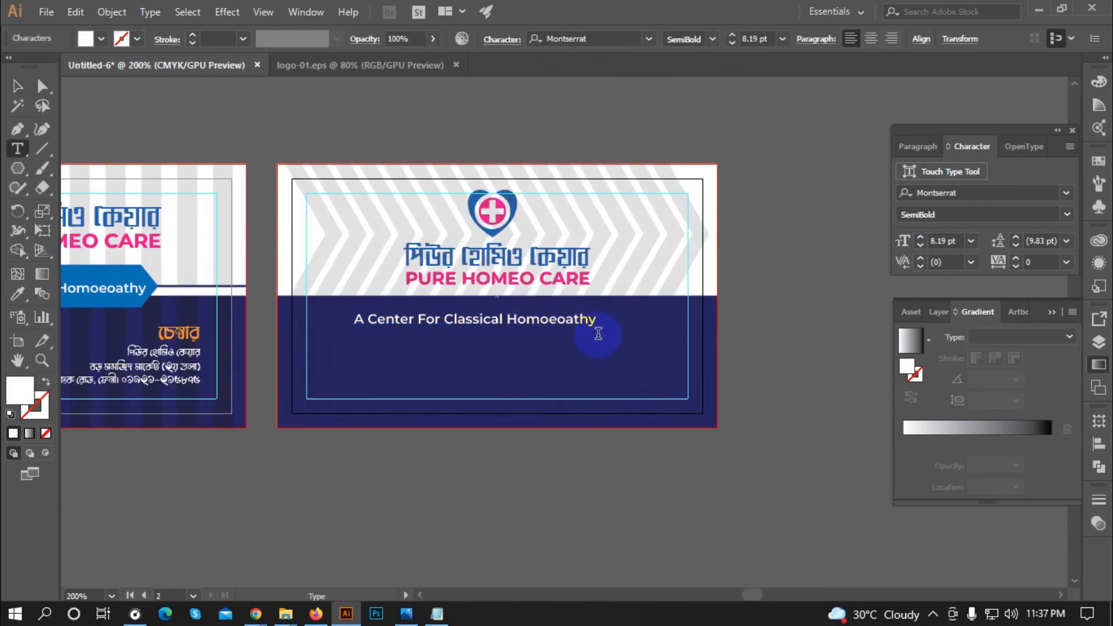
{"action": "triple_click", "coordinate": [559, 320]}
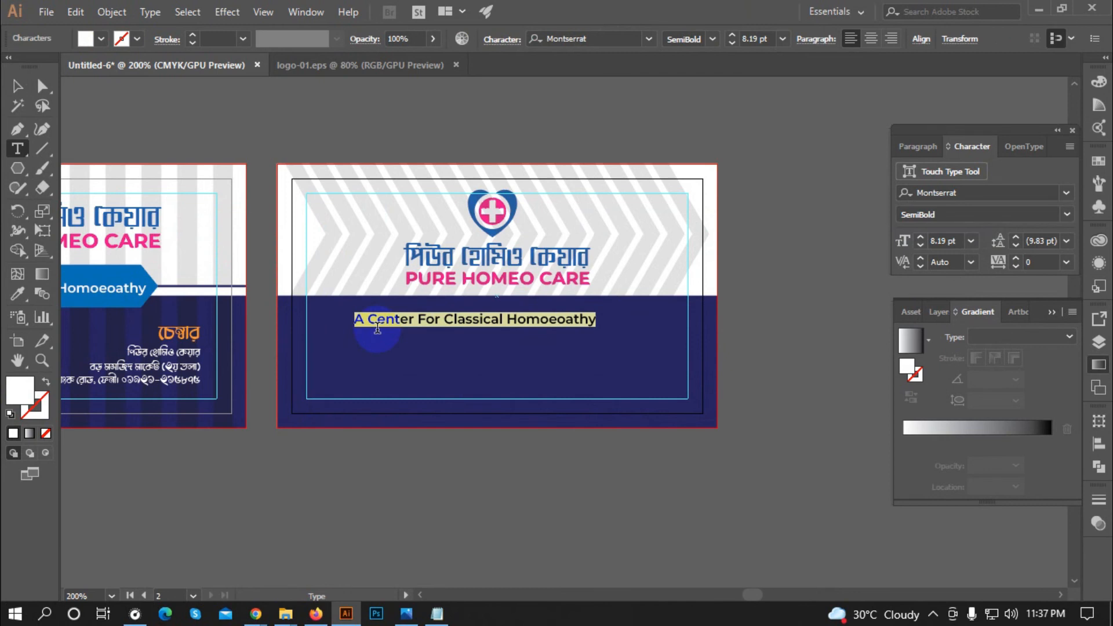
{"action": "type", "text": "W"}
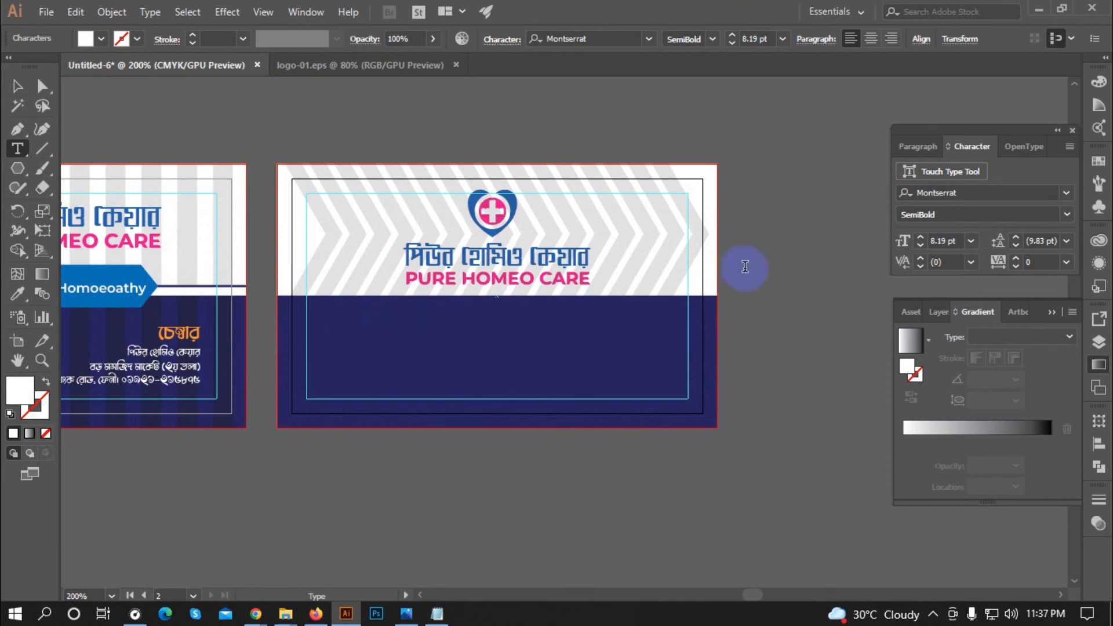
{"action": "left_click", "coordinate": [933, 613]}
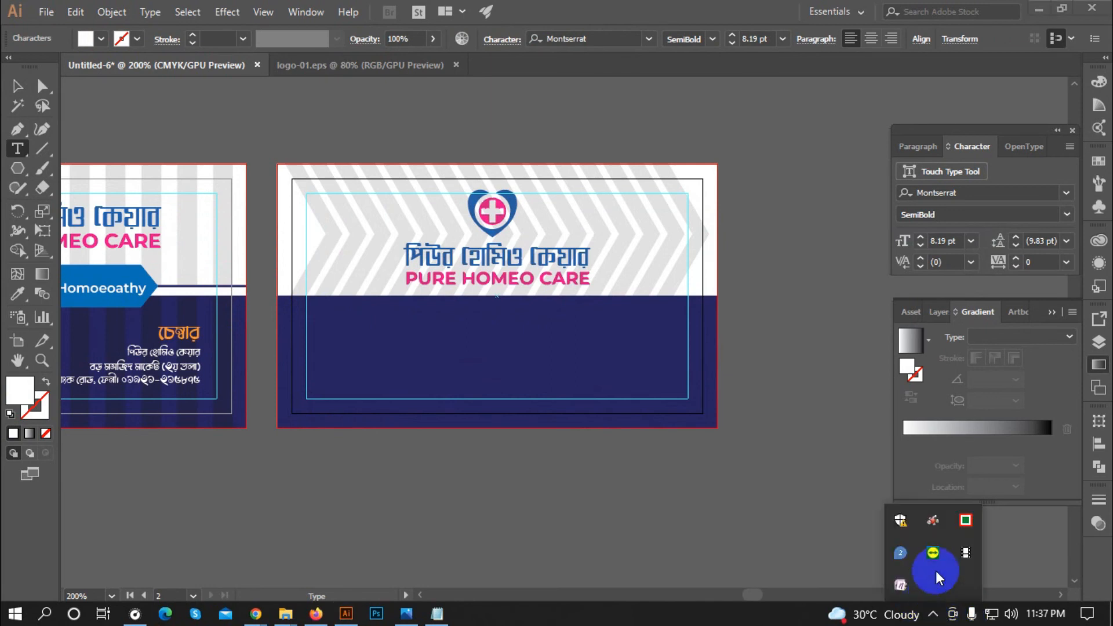
{"action": "right_click", "coordinate": [966, 518]}
{"action": "left_click", "coordinate": [887, 458]}
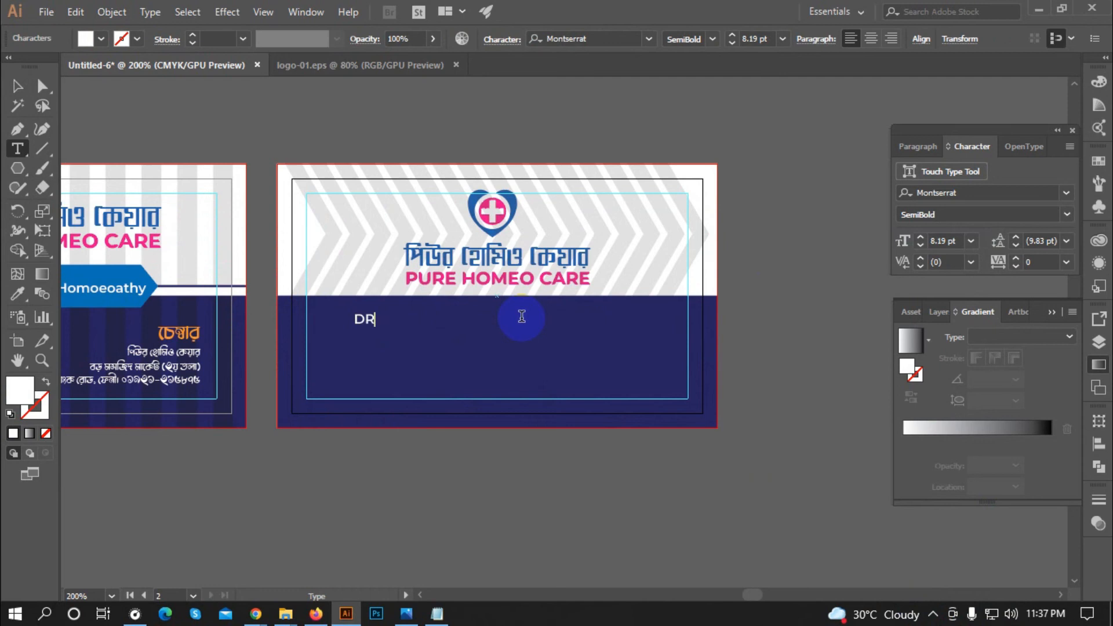
Step: Type the doctor's full name, enlarge it, centre it on the card and make it Bold
{"action": "left_click", "coordinate": [17, 86]}
{"action": "left_click_drag", "start_coordinate": [528, 311], "coordinate": [572, 307]}
{"action": "left_click", "coordinate": [956, 38]}
{"action": "left_click", "coordinate": [831, 85]}
{"action": "left_click", "coordinate": [1067, 215]}
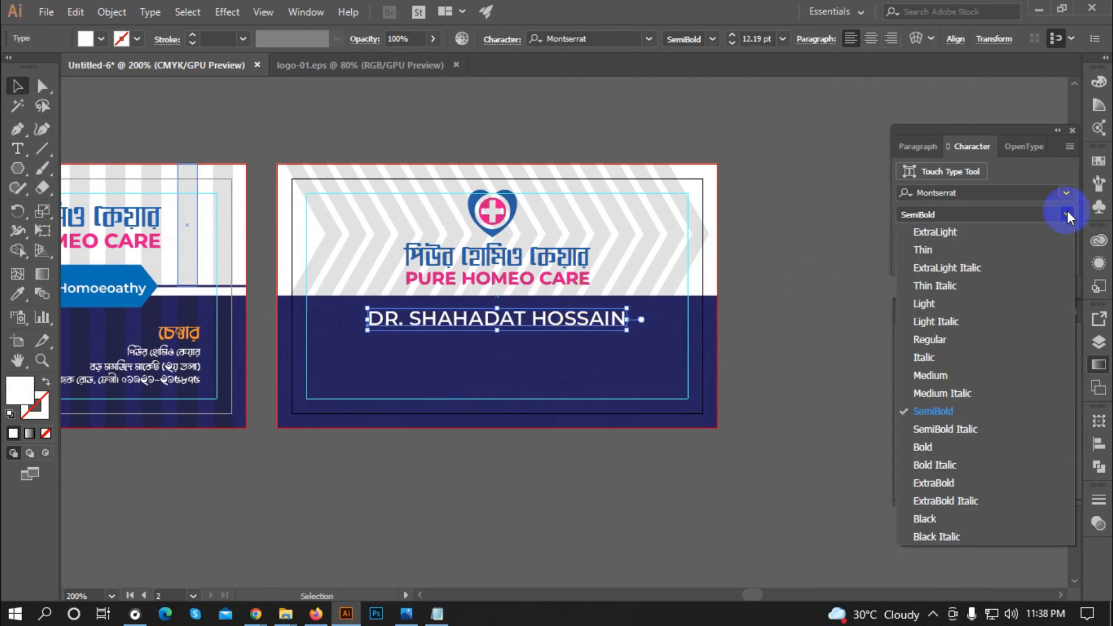
{"action": "left_click", "coordinate": [929, 448]}
{"action": "left_click", "coordinate": [631, 499]}
{"action": "left_click_drag", "start_coordinate": [370, 461], "coordinate": [526, 396]}
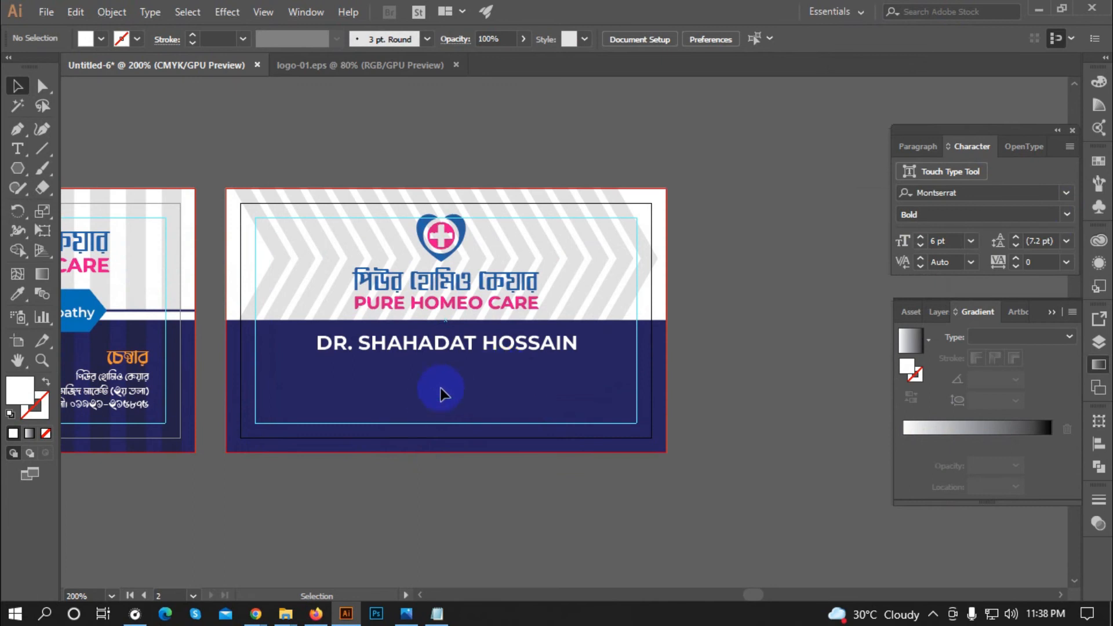
Step: Copy the name line just below it and set the copy to Regular weight, 9 pt
{"action": "left_click_drag", "start_coordinate": [446, 348], "coordinate": [444, 366]}
{"action": "left_click", "coordinate": [1066, 214]}
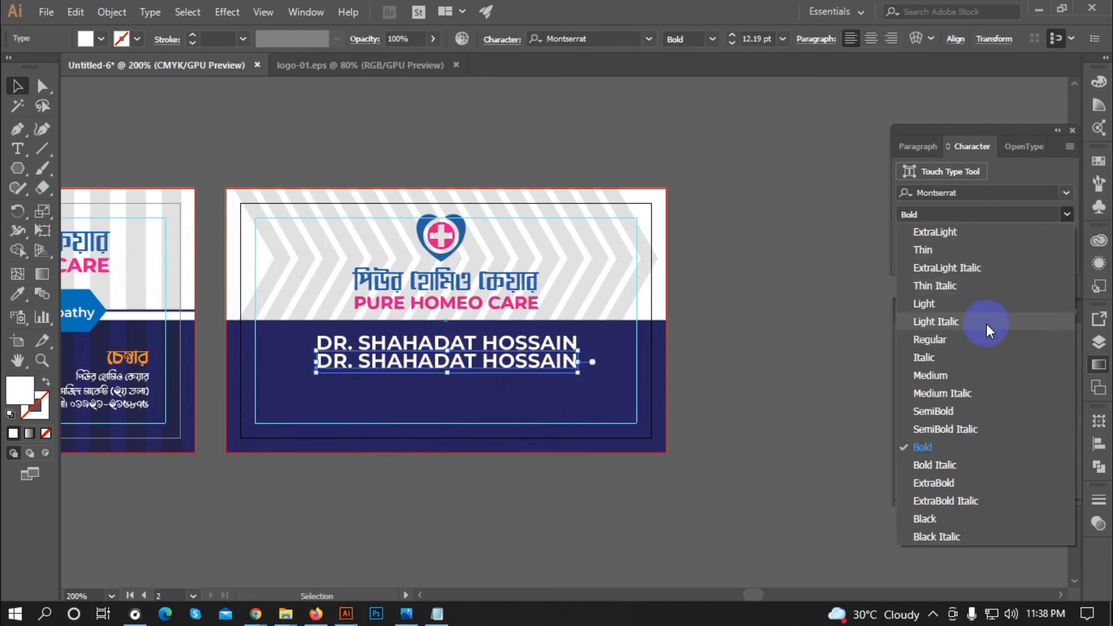
{"action": "left_click", "coordinate": [986, 341]}
{"action": "left_click", "coordinate": [921, 246]}
{"action": "left_click", "coordinate": [921, 246]}
{"action": "left_click", "coordinate": [921, 245]}
{"action": "left_click", "coordinate": [921, 245]}
{"action": "scroll", "coordinate": [469, 397], "scroll_direction": "up", "scroll_amount": 1}
Step: Retype the copy as 'B.H.M.S(', 'Leacturer, Medicine' and 'Feni Homeoeopathi Medical College' lines
{"action": "key", "text": "t"}
{"action": "left_click_drag", "start_coordinate": [524, 347], "coordinate": [191, 350]}
{"action": "type", "text": "B.H.M.S("}
{"action": "key", "text": "Return"}
{"action": "type", "text": "Leacturer, Medicine"}
{"action": "key", "text": "Return"}
{"action": "type", "text": "Feni Homeoeopathi Medical College"}
{"action": "key", "text": "Escape"}
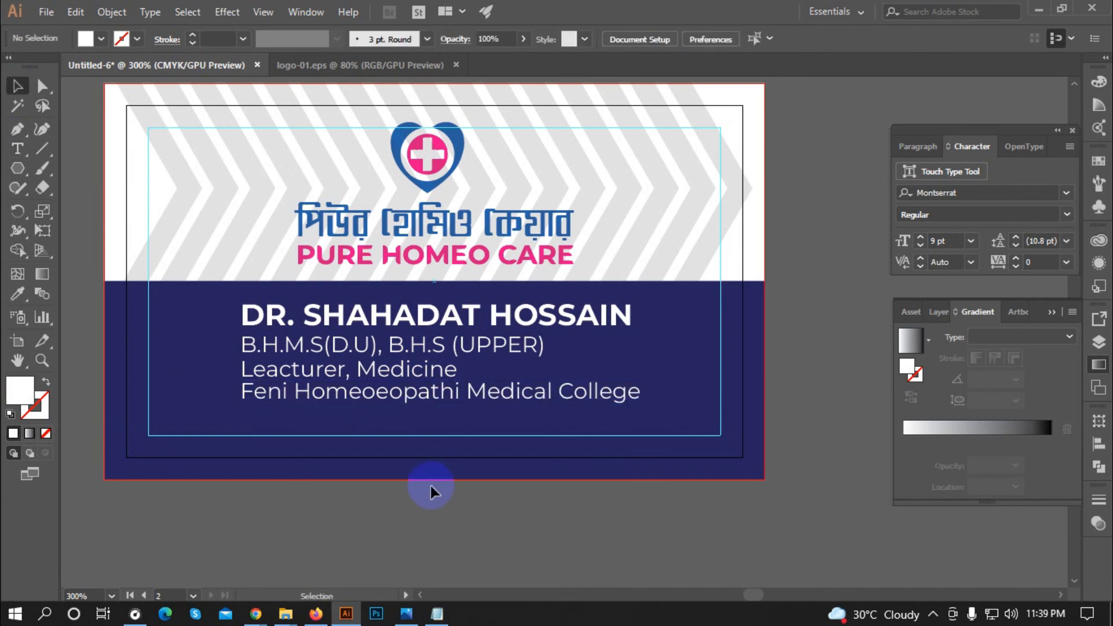
{"action": "scroll", "coordinate": [430, 486], "scroll_direction": "down", "scroll_amount": 1}
Step: Horizontally centre the name, degree, post and college lines on each other
{"action": "left_click", "coordinate": [454, 386]}
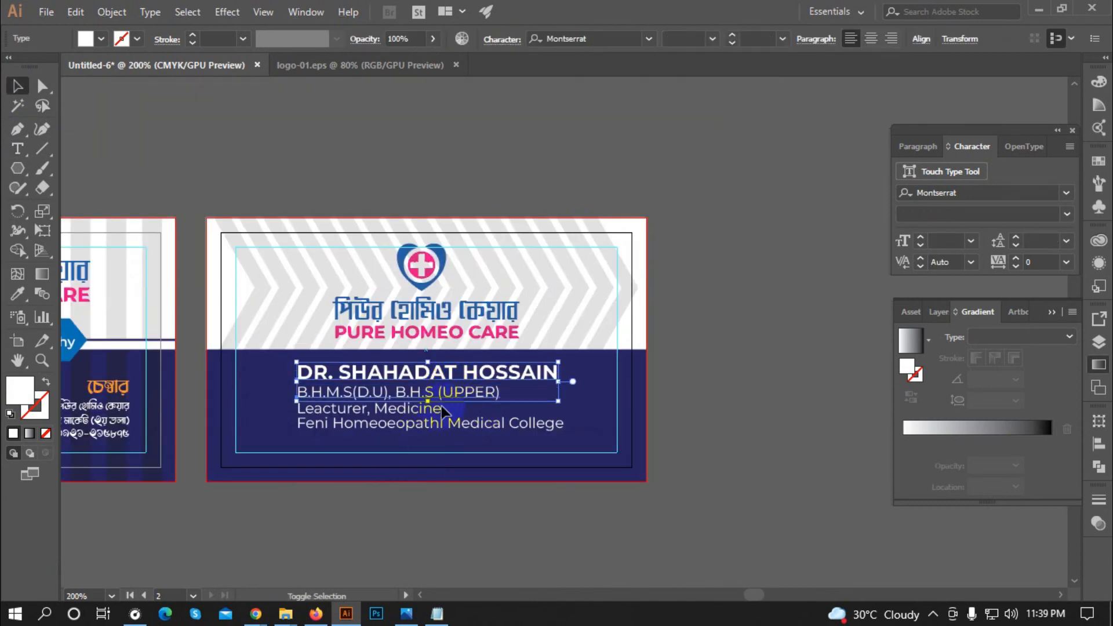
{"action": "left_click", "coordinate": [390, 408], "text": "shift"}
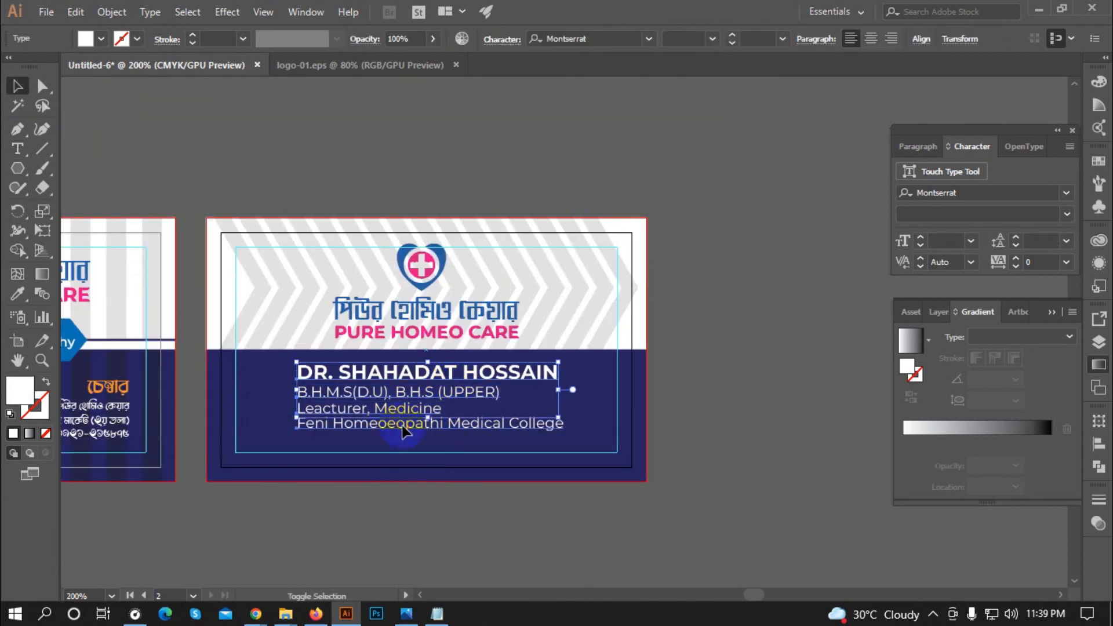
{"action": "left_click", "coordinate": [927, 41]}
{"action": "left_click", "coordinate": [784, 85]}
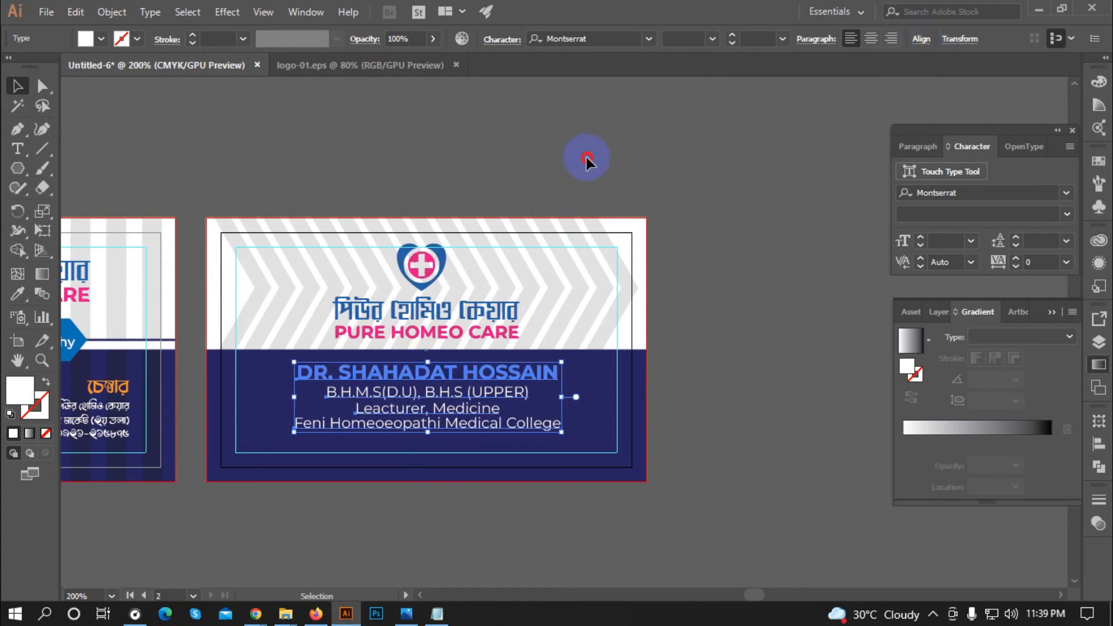
{"action": "left_click", "coordinate": [586, 158]}
{"action": "scroll", "coordinate": [431, 350], "scroll_direction": "down", "scroll_amount": 1}
{"action": "scroll", "coordinate": [451, 464], "scroll_direction": "up", "scroll_amount": 1}
Step: Set the three credential lines to Medium font weight
{"action": "left_click", "coordinate": [455, 315]}
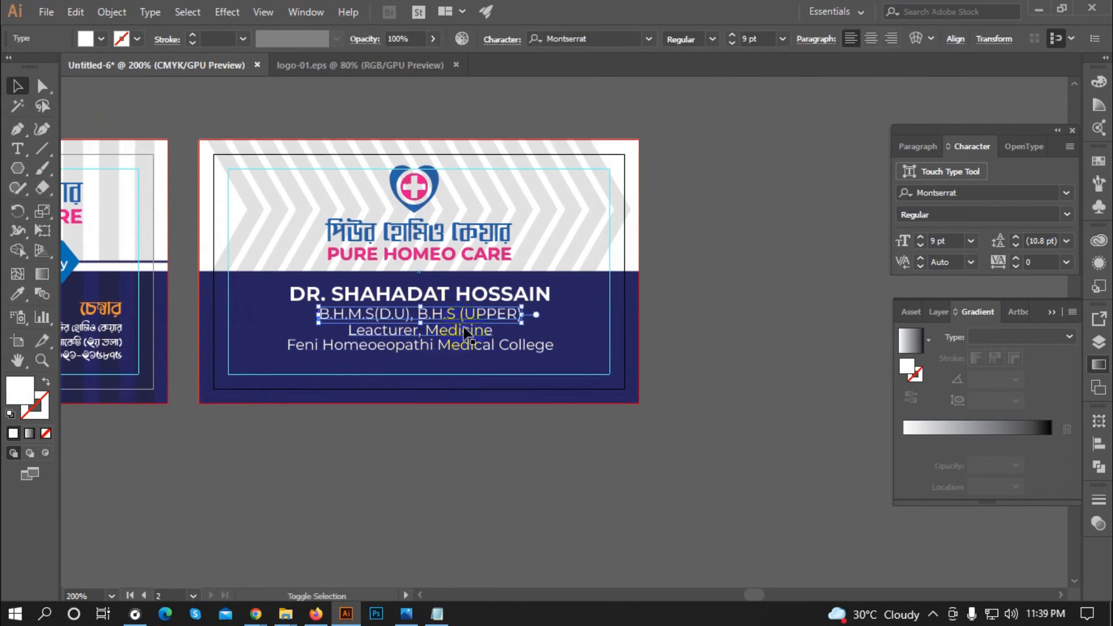
{"action": "left_click", "coordinate": [502, 346], "text": "shift"}
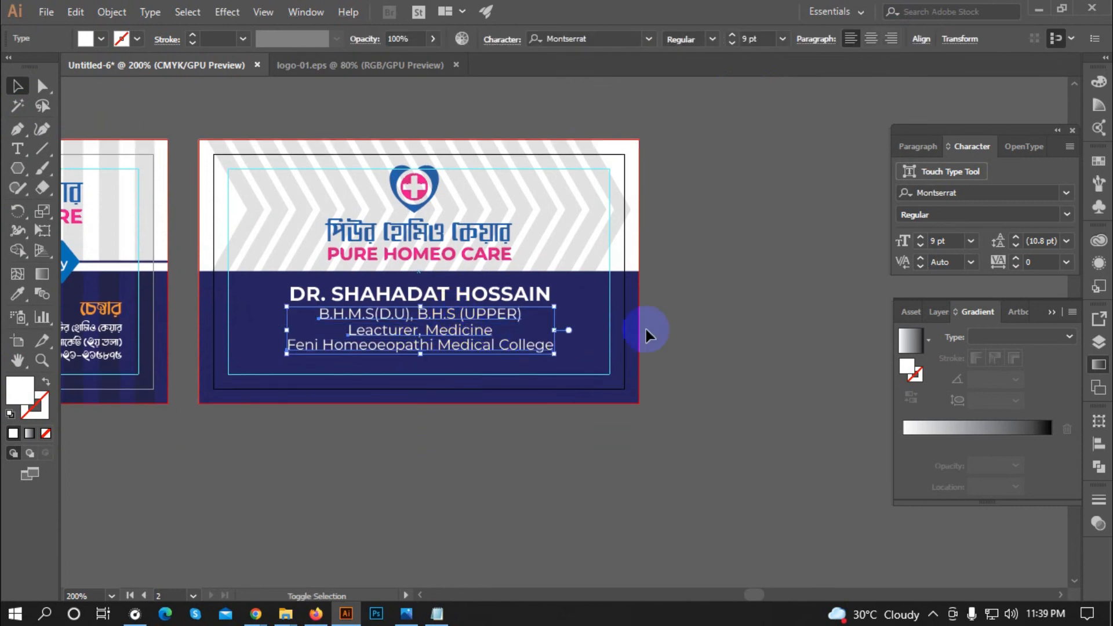
{"action": "left_click", "coordinate": [1065, 213]}
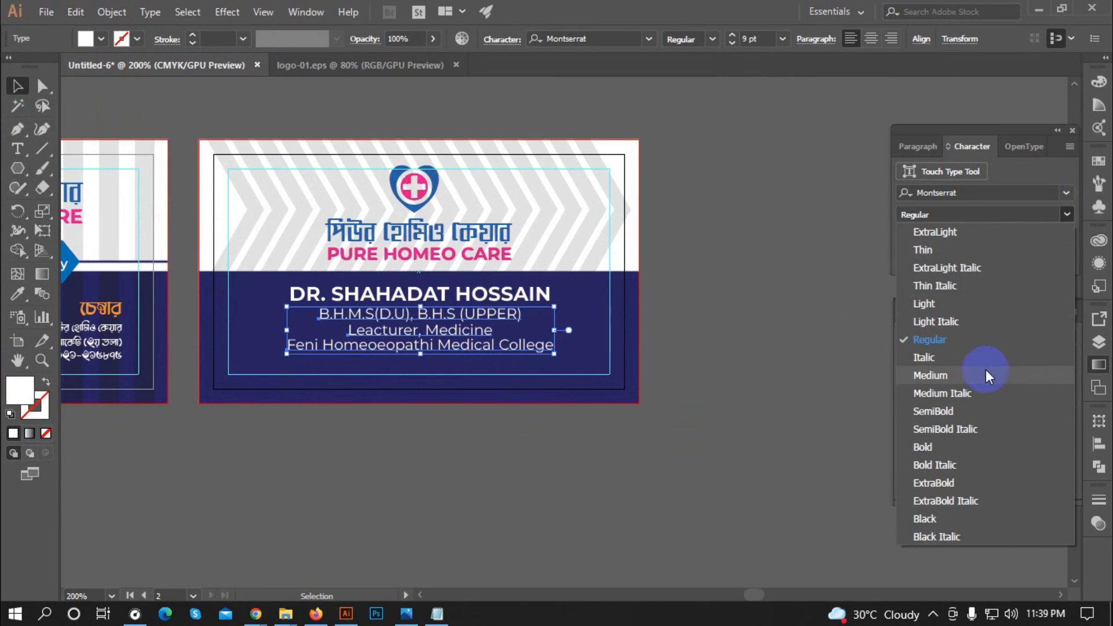
{"action": "left_click", "coordinate": [962, 374]}
{"action": "left_click", "coordinate": [563, 468]}
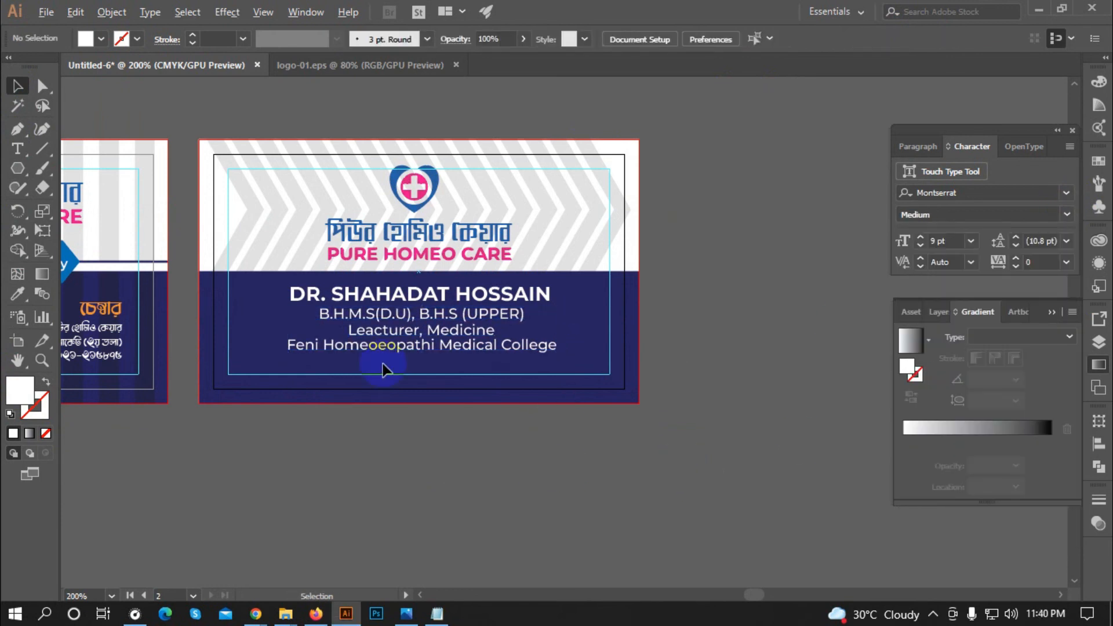
Step: Check the alignment of the back card's text block and logo group
{"action": "left_click", "coordinate": [385, 296]}
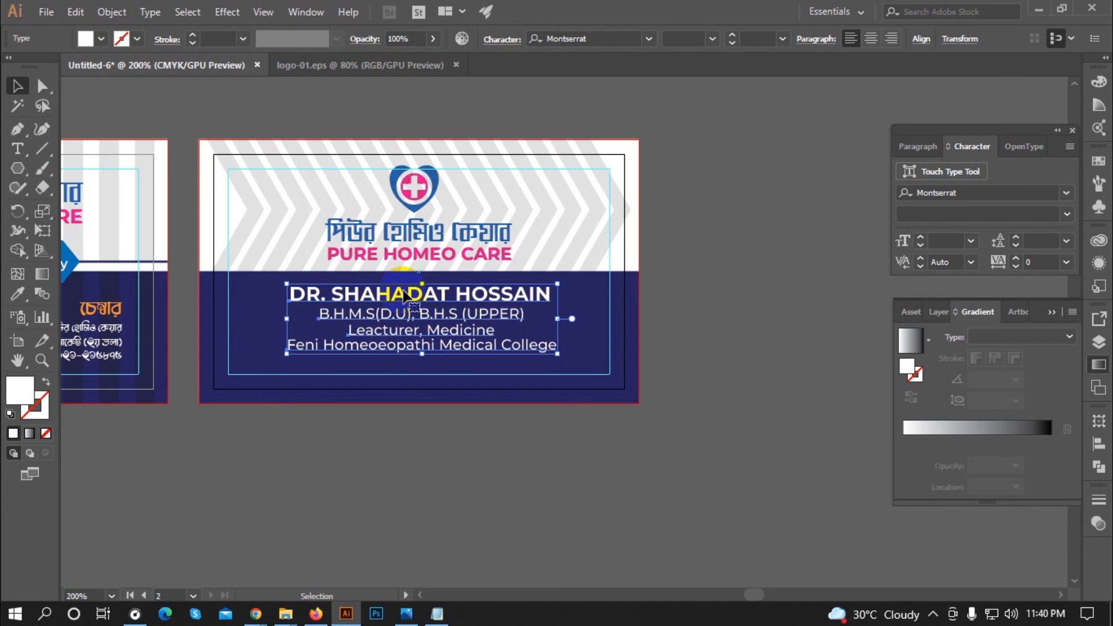
{"action": "left_click", "coordinate": [922, 39]}
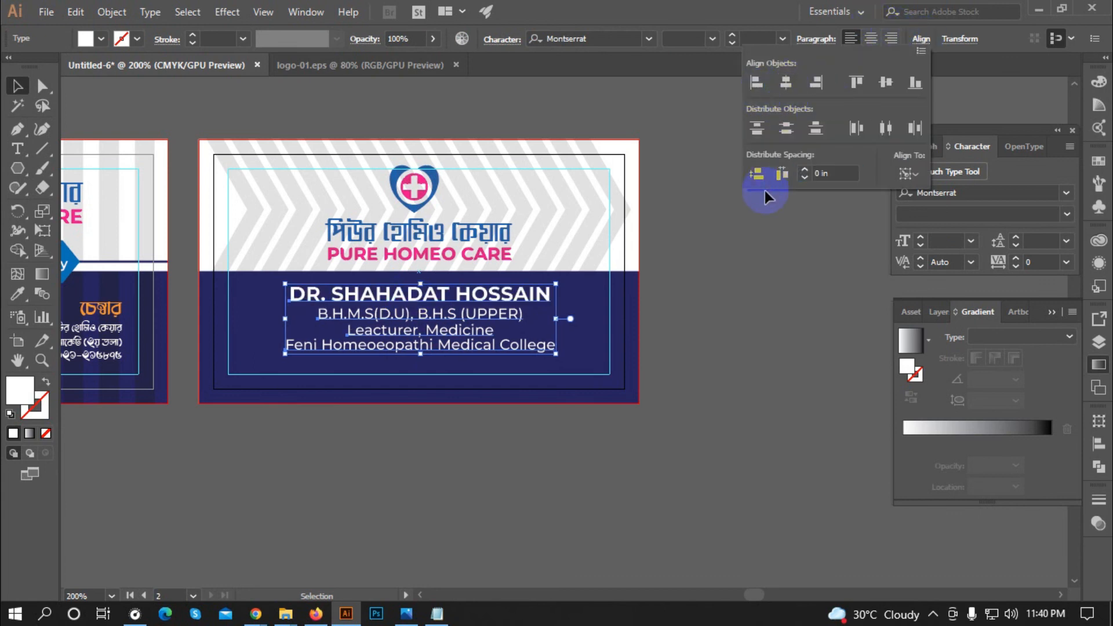
{"action": "scroll", "coordinate": [377, 433], "scroll_direction": "down", "scroll_amount": 1}
{"action": "left_click", "coordinate": [444, 438]}
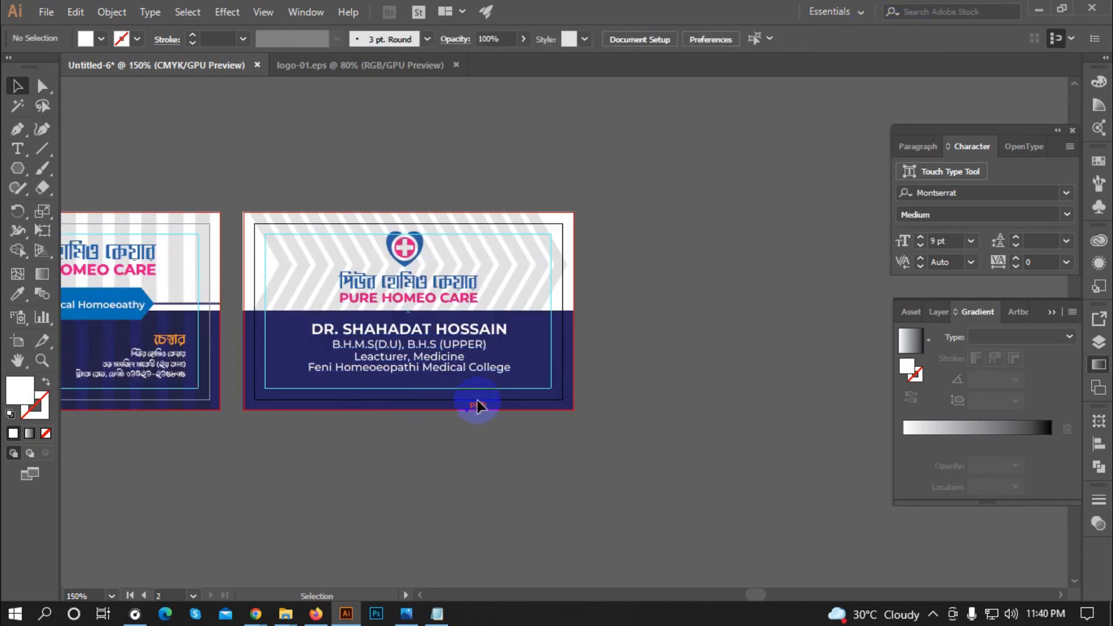
{"action": "scroll", "coordinate": [416, 280], "scroll_direction": "up", "scroll_amount": 1}
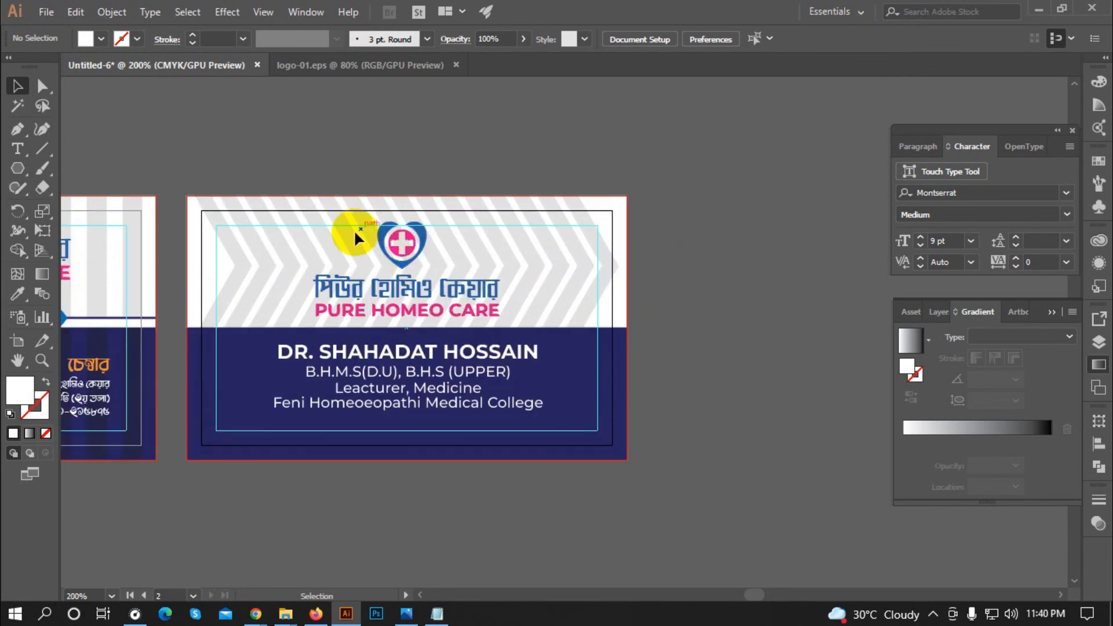
{"action": "left_click", "coordinate": [502, 310]}
{"action": "left_click", "coordinate": [312, 278]}
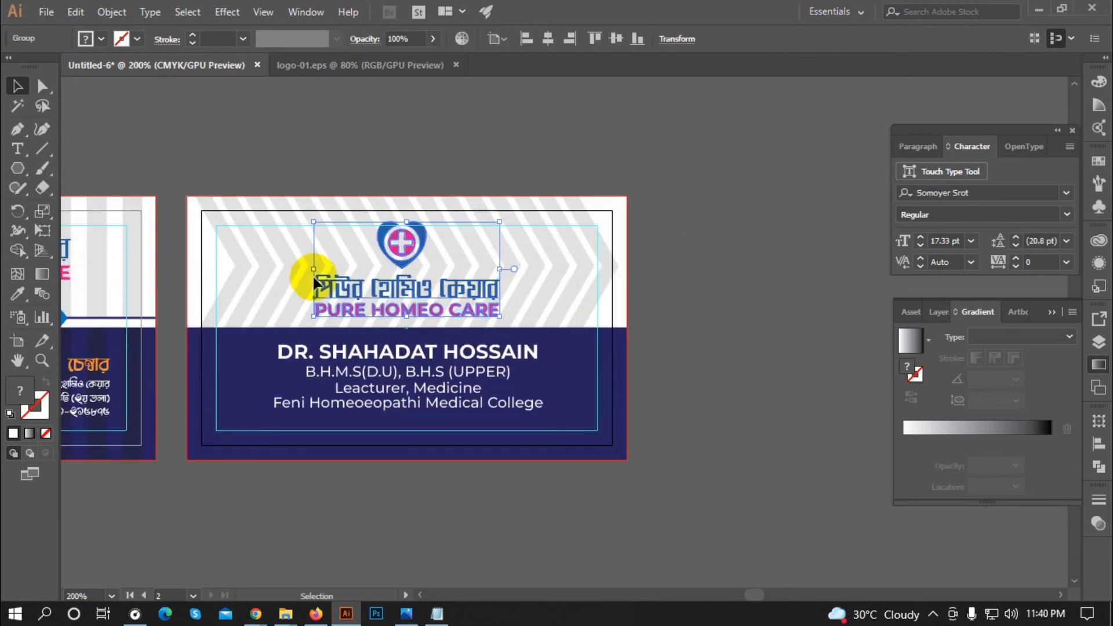
{"action": "scroll", "coordinate": [395, 203], "scroll_direction": "down", "scroll_amount": 1}
{"action": "scroll", "coordinate": [417, 401], "scroll_direction": "up", "scroll_amount": 1}
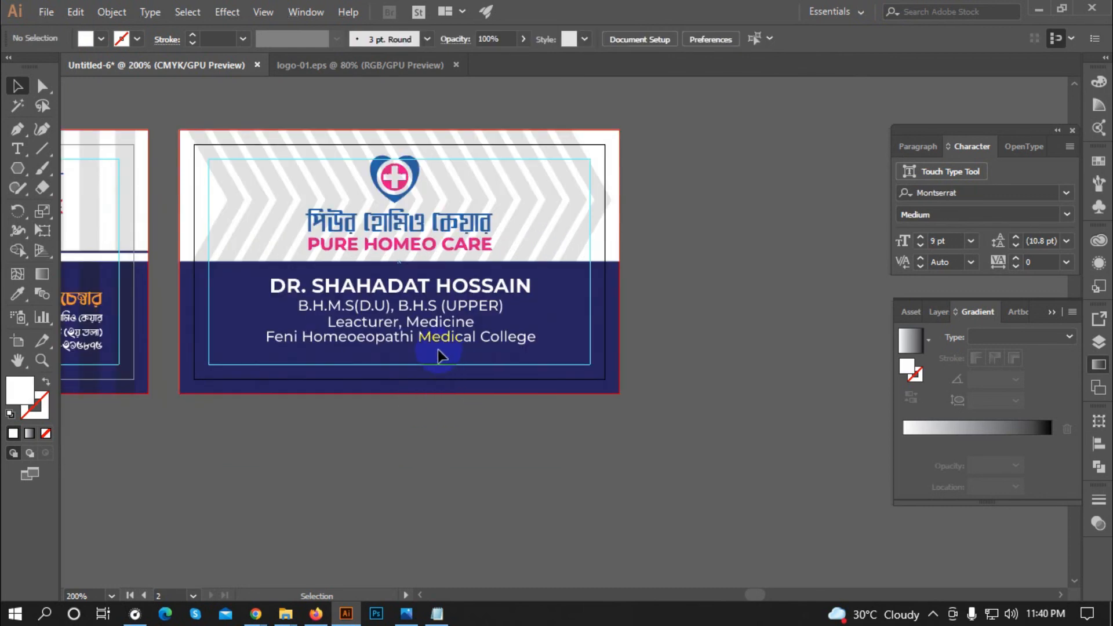
Step: Enlarge the bold name text slightly, to about 2.39 in wide
{"action": "left_click", "coordinate": [328, 288]}
{"action": "left_click", "coordinate": [458, 380]}
{"action": "left_click", "coordinate": [420, 285]}
{"action": "scroll", "coordinate": [487, 281], "scroll_direction": "up", "scroll_amount": 1}
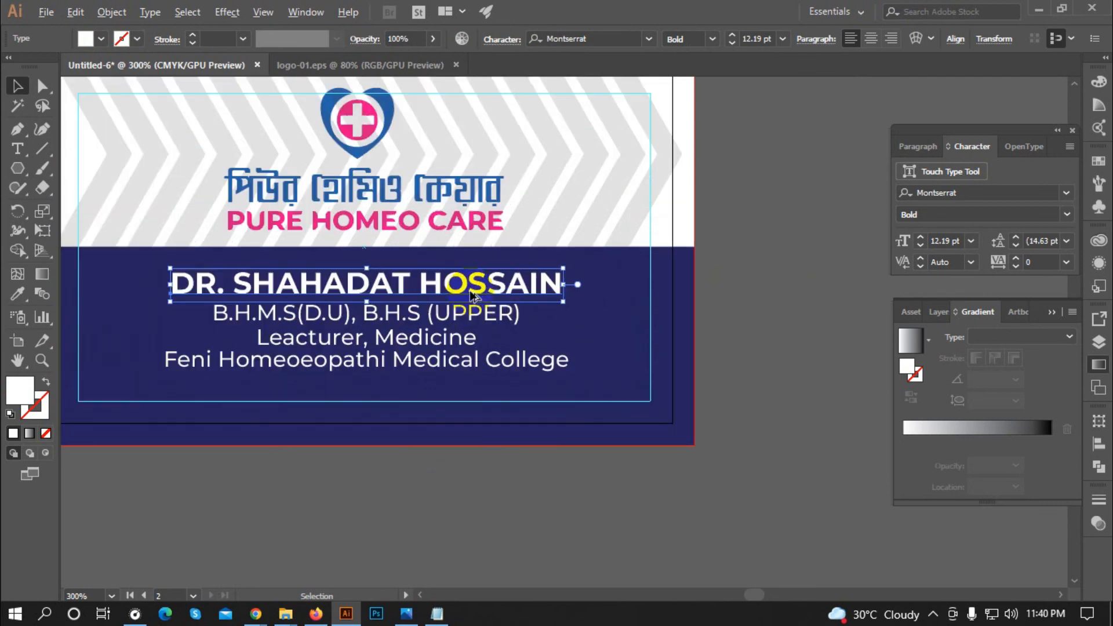
{"action": "left_click_drag", "start_coordinate": [567, 270], "coordinate": [584, 265]}
{"action": "left_click", "coordinate": [623, 351]}
{"action": "scroll", "coordinate": [623, 350], "scroll_direction": "down", "scroll_amount": 4}
Step: Delete the stray small logo to the left of the cards
{"action": "left_click", "coordinate": [233, 255]}
{"action": "key", "text": "Delete"}
{"action": "left_click", "coordinate": [271, 284]}
{"action": "left_click_drag", "start_coordinate": [350, 358], "coordinate": [677, 404]}
Step: Marquee-select the front and back cards and Alt-drag a copy directly beneath them
{"action": "scroll", "coordinate": [381, 276], "scroll_direction": "down", "scroll_amount": 3}
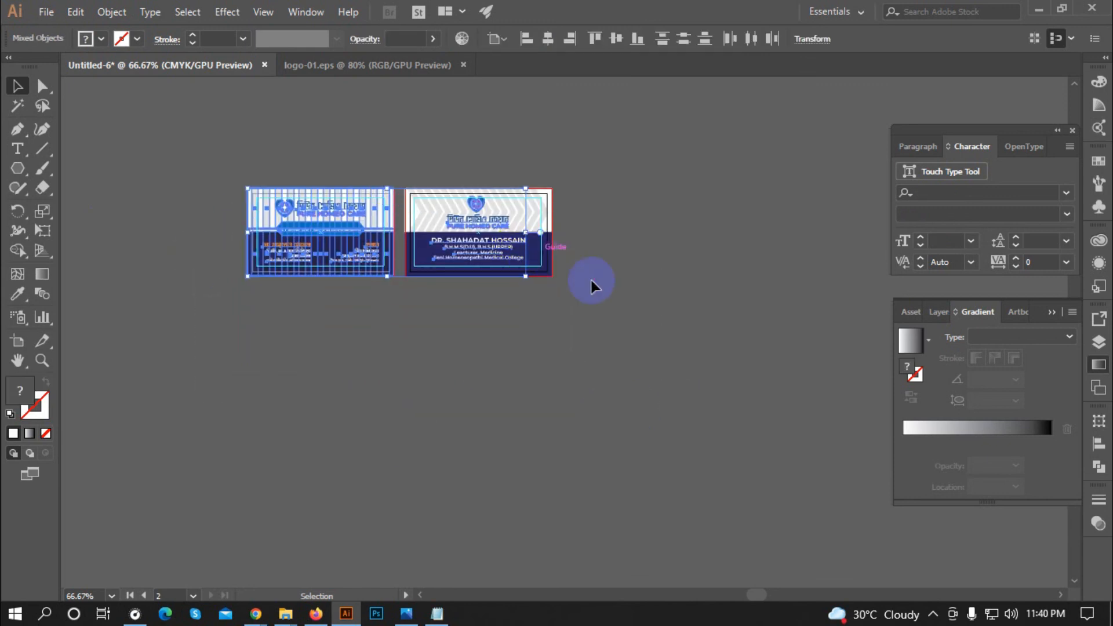
{"action": "left_click", "coordinate": [597, 282]}
{"action": "key", "text": "ctrl+alt+a"}
{"action": "left_click_drag", "start_coordinate": [503, 274], "coordinate": [344, 251]}
{"action": "left_click", "coordinate": [344, 316], "text": "shift"}
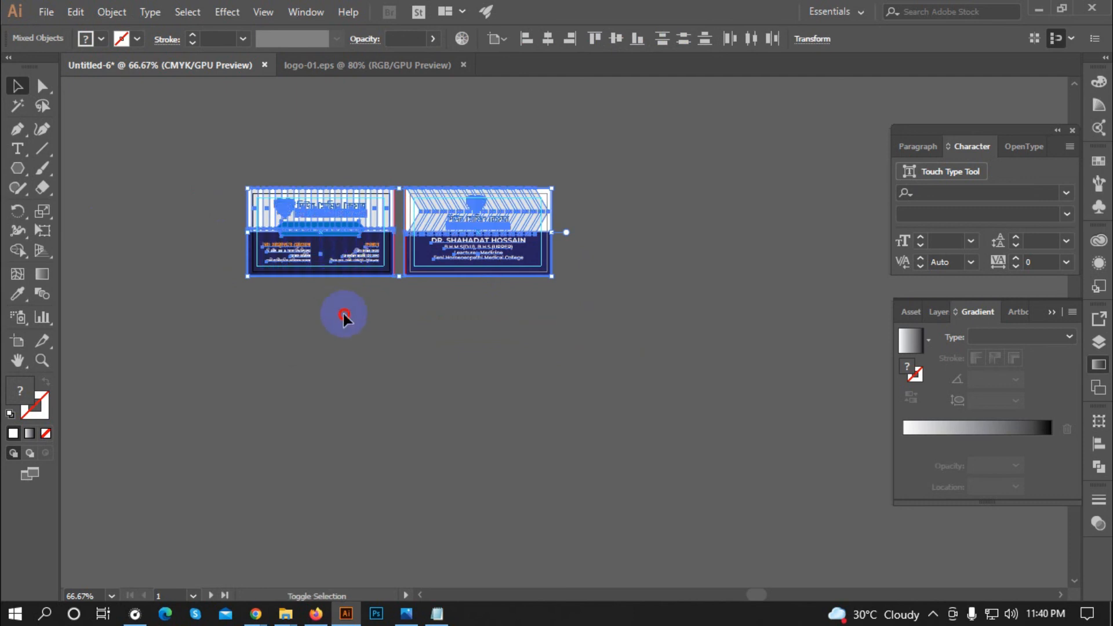
{"action": "left_click_drag", "start_coordinate": [571, 325], "coordinate": [90, 184]}
{"action": "left_click_drag", "start_coordinate": [352, 218], "coordinate": [342, 327]}
{"action": "key", "text": "ctrl+shift+a"}
{"action": "scroll", "coordinate": [362, 347], "scroll_direction": "up", "scroll_amount": 1}
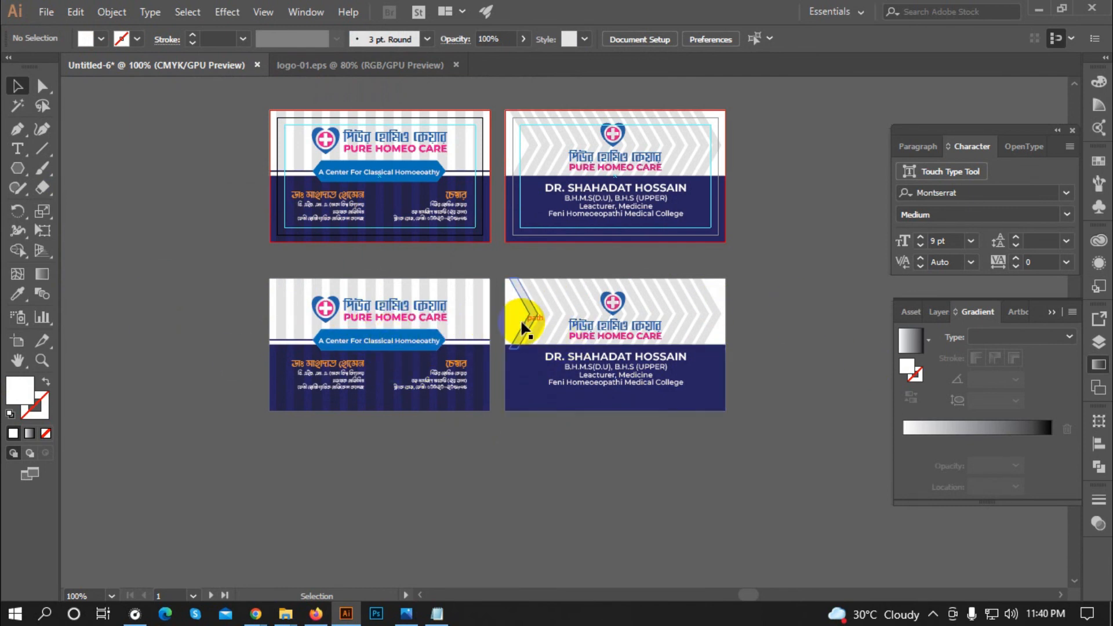
Step: Draw a precise 3.5 × 2 in rectangle below the duplicated cards
{"action": "scroll", "coordinate": [353, 325], "scroll_direction": "down", "scroll_amount": 1}
{"action": "left_click_drag", "start_coordinate": [18, 169], "coordinate": [88, 169]}
{"action": "left_click", "coordinate": [465, 495]}
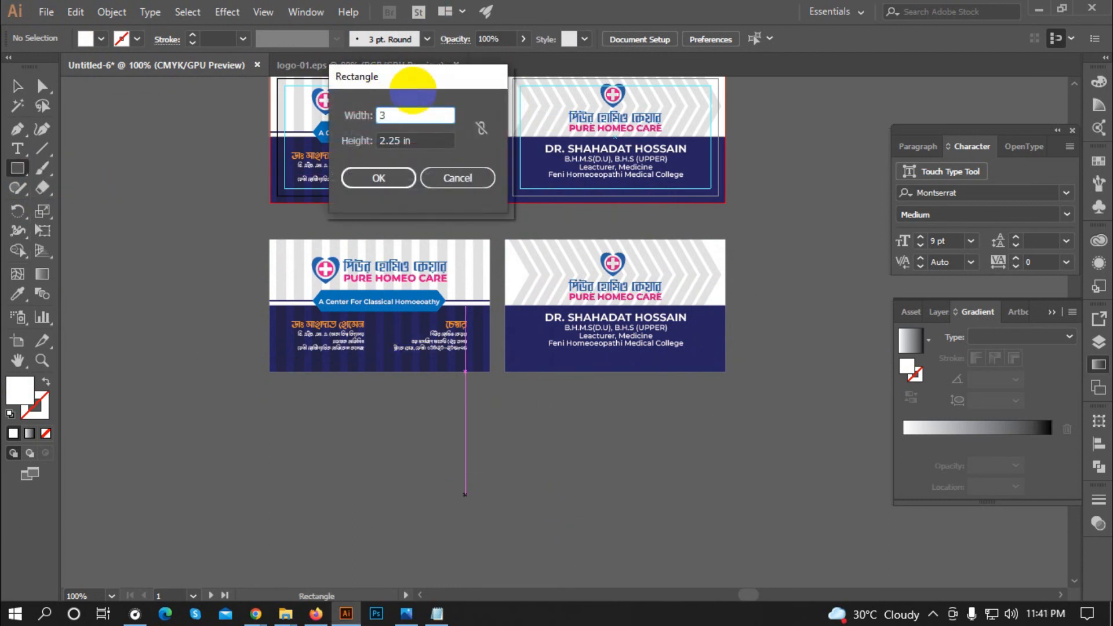
{"action": "type", "text": "3.5"}
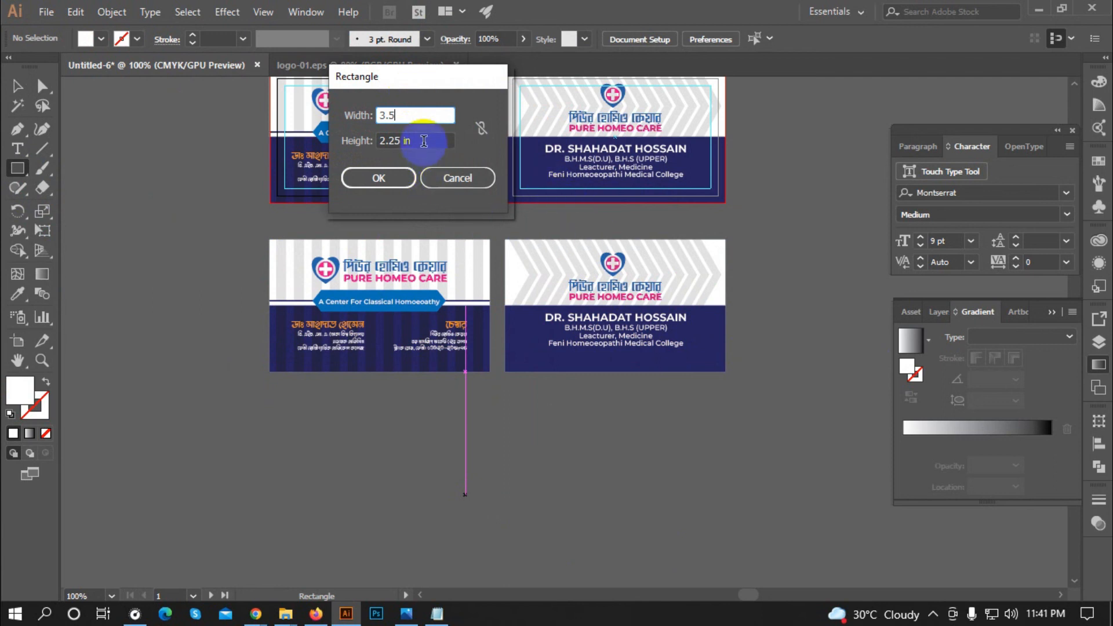
{"action": "key", "text": "Tab"}
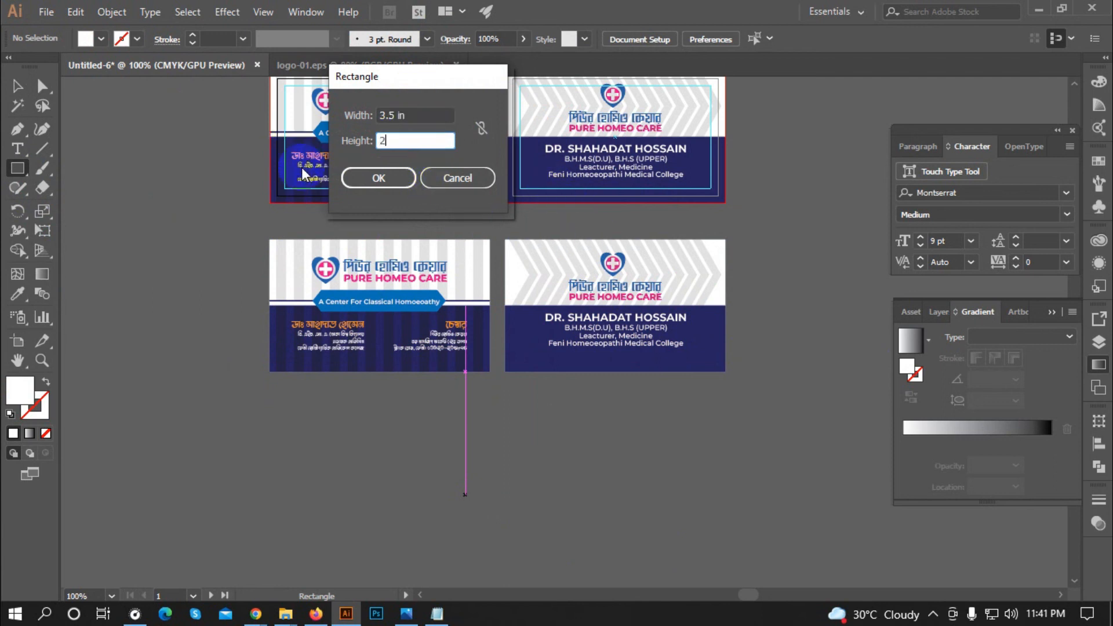
{"action": "left_click", "coordinate": [378, 177]}
Step: Position the white rectangle and set its fill to [None], undoing an accidental move
{"action": "left_click", "coordinate": [18, 87]}
{"action": "scroll", "coordinate": [516, 477], "scroll_direction": "down", "scroll_amount": 2}
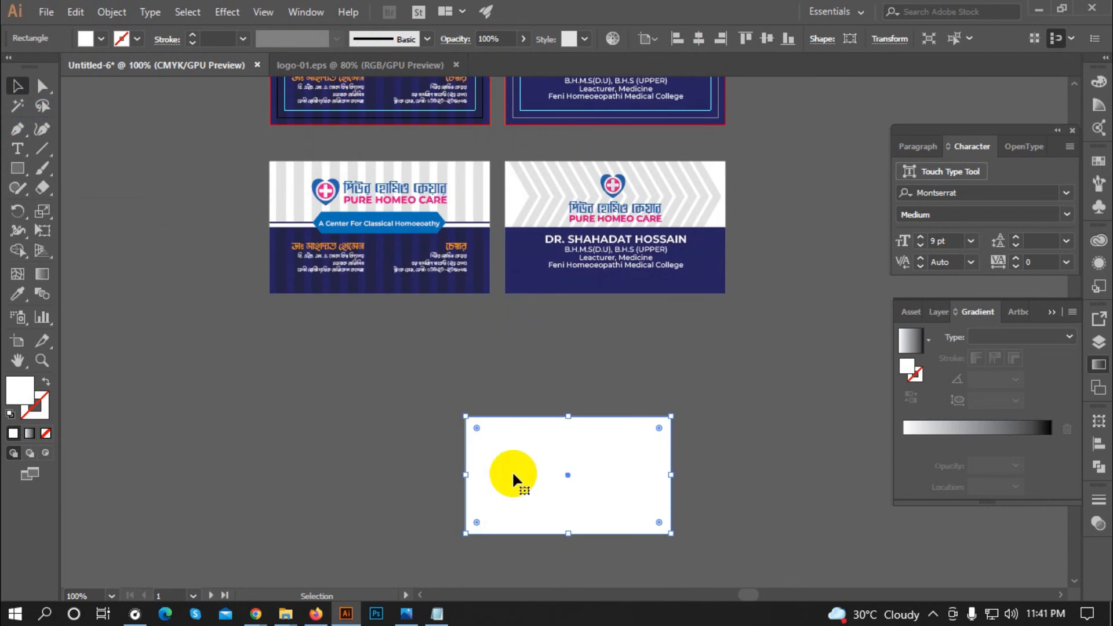
{"action": "left_click_drag", "start_coordinate": [517, 477], "coordinate": [397, 427]}
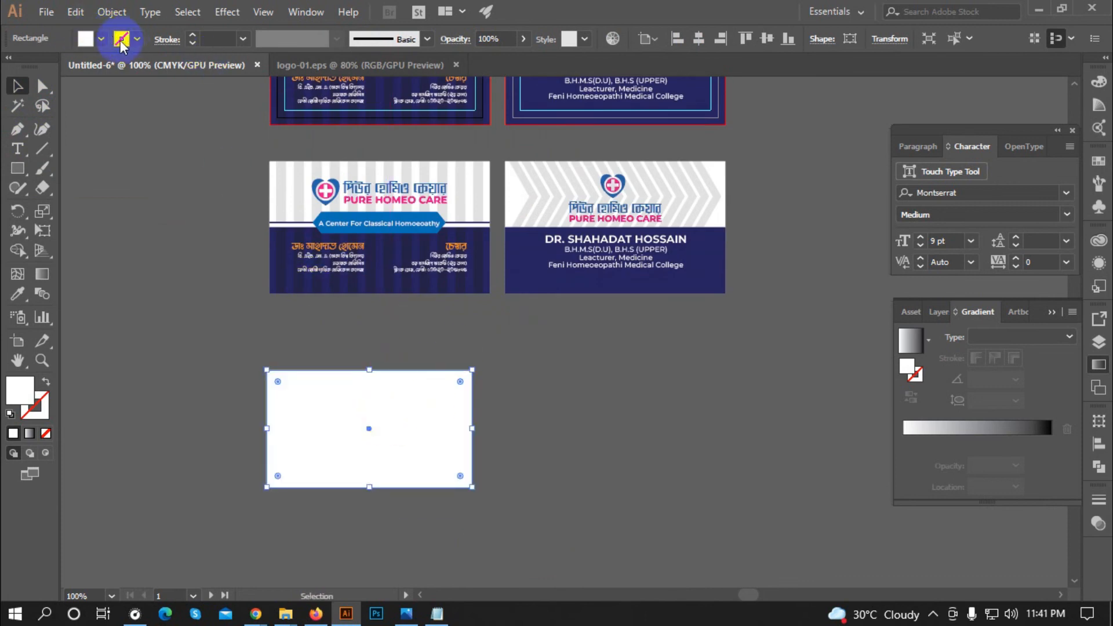
{"action": "left_click", "coordinate": [86, 38]}
{"action": "left_click", "coordinate": [10, 69]}
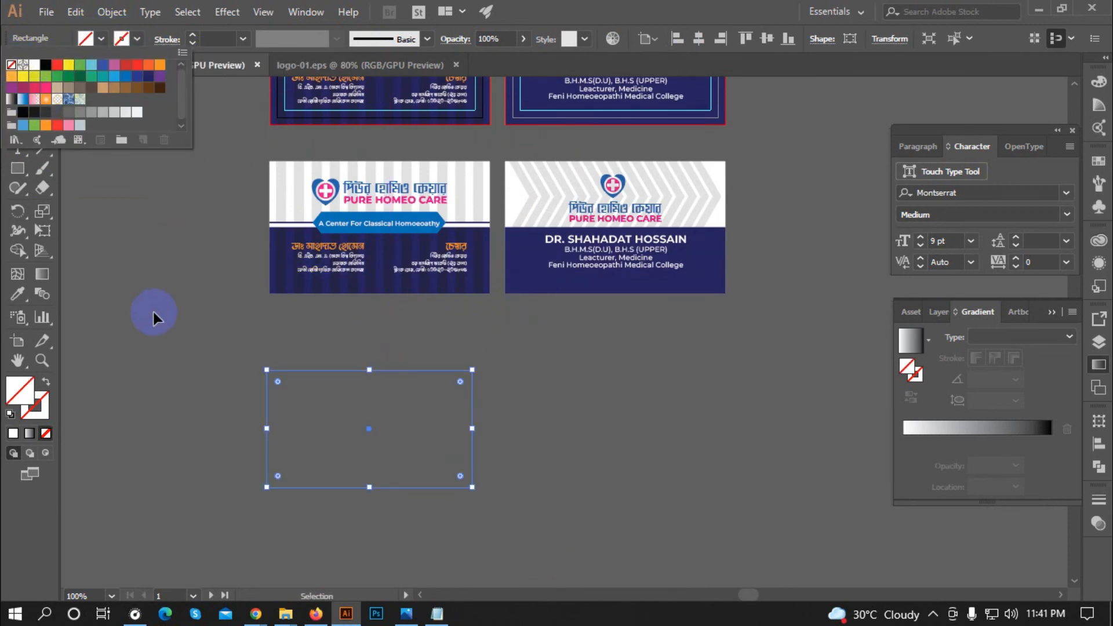
{"action": "left_click_drag", "start_coordinate": [343, 373], "coordinate": [675, 382]}
{"action": "key", "text": "ctrl+z"}
{"action": "scroll", "coordinate": [394, 357], "scroll_direction": "up", "scroll_amount": 2}
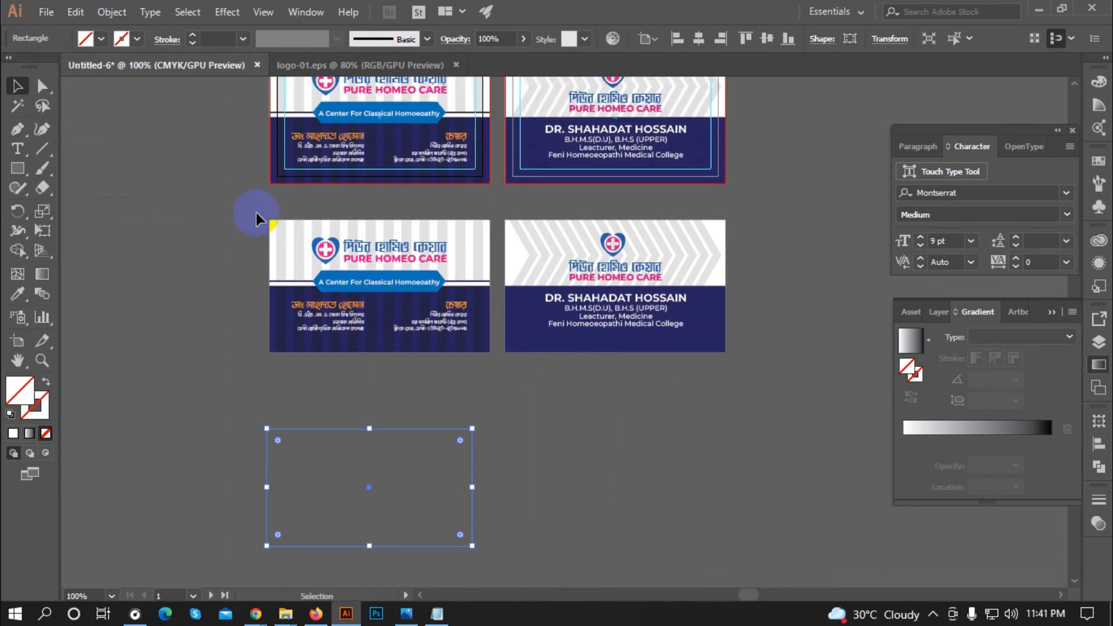
Step: Place an empty rectangle over the lower-left card and make it a clipping mask
{"action": "left_click", "coordinate": [495, 353]}
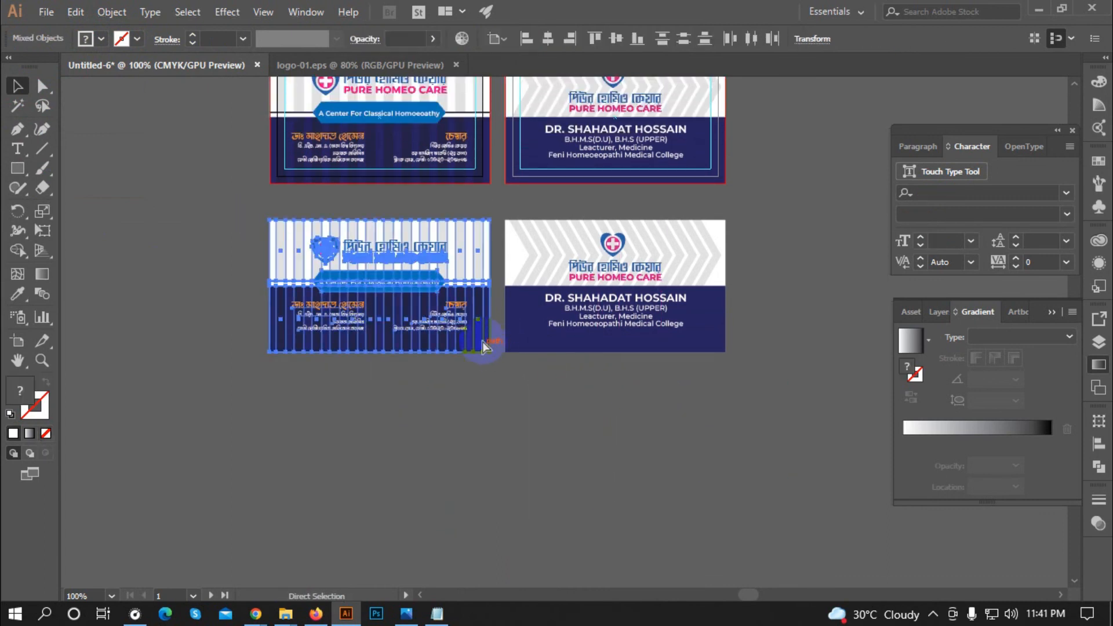
{"action": "left_click", "coordinate": [540, 249]}
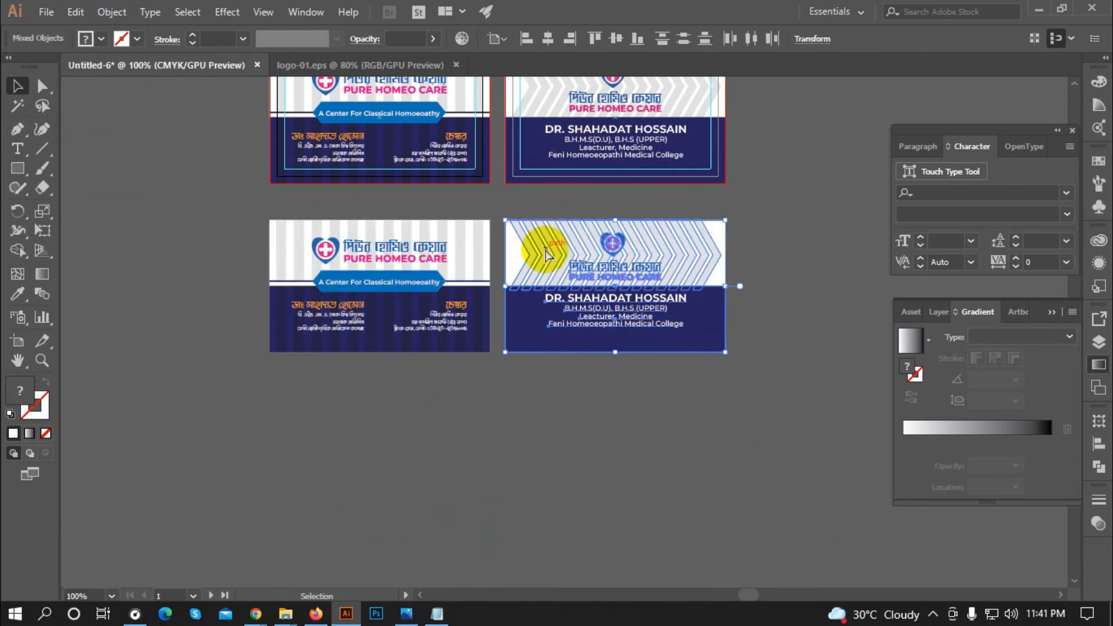
{"action": "left_click", "coordinate": [470, 456]}
{"action": "left_click_drag", "start_coordinate": [410, 433], "coordinate": [417, 224]}
{"action": "scroll", "coordinate": [284, 236], "scroll_direction": "up", "scroll_amount": 1}
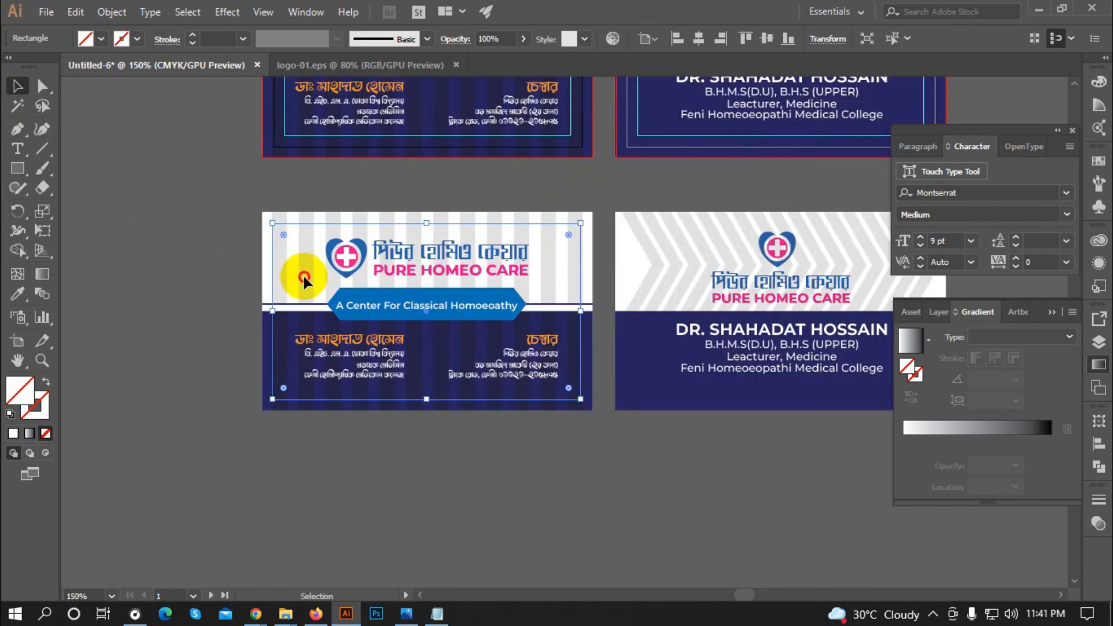
{"action": "left_click", "coordinate": [308, 260], "text": "shift"}
{"action": "left_click", "coordinate": [547, 39]}
{"action": "key", "text": "ctrl+g"}
{"action": "left_click", "coordinate": [522, 184]}
{"action": "left_click", "coordinate": [316, 266]}
{"action": "right_click", "coordinate": [343, 184]}
{"action": "left_click", "coordinate": [379, 376]}
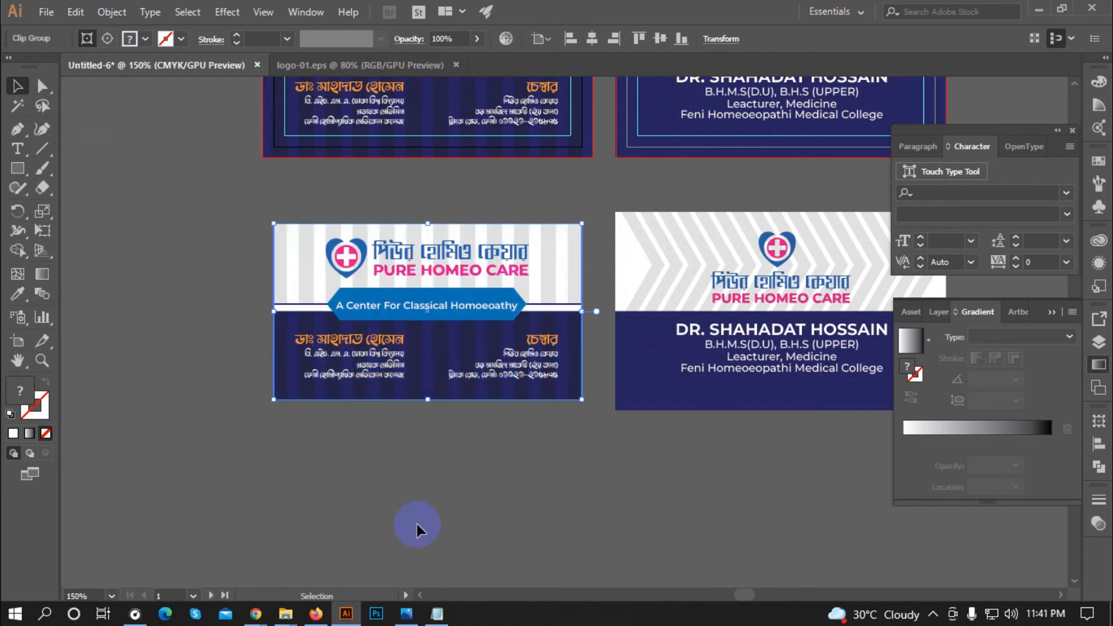
{"action": "left_click", "coordinate": [250, 526]}
Step: Centre the second empty rectangle on the lower-right card and clip it
{"action": "scroll", "coordinate": [195, 516], "scroll_direction": "down", "scroll_amount": 2}
{"action": "scroll", "coordinate": [522, 405], "scroll_direction": "down", "scroll_amount": 1}
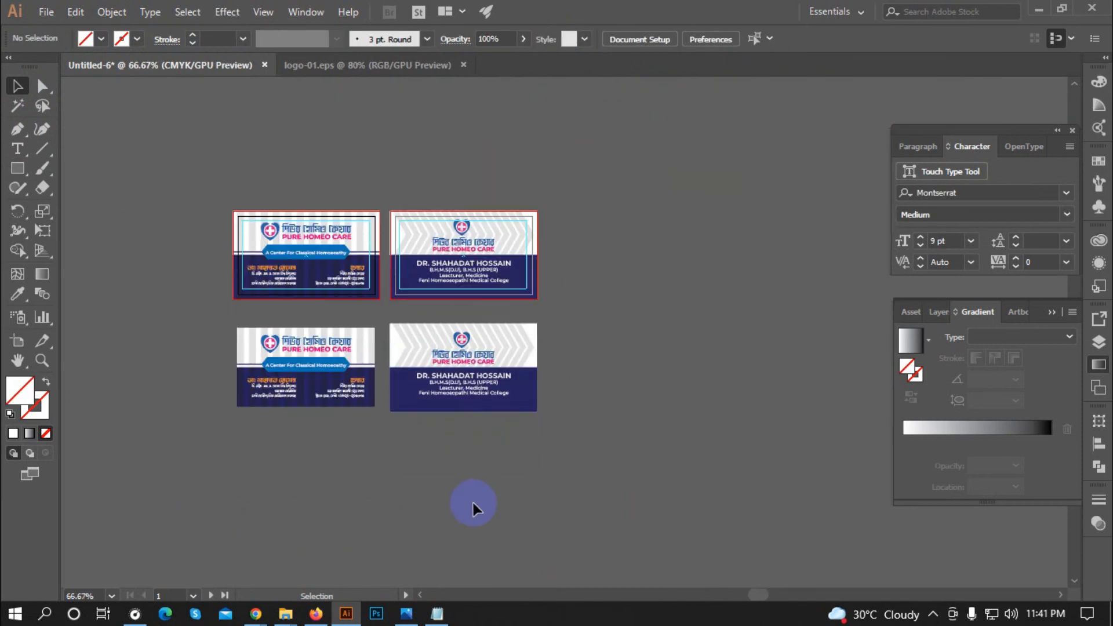
{"action": "scroll", "coordinate": [569, 365], "scroll_direction": "down", "scroll_amount": 1}
{"action": "left_click_drag", "start_coordinate": [430, 482], "coordinate": [508, 349]}
{"action": "scroll", "coordinate": [508, 350], "scroll_direction": "up", "scroll_amount": 2}
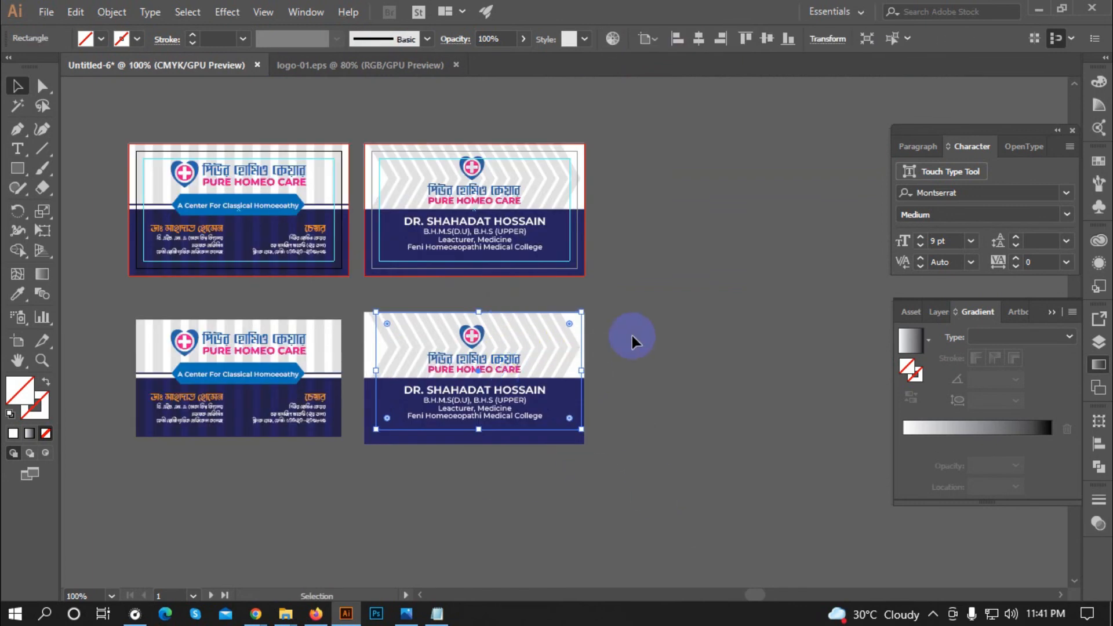
{"action": "left_click", "coordinate": [529, 375], "text": "shift"}
{"action": "left_click", "coordinate": [552, 39]}
{"action": "left_click", "coordinate": [616, 38]}
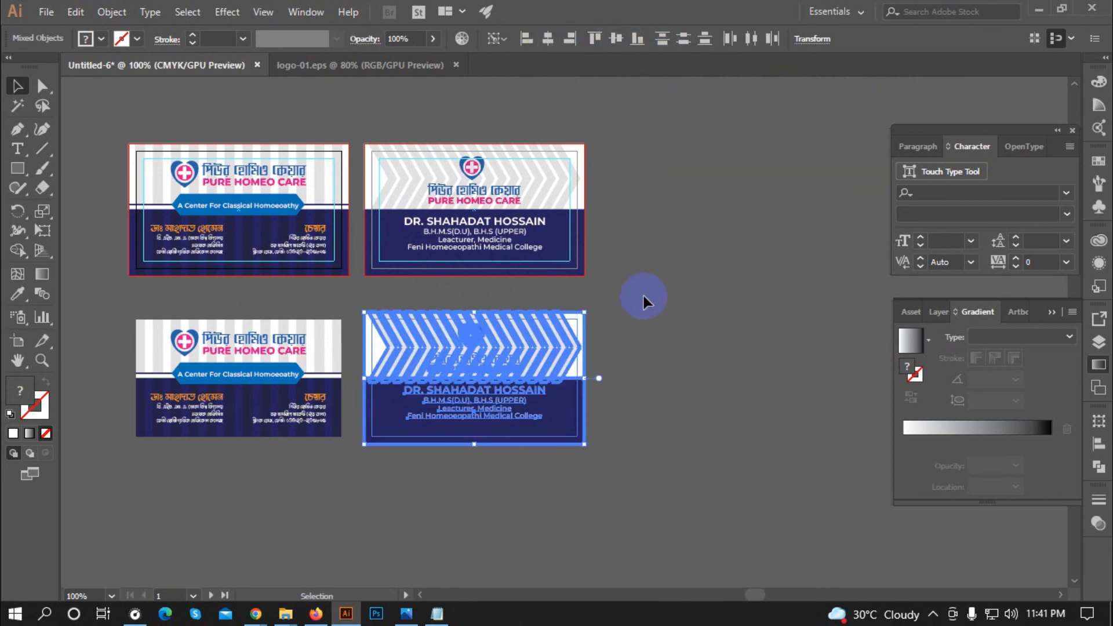
{"action": "left_click", "coordinate": [644, 296]}
{"action": "right_click", "coordinate": [457, 348]}
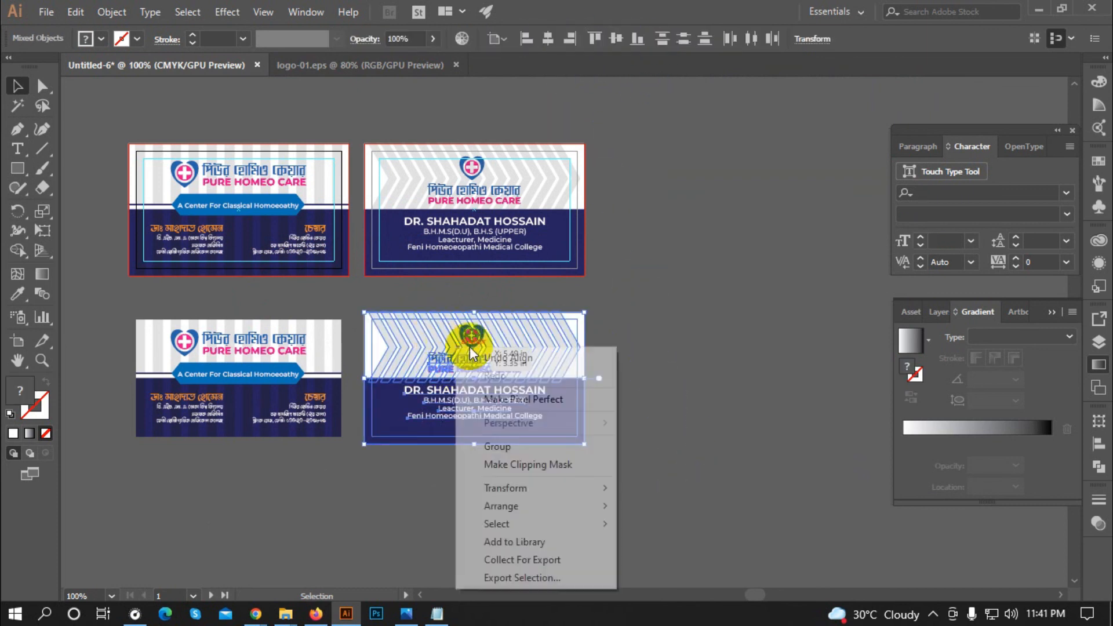
{"action": "left_click", "coordinate": [534, 464]}
{"action": "left_click", "coordinate": [588, 337]}
Step: Zoom in on the top-left card and select the orange Bengali name text
{"action": "scroll", "coordinate": [577, 338], "scroll_direction": "down", "scroll_amount": 1}
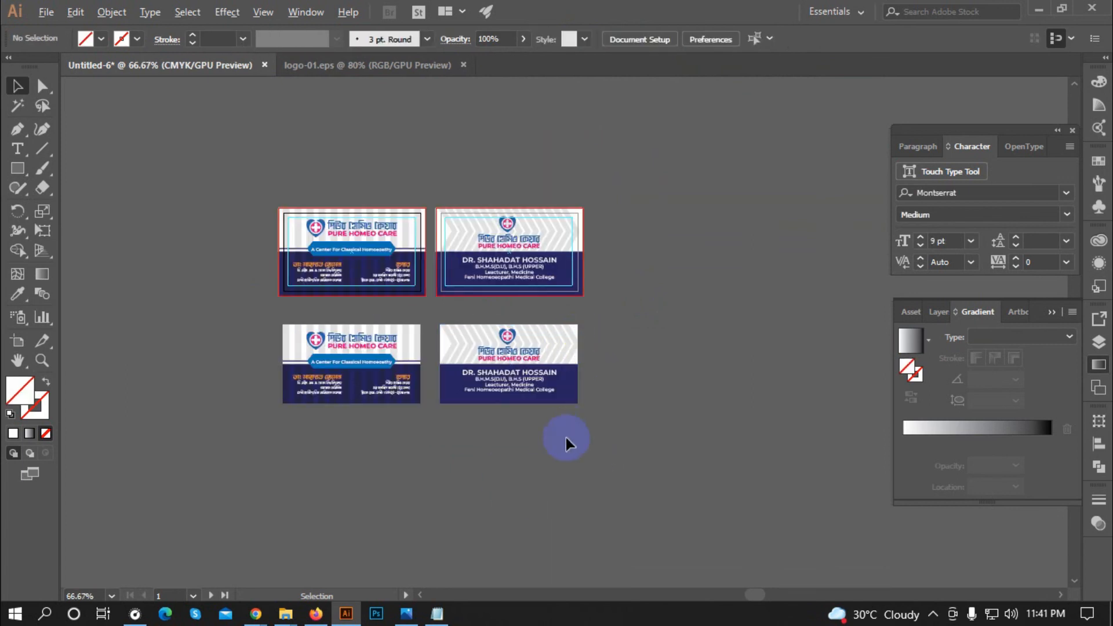
{"action": "scroll", "coordinate": [544, 455], "scroll_direction": "up", "scroll_amount": 1}
{"action": "scroll", "coordinate": [605, 341], "scroll_direction": "down", "scroll_amount": 1}
{"action": "scroll", "coordinate": [533, 360], "scroll_direction": "up", "scroll_amount": 2}
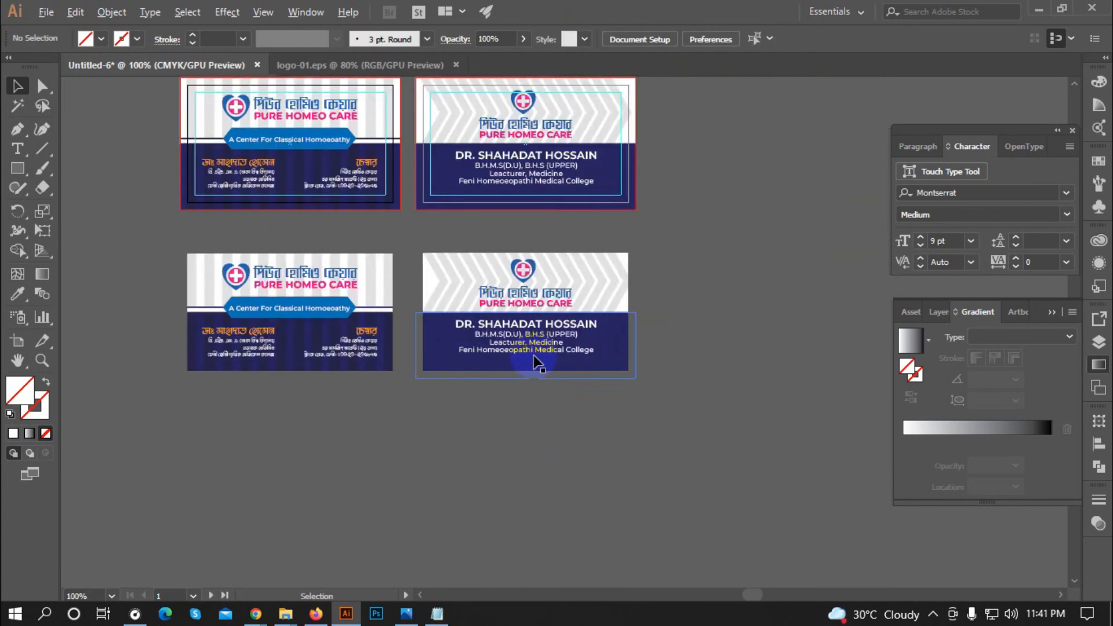
{"action": "scroll", "coordinate": [645, 369], "scroll_direction": "down", "scroll_amount": 1}
{"action": "scroll", "coordinate": [678, 354], "scroll_direction": "up", "scroll_amount": 1}
{"action": "scroll", "coordinate": [689, 352], "scroll_direction": "down", "scroll_amount": 1}
{"action": "scroll", "coordinate": [426, 236], "scroll_direction": "up", "scroll_amount": 2}
{"action": "left_click", "coordinate": [231, 137]}
{"action": "scroll", "coordinate": [241, 307], "scroll_direction": "down", "scroll_amount": 1}
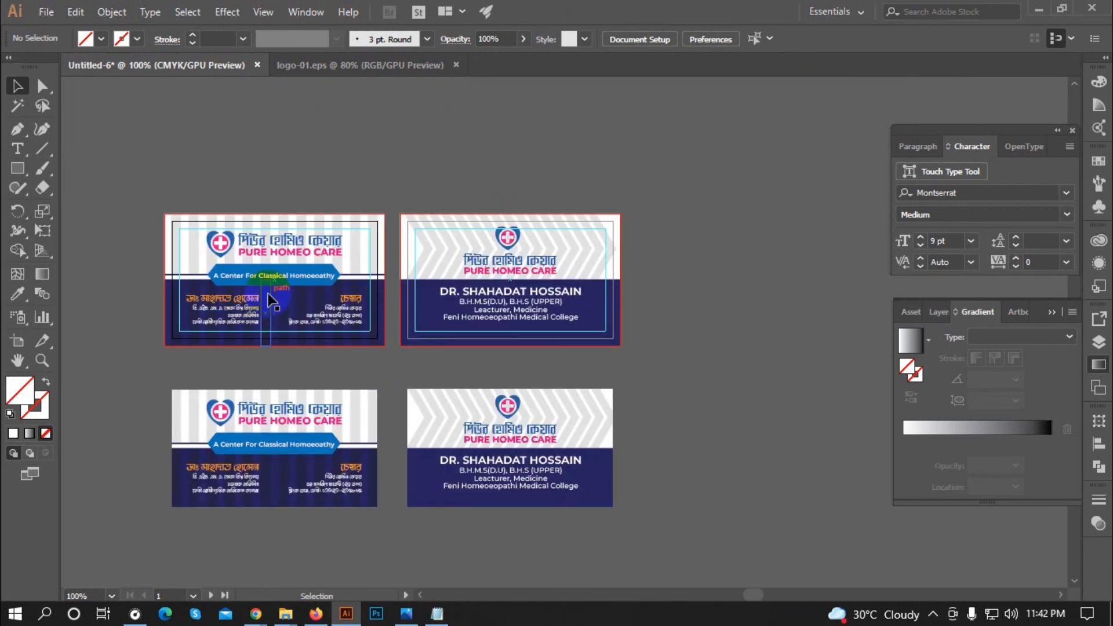
{"action": "scroll", "coordinate": [249, 235], "scroll_direction": "up", "scroll_amount": 1}
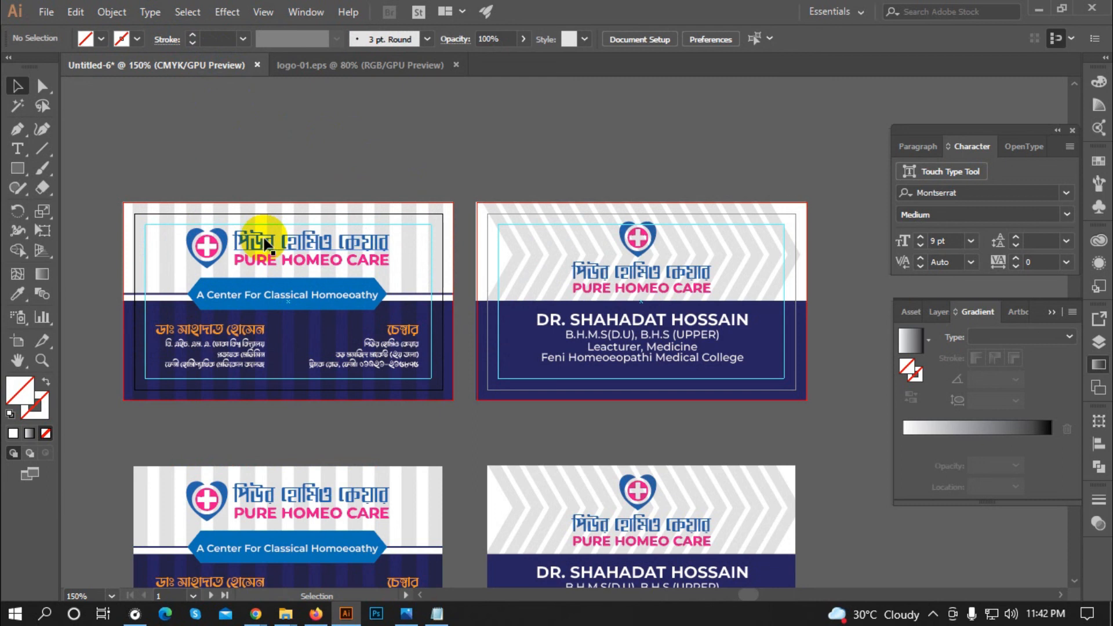
{"action": "scroll", "coordinate": [194, 347], "scroll_direction": "up", "scroll_amount": 1}
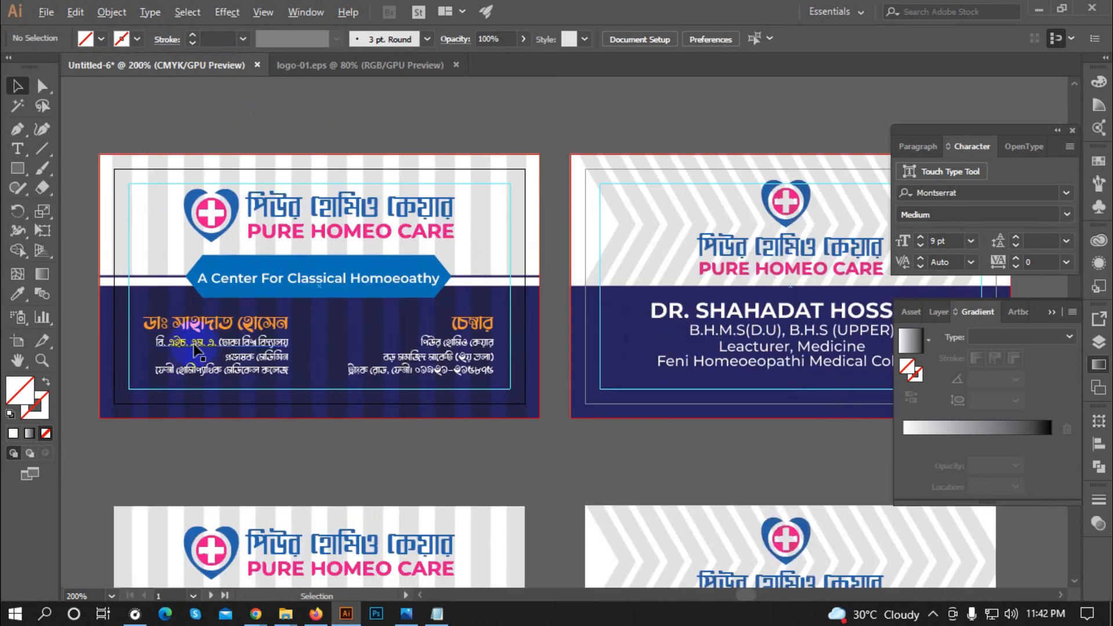
{"action": "left_click", "coordinate": [241, 332]}
{"action": "scroll", "coordinate": [360, 142], "scroll_direction": "down", "scroll_amount": 1}
Step: Convert the Bengali name and first qualification line to outlines
{"action": "right_click", "coordinate": [255, 288]}
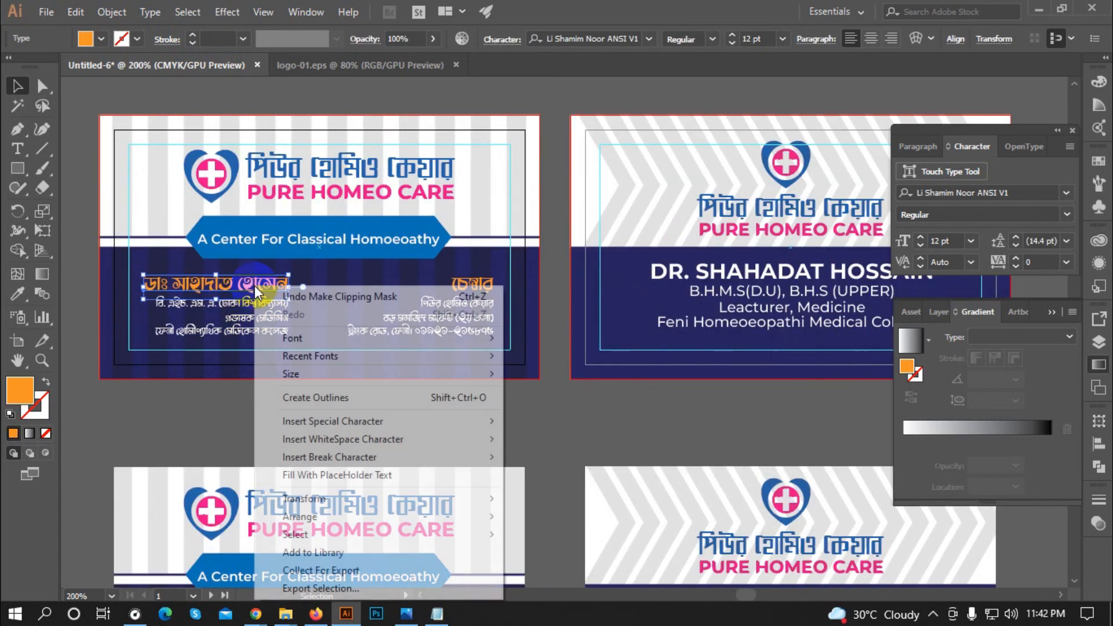
{"action": "left_click", "coordinate": [348, 397]}
{"action": "left_click", "coordinate": [305, 427]}
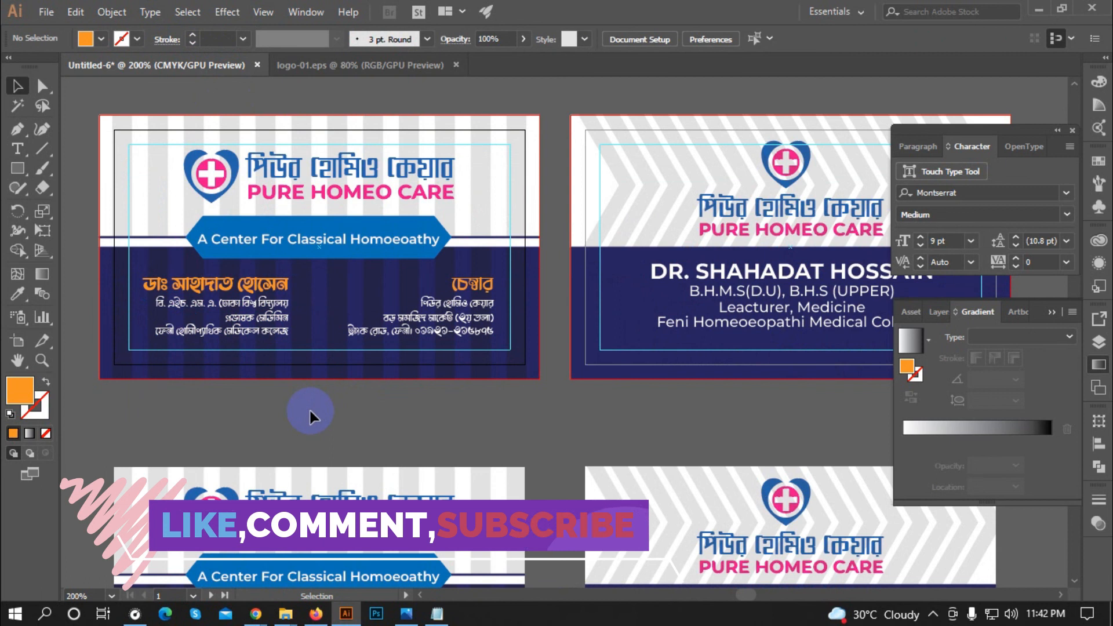
{"action": "left_click", "coordinate": [264, 308]}
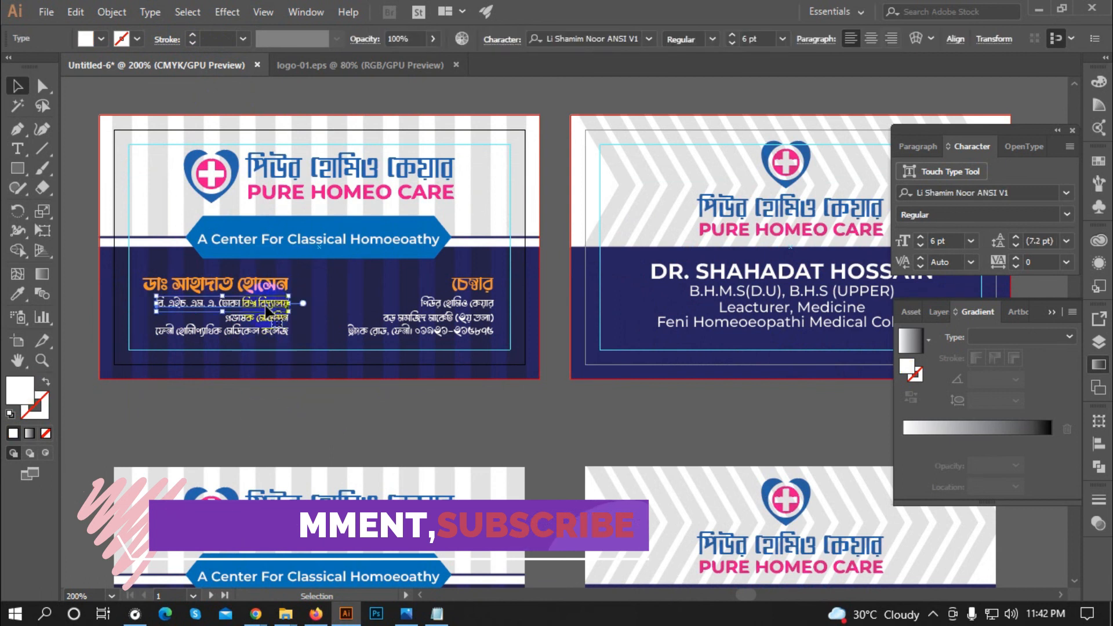
{"action": "right_click", "coordinate": [264, 308]}
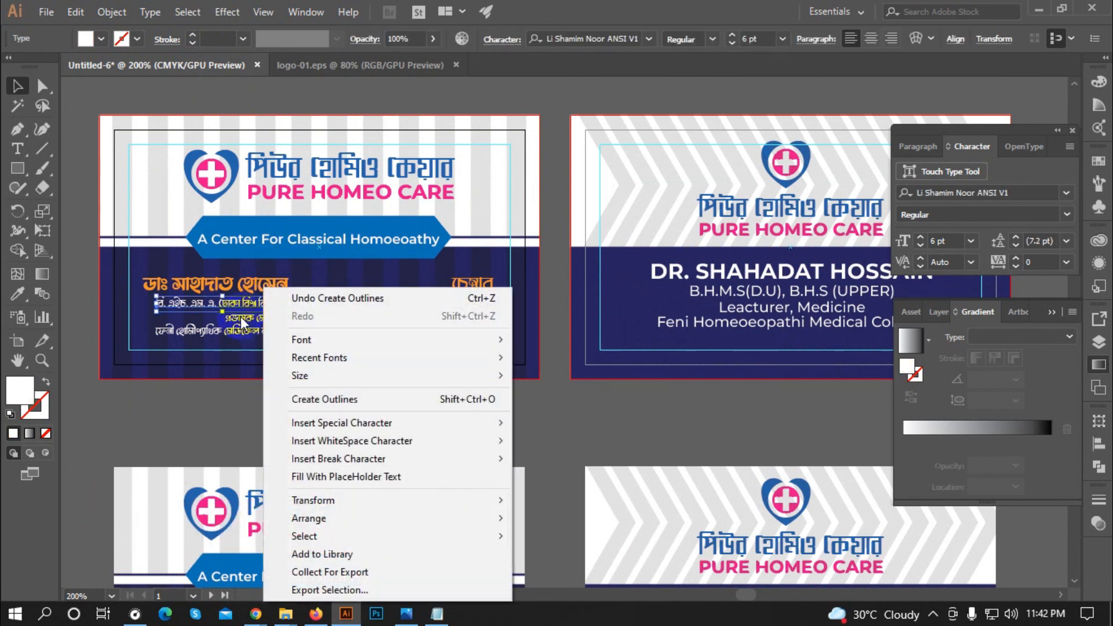
{"action": "left_click", "coordinate": [252, 307]}
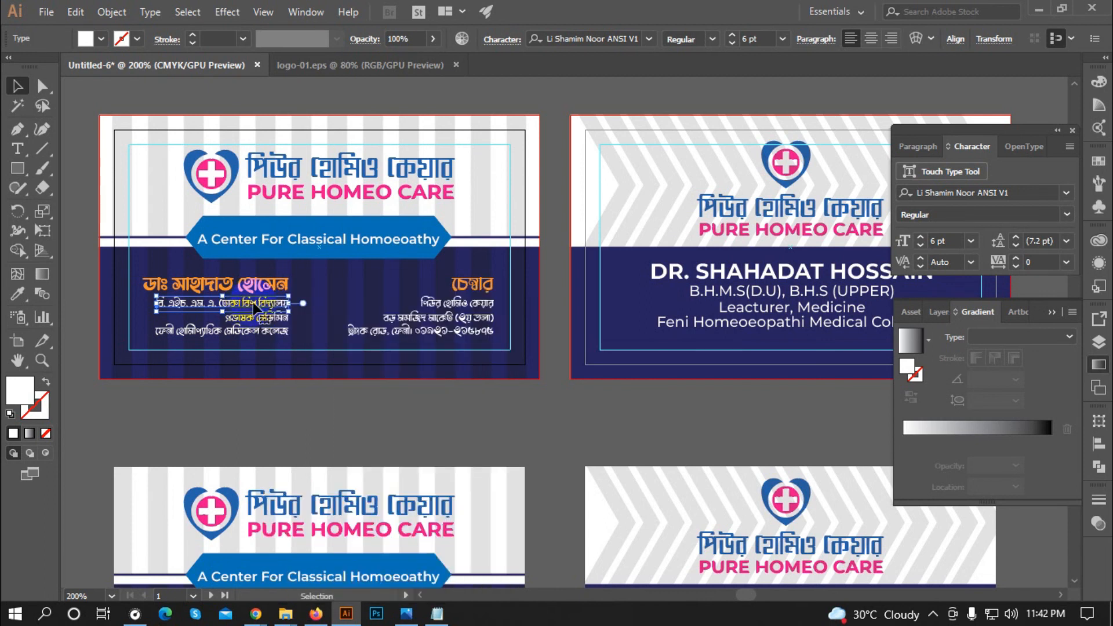
{"action": "right_click", "coordinate": [255, 306]}
{"action": "left_click", "coordinate": [293, 399]}
{"action": "left_click", "coordinate": [266, 358]}
Step: Convert the next Bengali qualification line to outlines
{"action": "left_click", "coordinate": [263, 323]}
{"action": "right_click", "coordinate": [263, 324]}
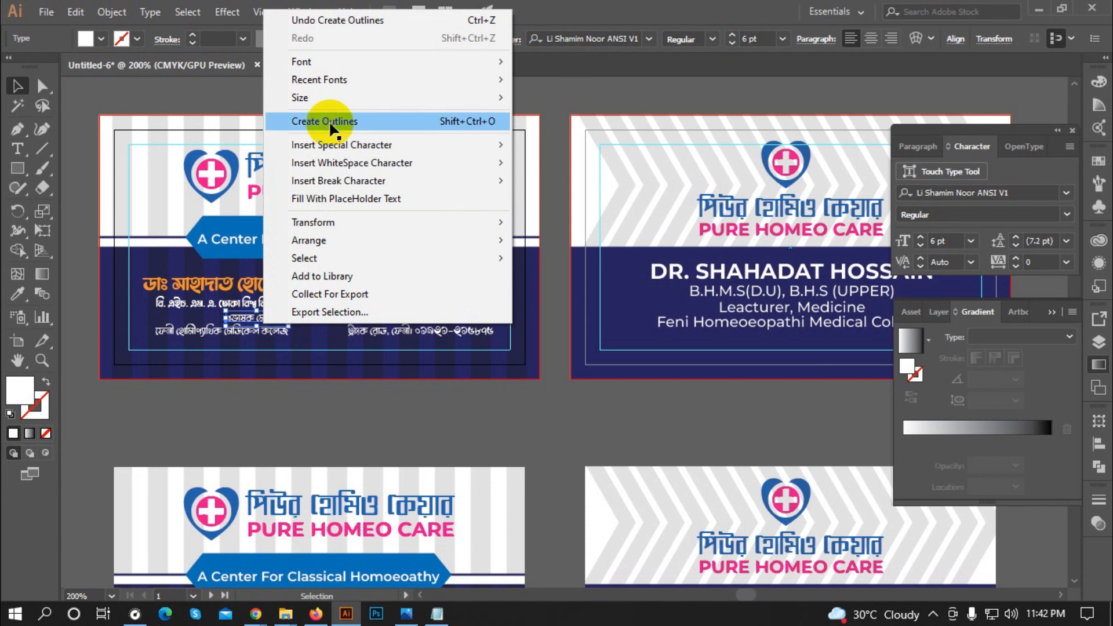
{"action": "left_click", "coordinate": [331, 121]}
{"action": "left_click", "coordinate": [307, 397]}
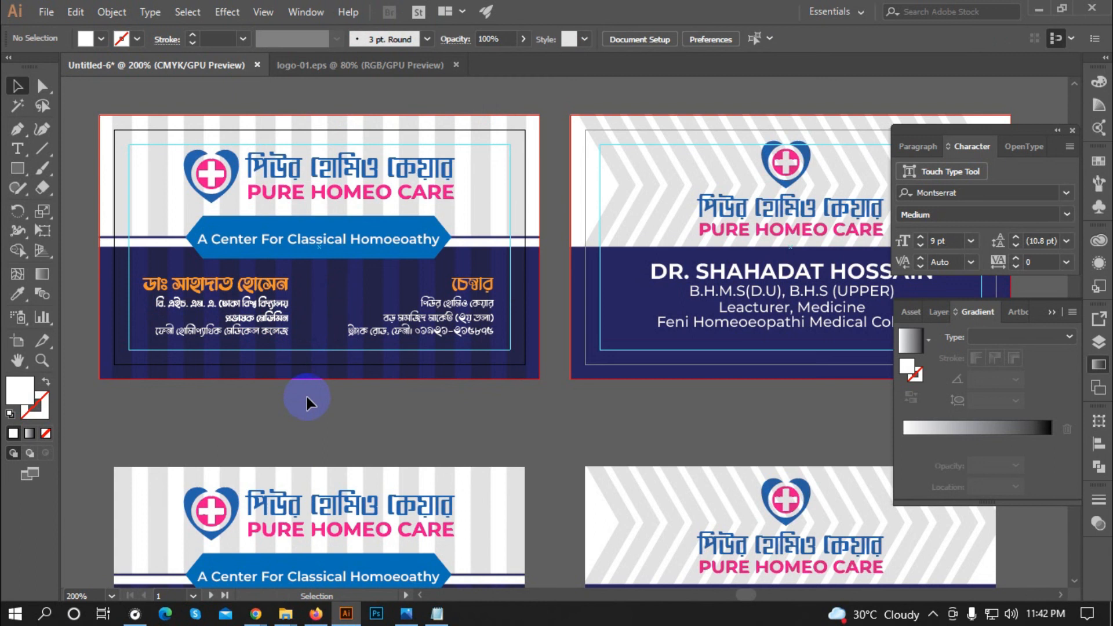
{"action": "scroll", "coordinate": [299, 392], "scroll_direction": "down", "scroll_amount": 2}
{"action": "scroll", "coordinate": [313, 348], "scroll_direction": "down", "scroll_amount": 1}
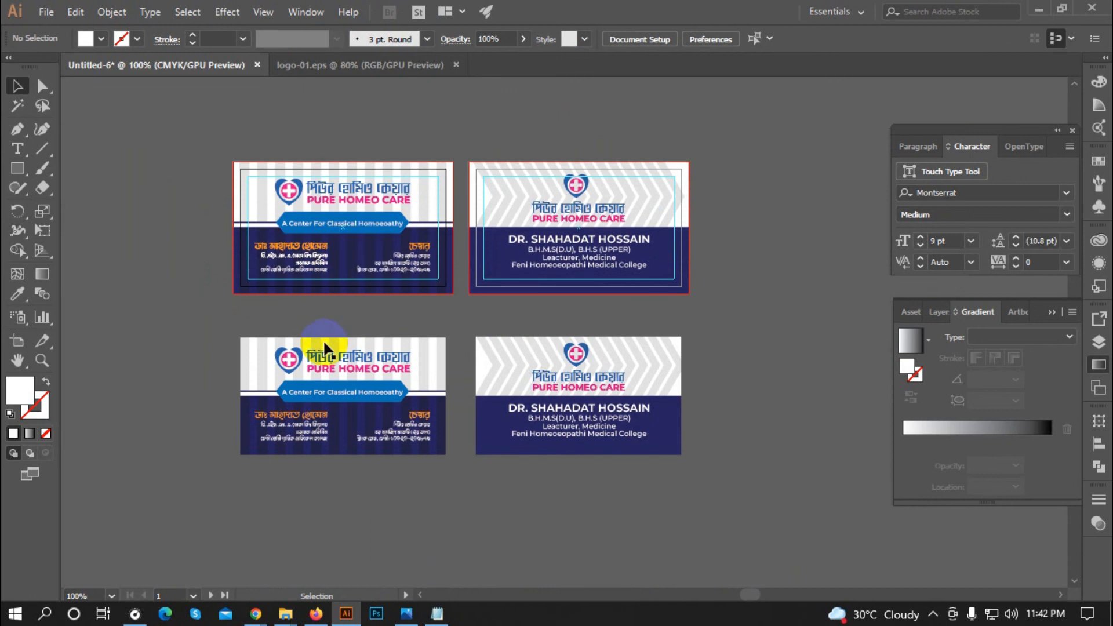
{"action": "scroll", "coordinate": [556, 251], "scroll_direction": "up", "scroll_amount": 1}
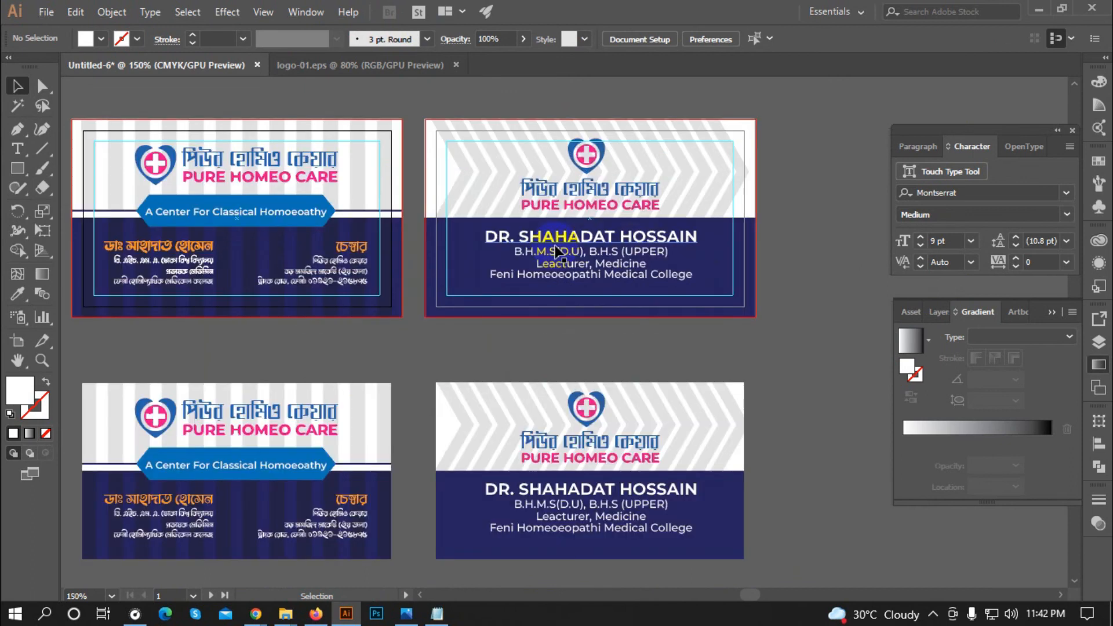